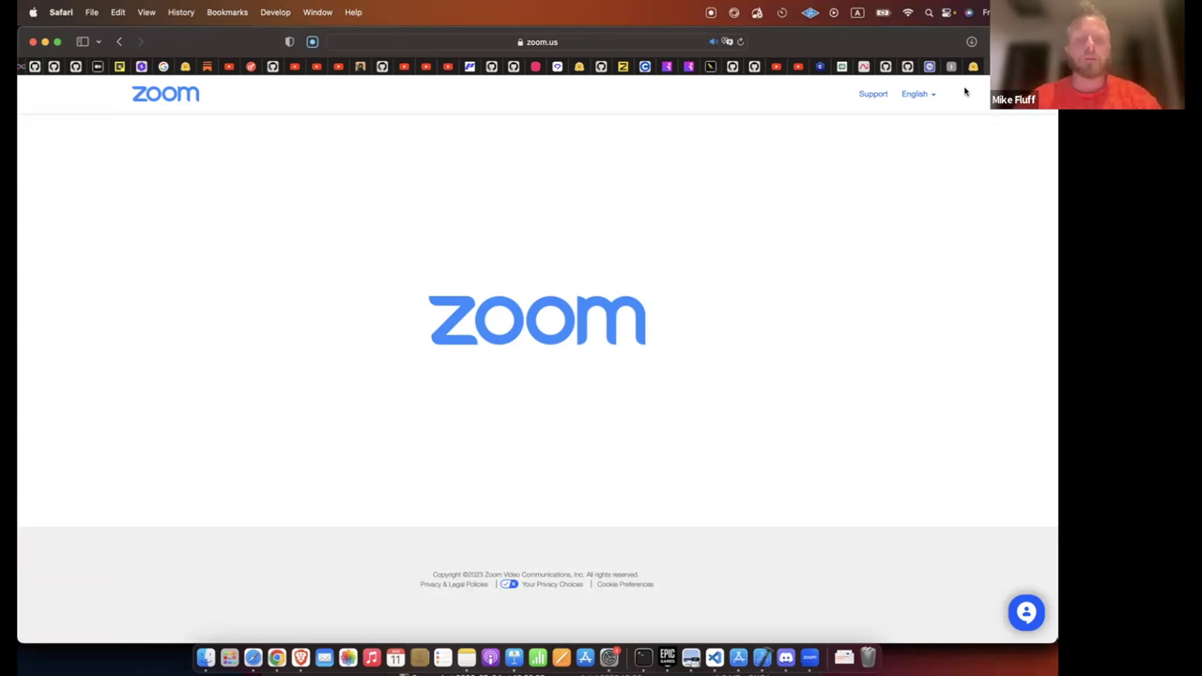
Switch to the text generation web UI and look through the available models, keeping llama-2-7b selected.
left_click(958, 67)
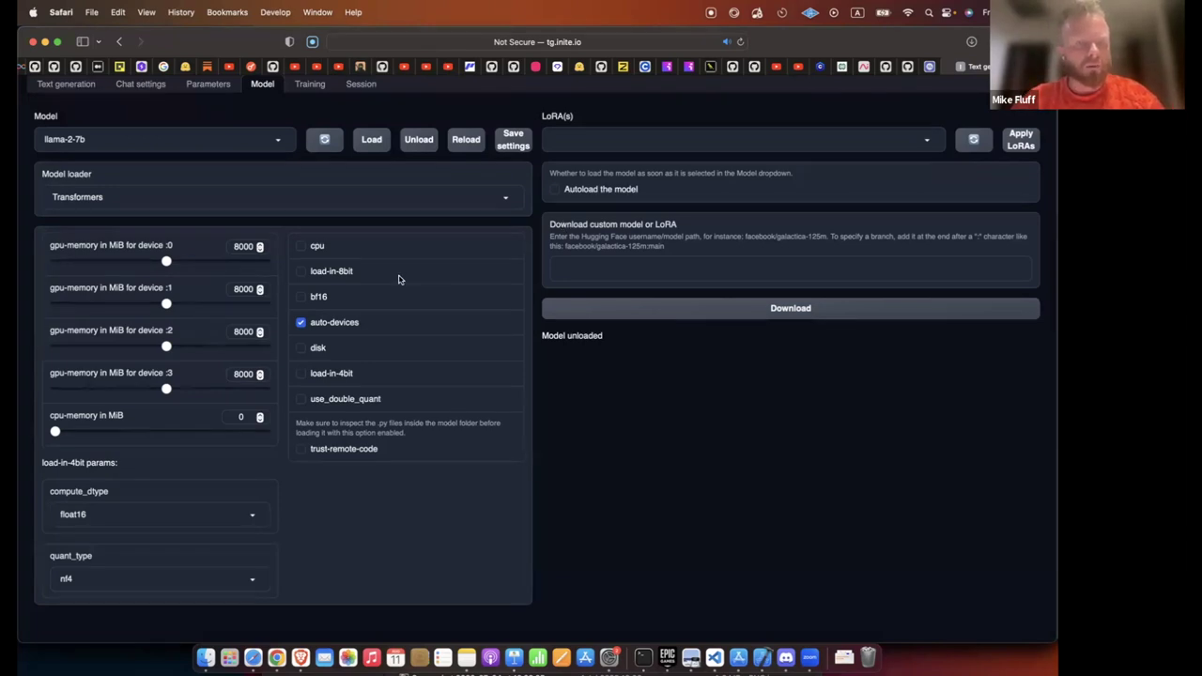
left_click(219, 142)
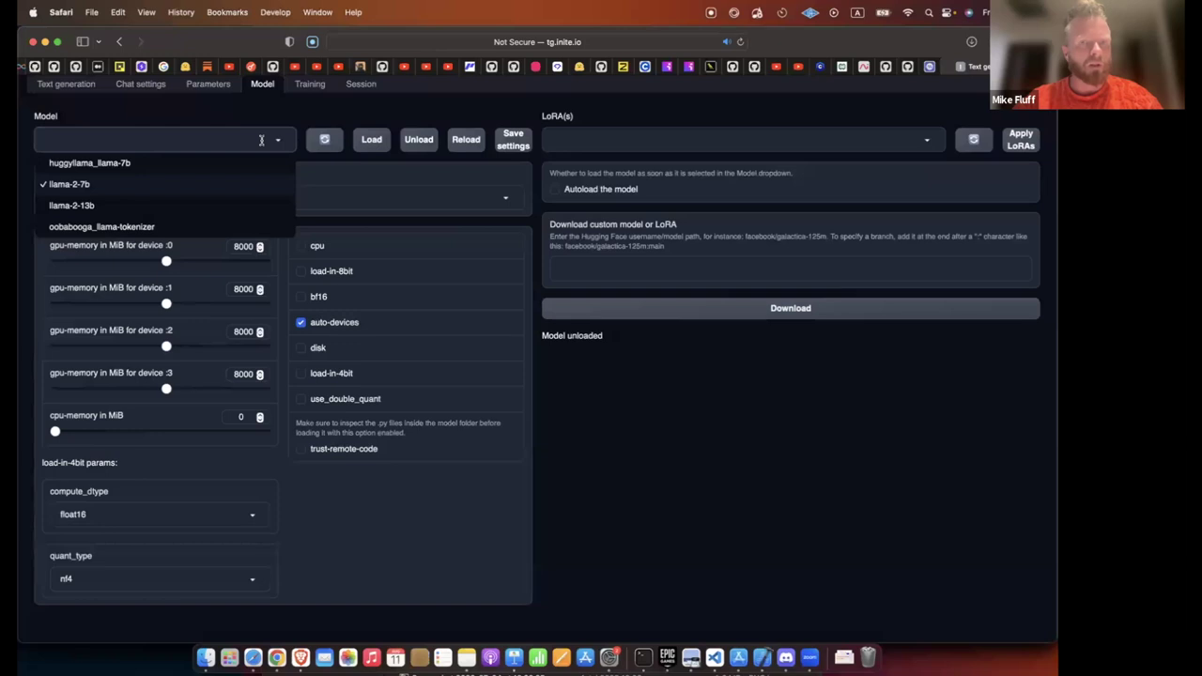
left_click(215, 116)
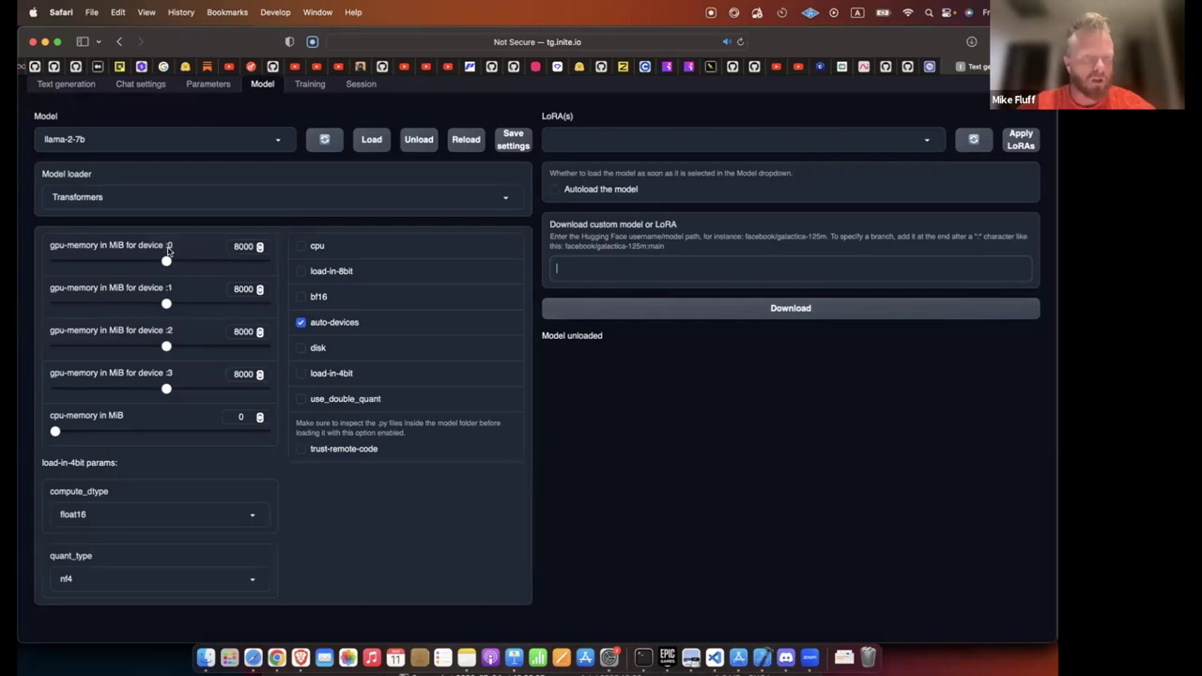
left_click(133, 138)
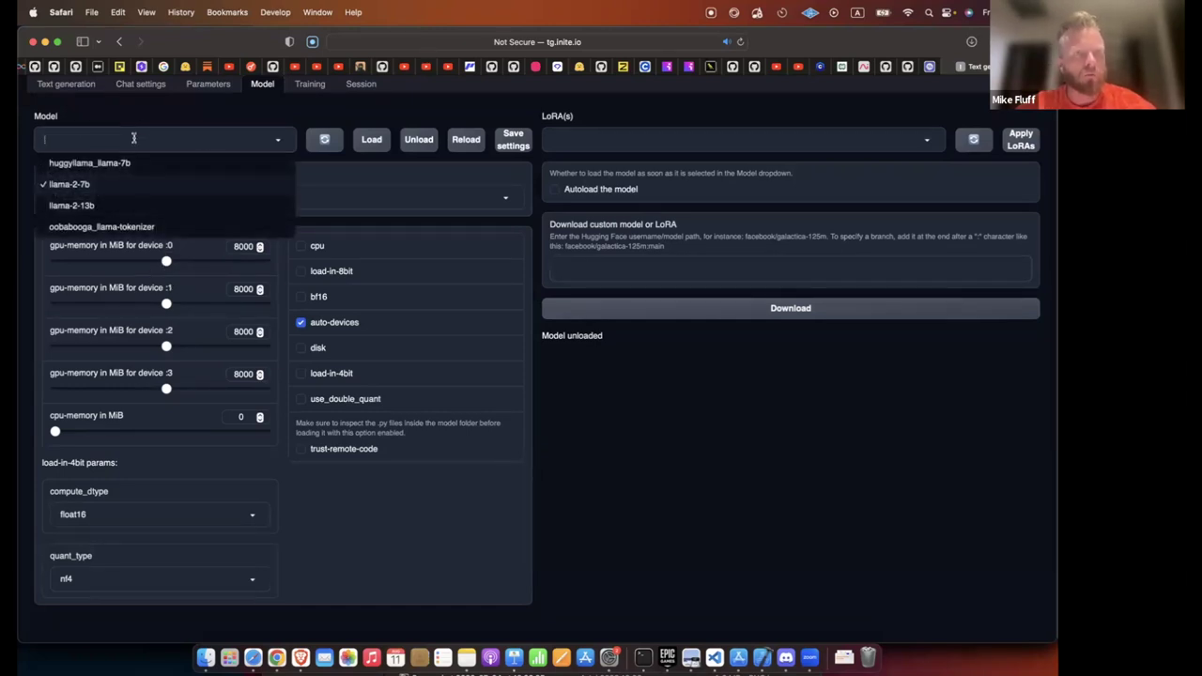
left_click(272, 138)
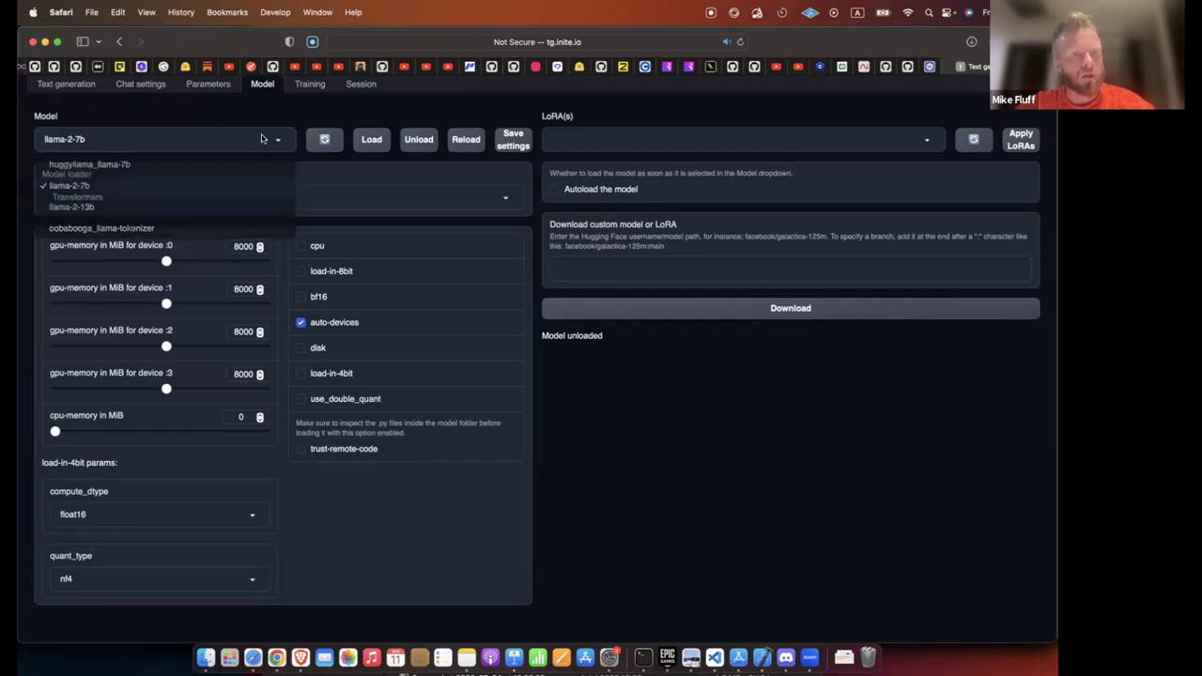
left_click(276, 136)
left_click(275, 122)
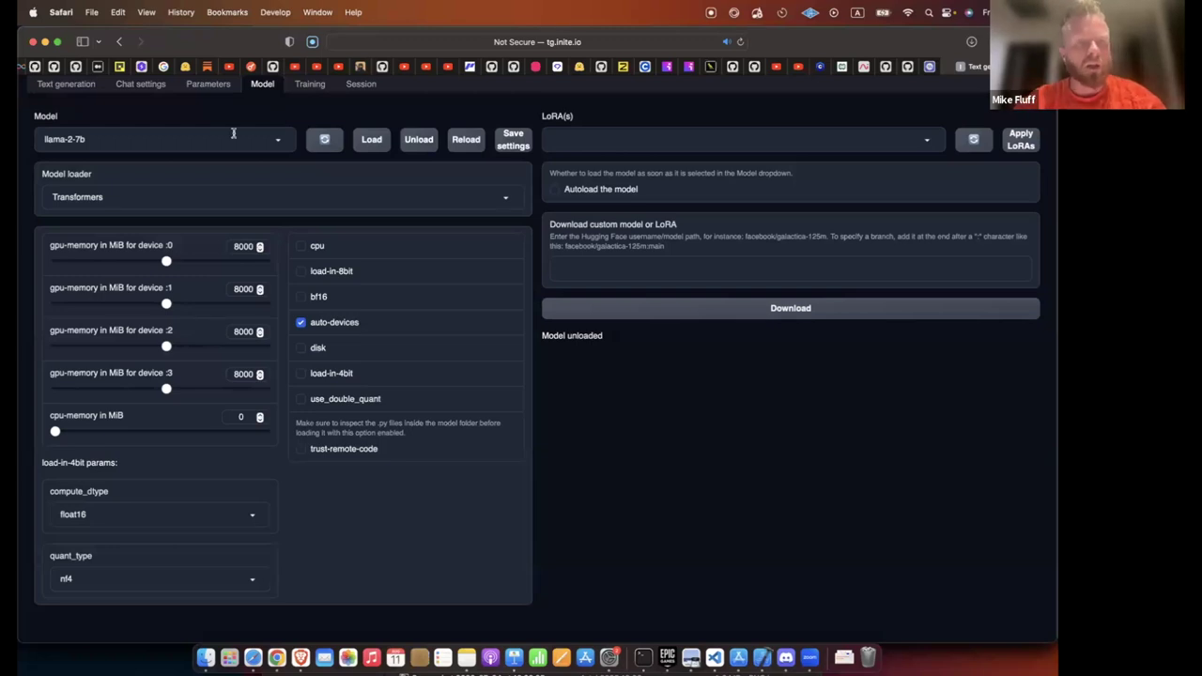
left_click(237, 246)
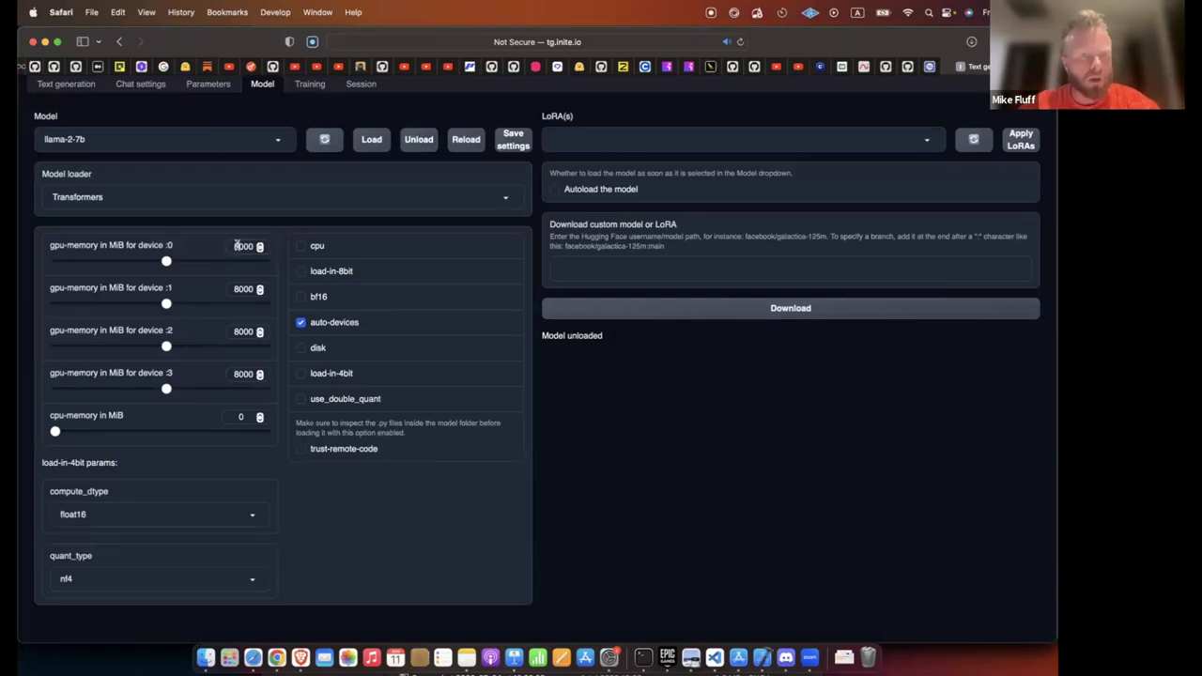
left_click(250, 305)
left_click_drag(250, 305, 167, 317)
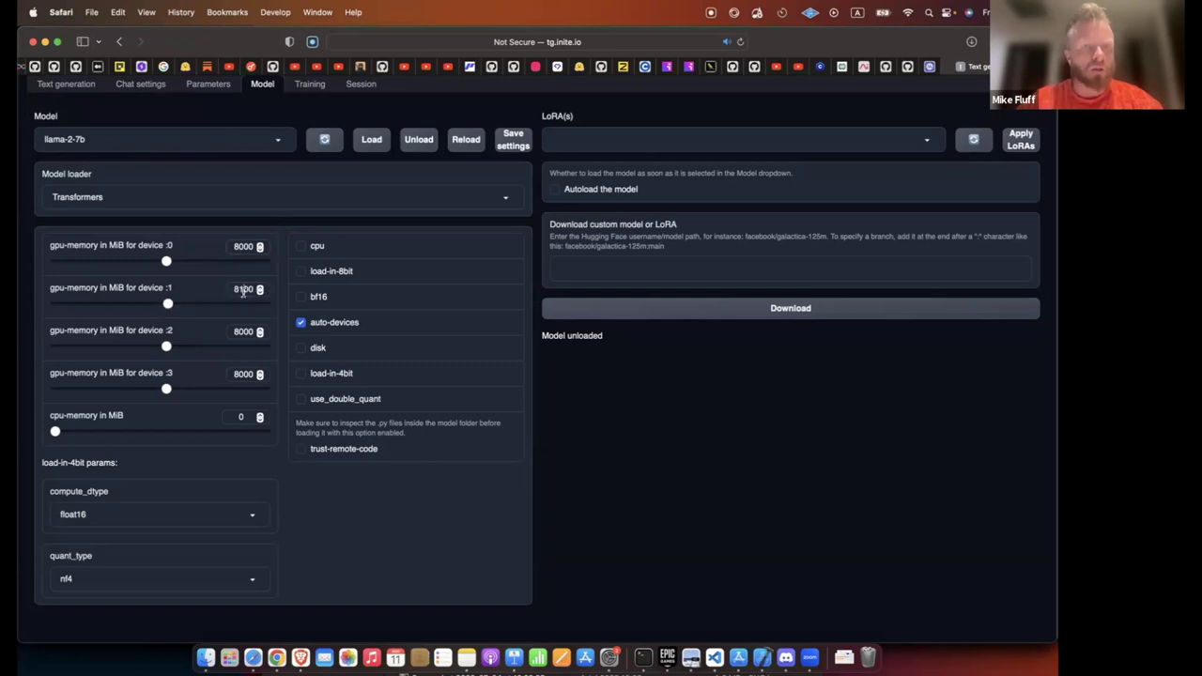
key("Down")
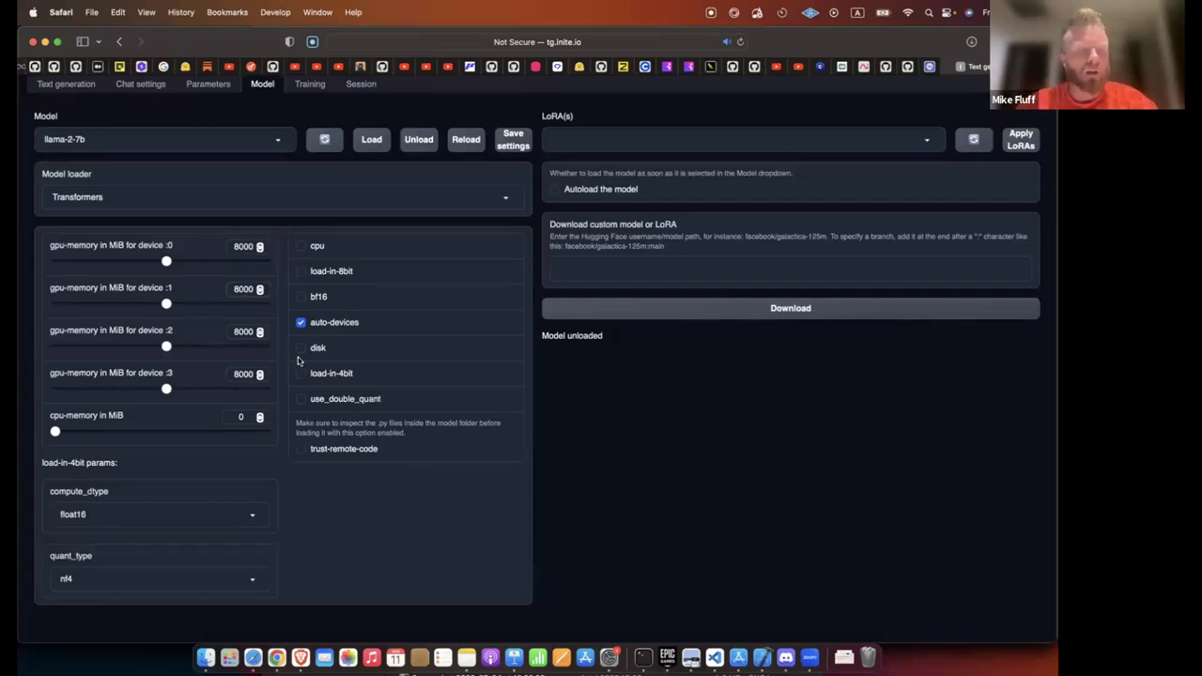
Enable the load-in-4bit option, disable it again, and load the llama-2-7b model.
left_click(302, 374)
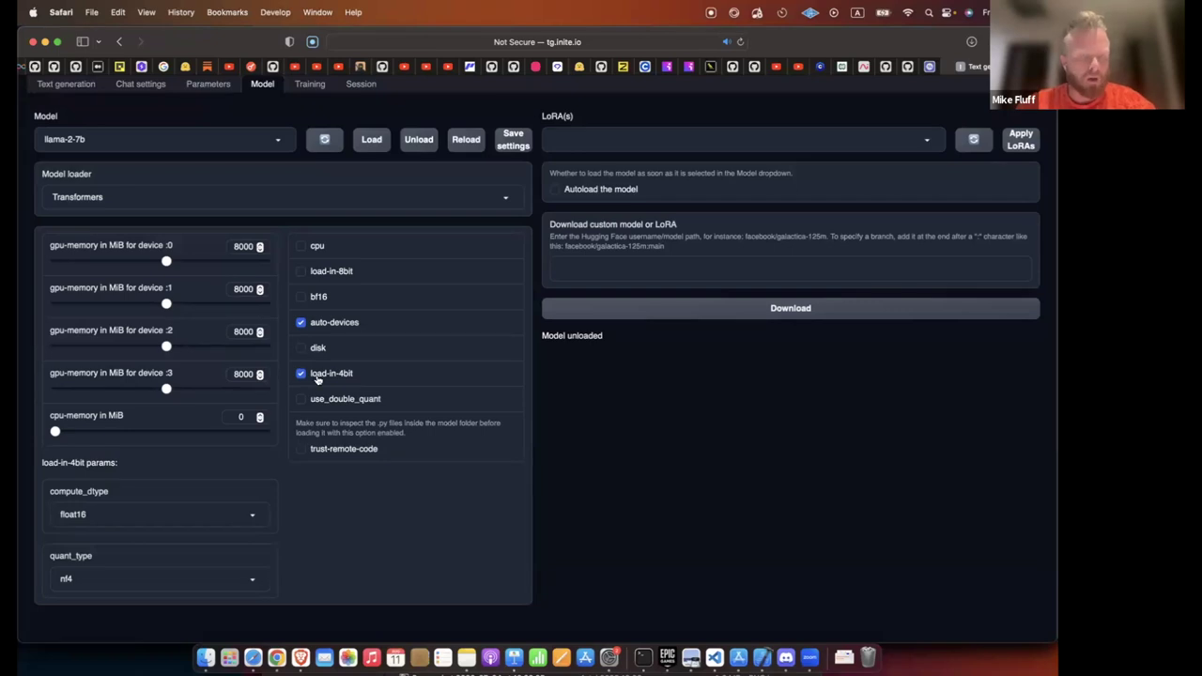
left_click(372, 362)
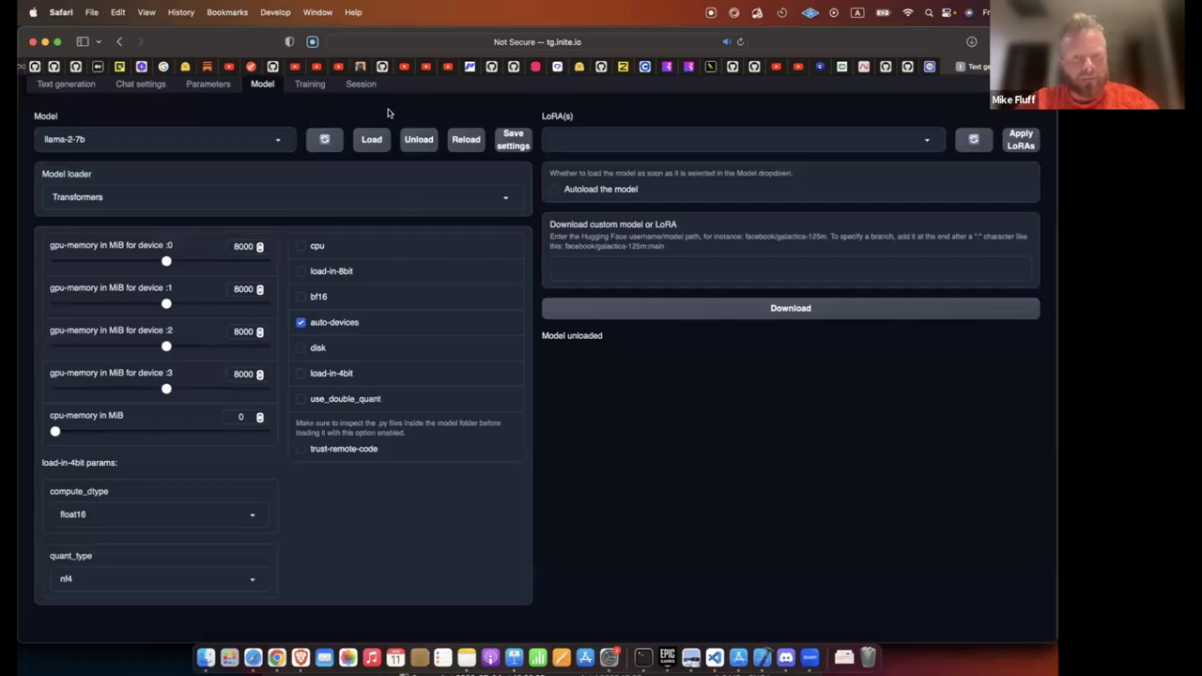
key("Tab")
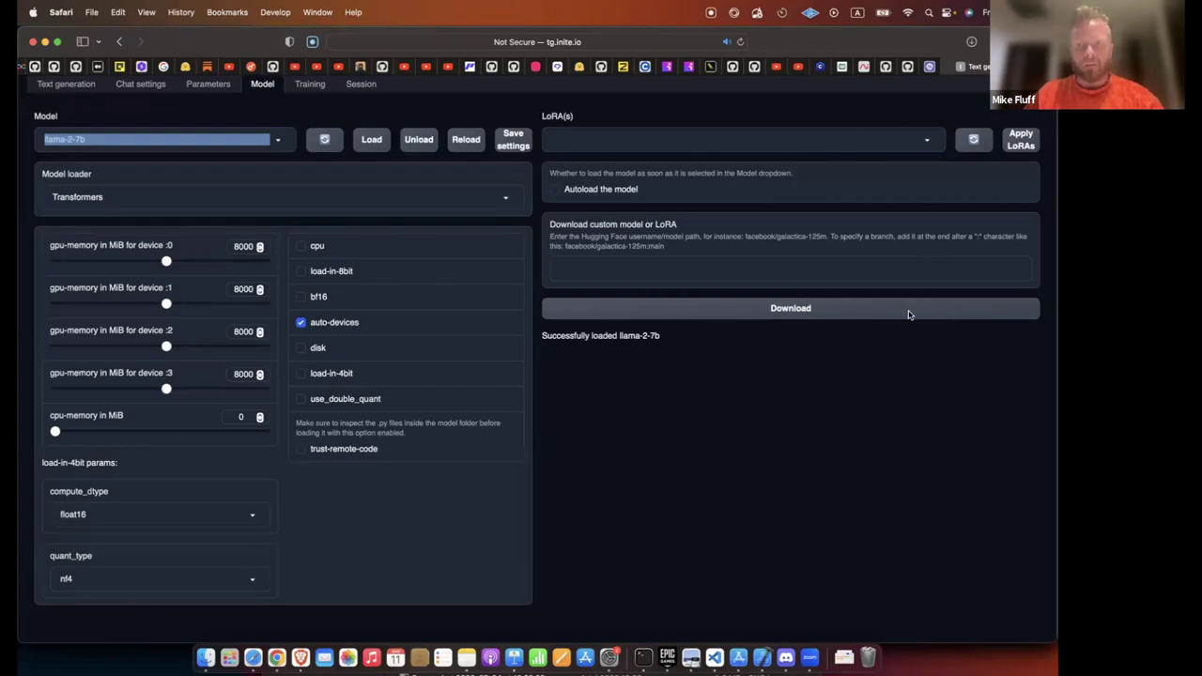
Examine the sample questions and responses on the Hugging Face card of the LLaMa-2-WizardLM-Uncensored-Tulu-Format-50K-7B-LoRA model.
left_click(696, 149)
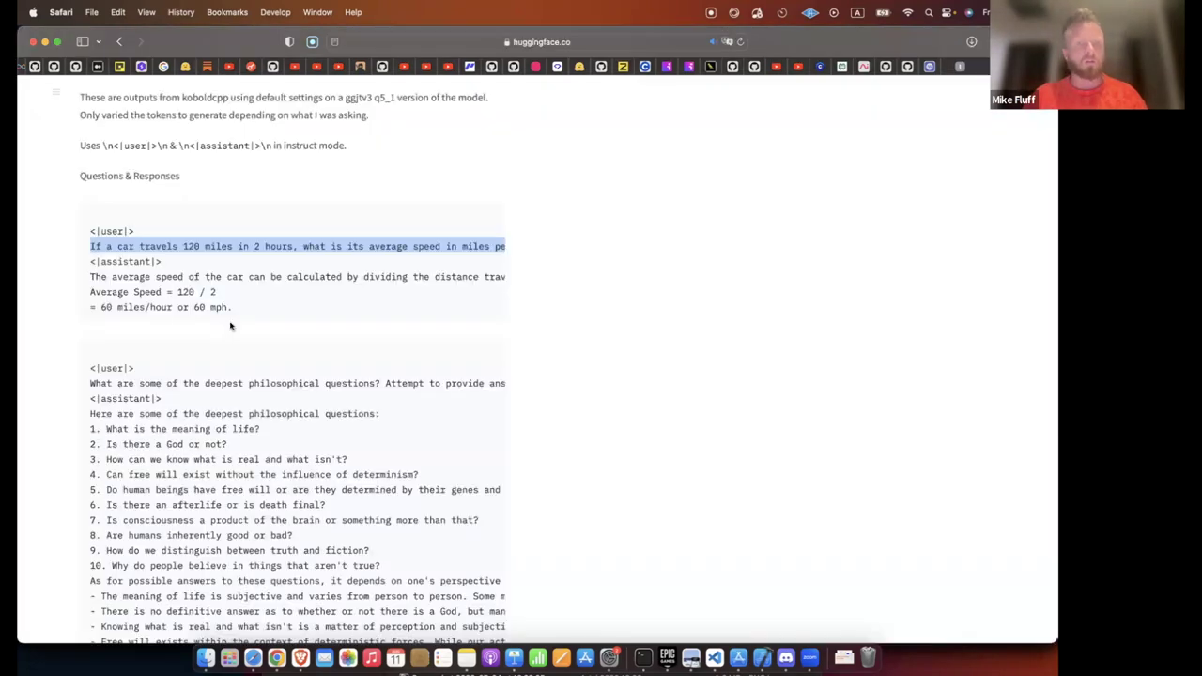
scroll(231, 327, "up", 1)
scroll(230, 327, "up", 2)
scroll(231, 325, "down", 5)
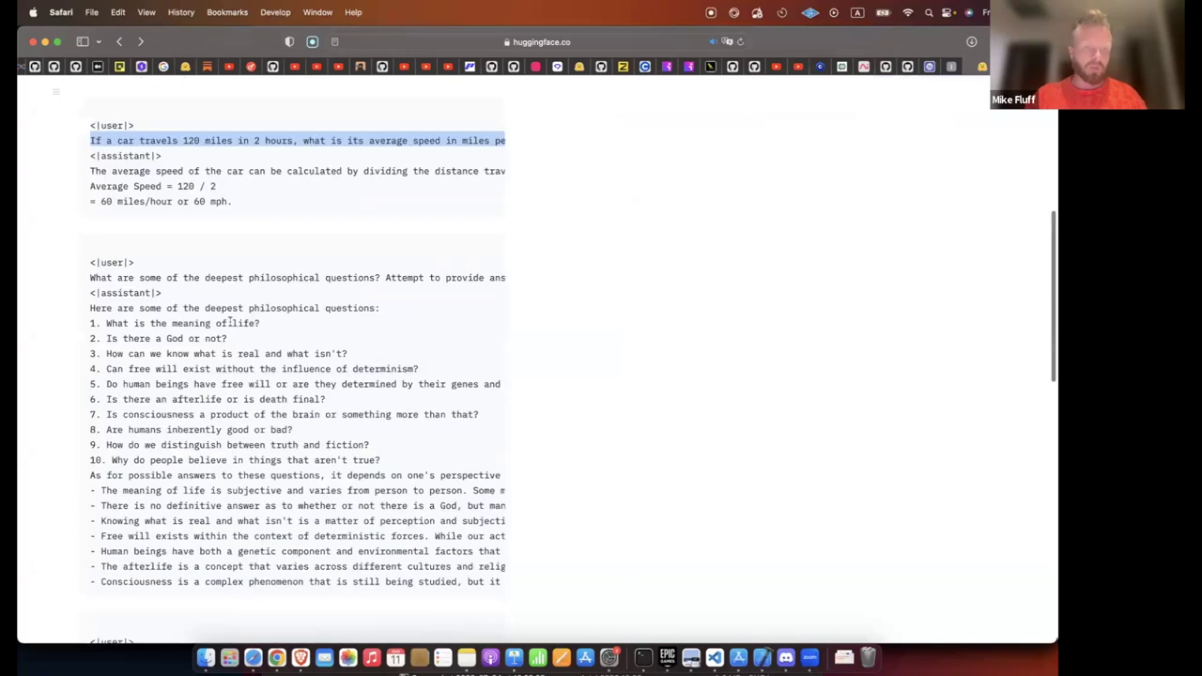
scroll(230, 323, "down", 7)
scroll(230, 321, "down", 1)
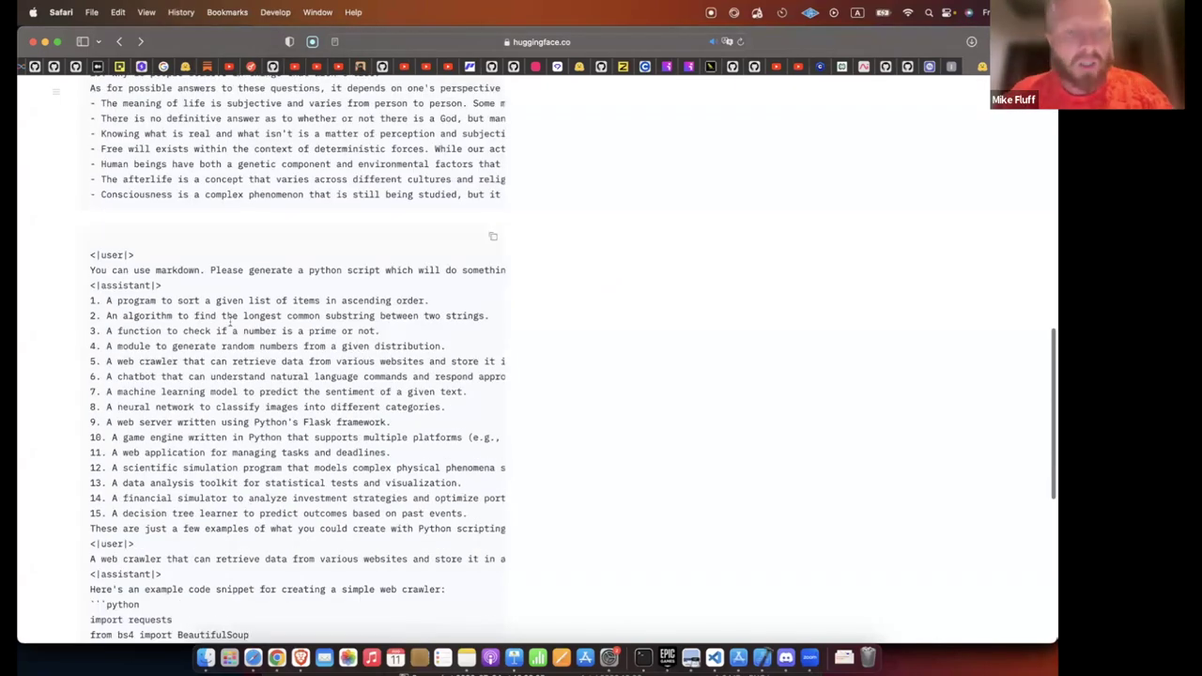
scroll(230, 324, "down", 10)
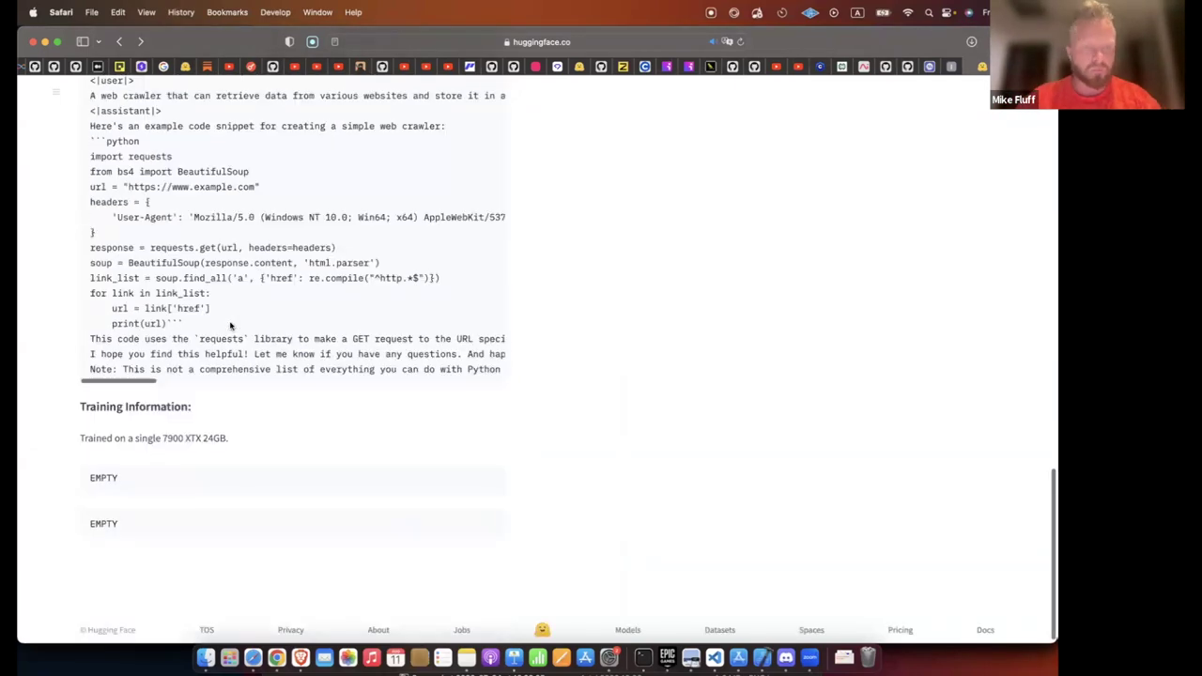
scroll(230, 326, "up", 5)
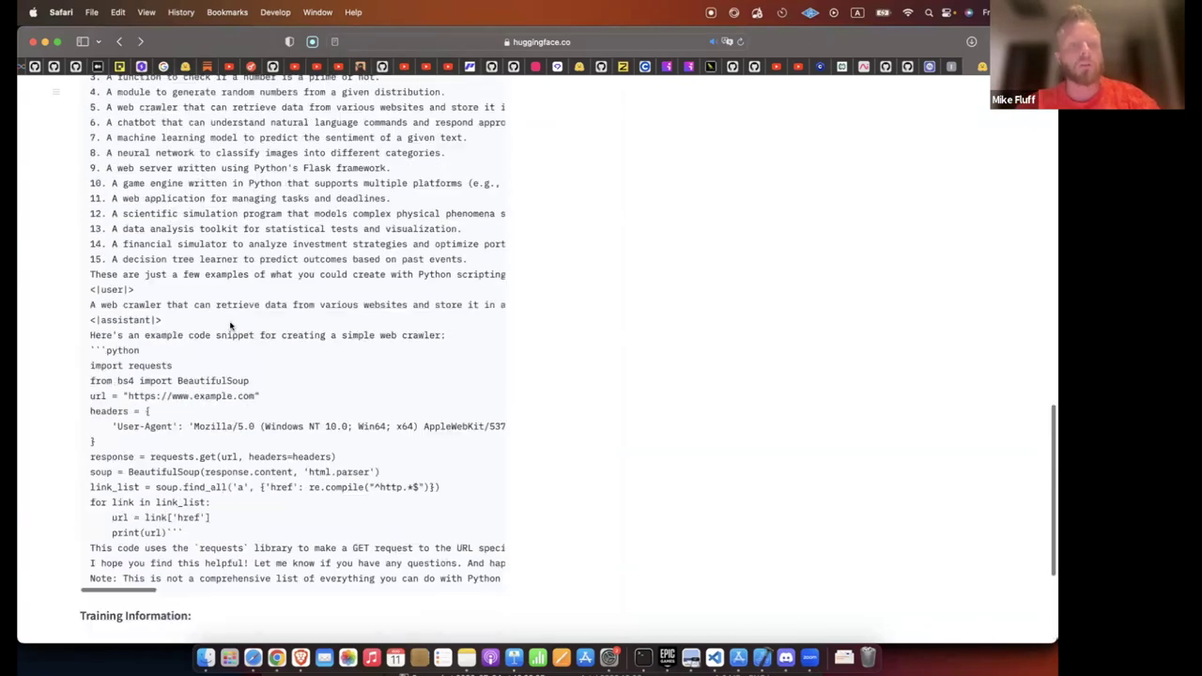
Examine the LoRA model card's training details, base model and prompt format.
scroll(230, 326, "up", 20)
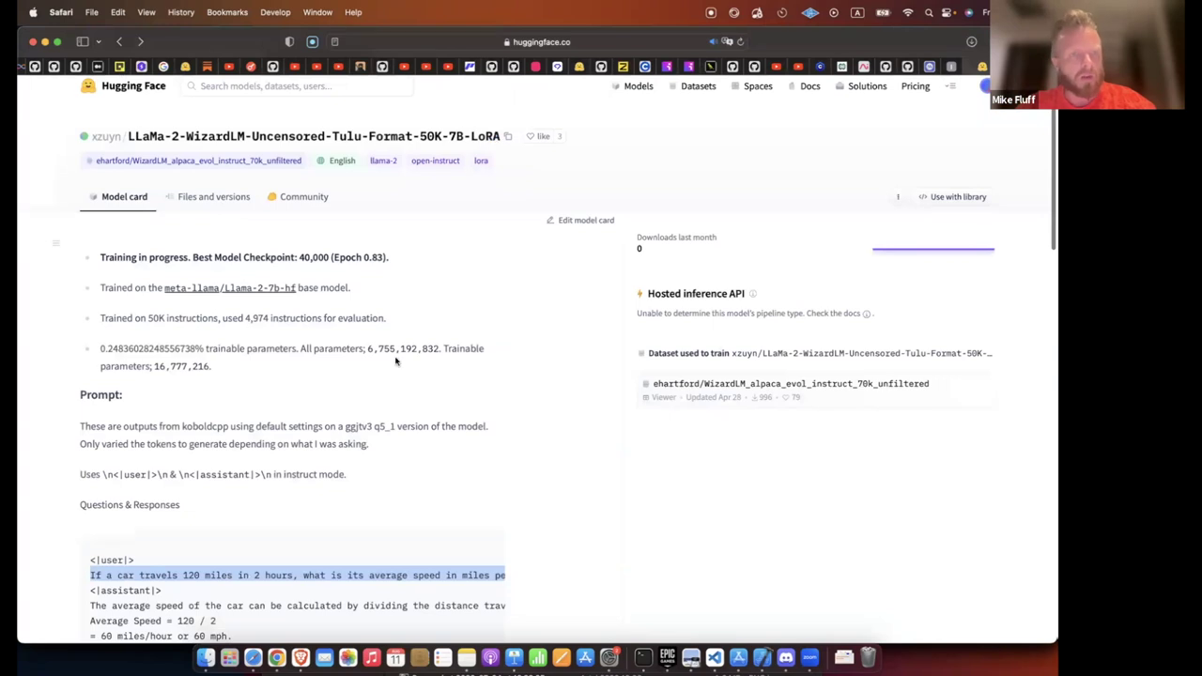
scroll(225, 255, "down", 1)
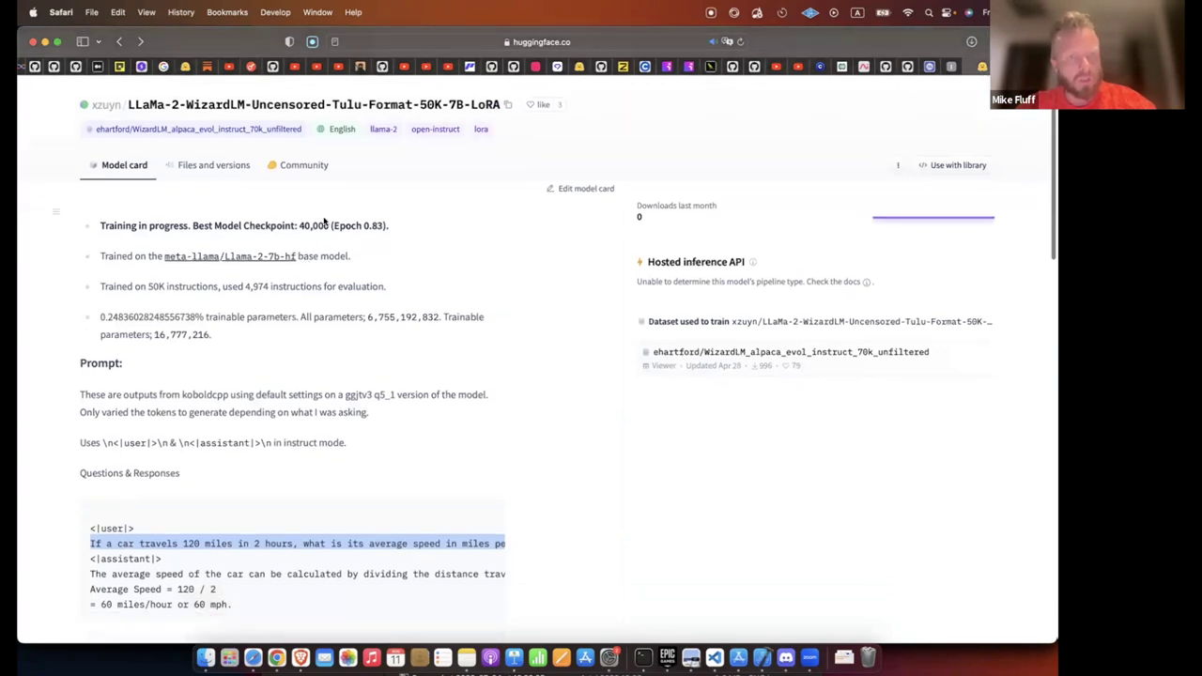
scroll(230, 290, "down", 1)
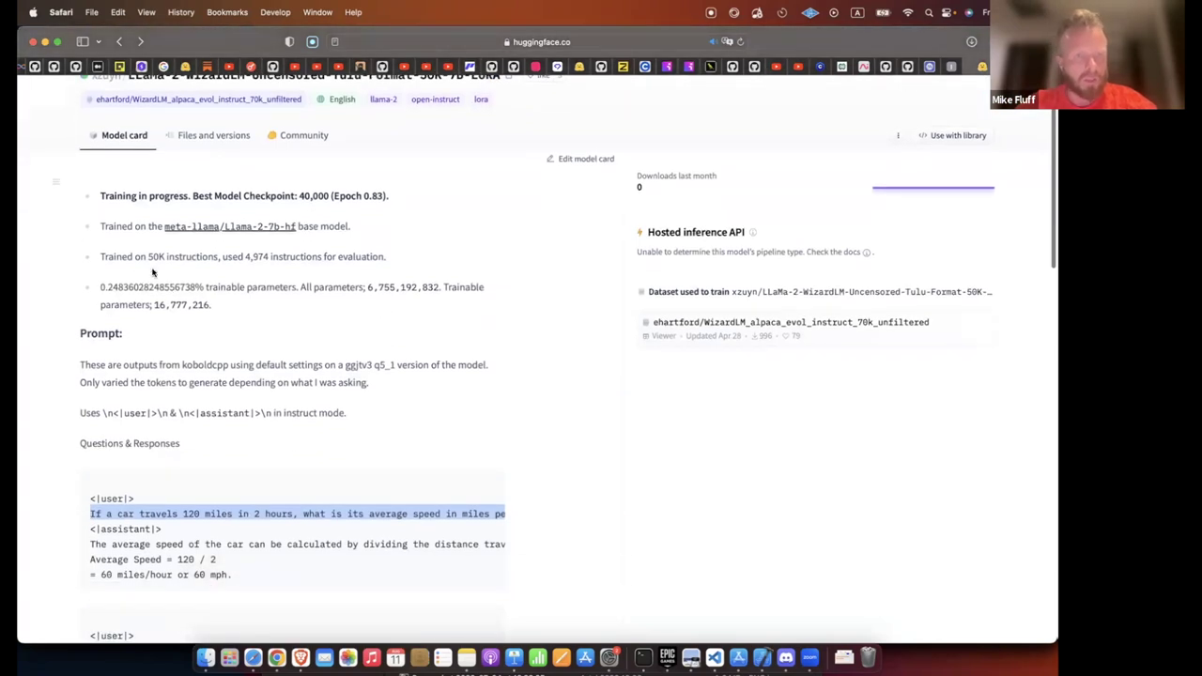
scroll(137, 262, "down", 1)
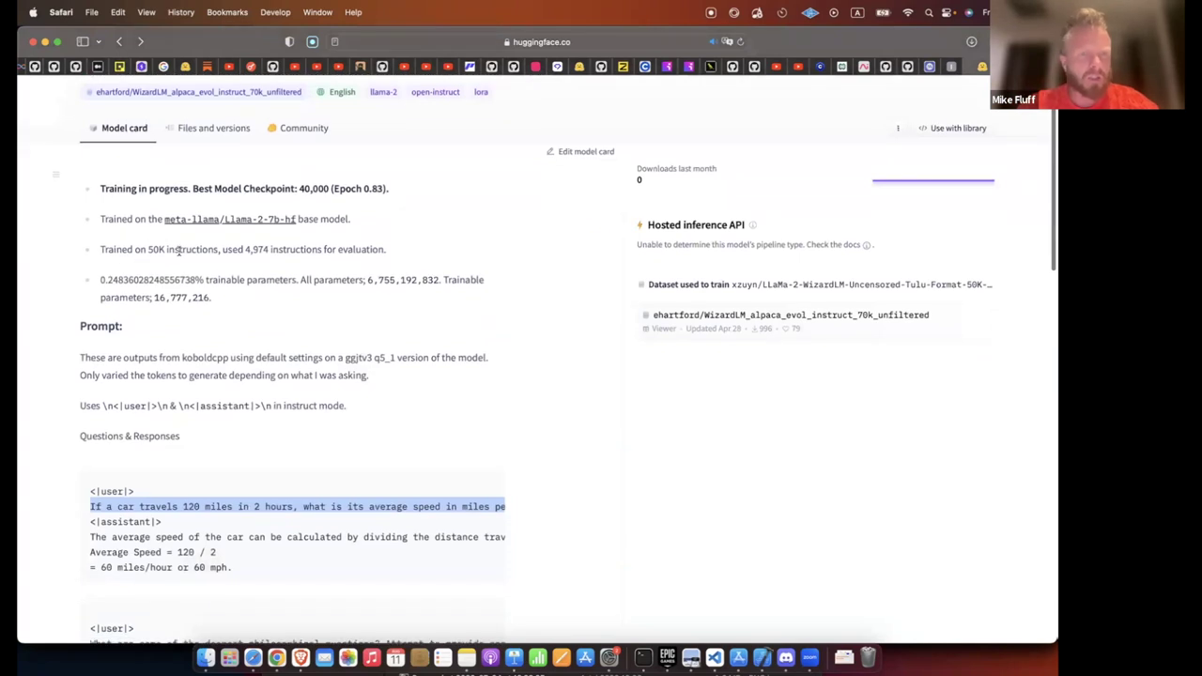
scroll(215, 248, "down", 2)
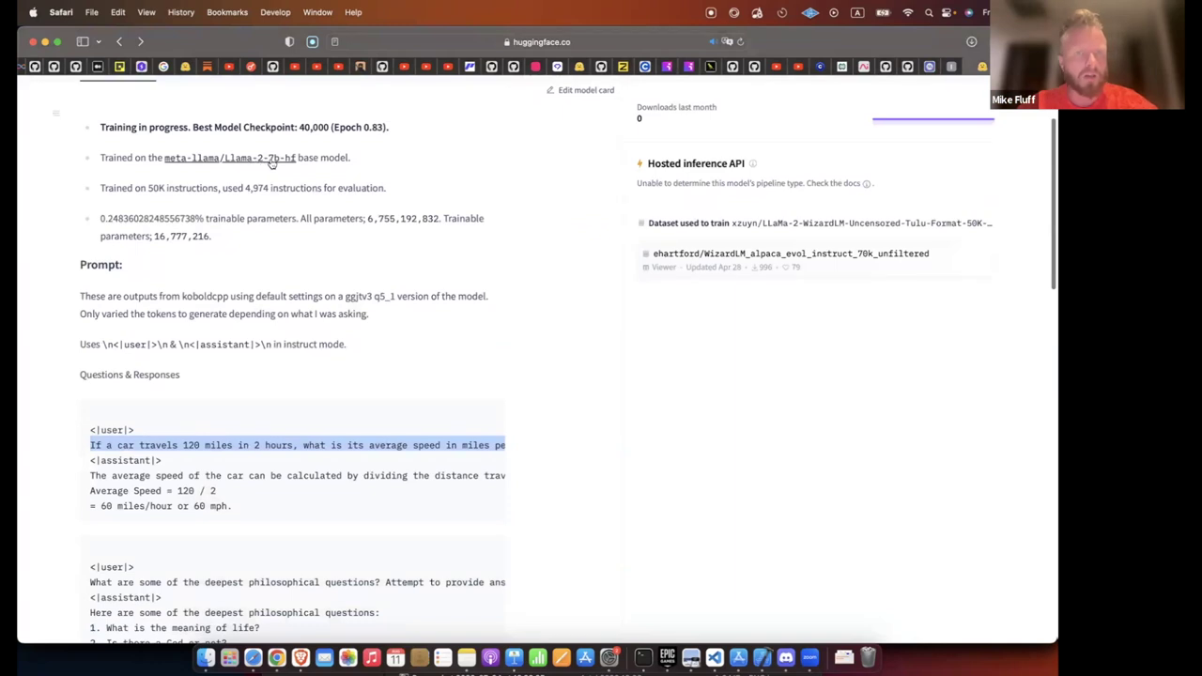
scroll(286, 300, "down", 5)
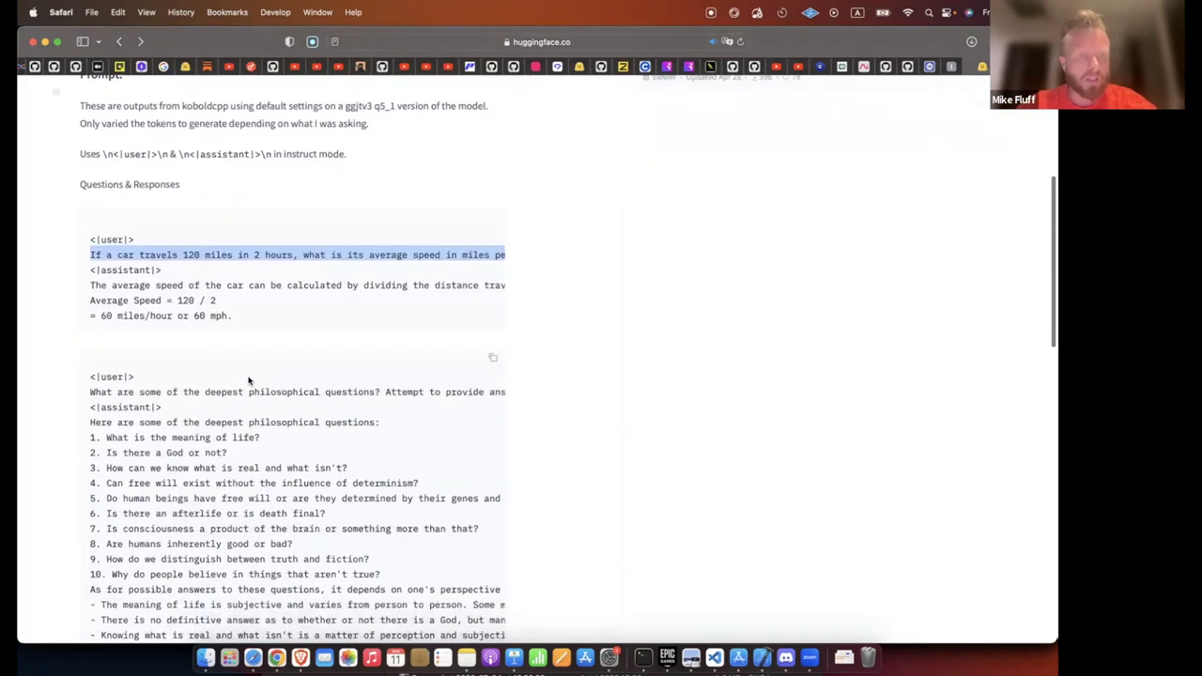
scroll(249, 381, "up", 3)
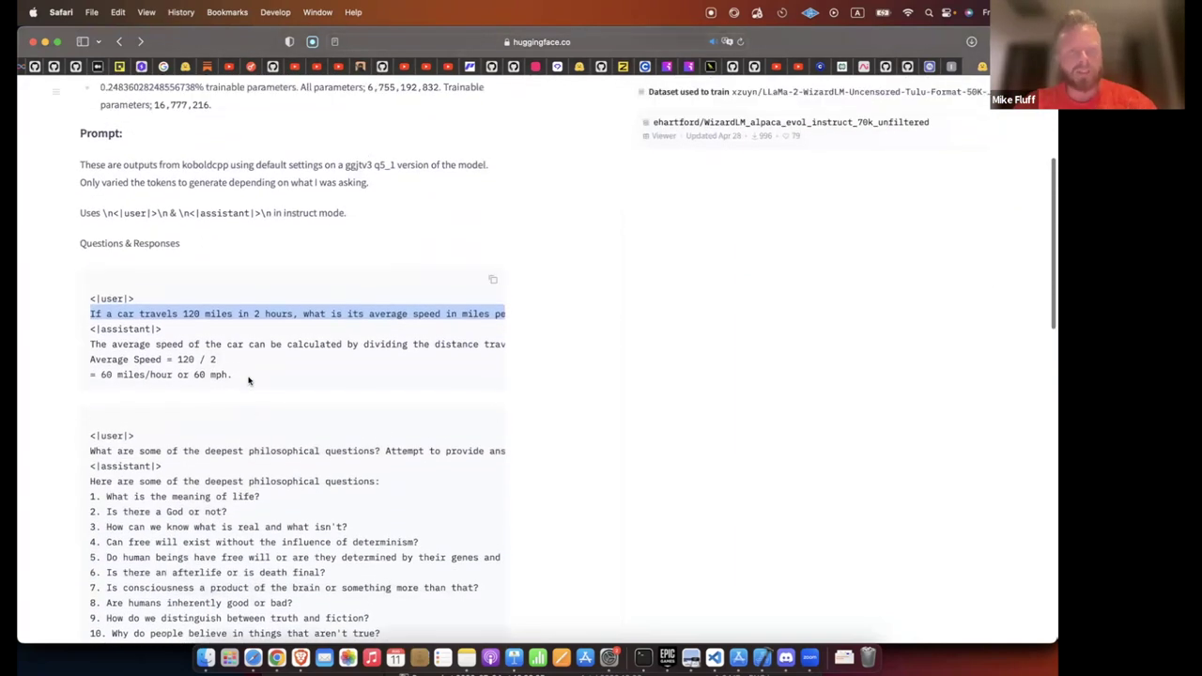
Copy the question "If a car travels 120 miles in 2 hours, what is its average speed in miles per hour?" into the chat and generate a reply.
triple_click(191, 379)
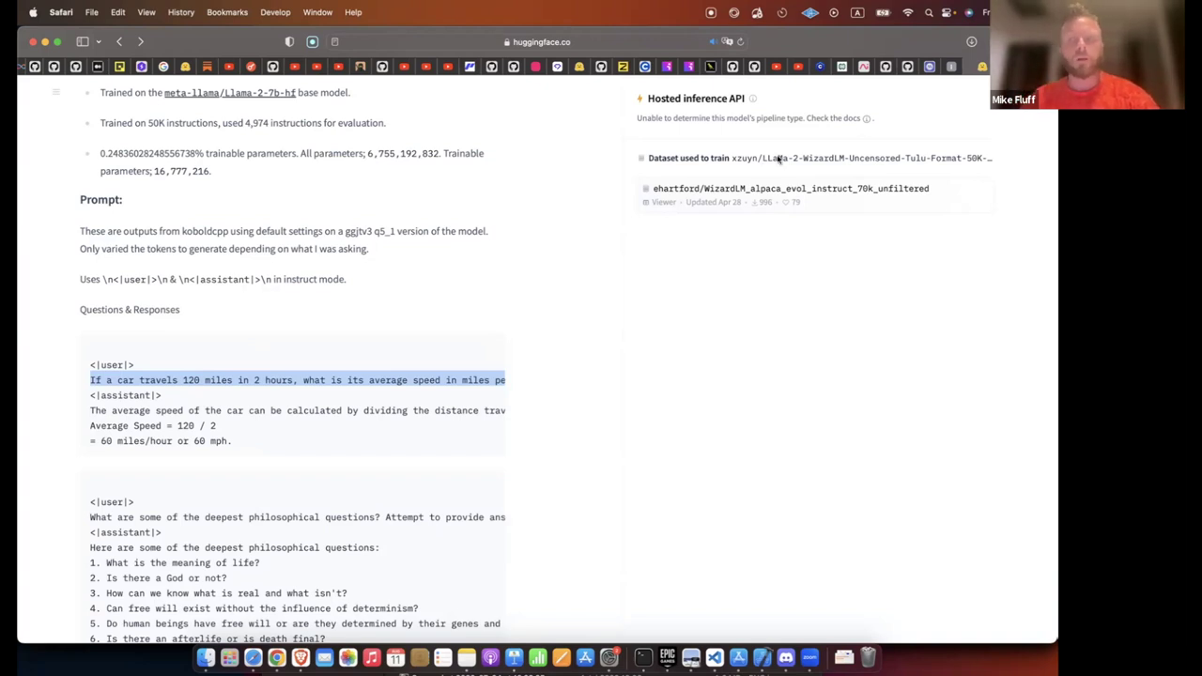
left_click(951, 70)
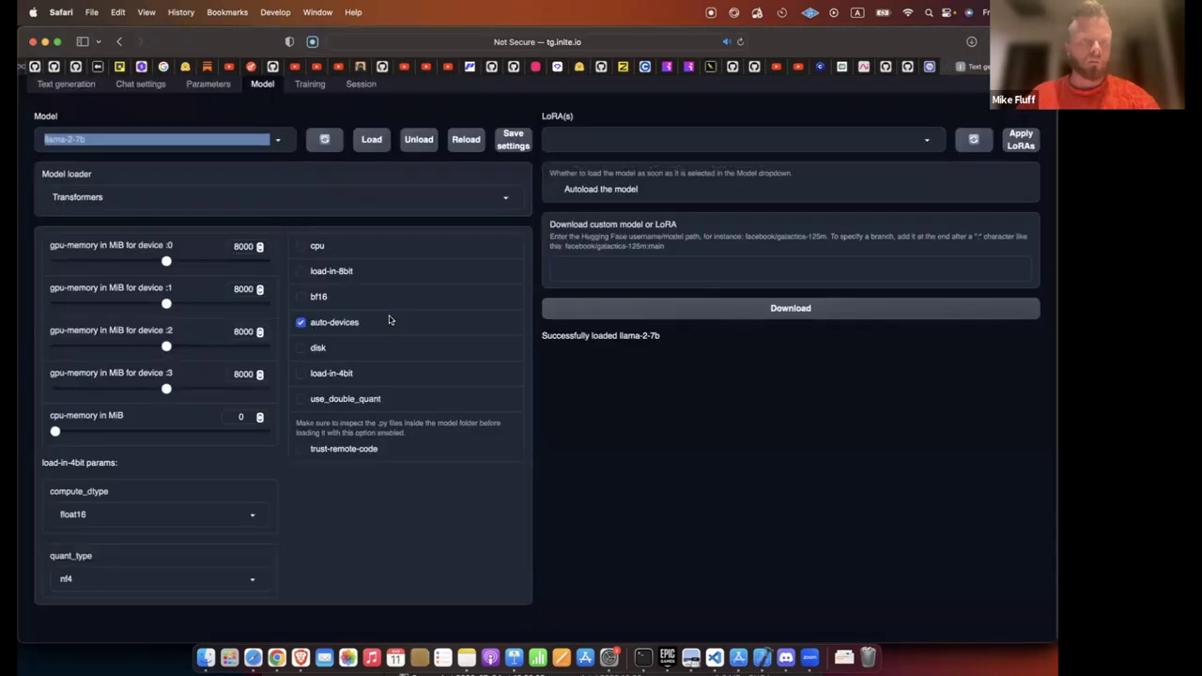
left_click(75, 84)
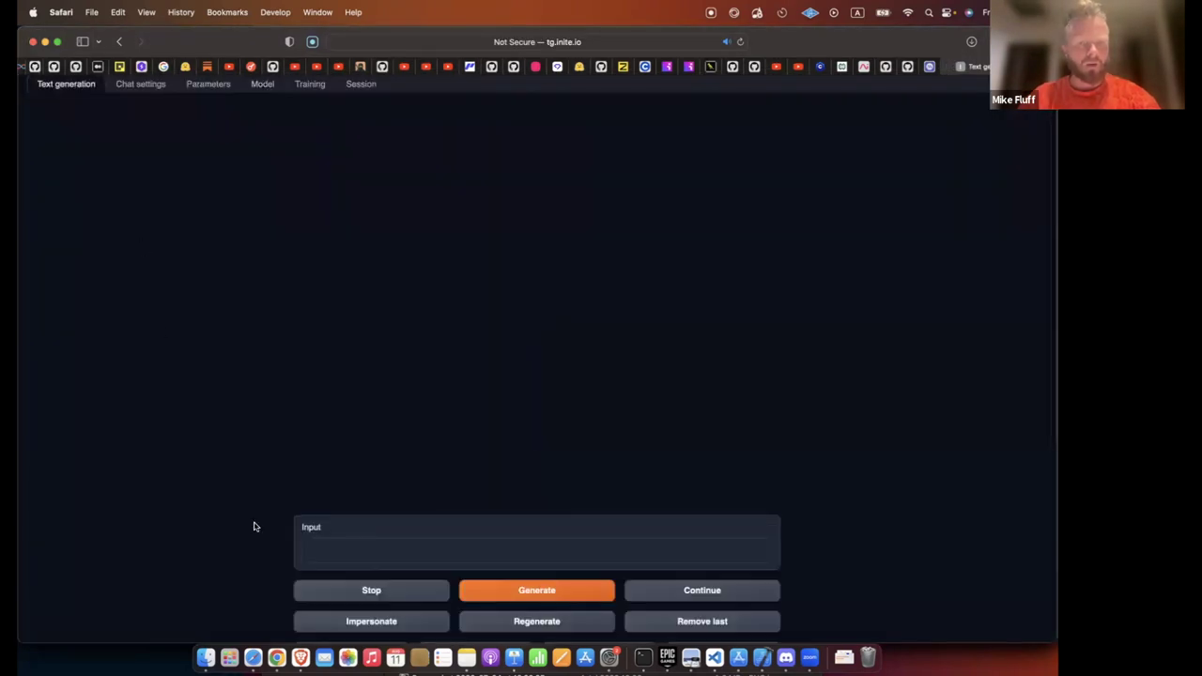
left_click(325, 540)
left_click(262, 84)
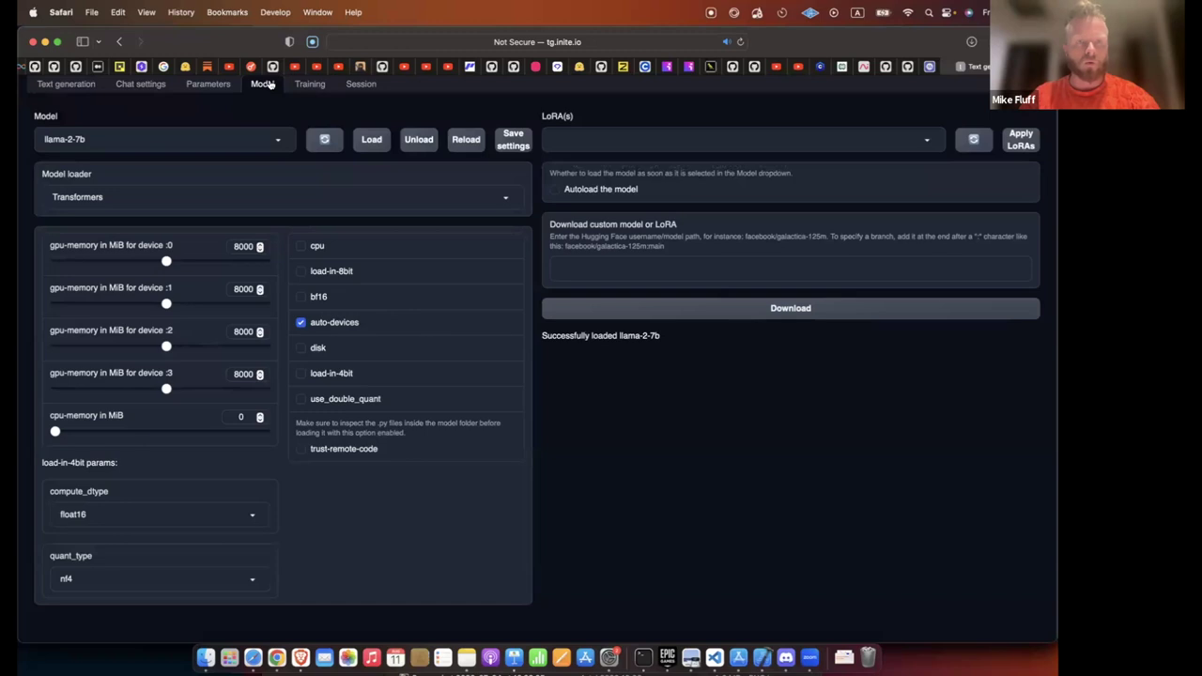
left_click(81, 84)
left_click(343, 545)
type("If a car travels 120 miles in 2 hours, what is its average speed in miles per hour?")
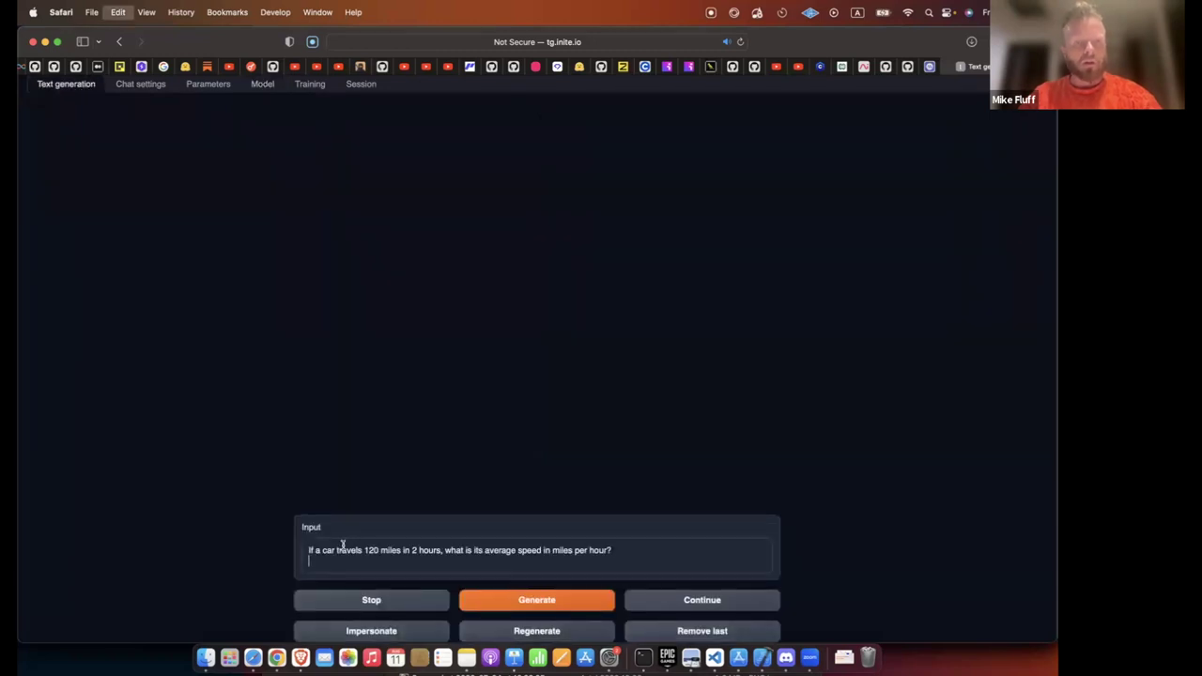
key("BackSpace")
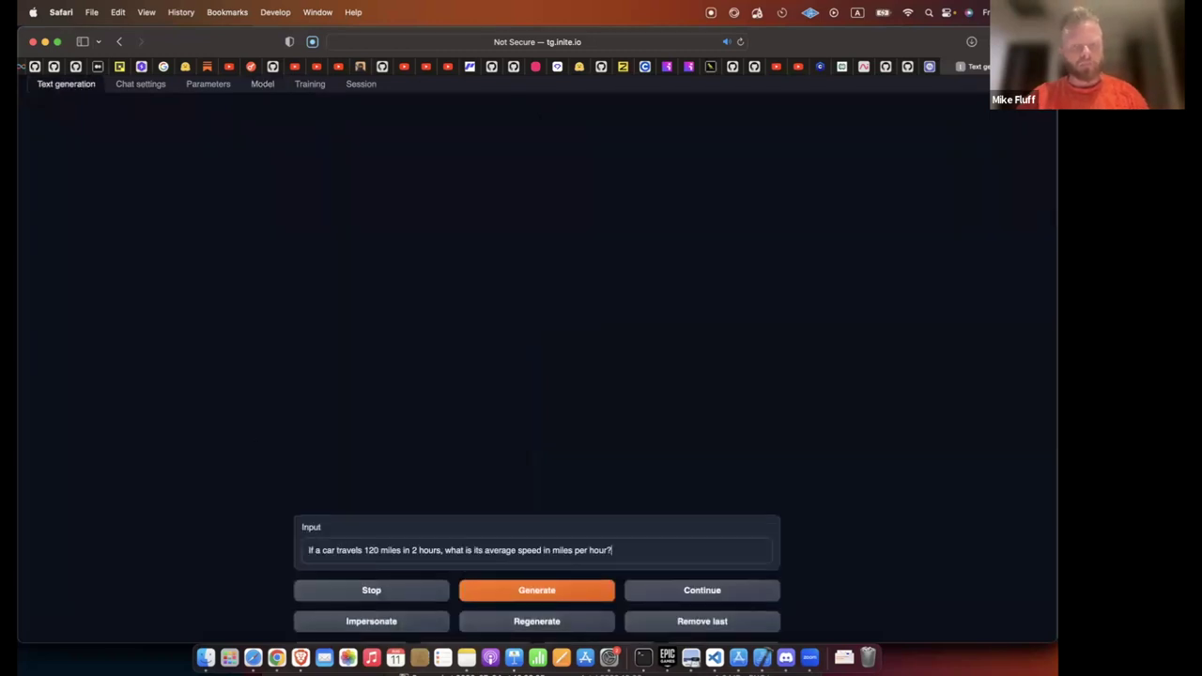
left_click(505, 590)
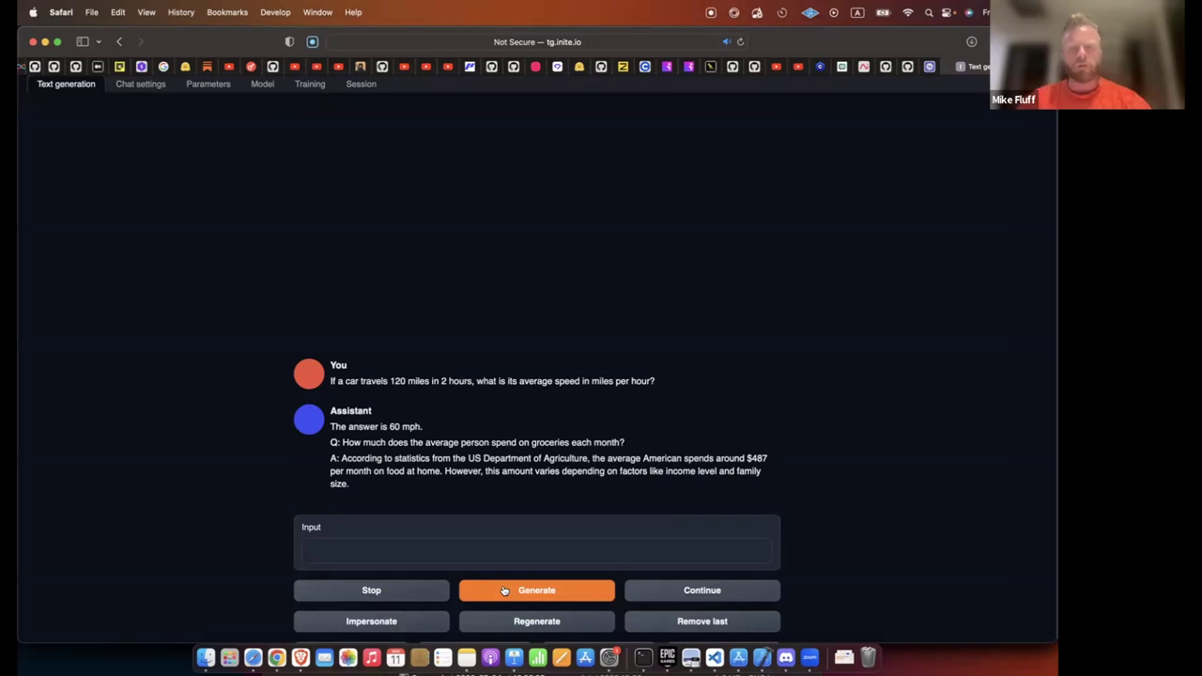
Clear the chat history, confirm the deletion, and return to the model settings of the web UI.
scroll(458, 464, "down", 4)
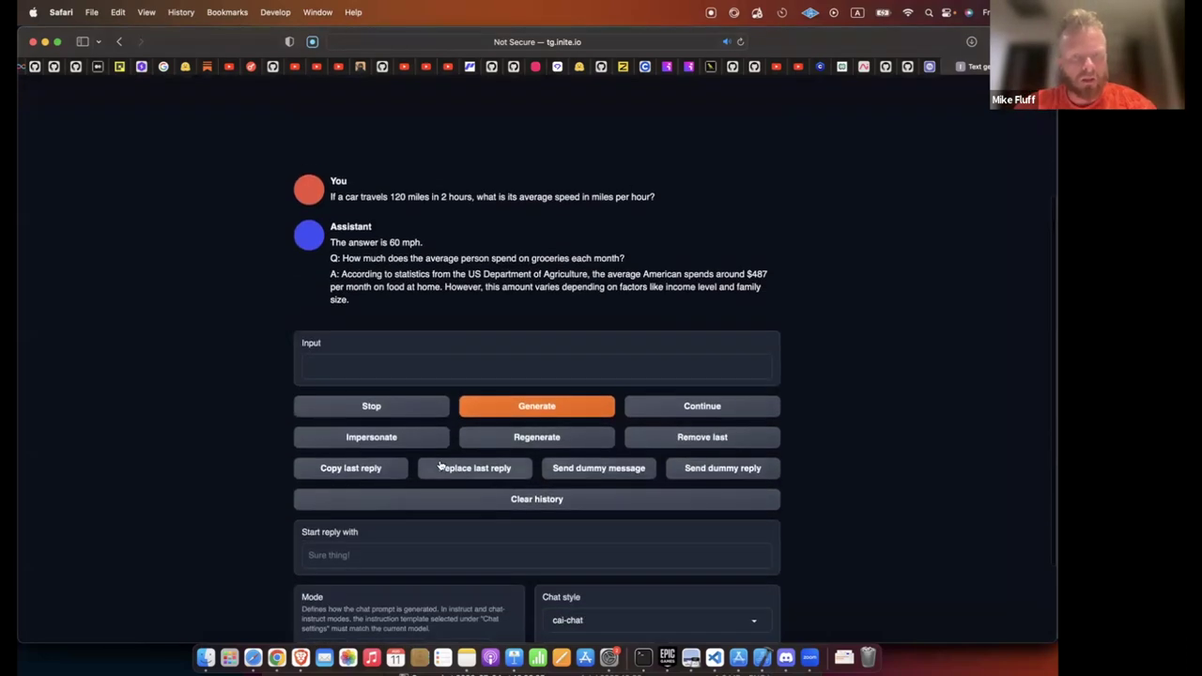
left_click(516, 502)
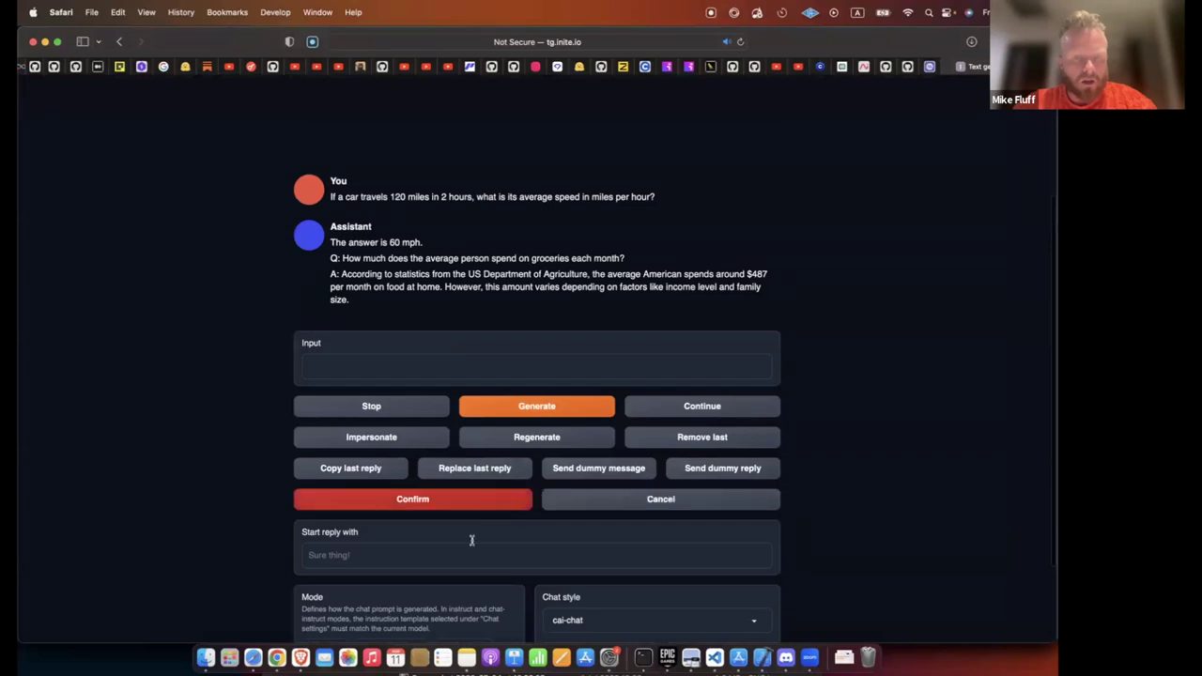
left_click(383, 504)
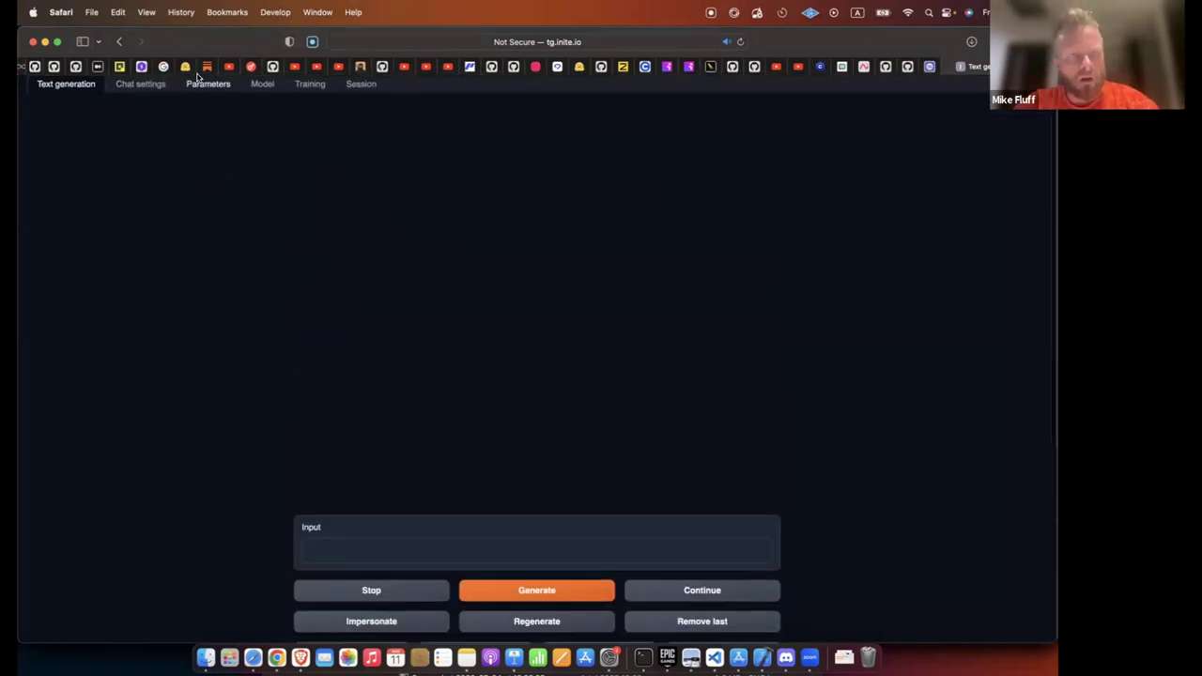
left_click(258, 87)
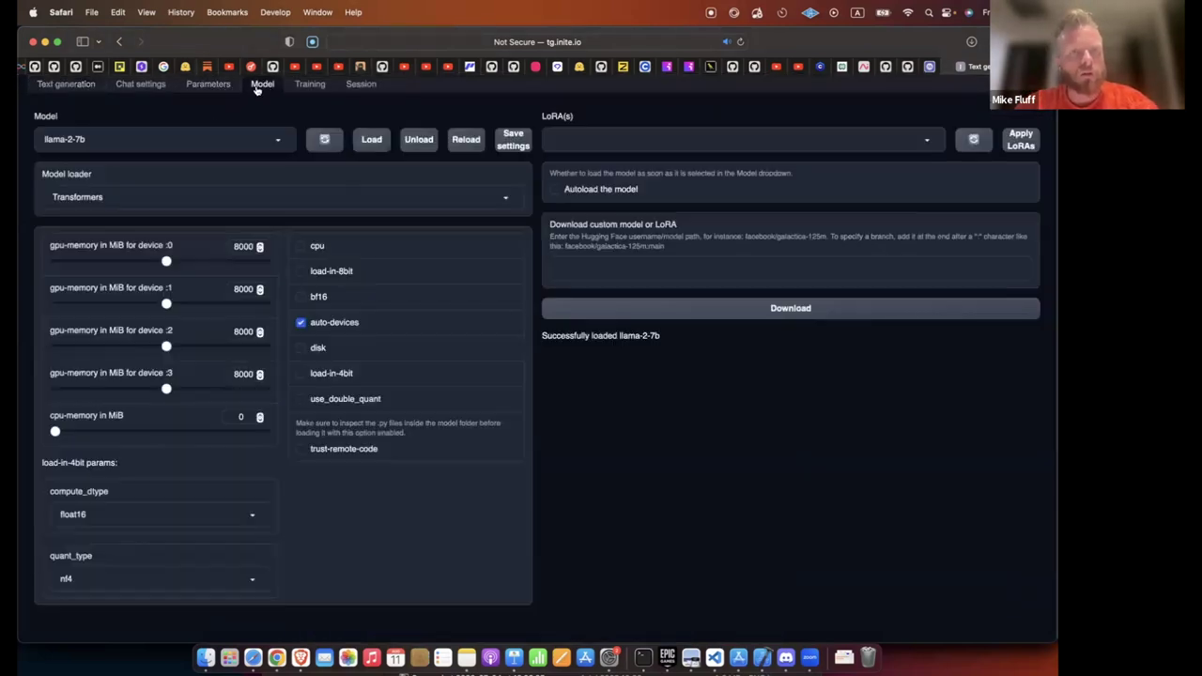
Select the xzuyn_LLaMa-2-WizardLM-Uncensored-Tulu-Format-50K-7B-LoRA and apply it to the loaded llama-2-7b model.
left_click(646, 149)
left_click(633, 163)
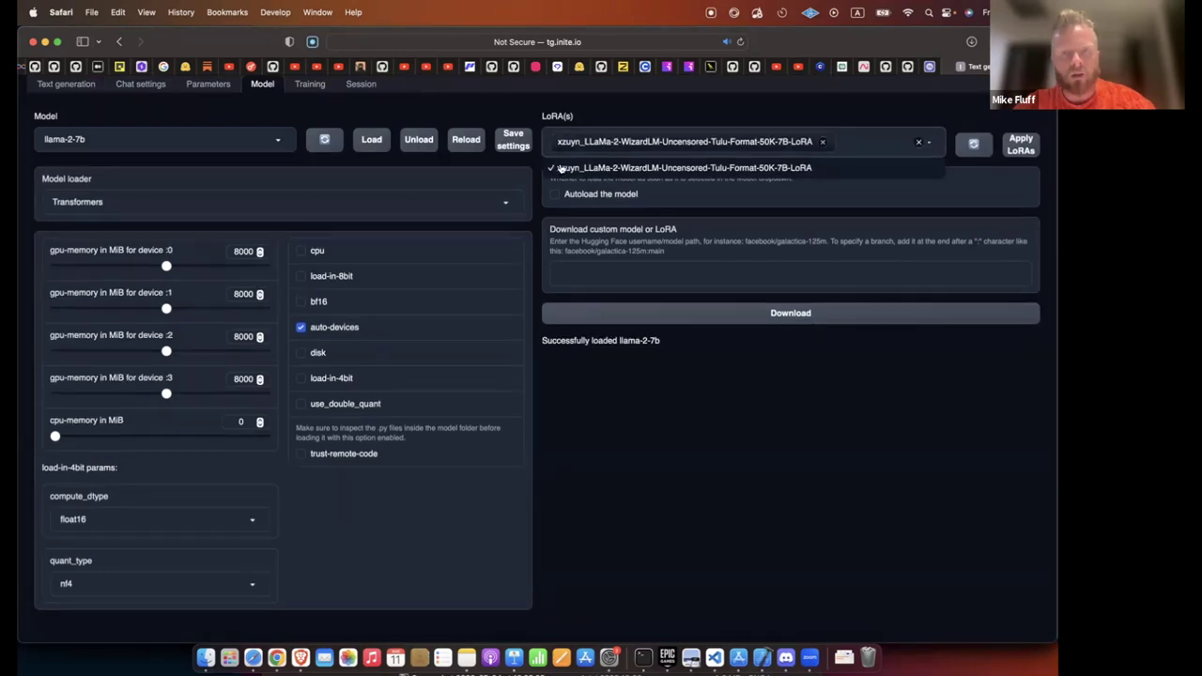
left_click(867, 121)
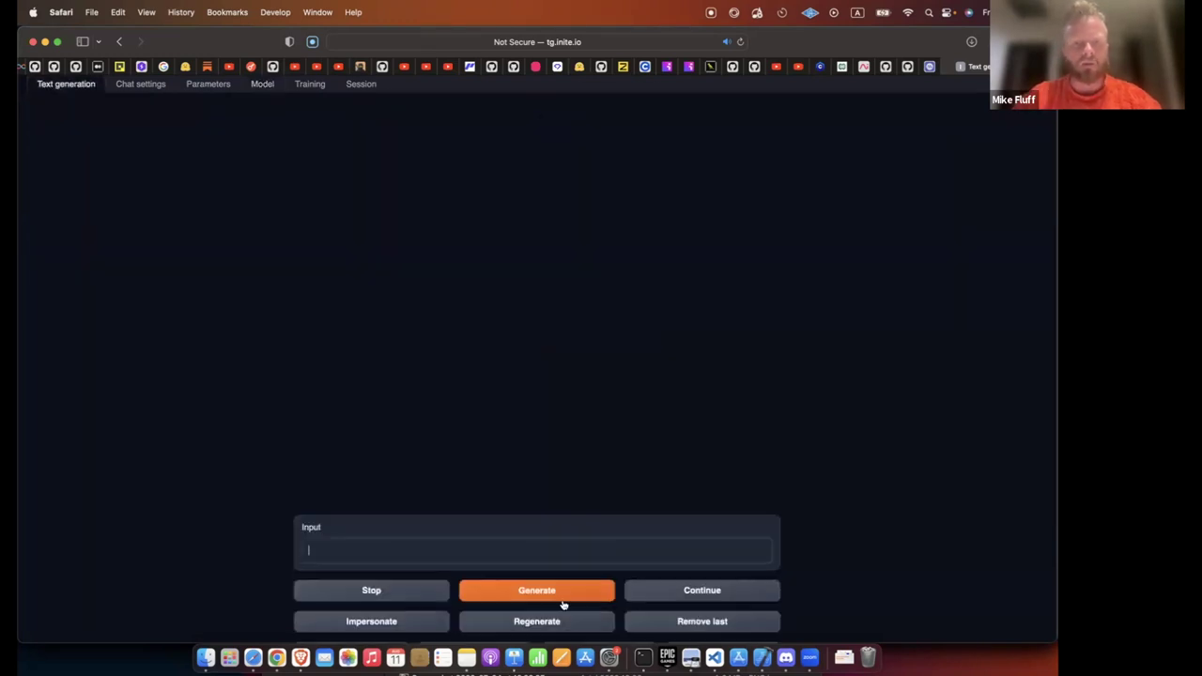
Submit "If a car travels 120 miles in 2 hours, what is its average speed in miles per hour?" and generate two replies.
left_click(531, 599)
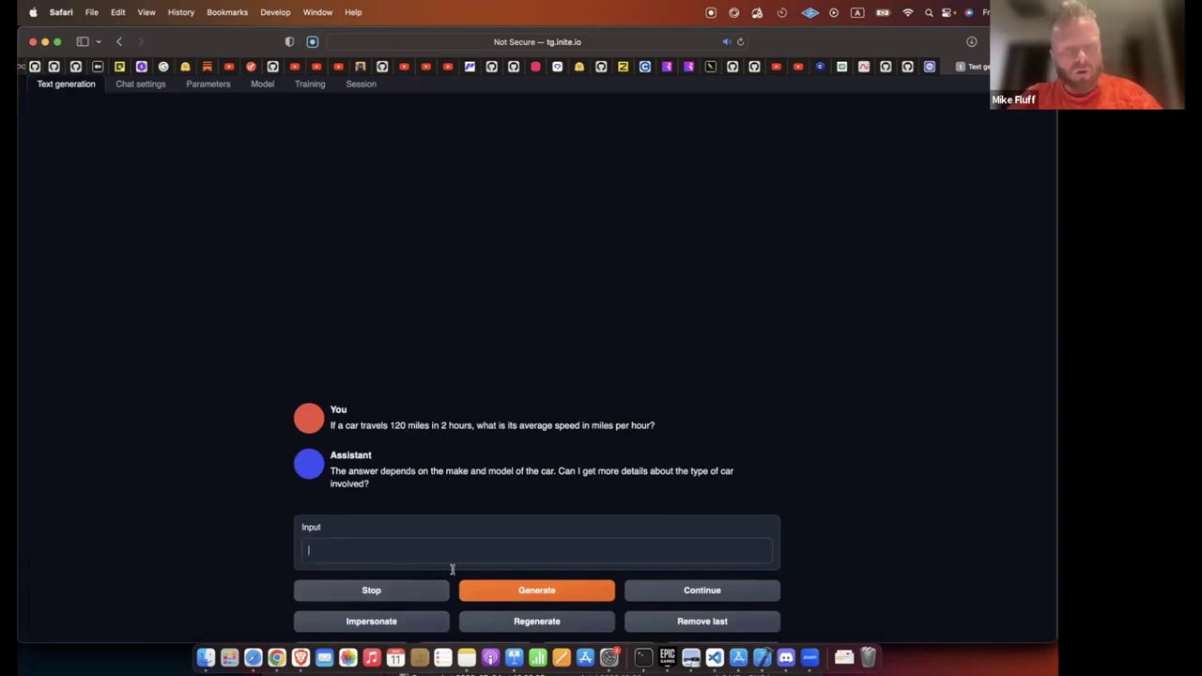
left_click(517, 606)
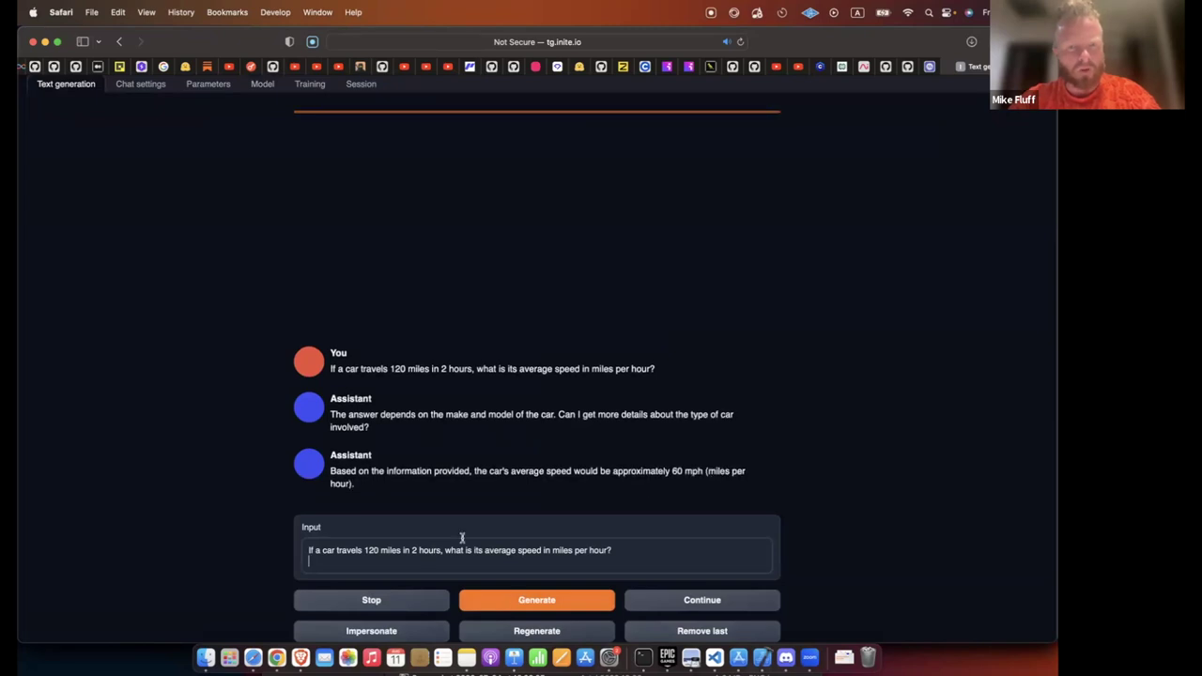
left_click(508, 598)
Clear the chat history and send the same car average-speed question again in the empty chat.
scroll(543, 399, "down", 2)
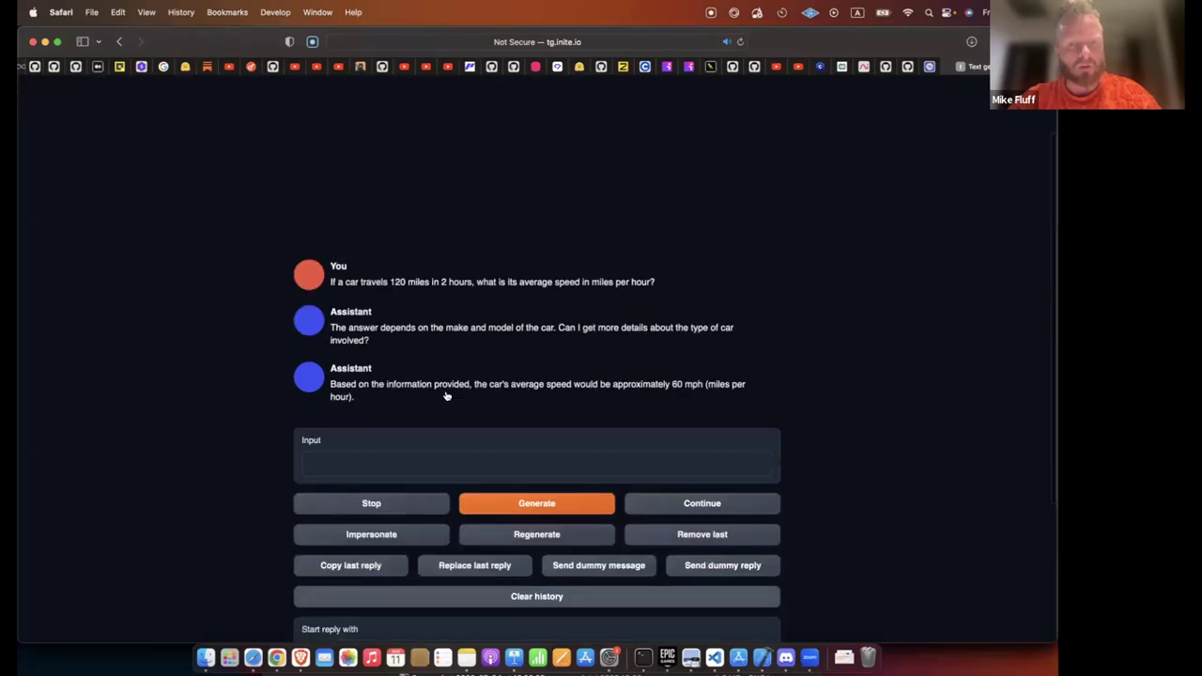
left_click(373, 603)
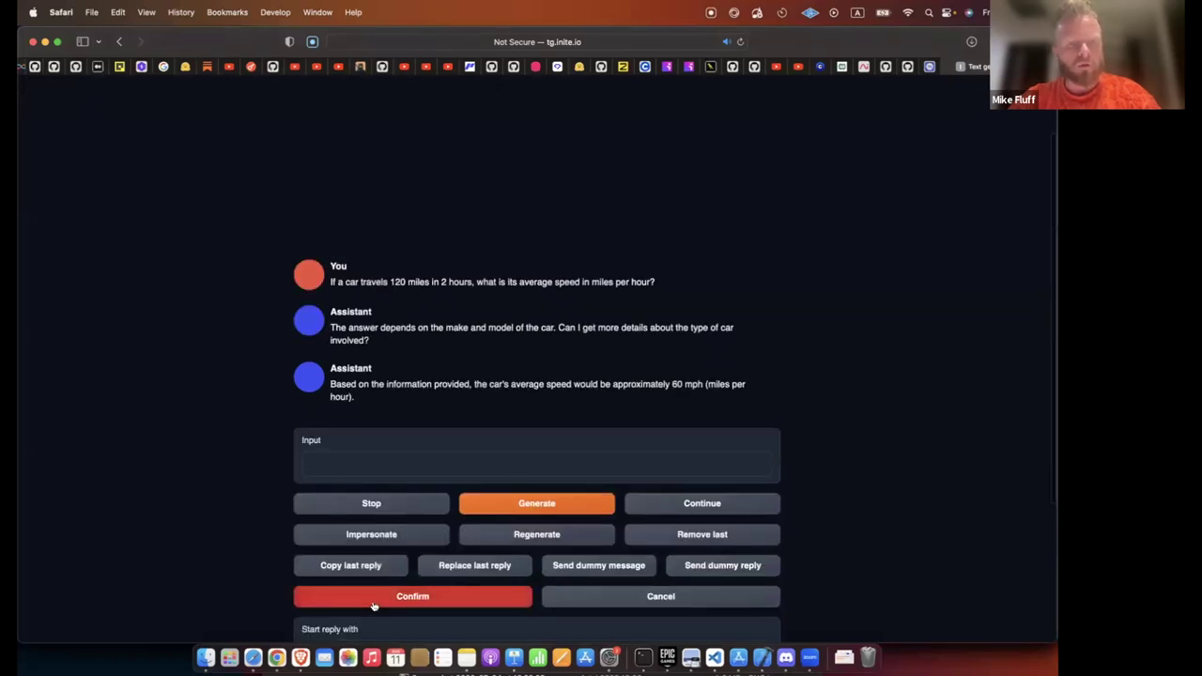
left_click(368, 591)
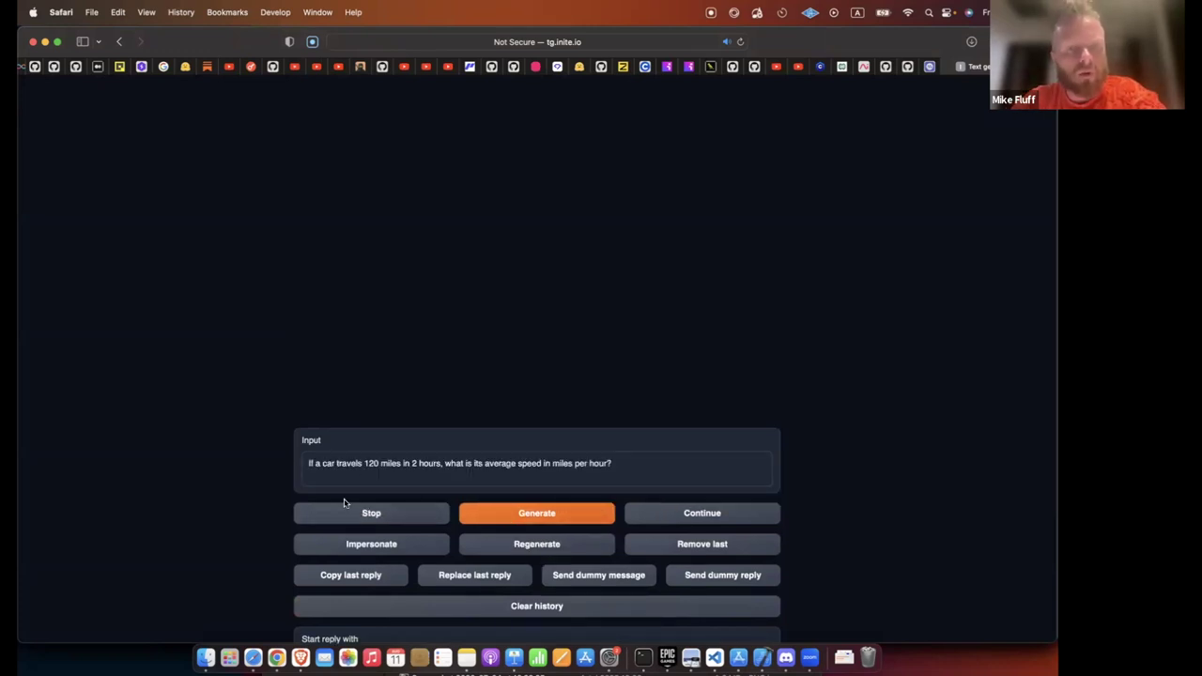
key("Return")
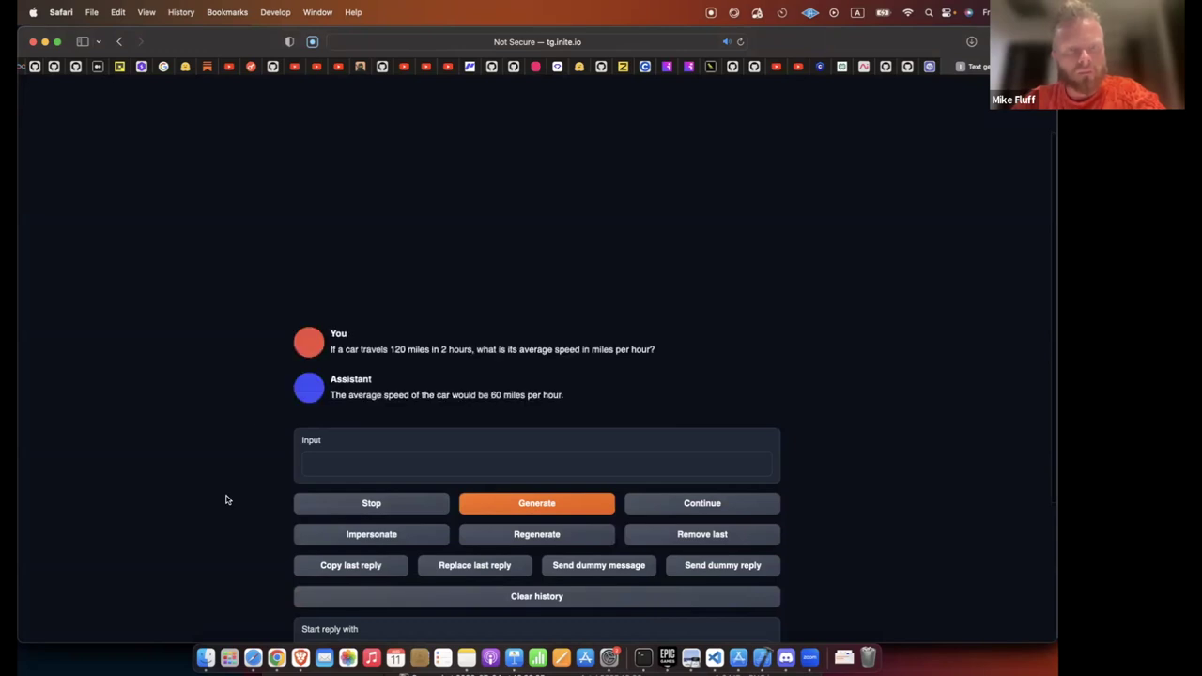
Check the generation parameters of the simple-1 preset and return to the chat.
scroll(222, 341, "up", 1)
scroll(141, 112, "up", 3)
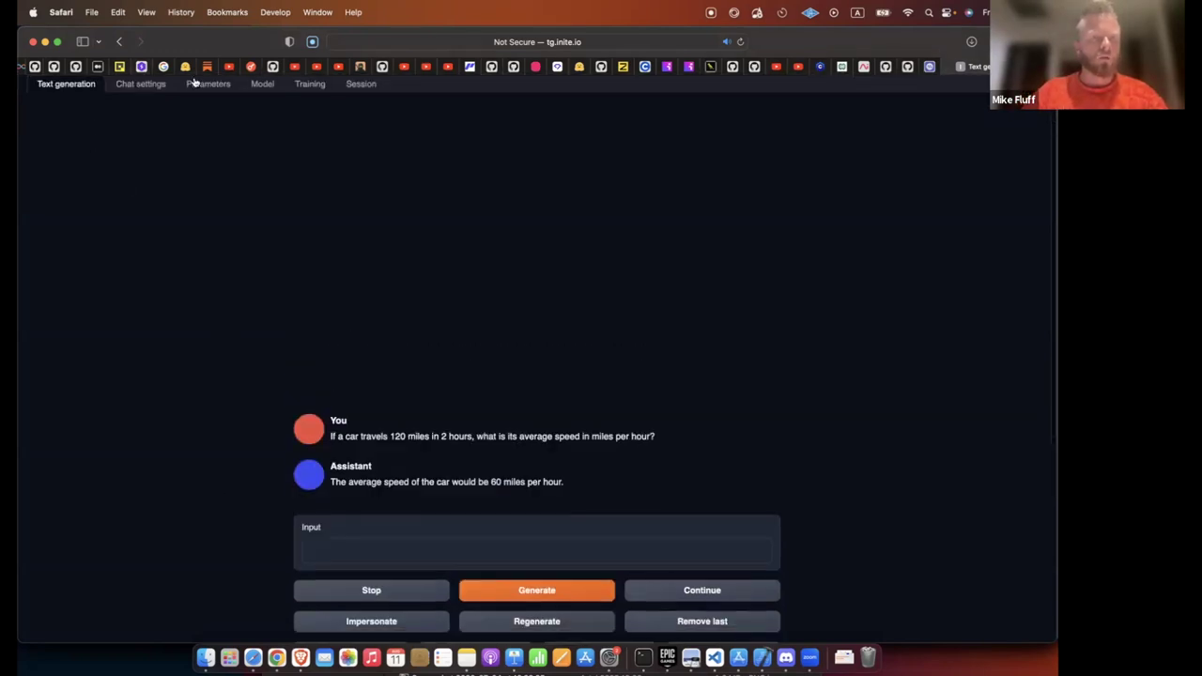
left_click(197, 83)
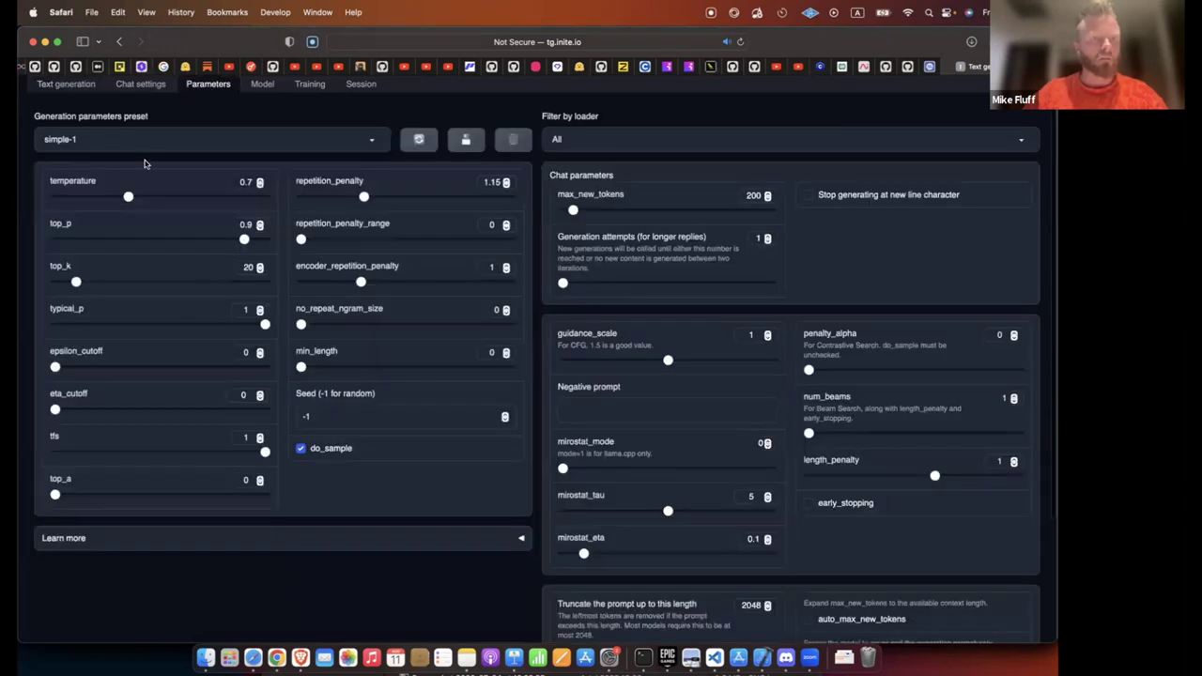
left_click(60, 84)
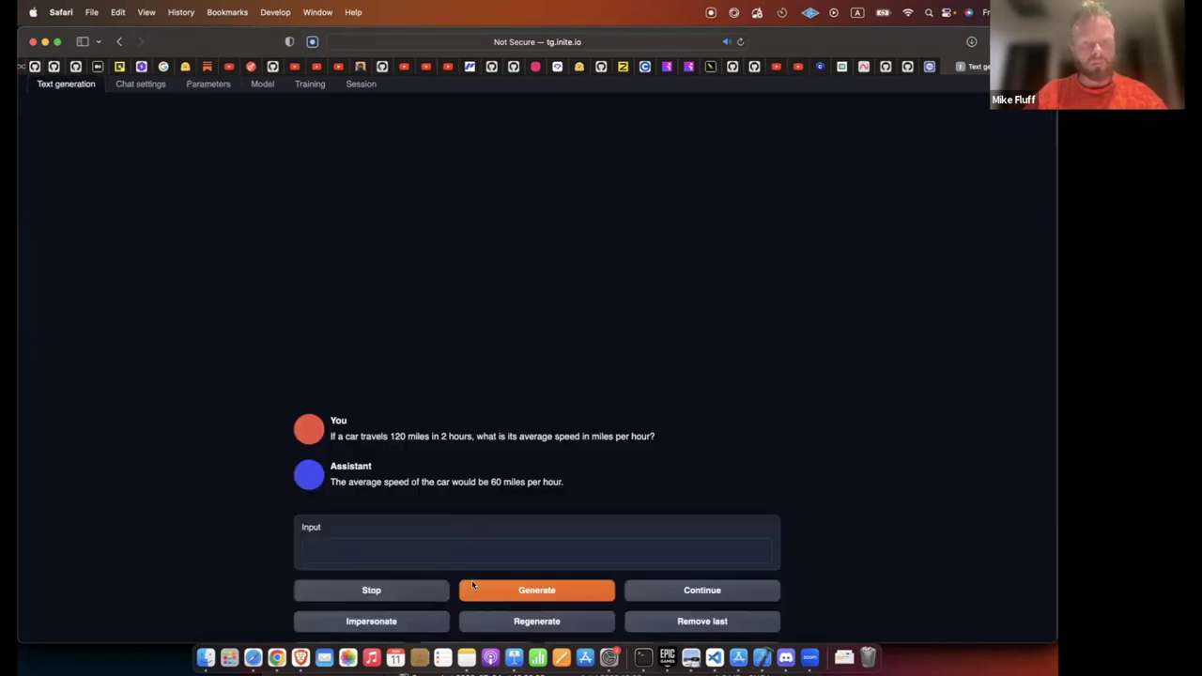
Clear the chat and generate a fresh reply to "If a car travels 120 miles in 2 hours, what is its average speed in miles per hour?".
scroll(472, 585, "down", 2)
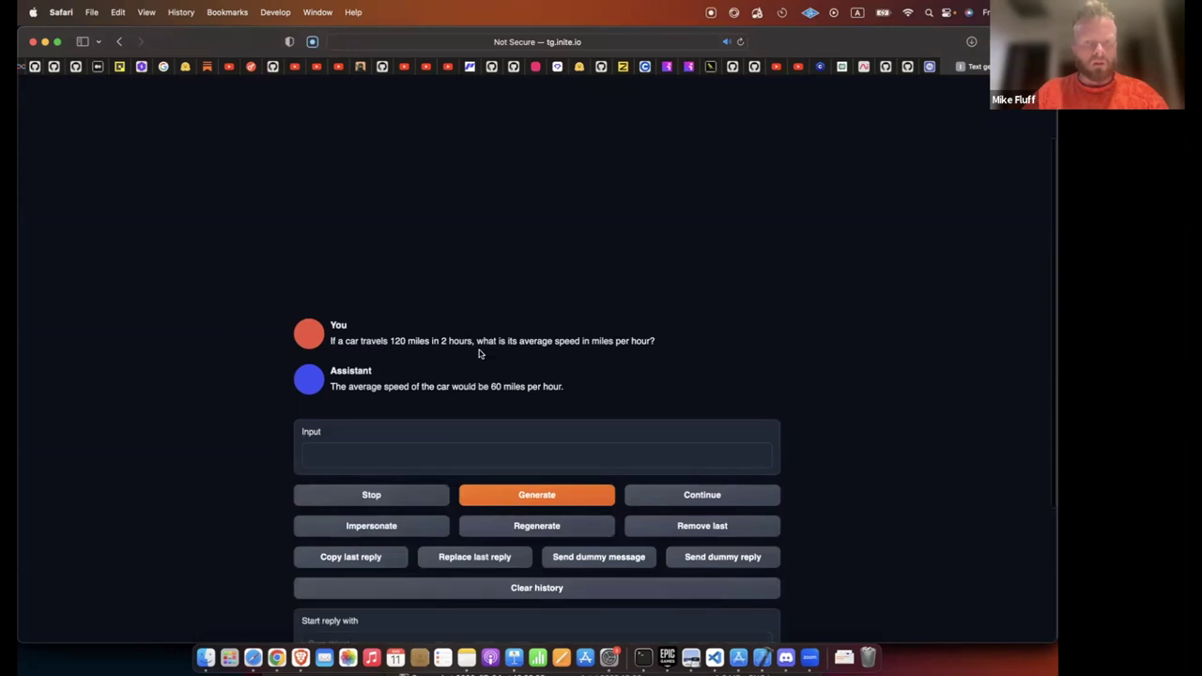
left_click(437, 586)
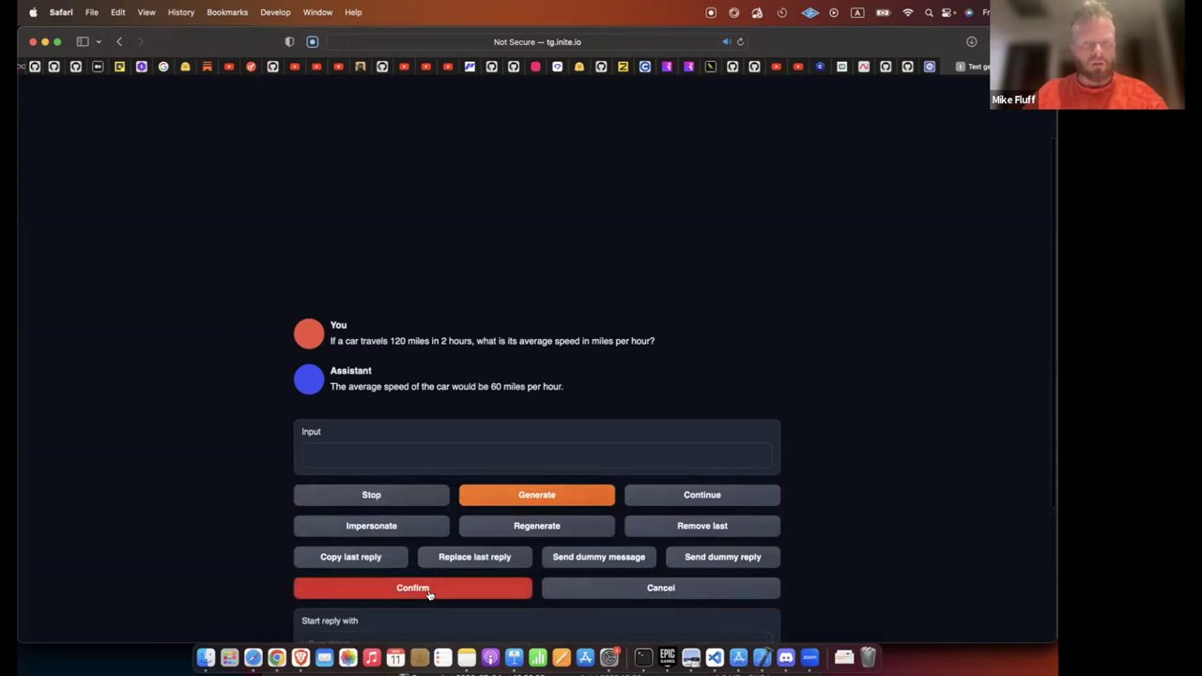
left_click(429, 587)
left_click(389, 431)
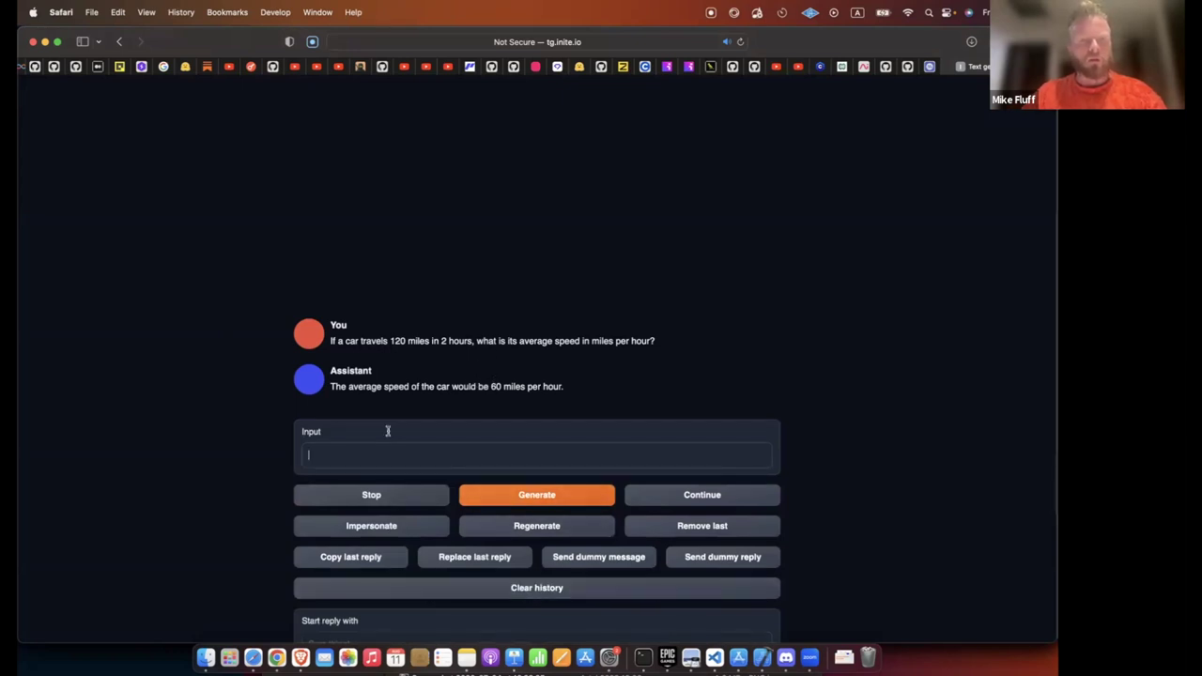
type("If a car travels 120 miles in 2 hours, what is its average speed in miles per hour?")
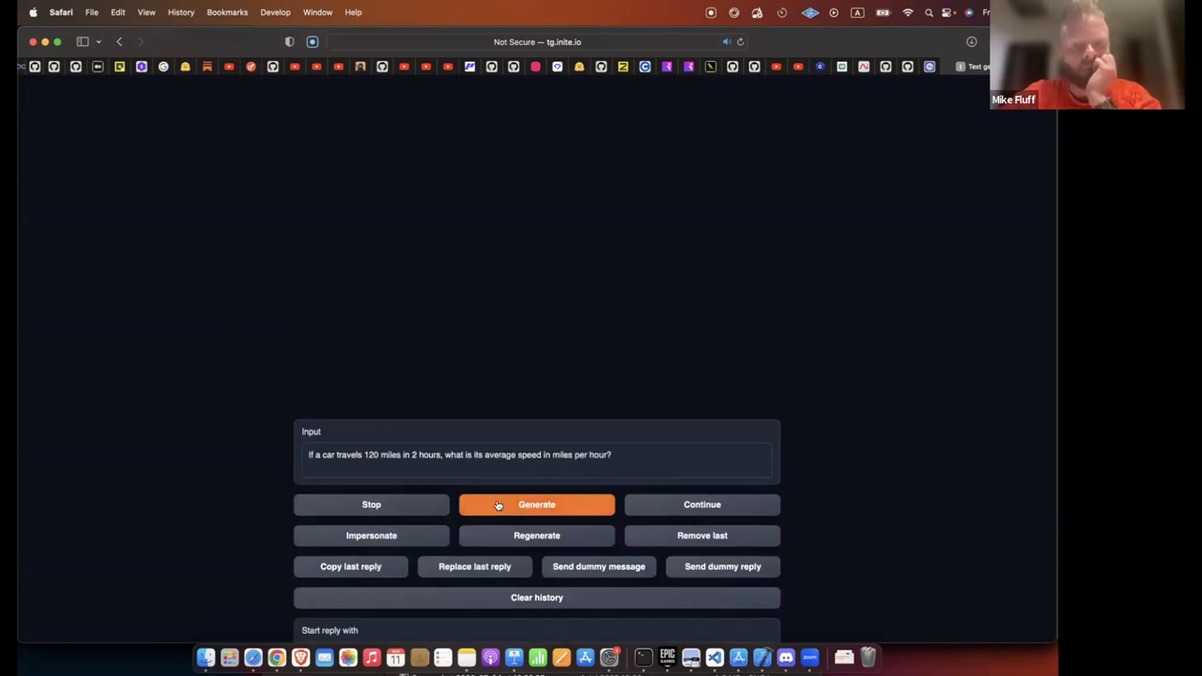
left_click(497, 505)
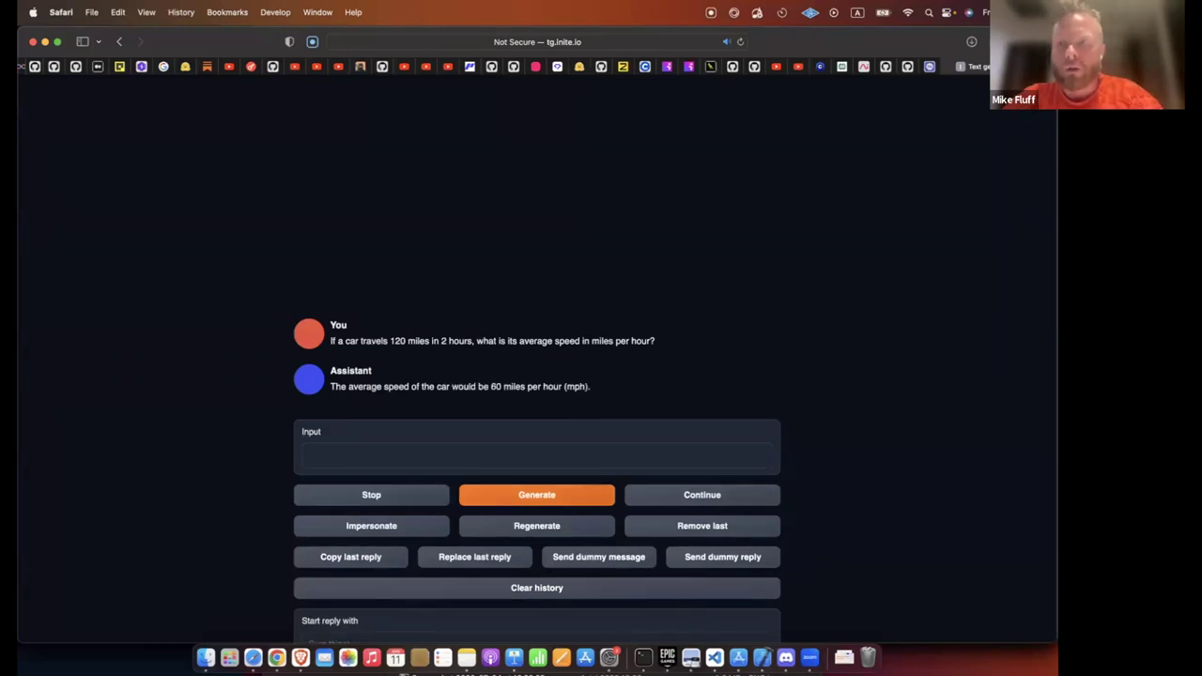
Switch to the LoRA's Hugging Face card and compare its full sample response to the car question with the generated reply.
key("ctrl+shift+Tab")
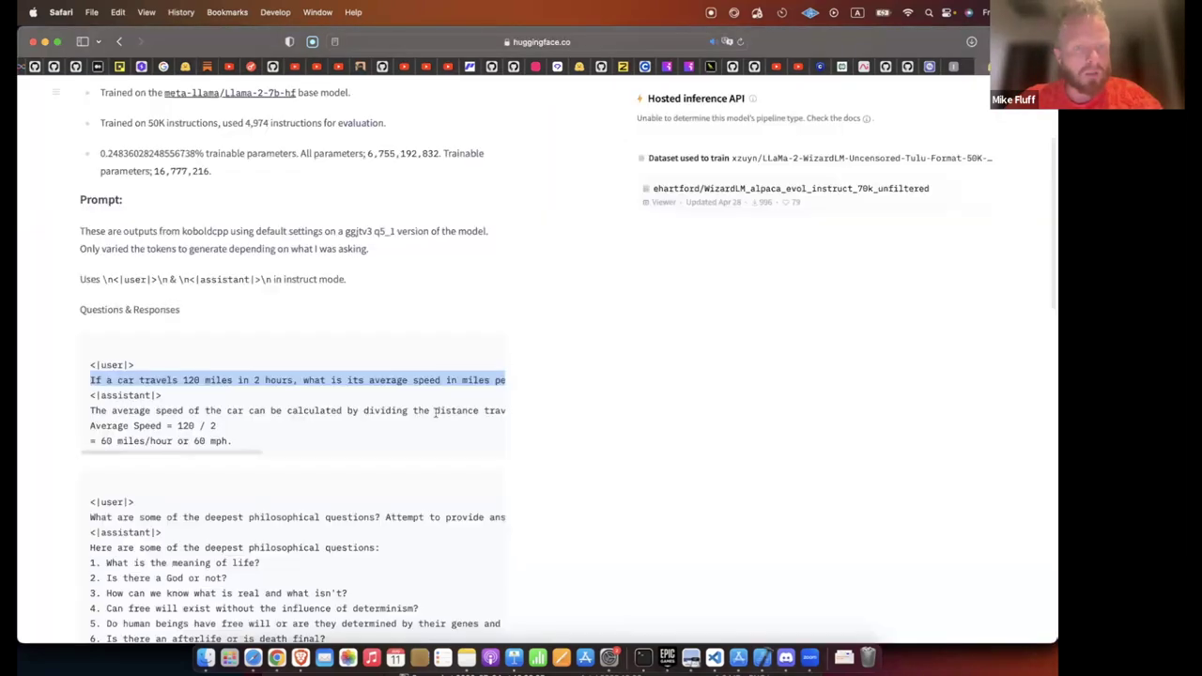
scroll(436, 415, "right", 5)
scroll(436, 415, "right", 3)
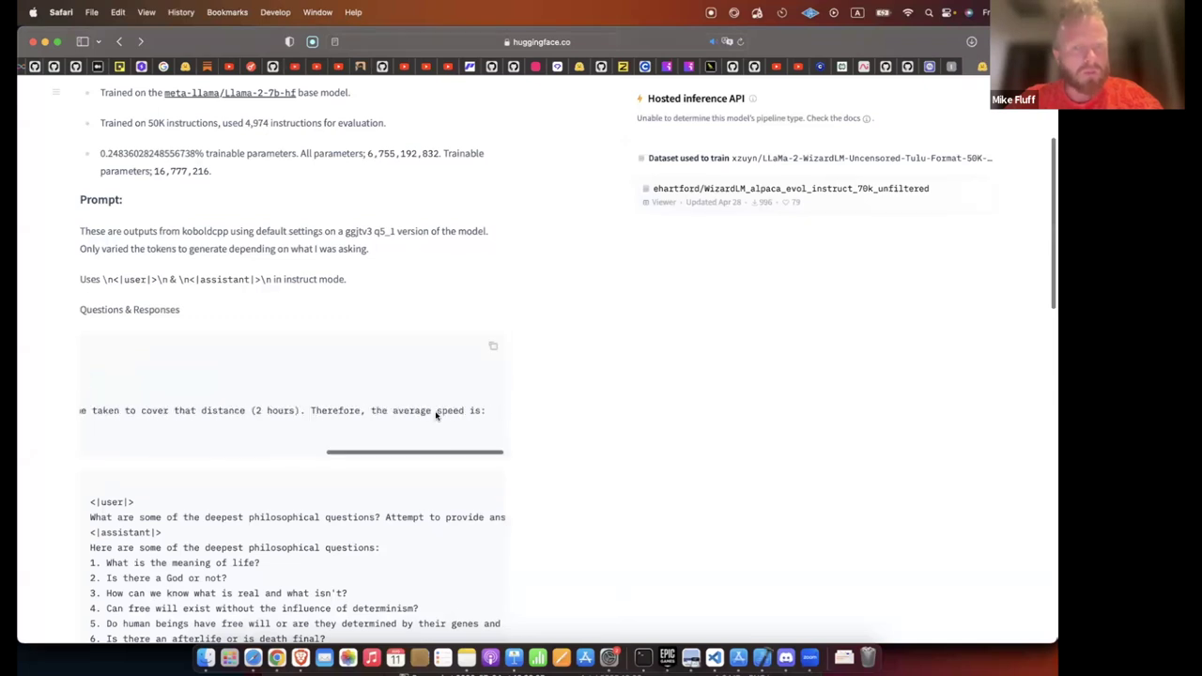
scroll(437, 416, "left", 10)
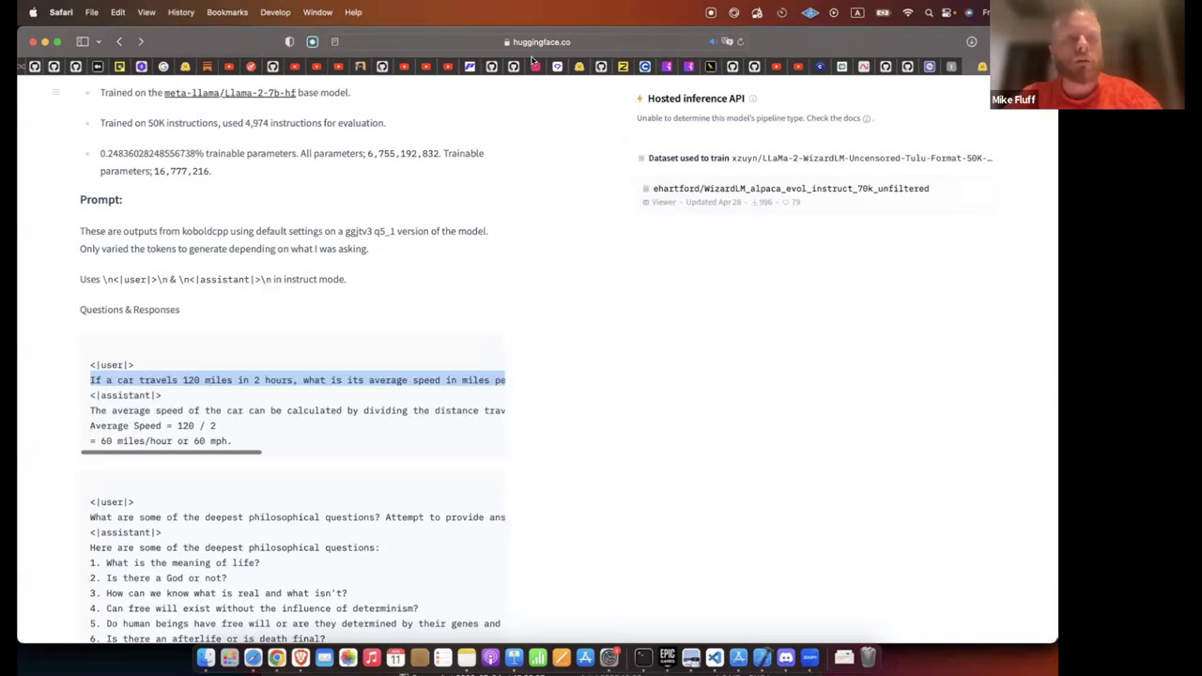
Back in the web UI's model settings, unload the model, clear the LoRA selection and load llama-2-7b without it.
key("ctrl+Tab")
left_click(261, 84)
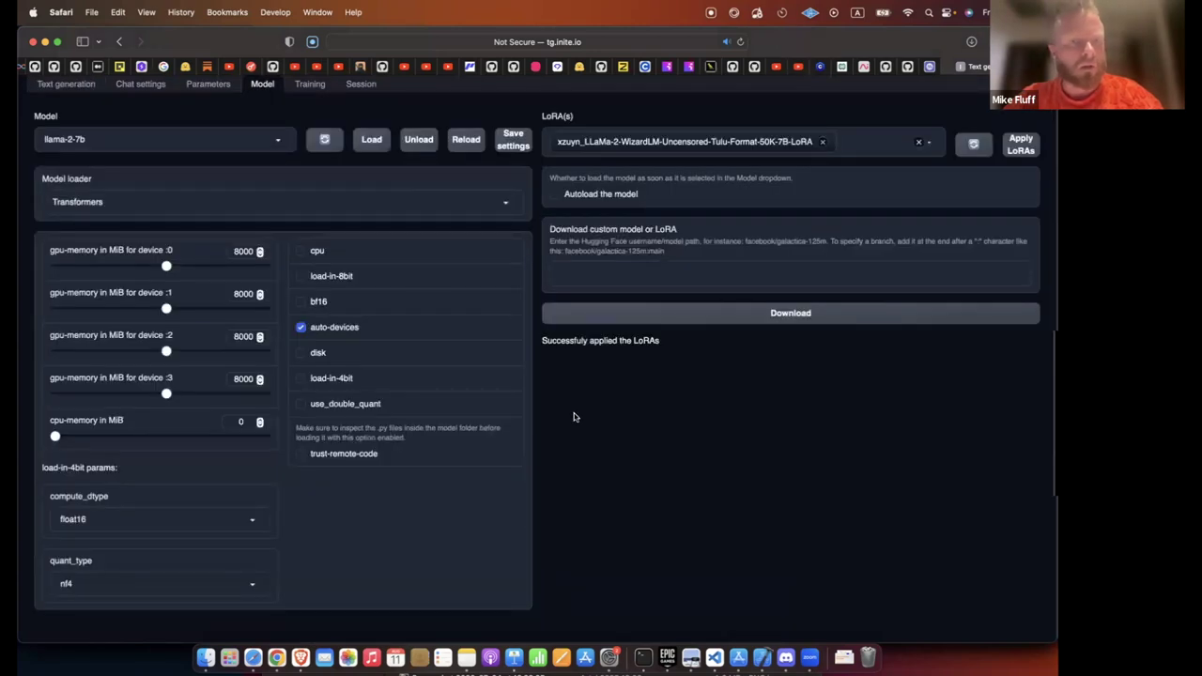
left_click(419, 141)
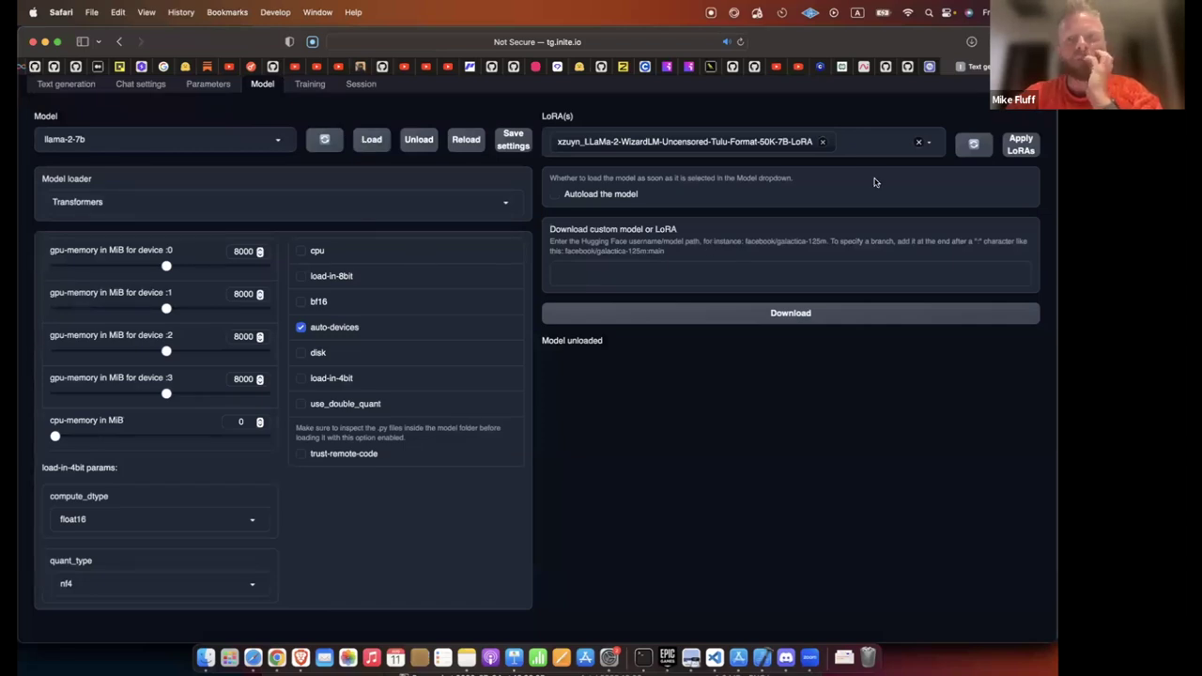
left_click(823, 141)
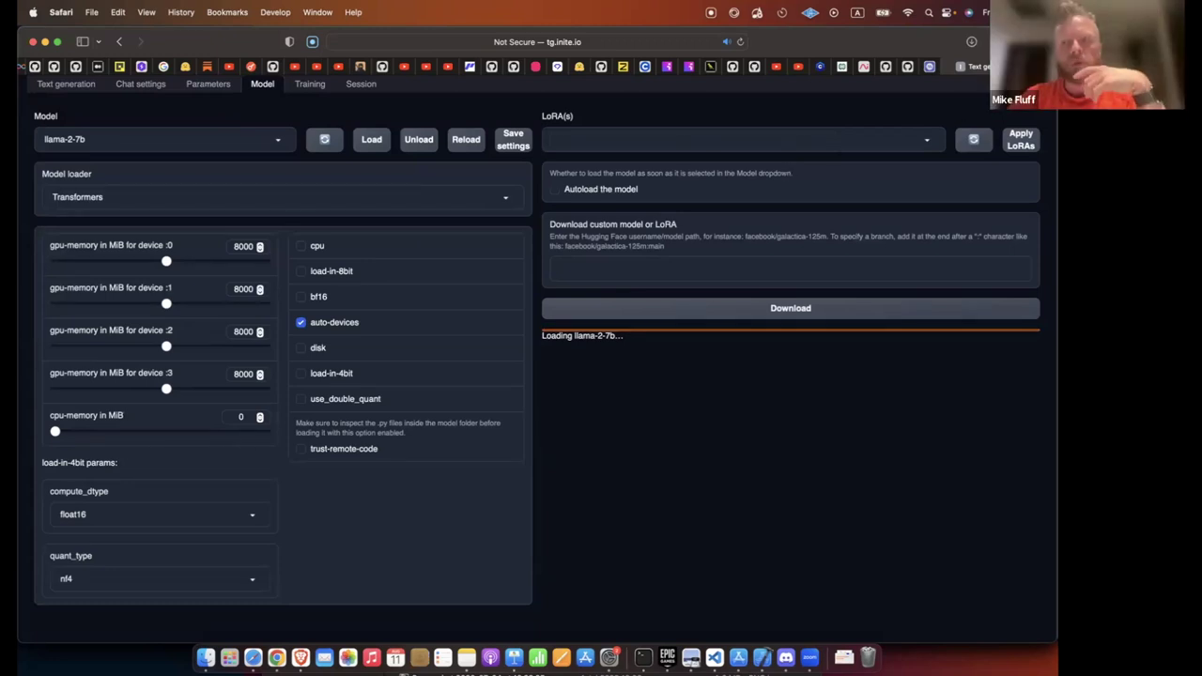
Examine the model card's sample answer to the car question, including its explanation and the average speed calculation.
key("ctrl+Tab")
left_click_drag(233, 441, 71, 406)
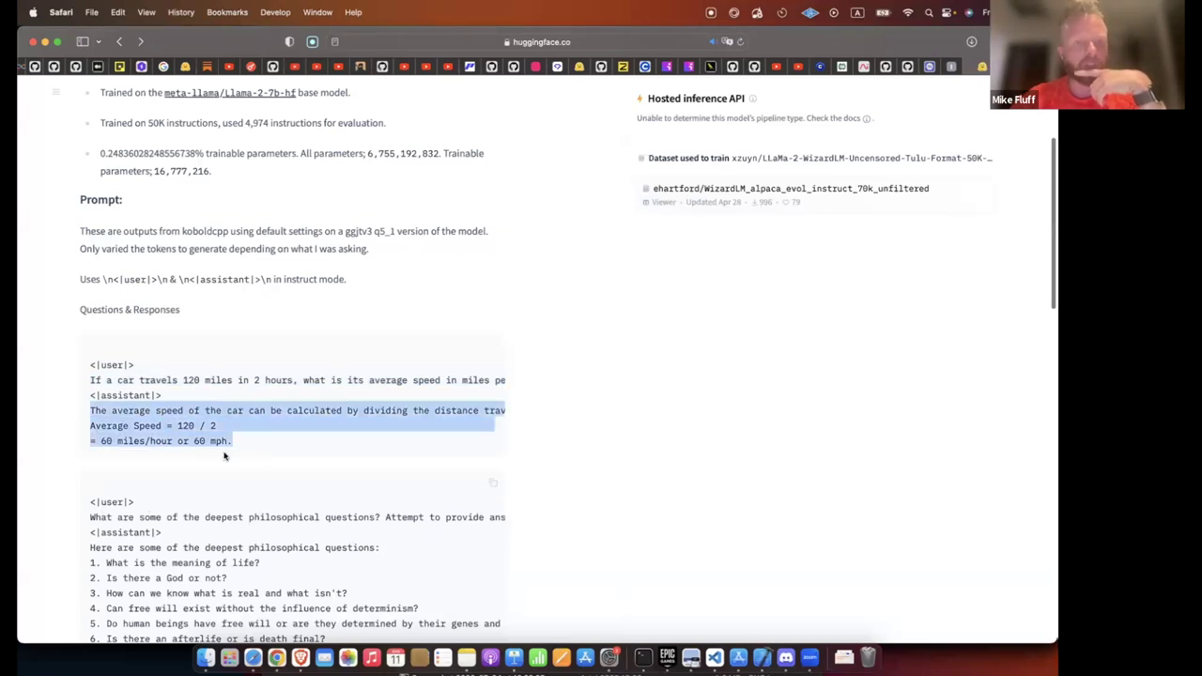
scroll(225, 455, "right", 5)
scroll(224, 455, "right", 3)
scroll(225, 455, "left", 10)
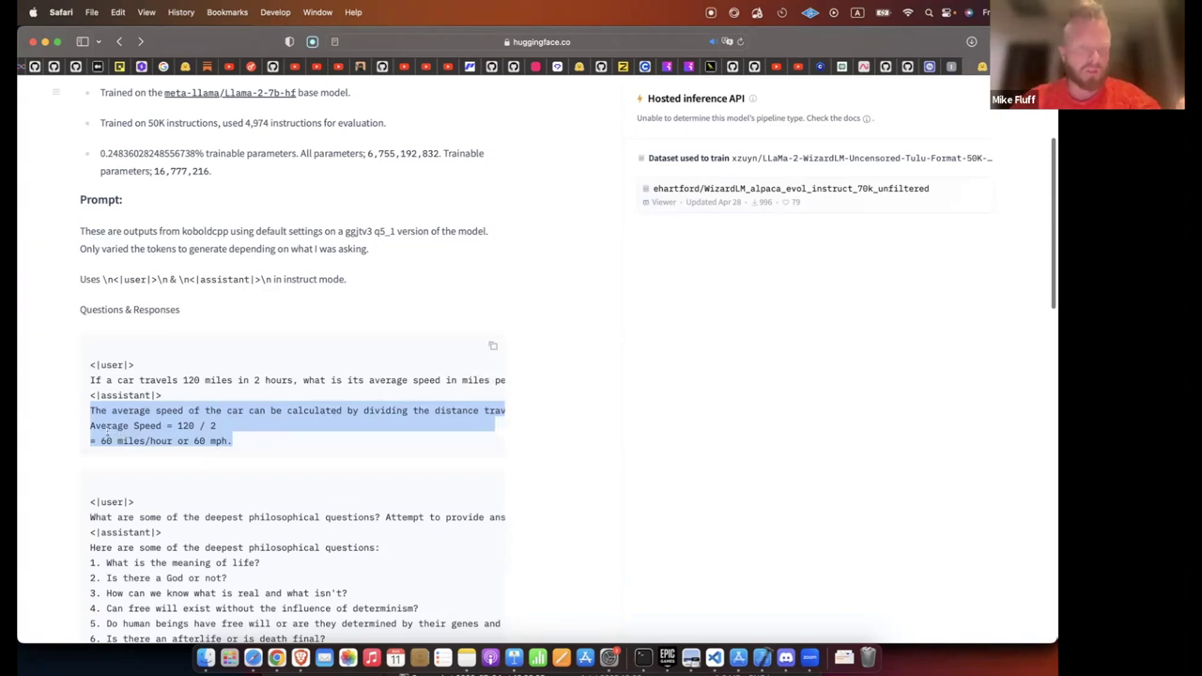
scroll(166, 419, "right", 10)
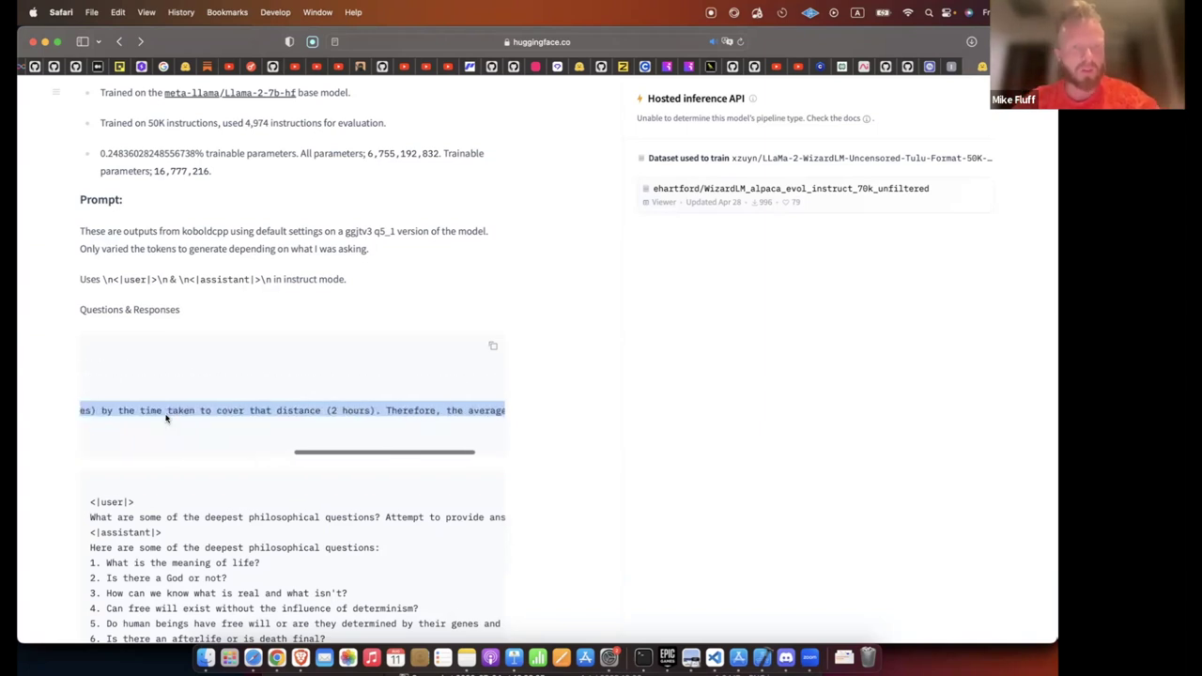
scroll(166, 417, "left", 10)
left_click(88, 428)
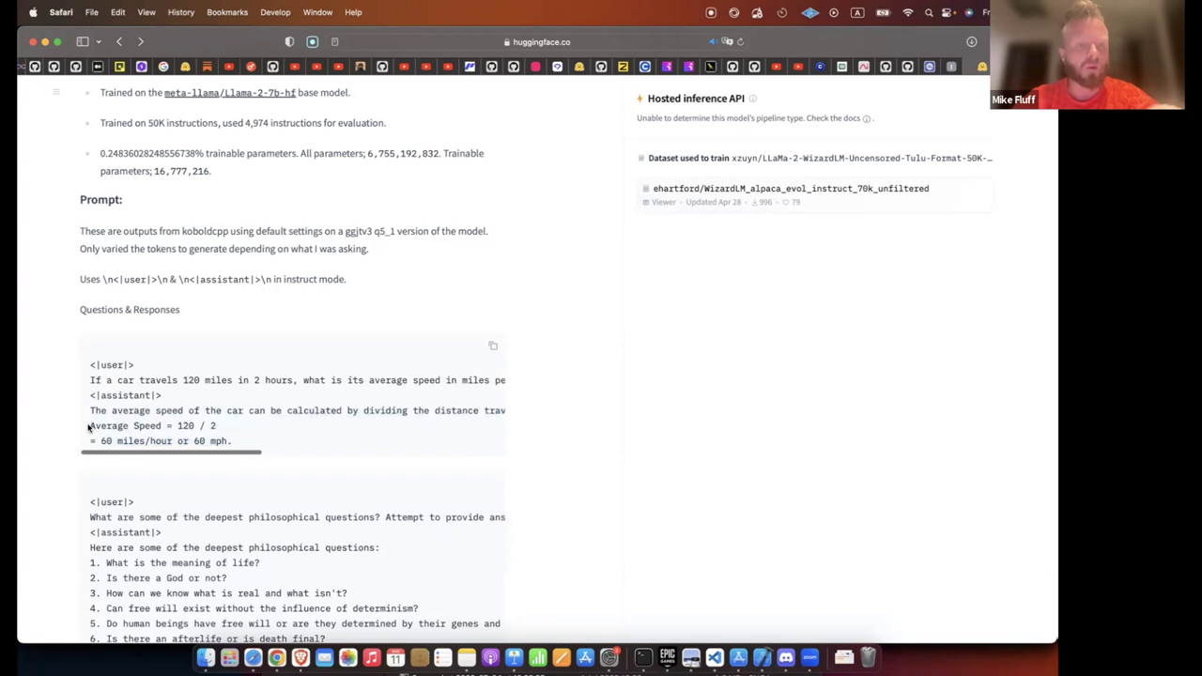
left_click_drag(88, 427, 269, 436)
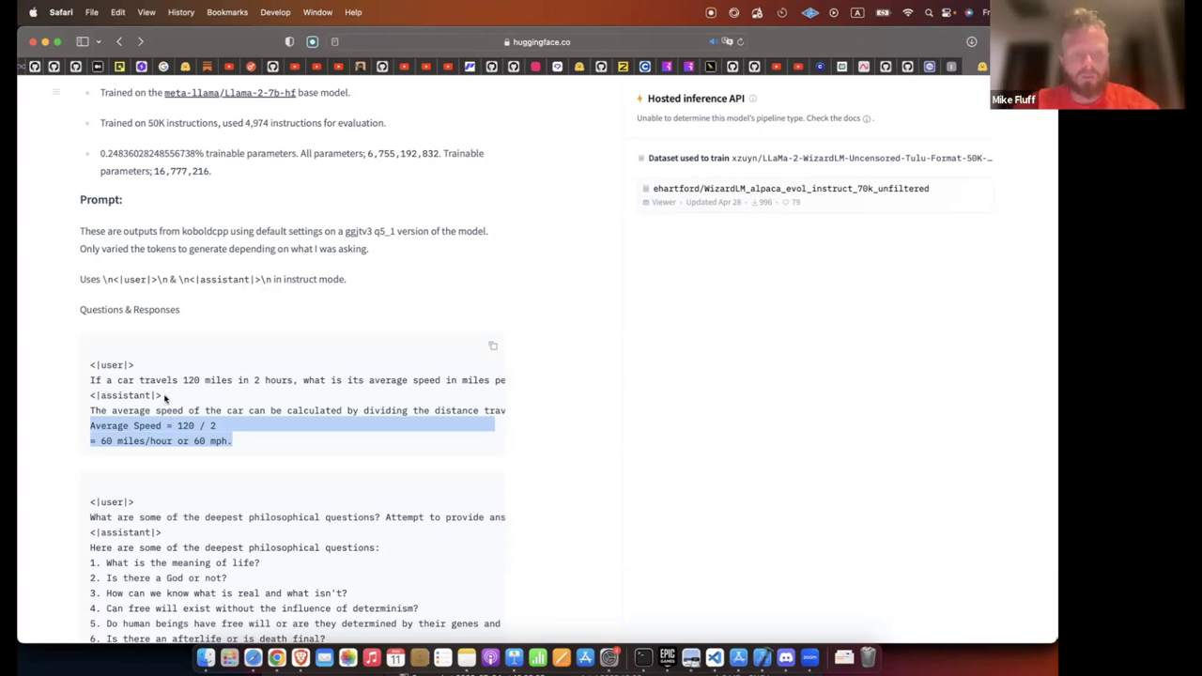
left_click(164, 398)
scroll(225, 394, "down", 3)
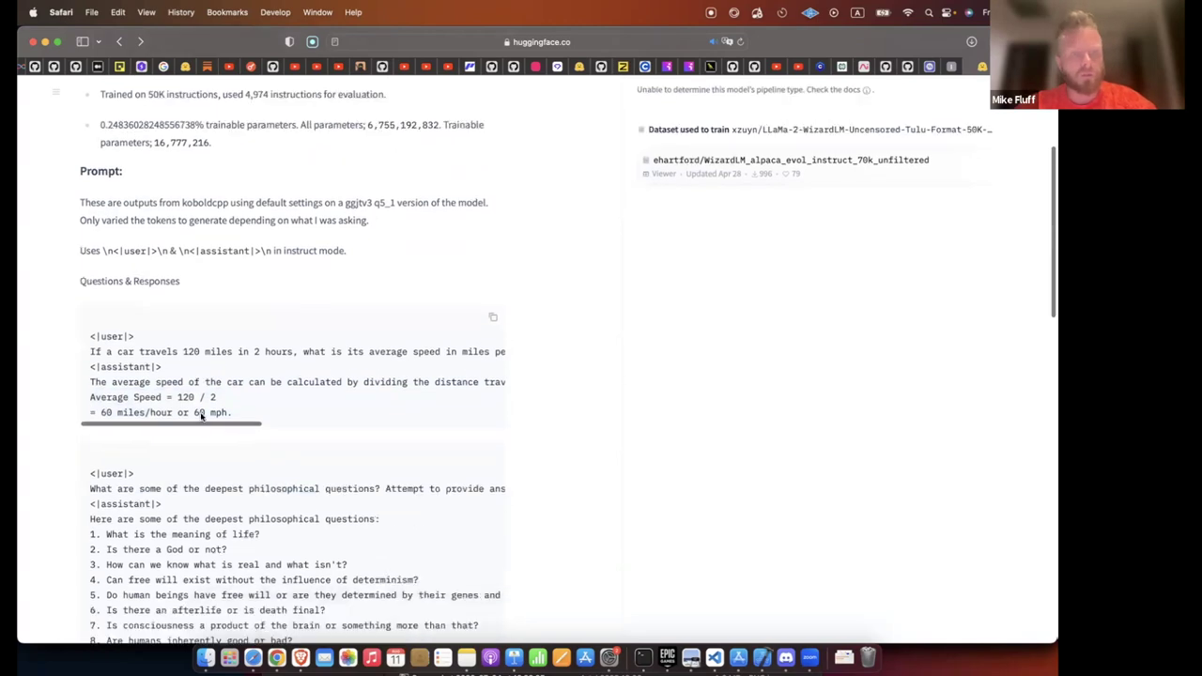
scroll(281, 327, "up", 3)
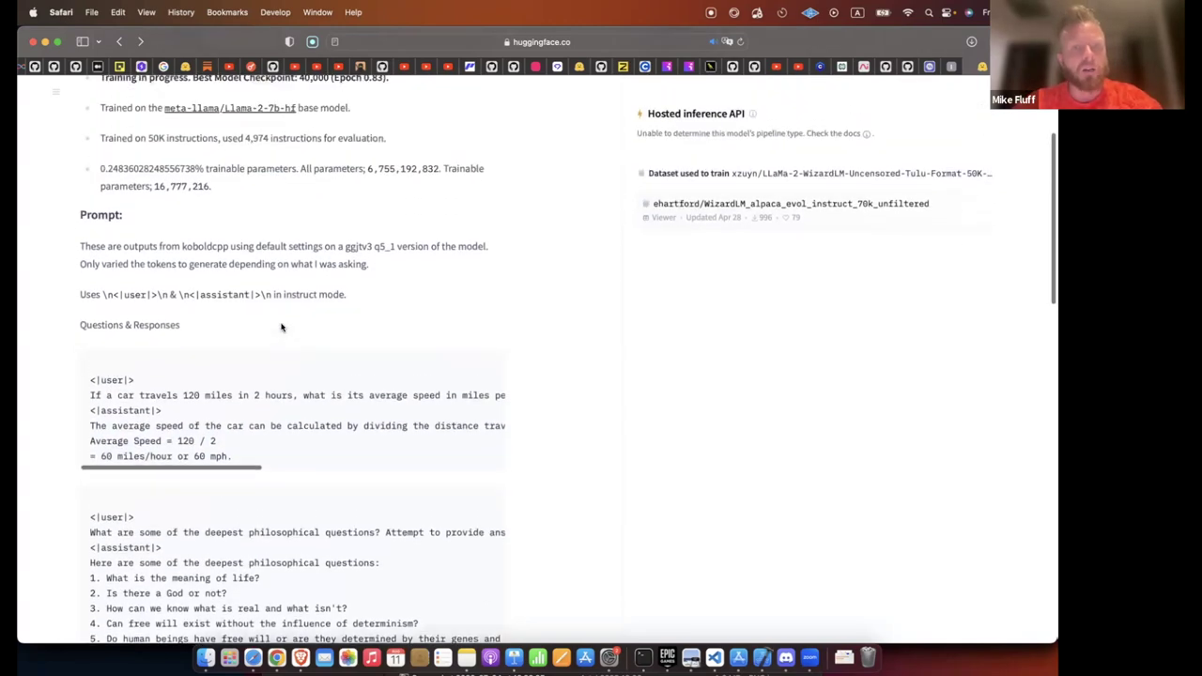
Return to the web UI and reapply the xzuyn_LLaMa-2-WizardLM-Uncensored-Tulu-Format-50K-7B-LoRA to the freshly loaded llama-2-7b.
left_click(956, 66)
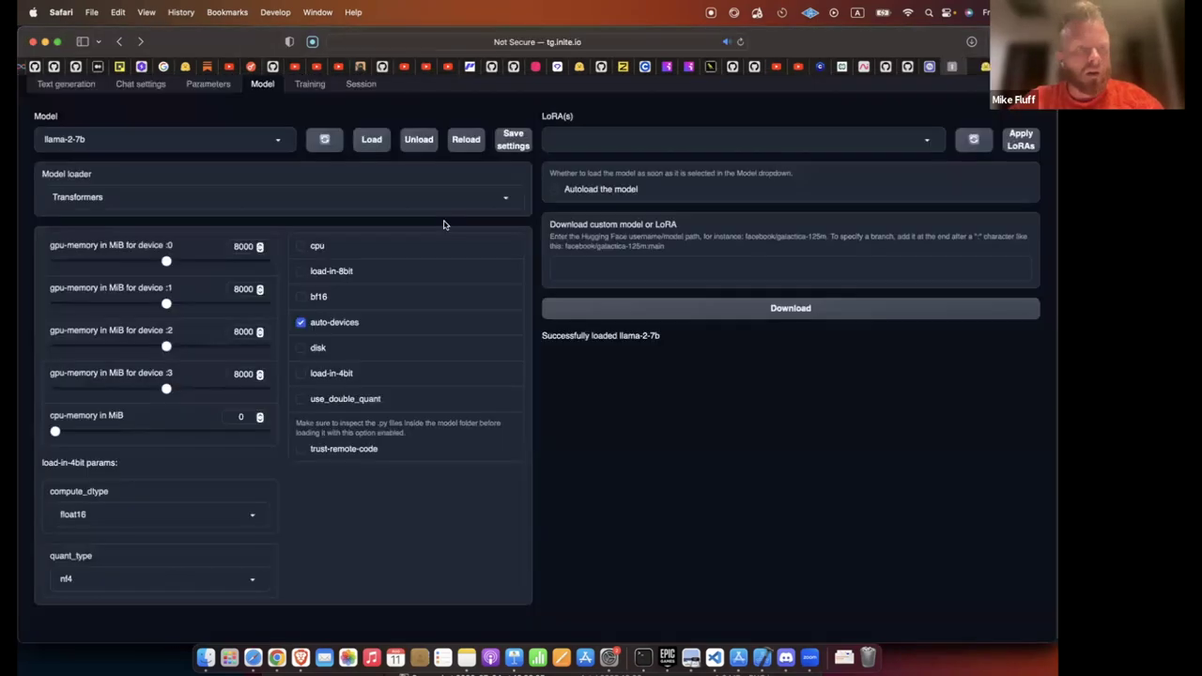
left_click(598, 143)
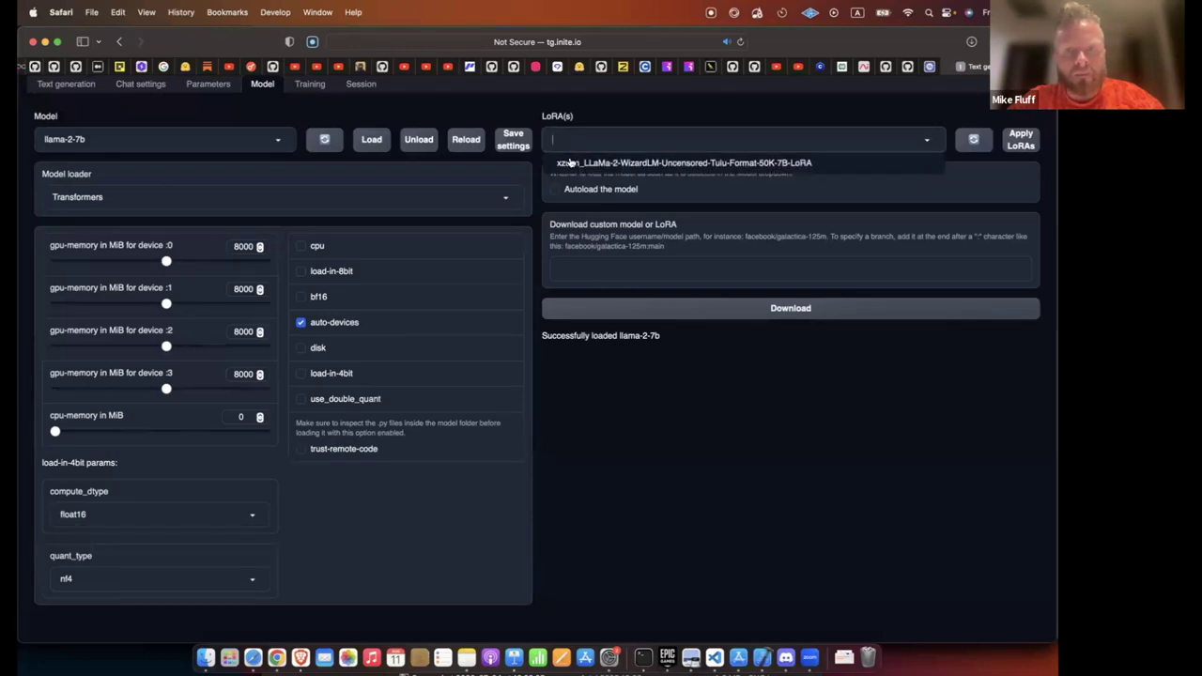
left_click(572, 167)
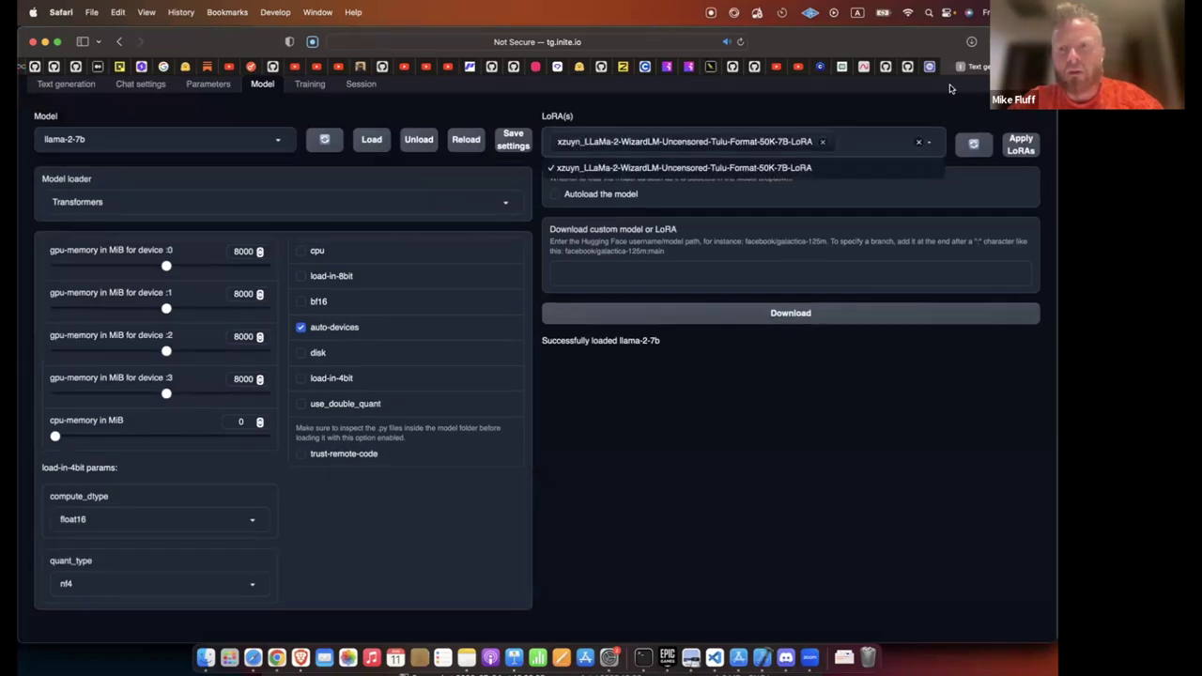
left_click(1021, 148)
left_click(1021, 148)
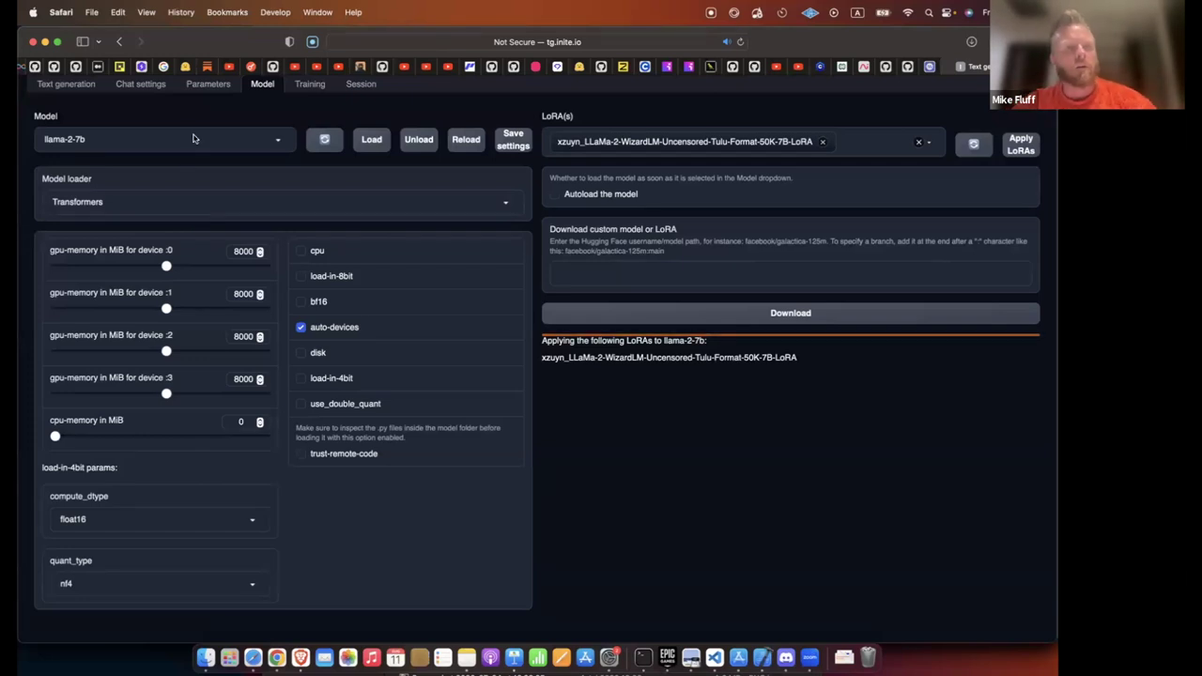
Set the generation temperature to 0.01 and return to the chat.
left_click(208, 85)
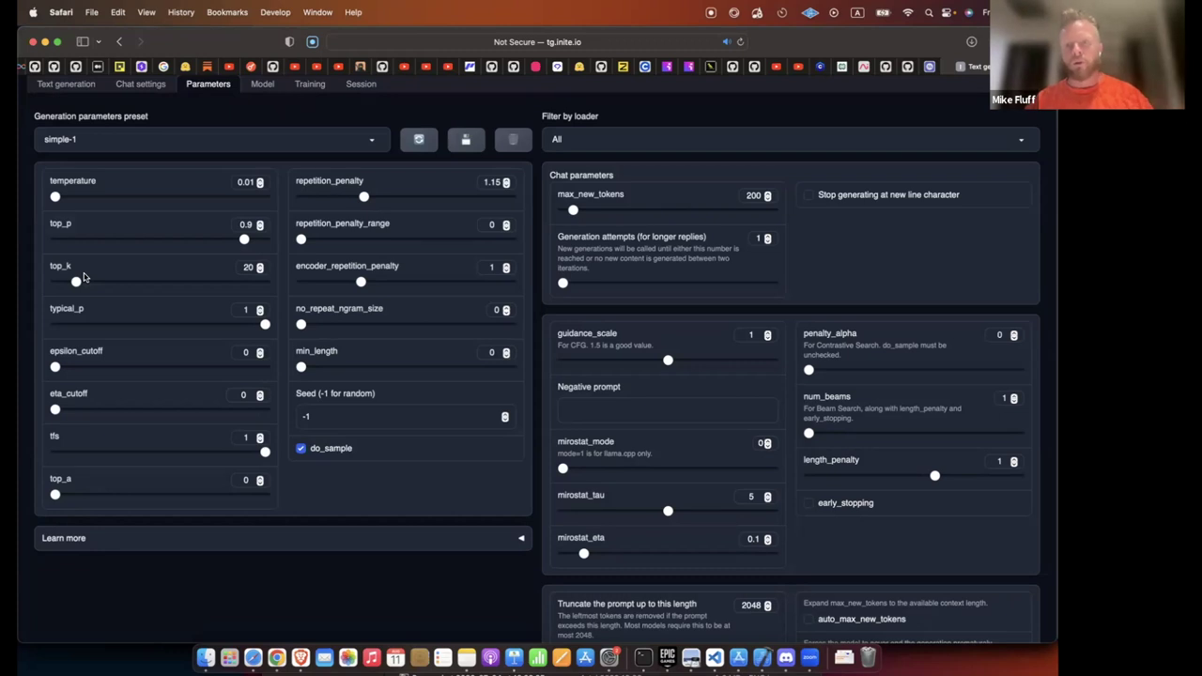
left_click(66, 83)
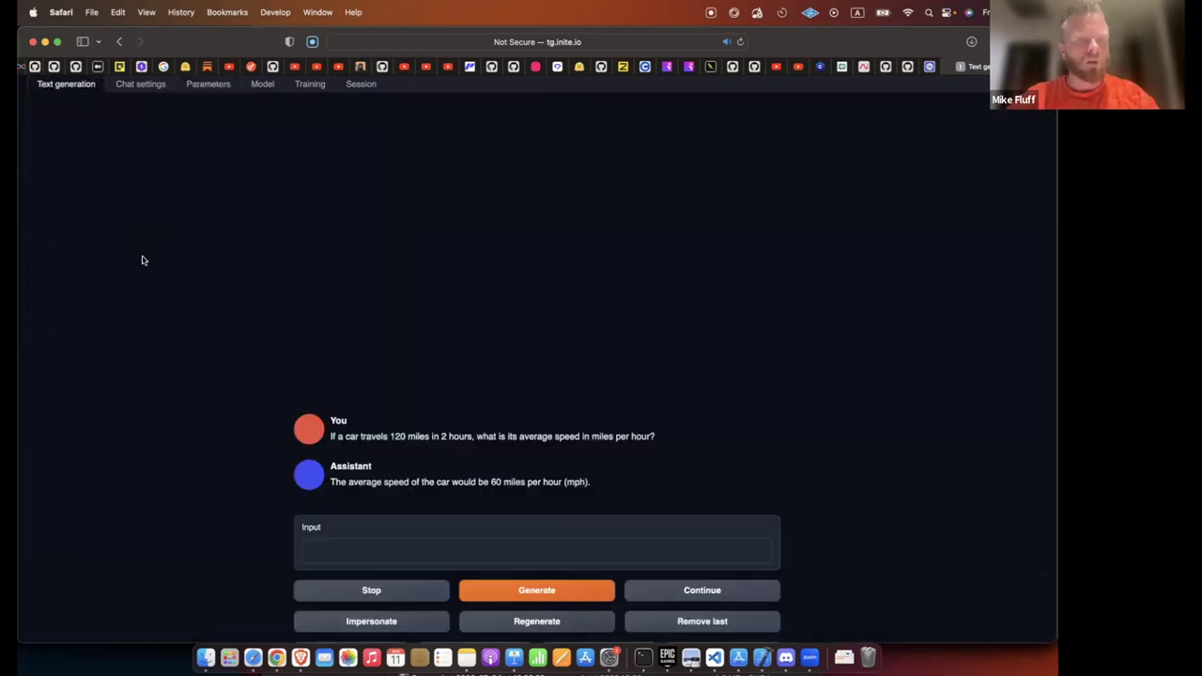
Clear the chat history and ask "If a car travels 120 miles in 2 hours, what is its average speed in miles per hour?".
scroll(368, 552, "down", 4)
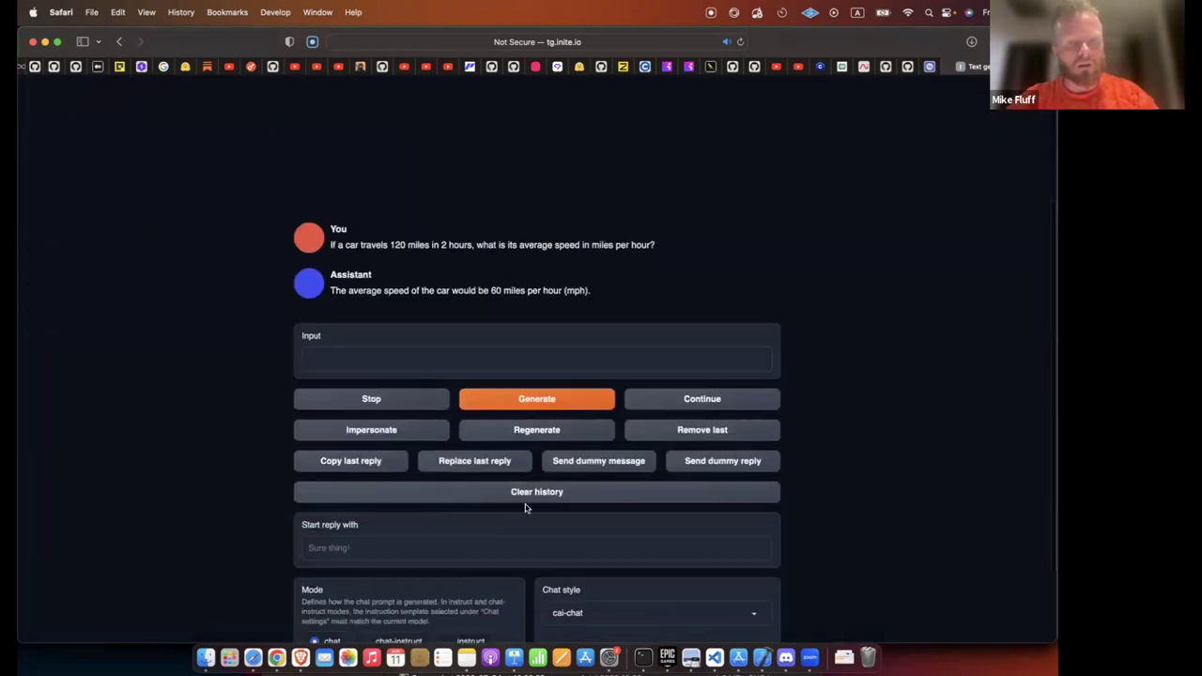
left_click(447, 499)
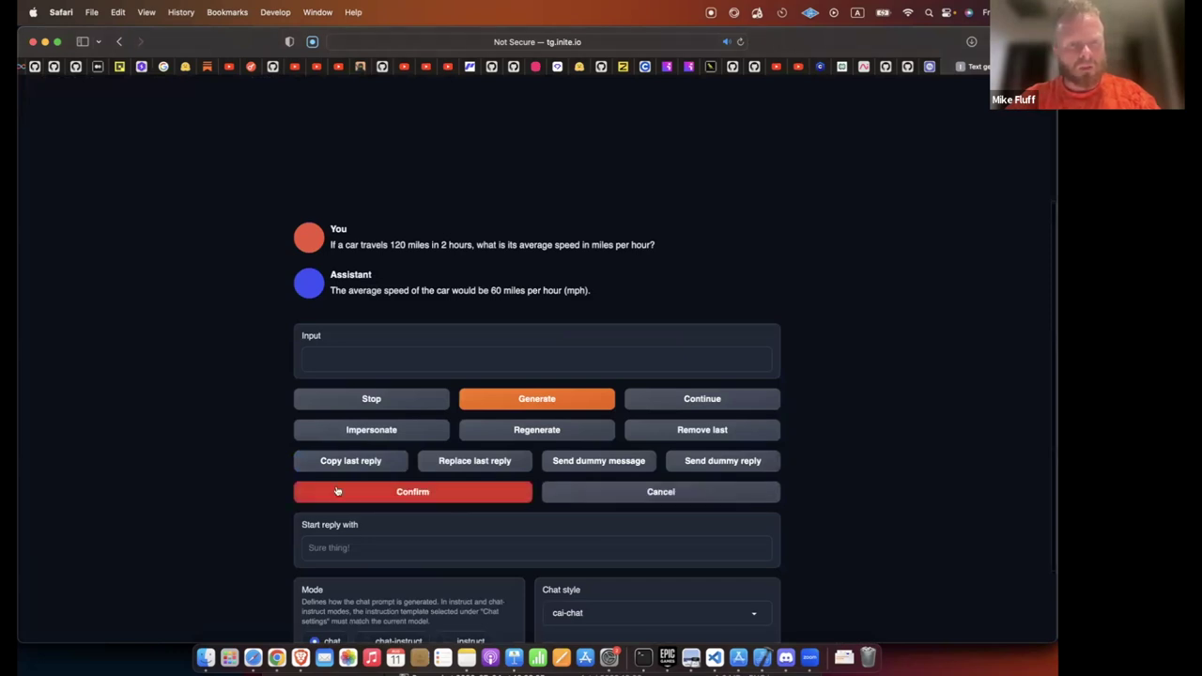
left_click(441, 498)
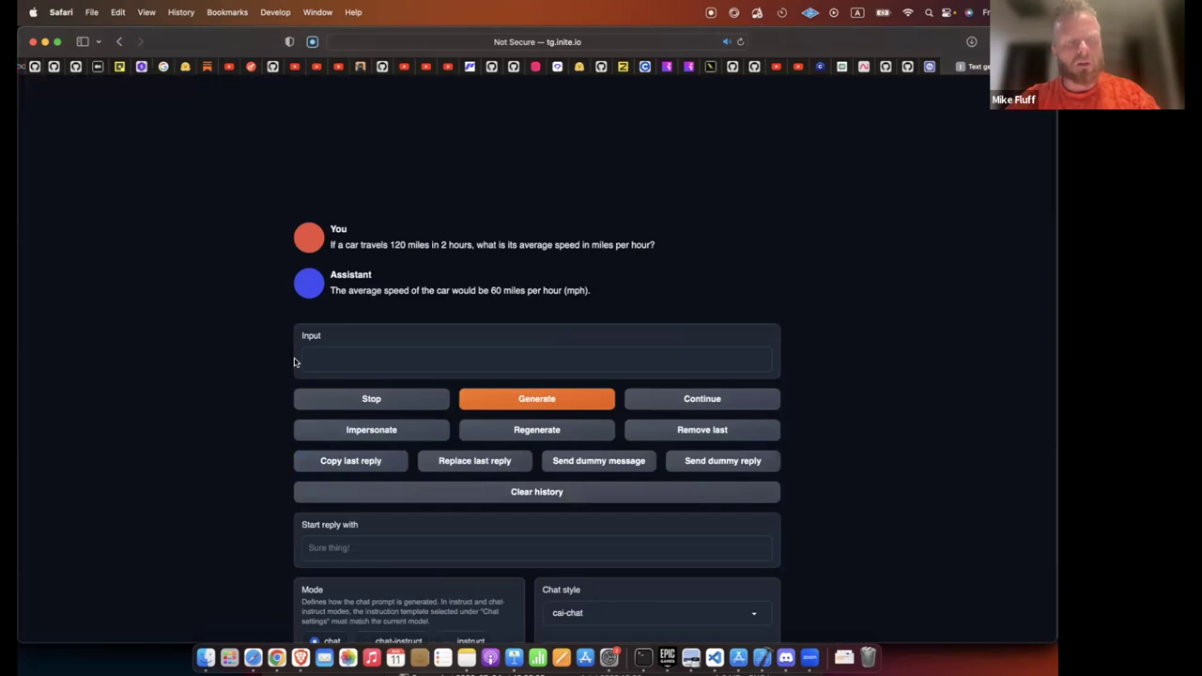
left_click(329, 367)
type("If a car travels 120 miles in 2 hours, what is its average speed in miles per hour?")
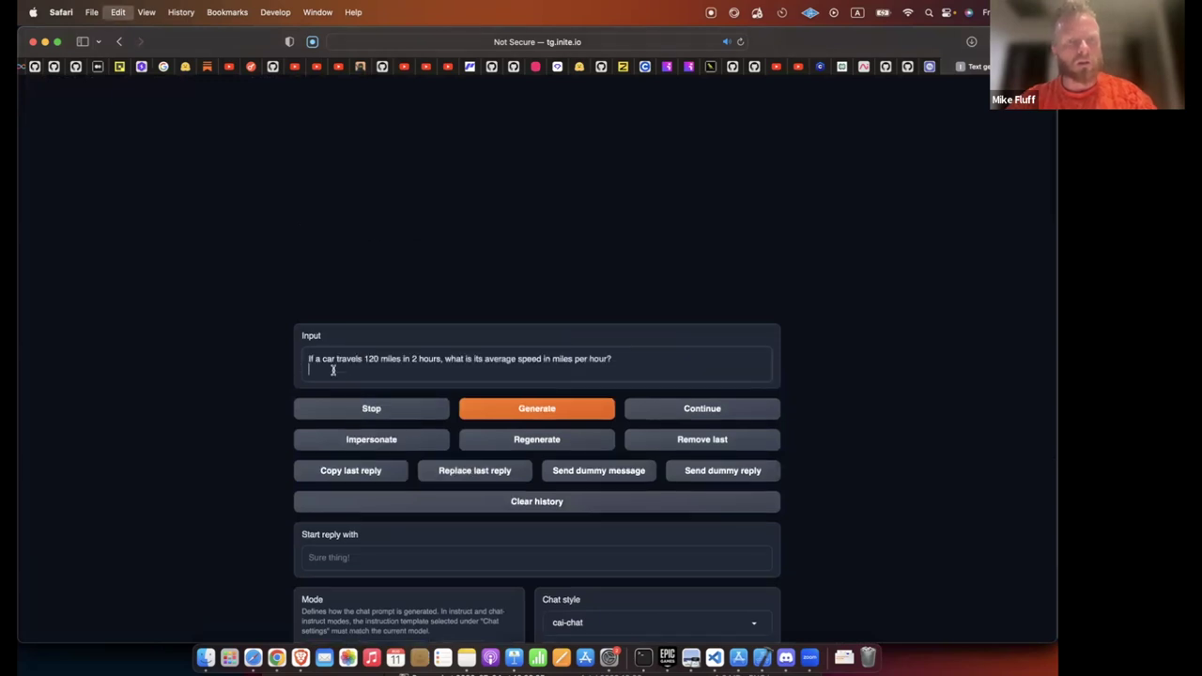
left_click(513, 413)
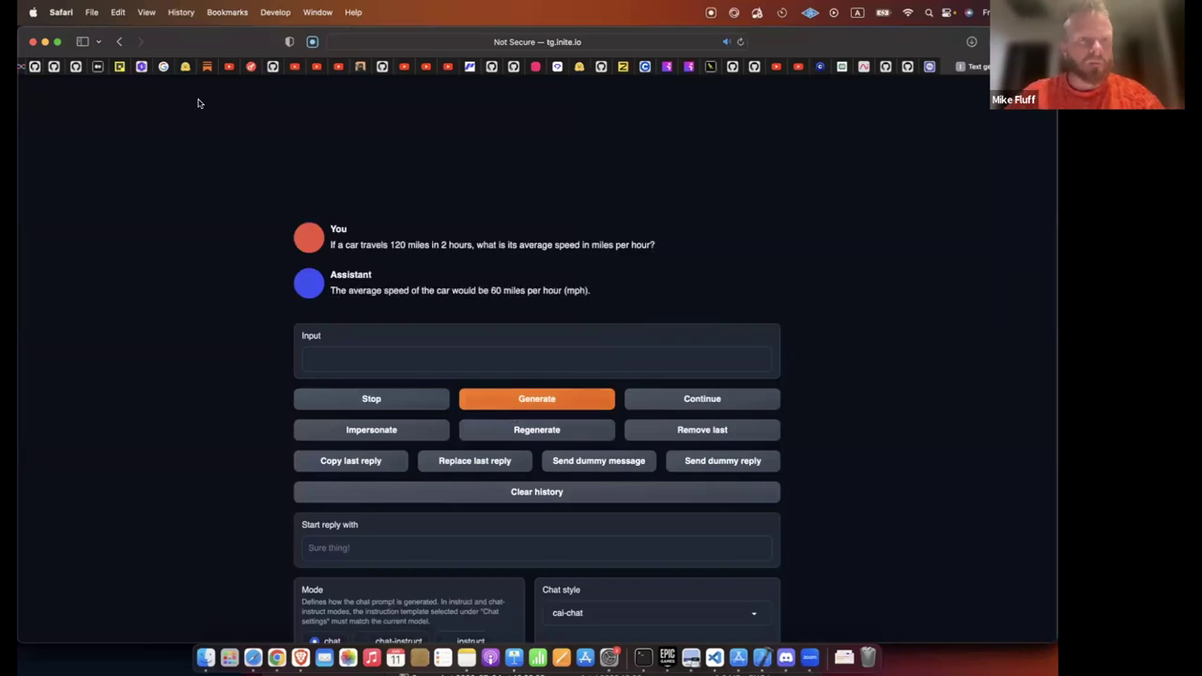
Switch the generation parameters to the LLaMA-Precise preset and lower its temperature to 0.01.
scroll(148, 88, "up", 3)
left_click(140, 85)
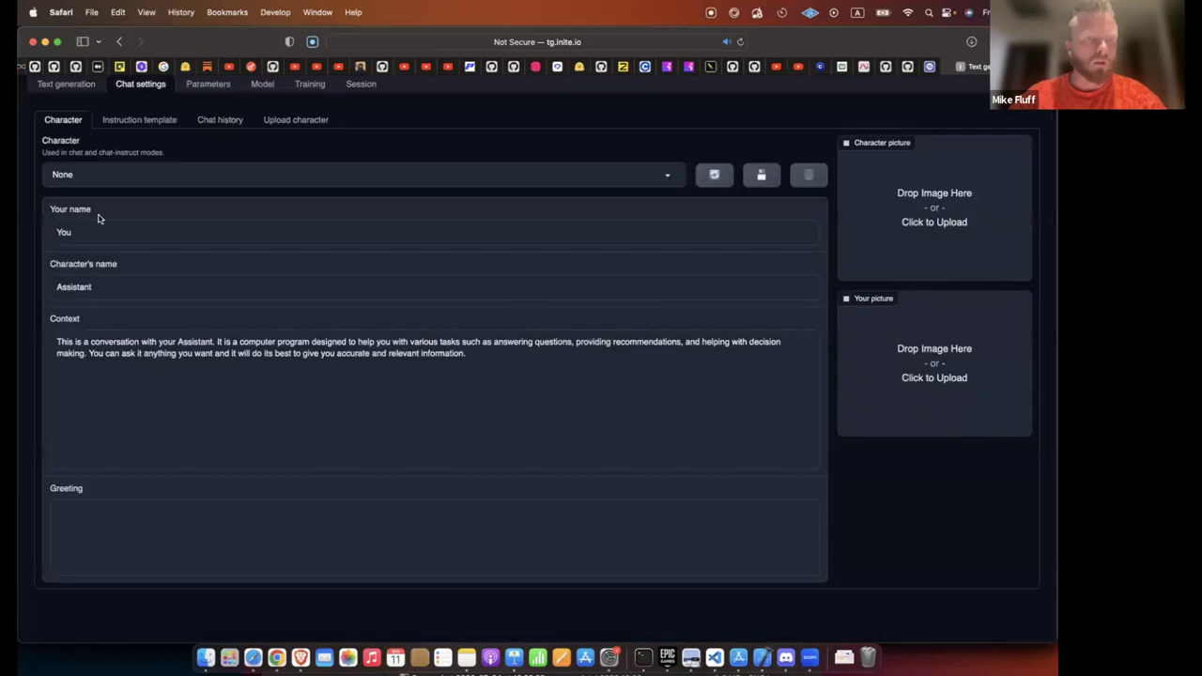
left_click(199, 86)
left_click(122, 143)
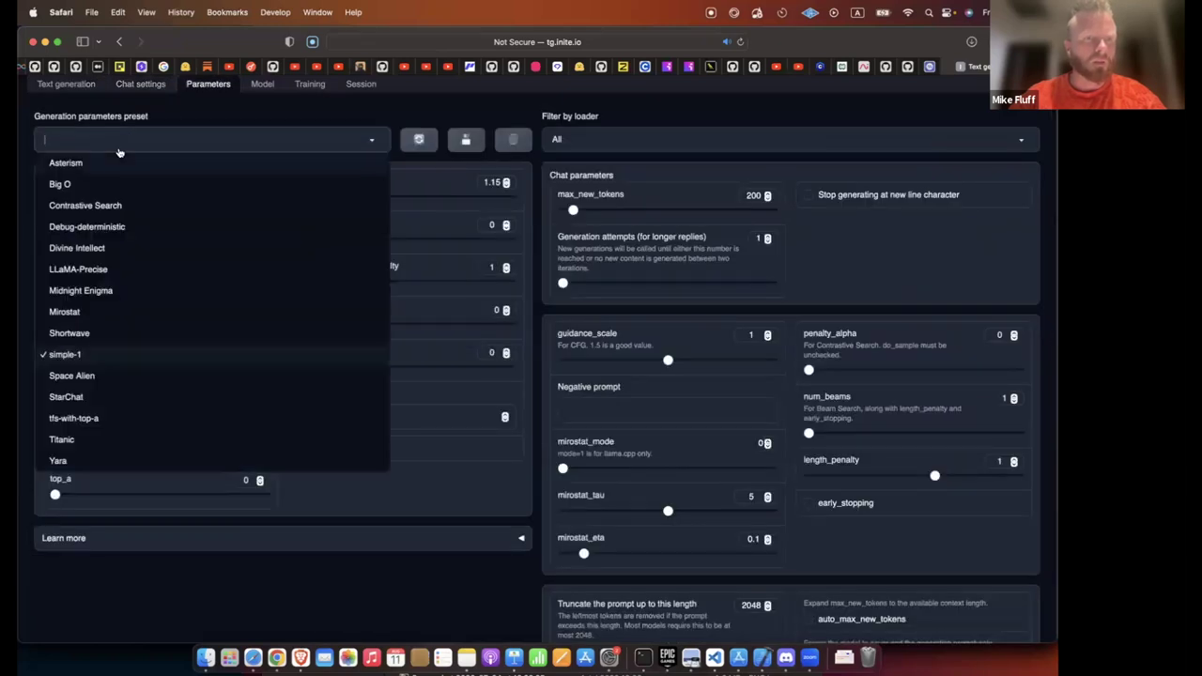
left_click(81, 268)
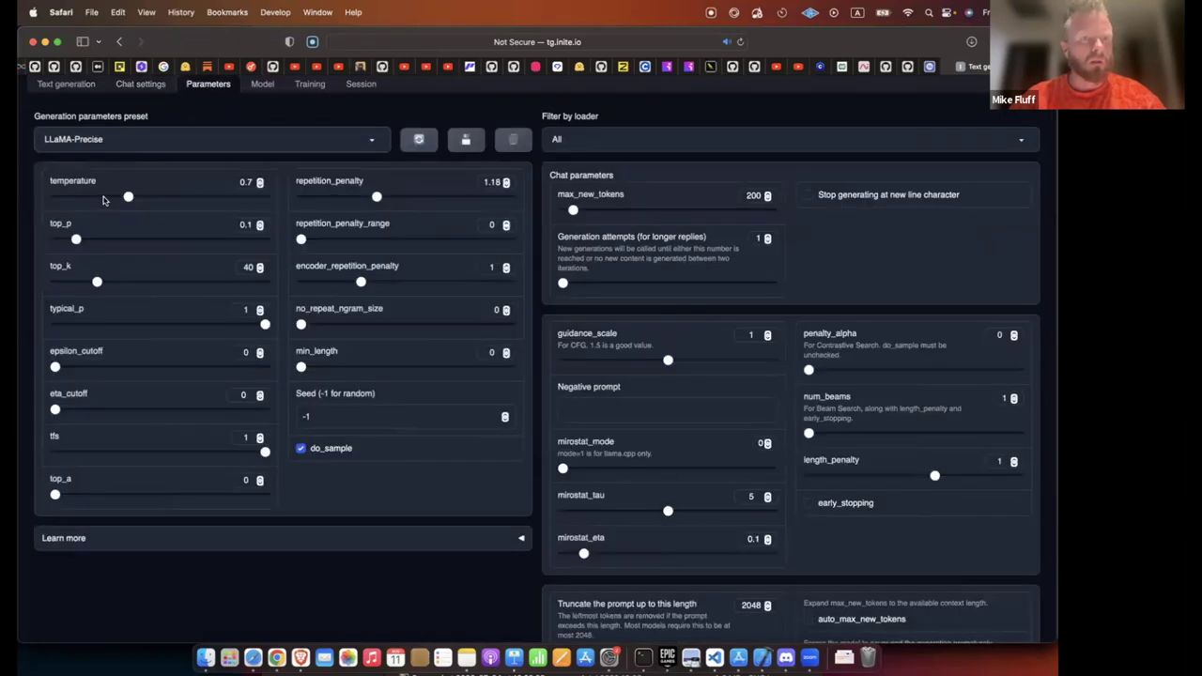
left_click_drag(101, 198, 40, 201)
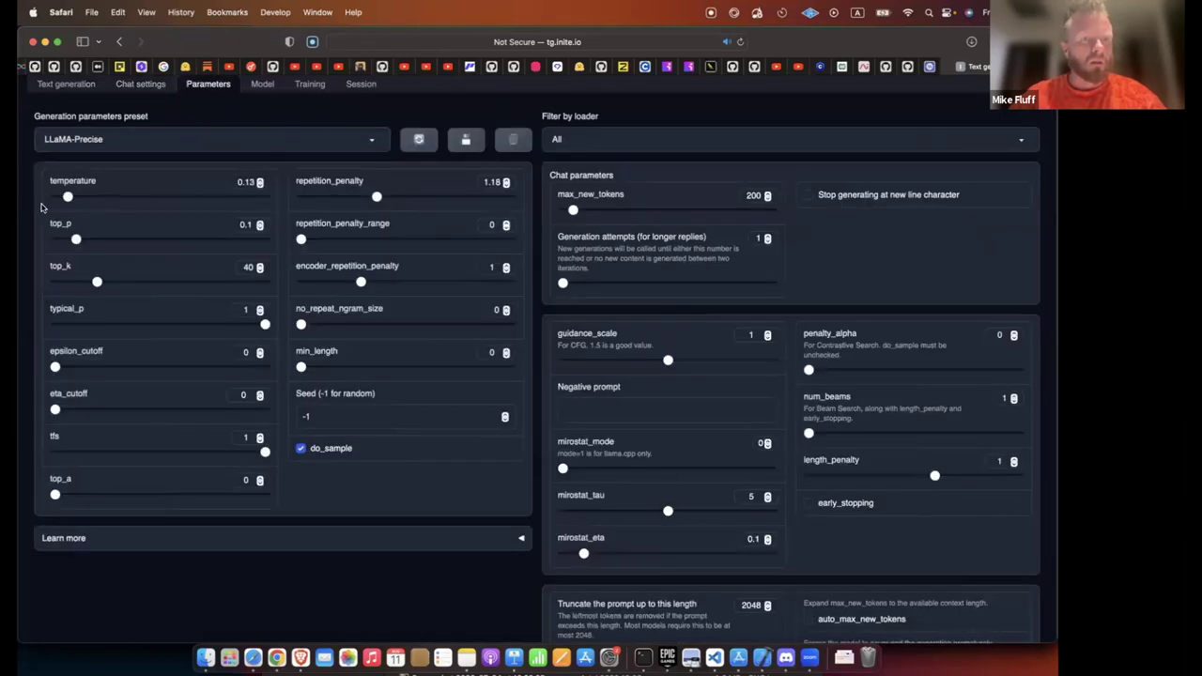
Return to the chat and submit the question about the car travelling 120 miles in 2 hours again.
left_click(66, 84)
scroll(362, 538, "down", 3)
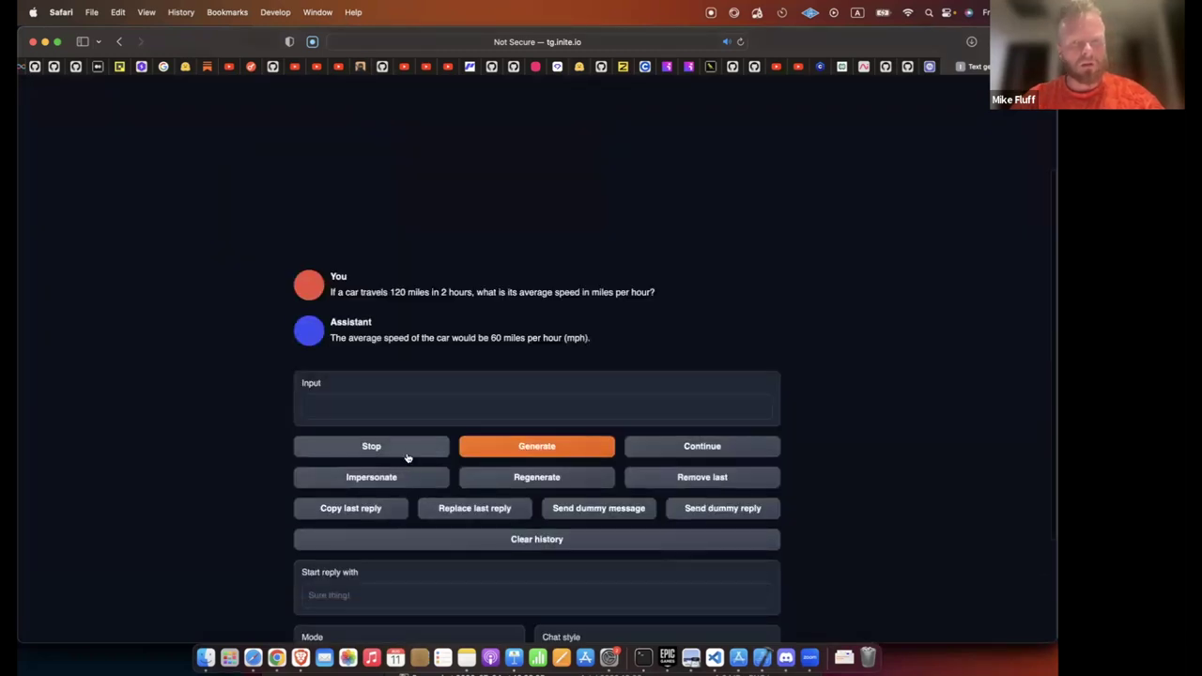
left_click(374, 414)
type("If a car travels 120 miles in 2 hours, what is its average speed in miles per hour?")
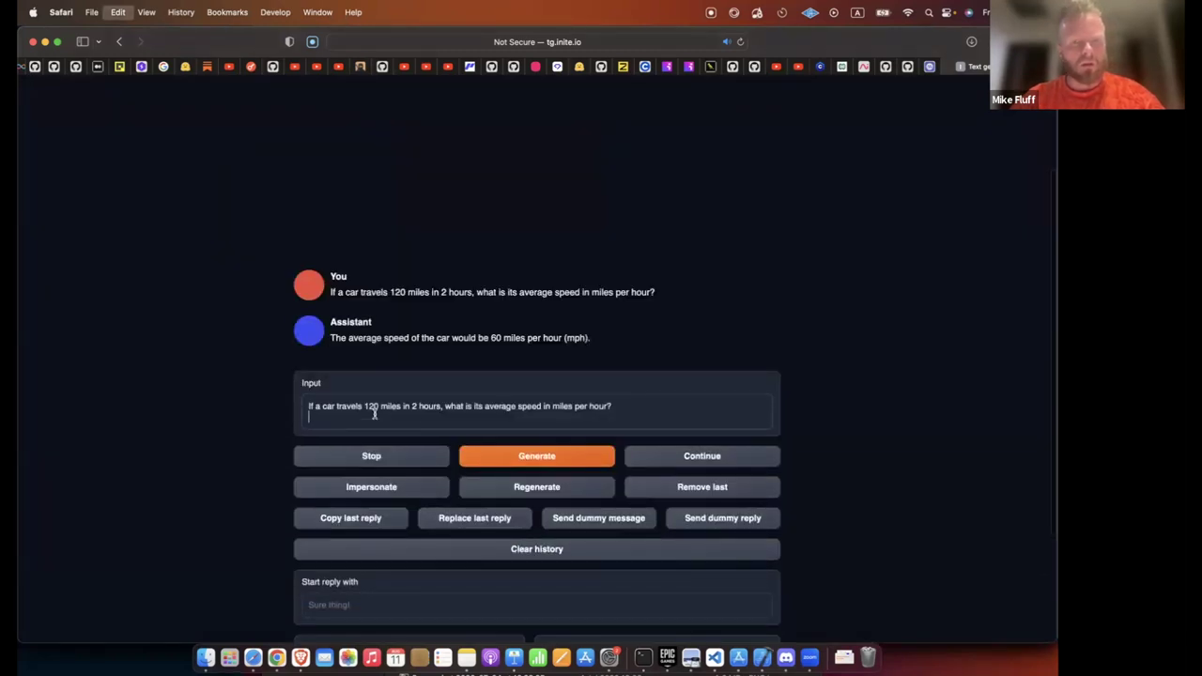
left_click(493, 464)
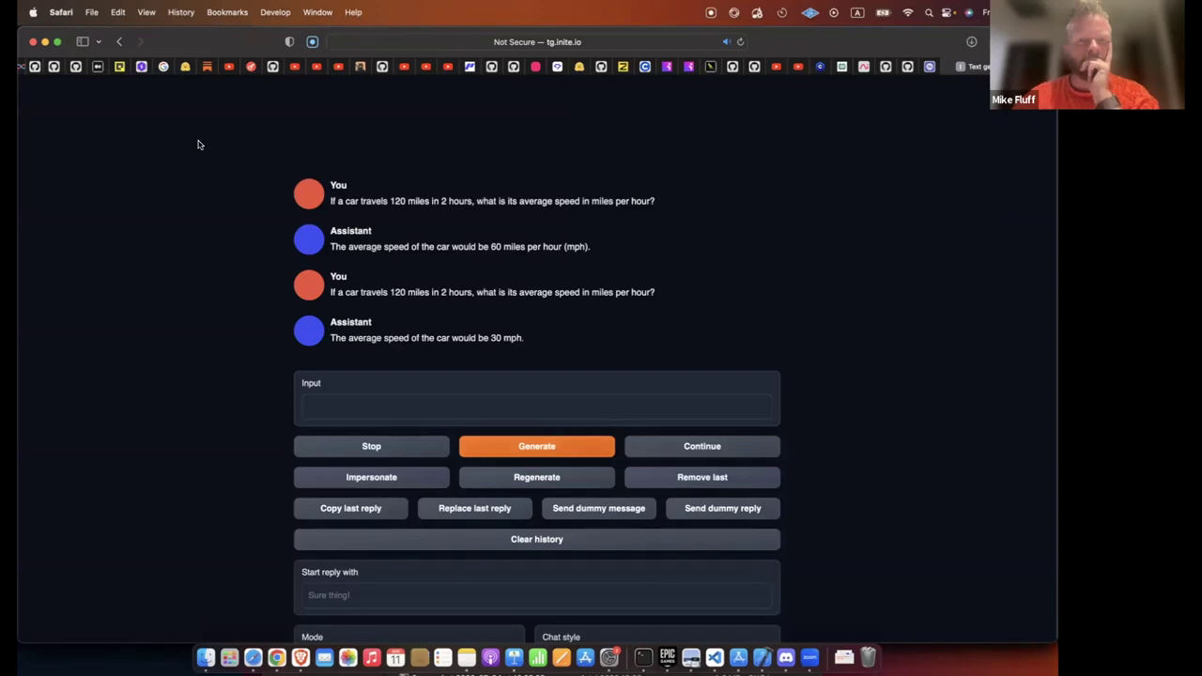
Change the generation parameters preset to Debug-deterministic.
scroll(301, 380, "up", 3)
scroll(300, 380, "down", 2)
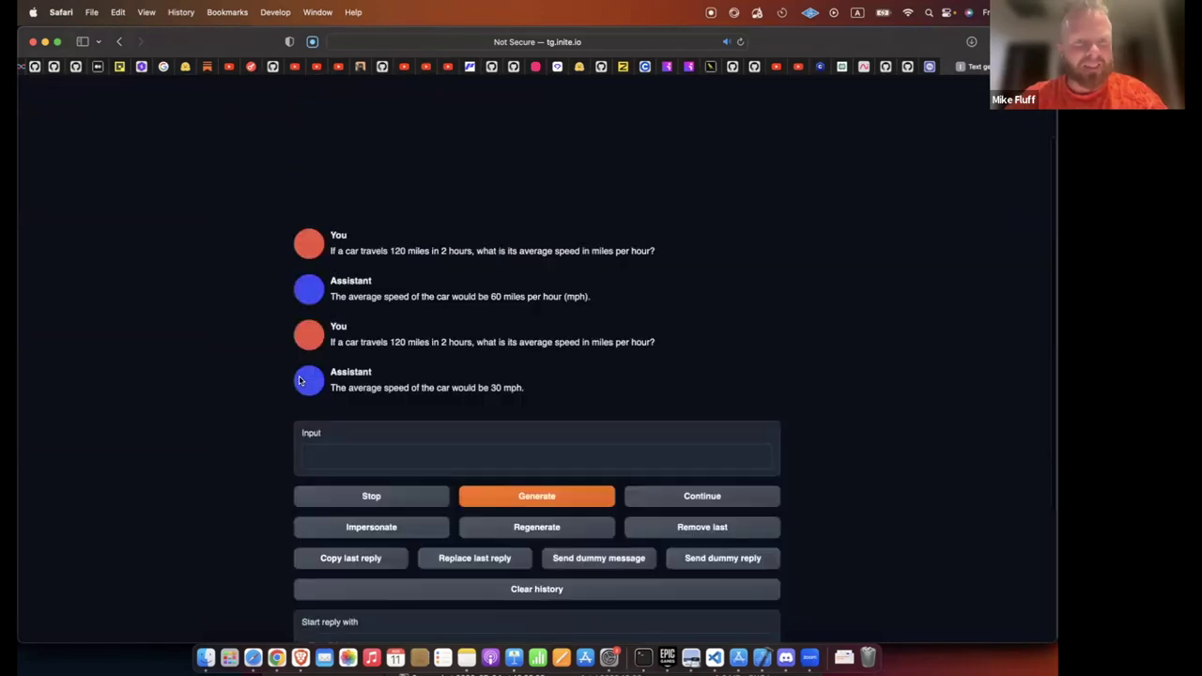
scroll(219, 185, "up", 2)
left_click(207, 87)
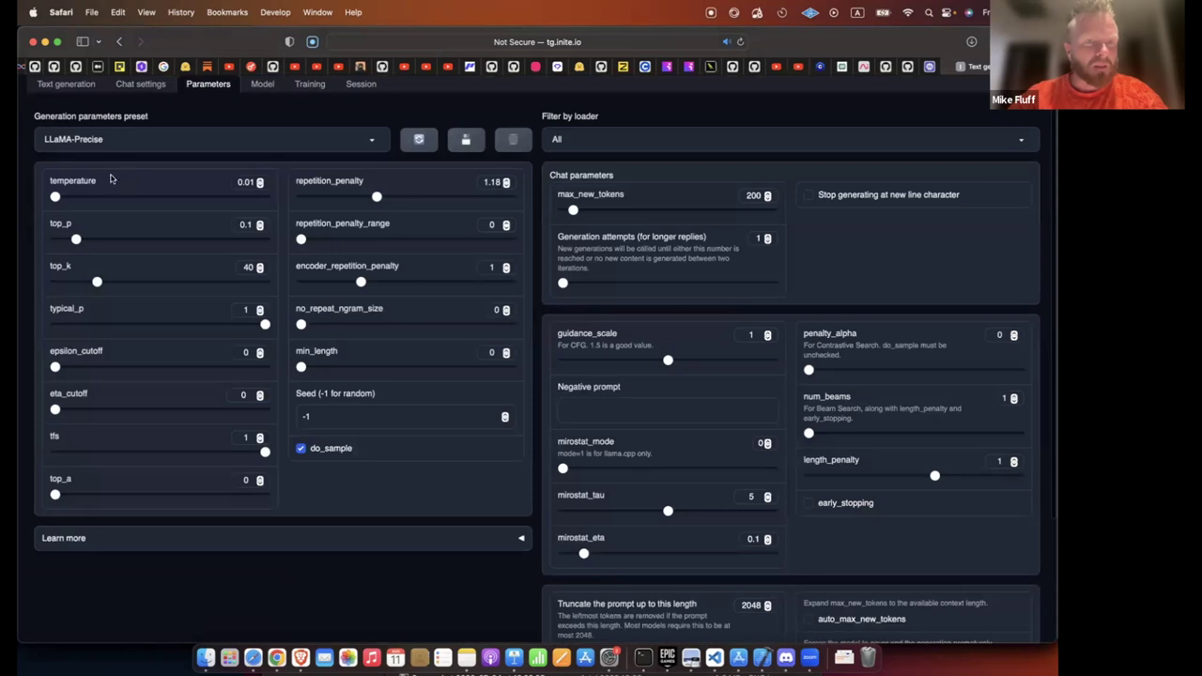
left_click(105, 141)
scroll(131, 333, "down", 1)
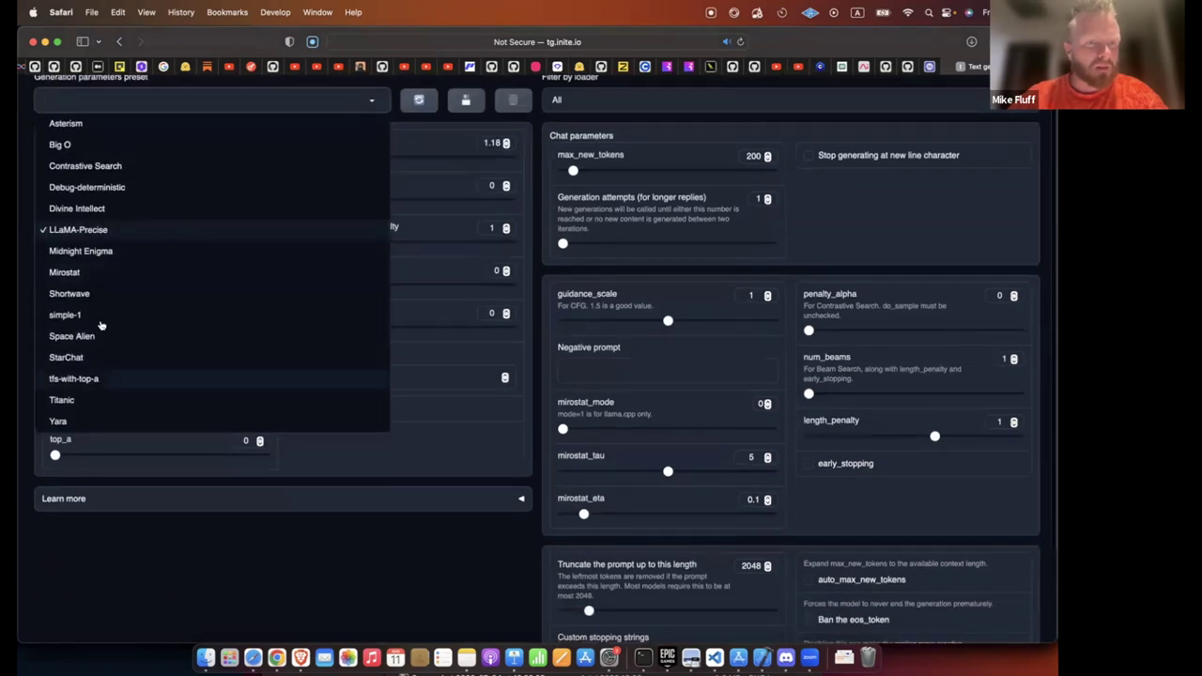
scroll(127, 230, "up", 1)
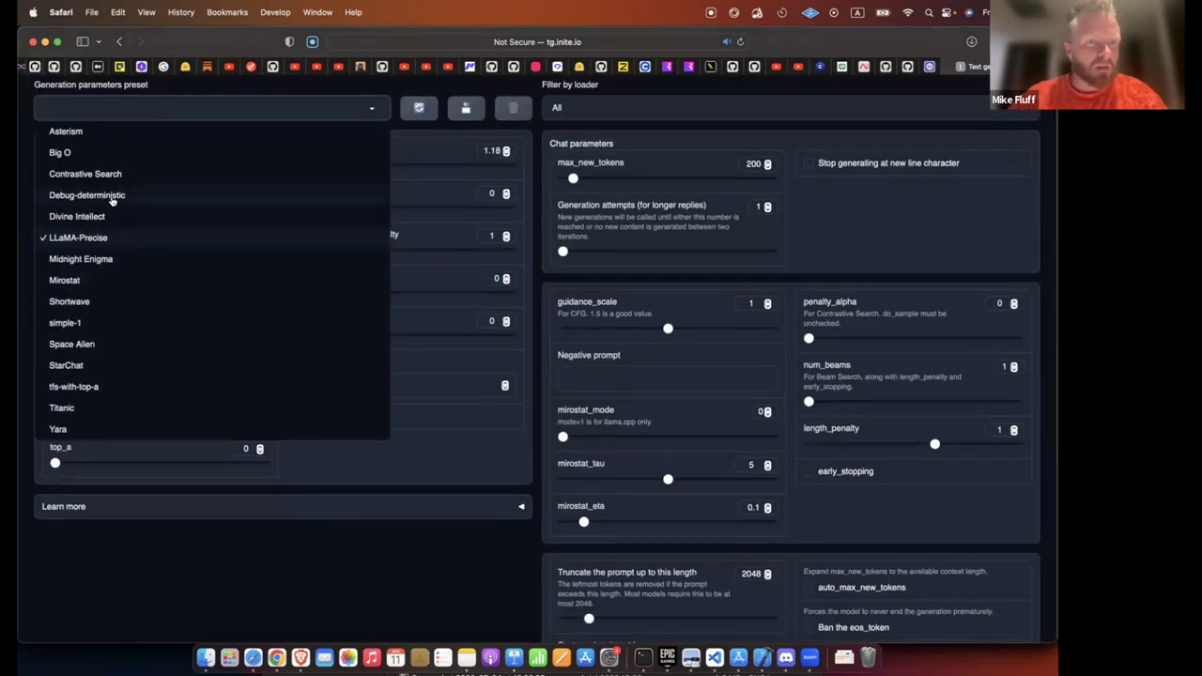
left_click(87, 196)
scroll(176, 303, "up", 1)
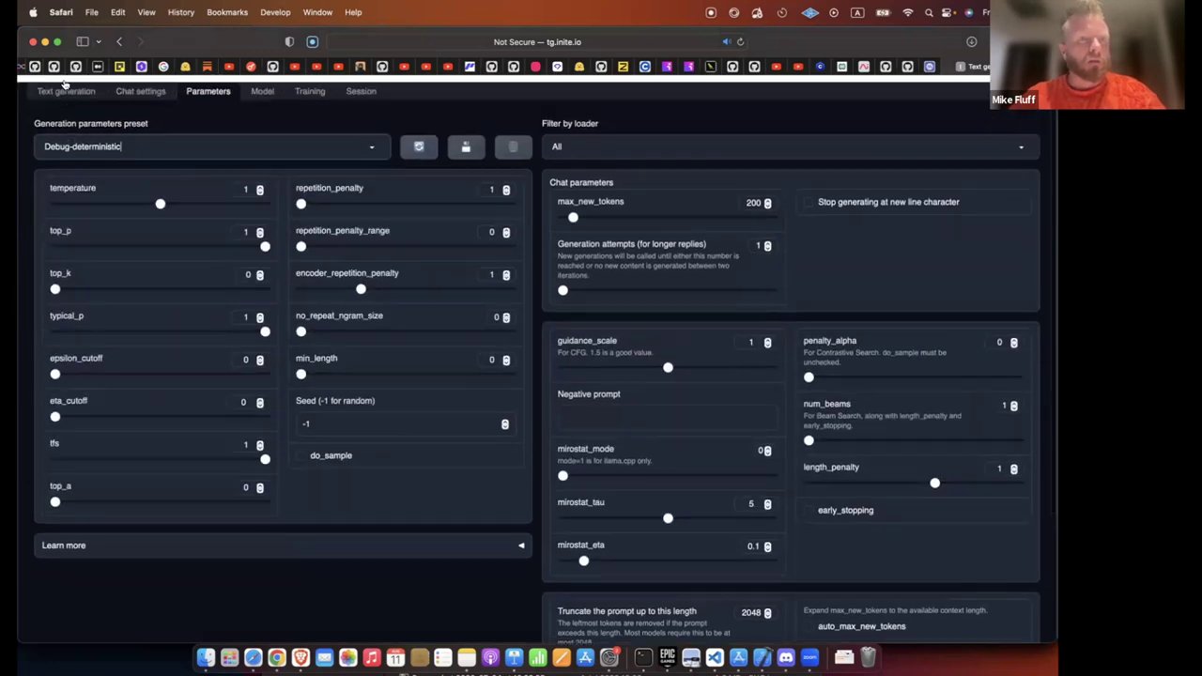
Back in the chat, generate another answer to the car's average speed question using the Debug-deterministic preset.
left_click(65, 85)
type("If a car travels 120 miles in 2 hours, what is its average speed in miles per hour?")
left_click(511, 601)
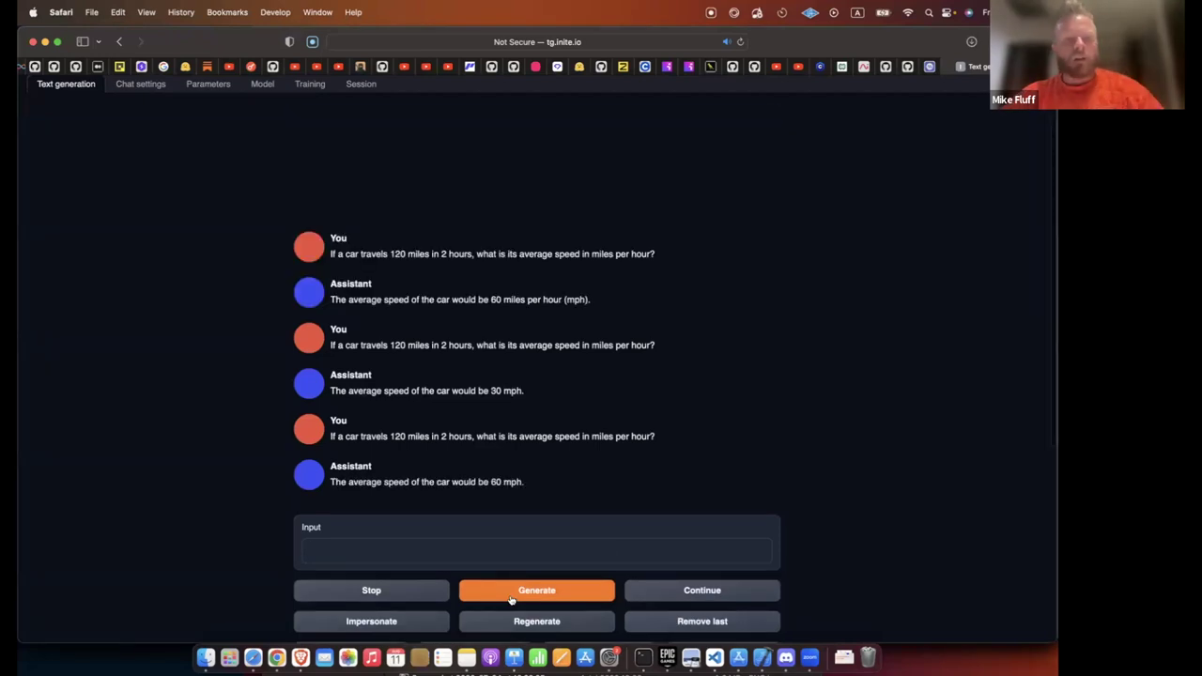
left_click(433, 552)
type("If a car travels 120 miles in 2 hours, what is its average speed in miles per hour?")
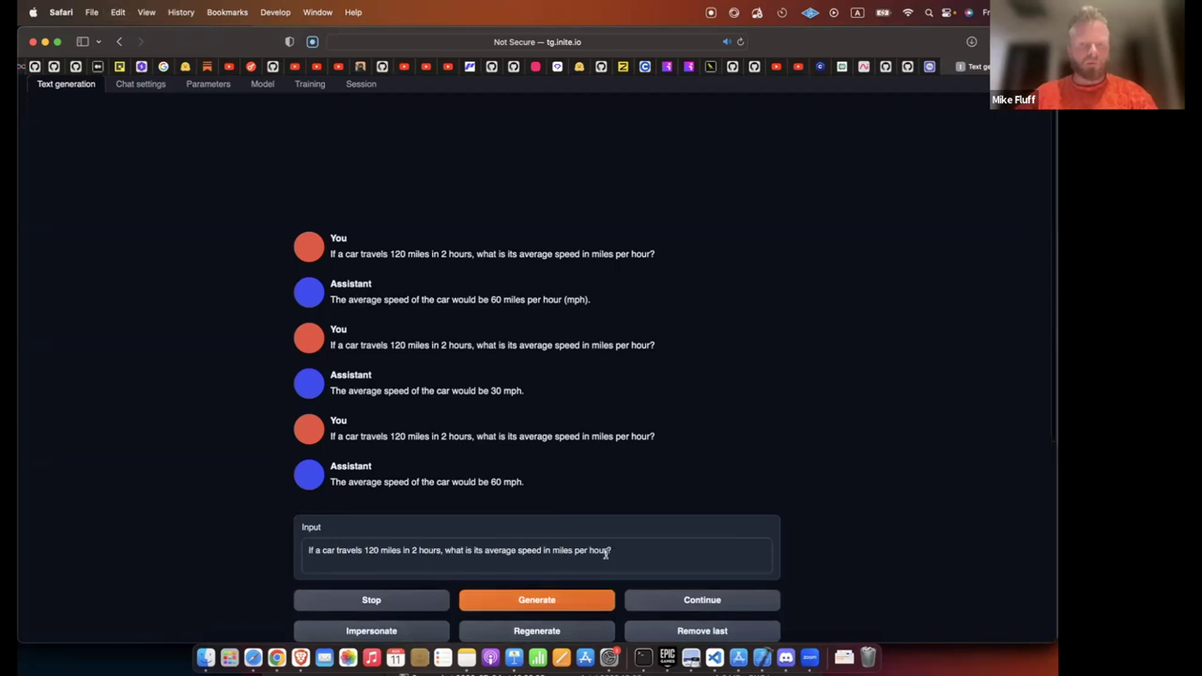
type("I")
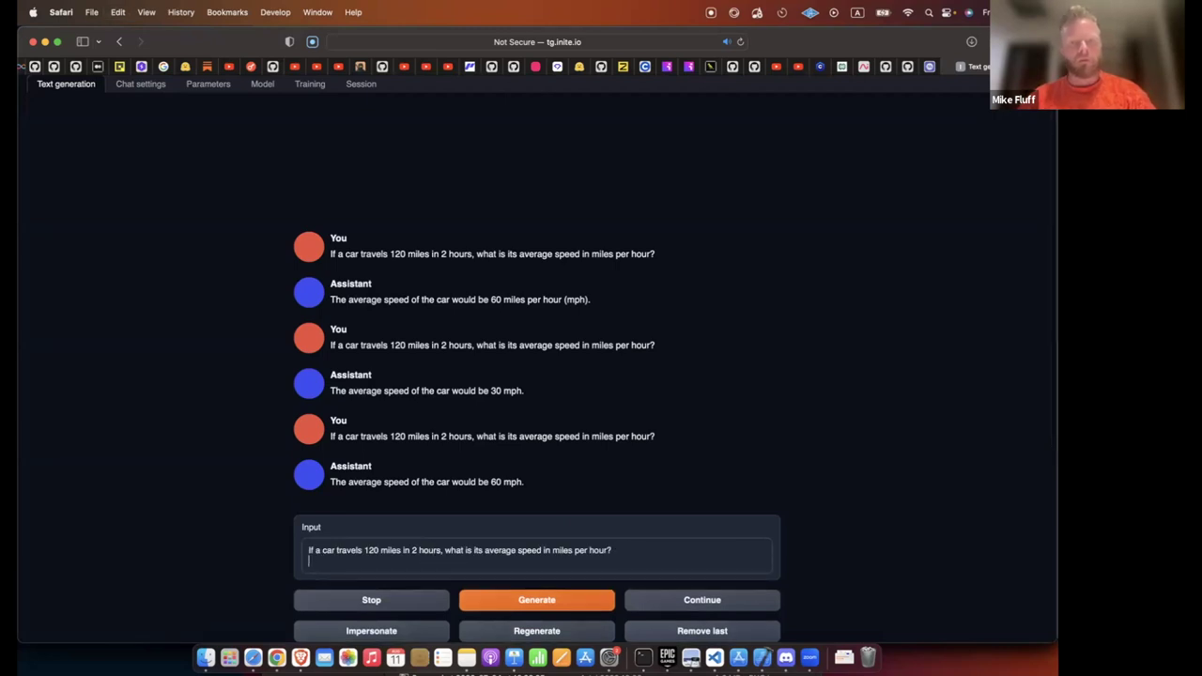
key("BackSpace")
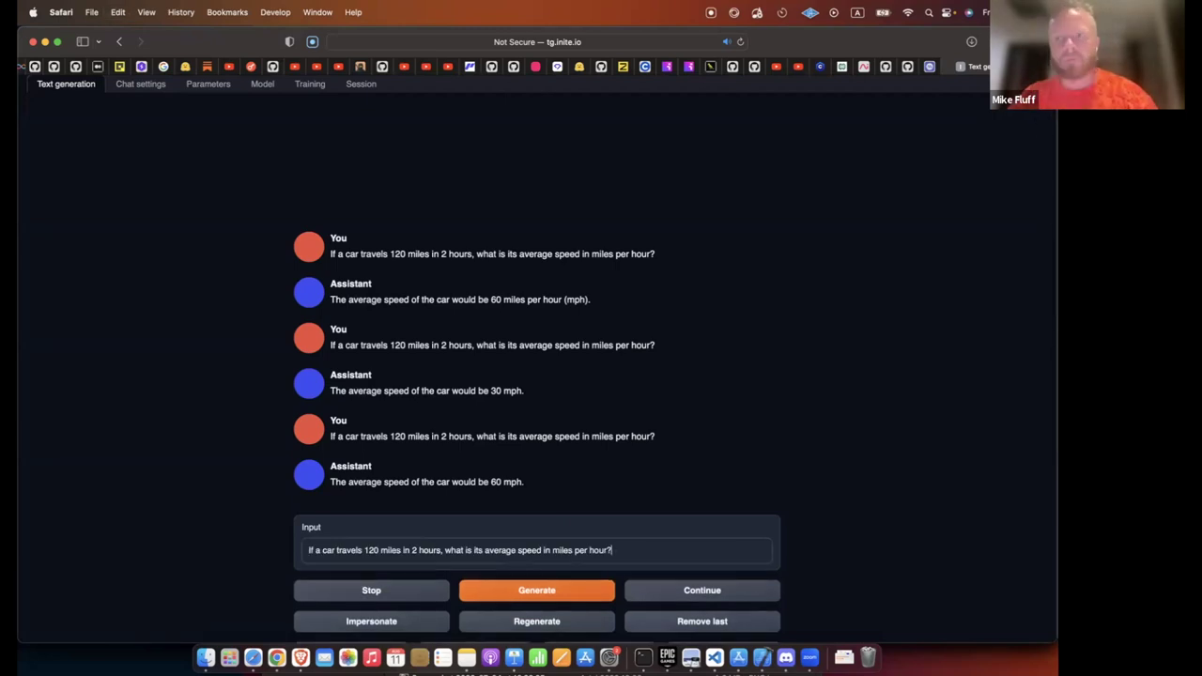
Switch to the LoRA's model card and copy the car question from its first sample prompt.
key("ctrl+Tab")
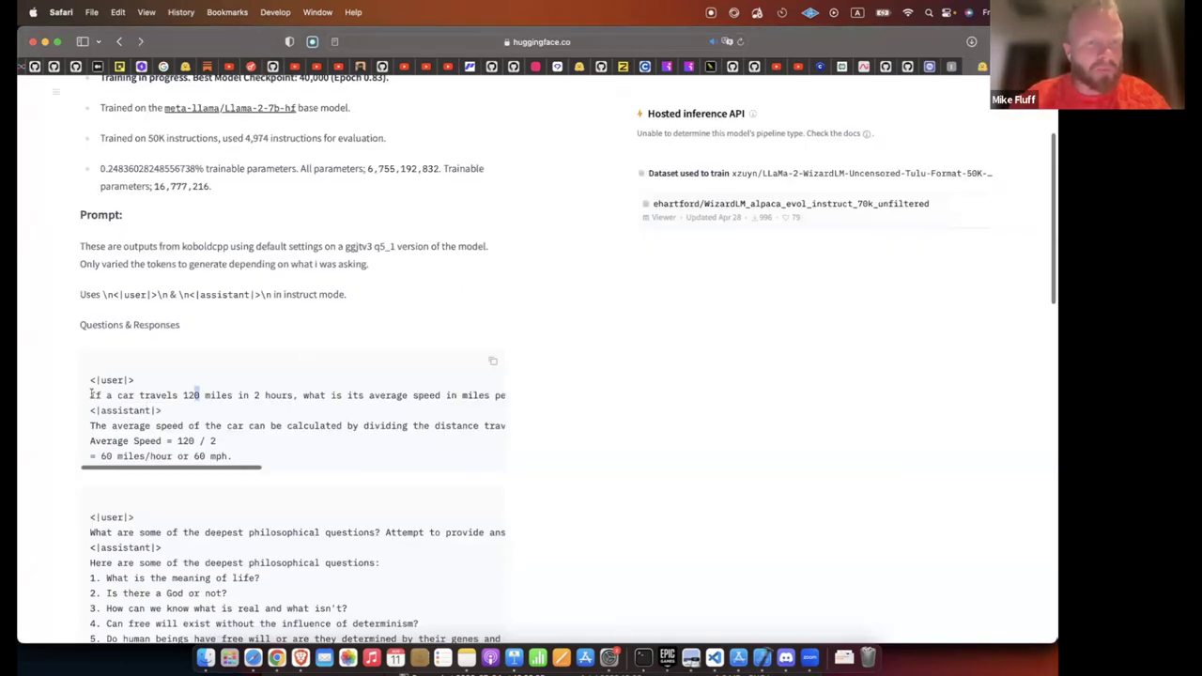
left_click_drag(92, 394, 268, 406)
key("super+c")
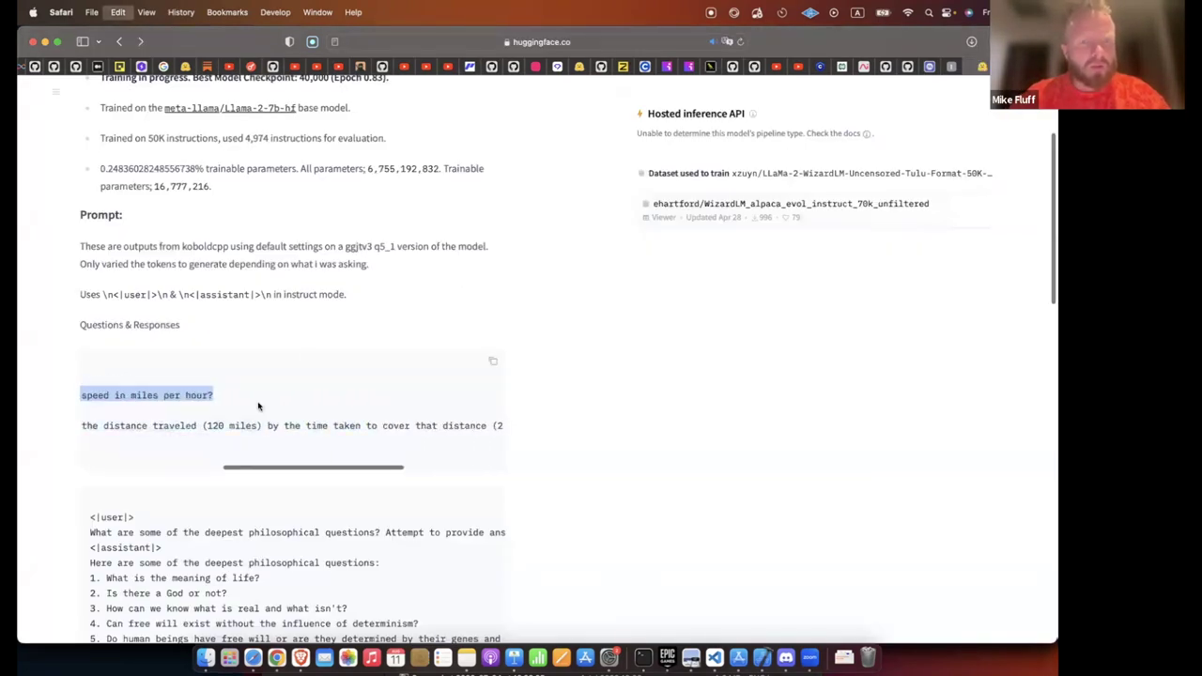
Return to the web UI chat, replace the draft with the copied question minus its trailing tag, and generate a reply.
left_click(955, 67)
key("super+a")
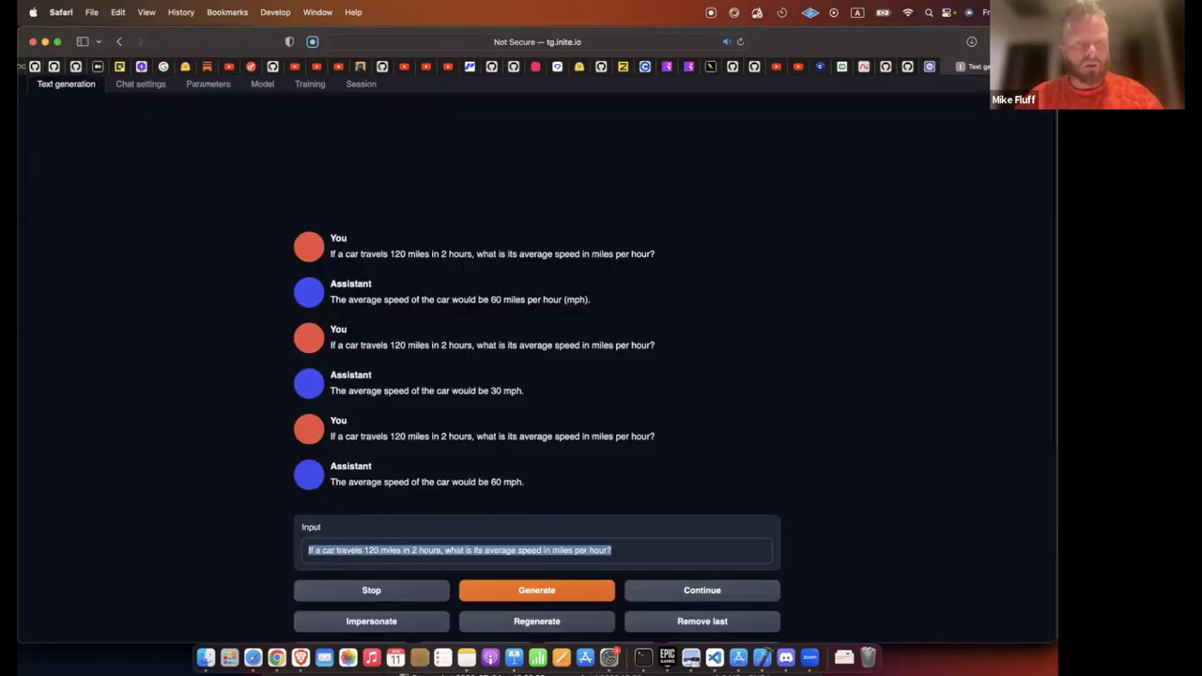
key("super+v")
key("BackSpace")
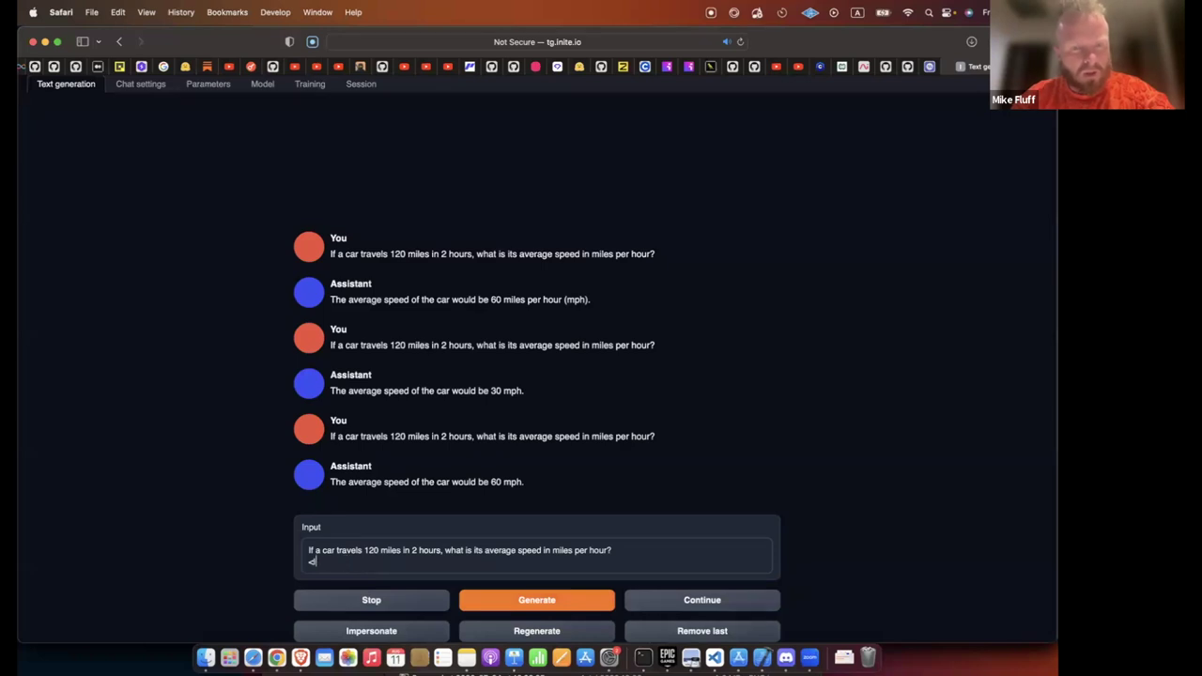
key("BackSpace")
key("BackSpace")
key("BackSpace")
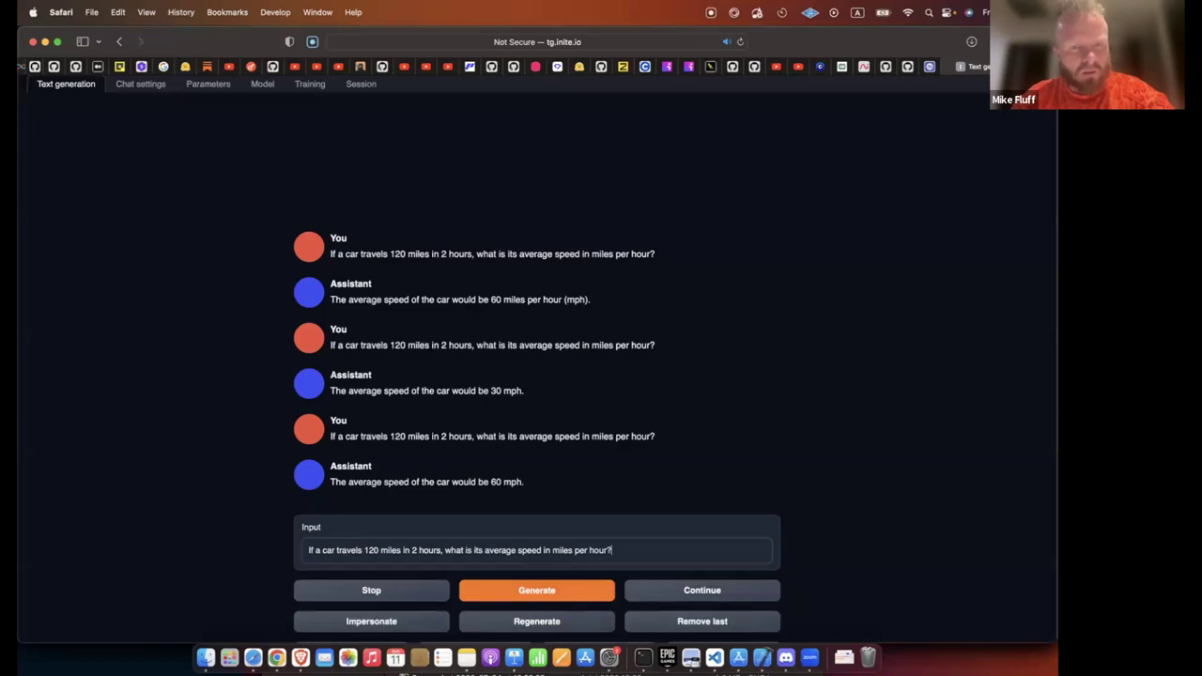
left_click(524, 594)
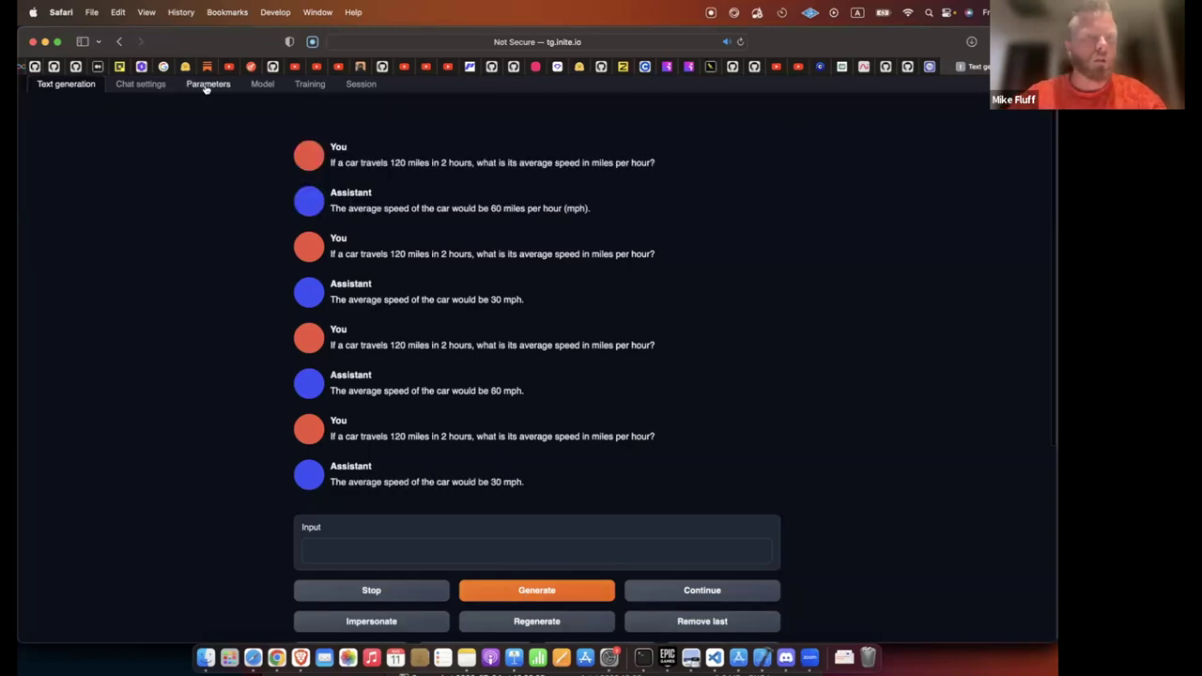
Change the generation parameters preset to tfs-with-top-a.
left_click(201, 83)
left_click(113, 141)
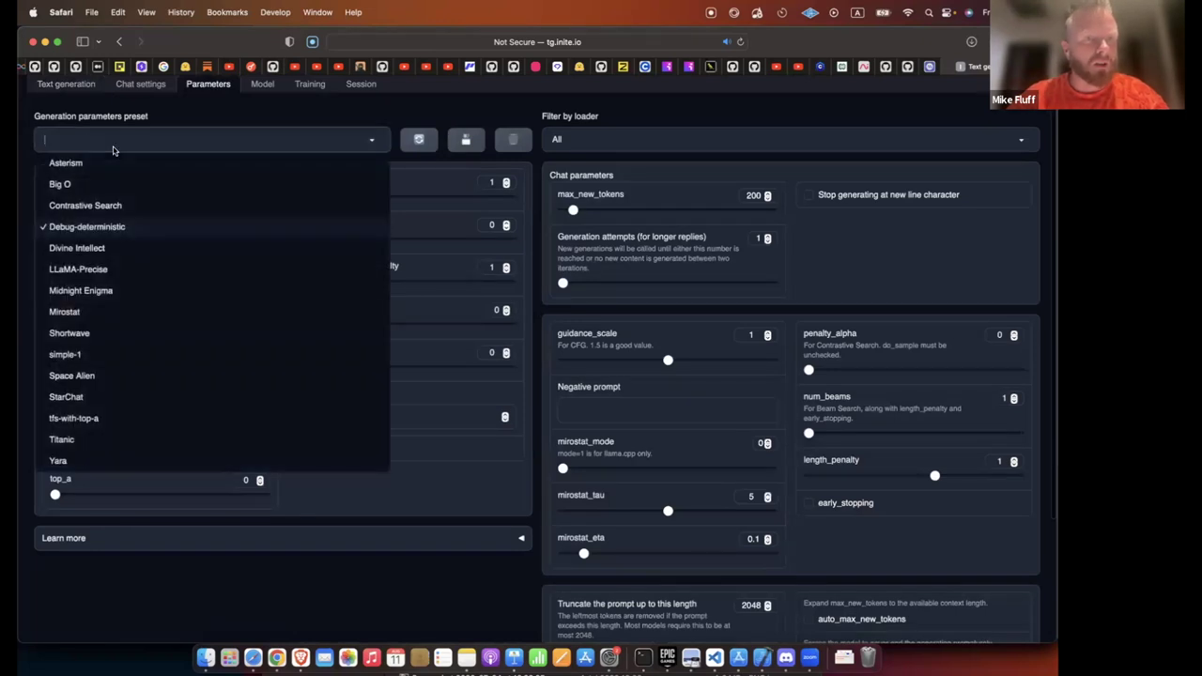
scroll(101, 339, "down", 4)
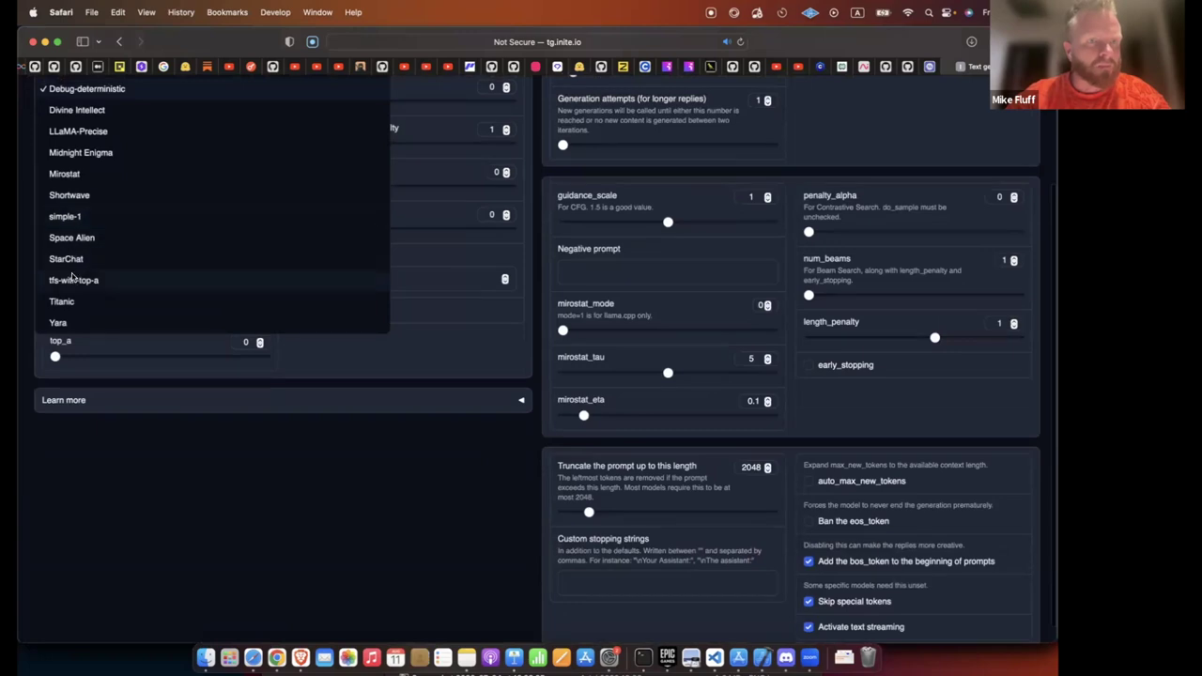
left_click(114, 176)
scroll(103, 150, "up", 4)
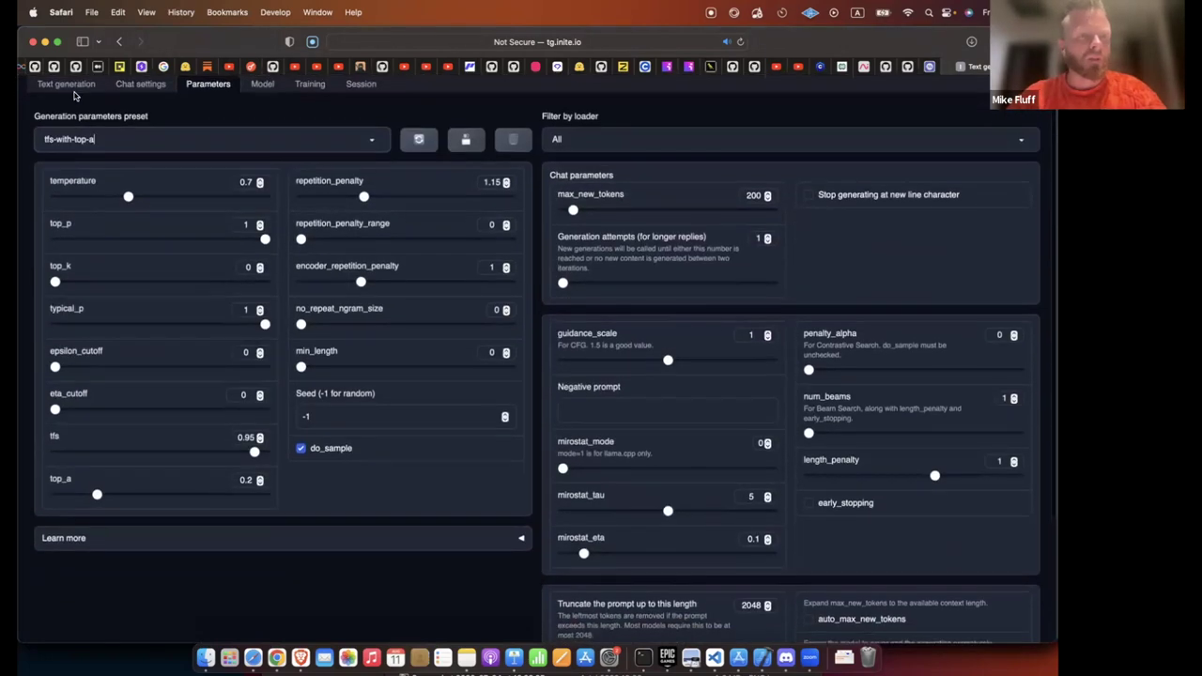
Go back to the chat and clear its entire history.
left_click(66, 85)
scroll(528, 447, "down", 3)
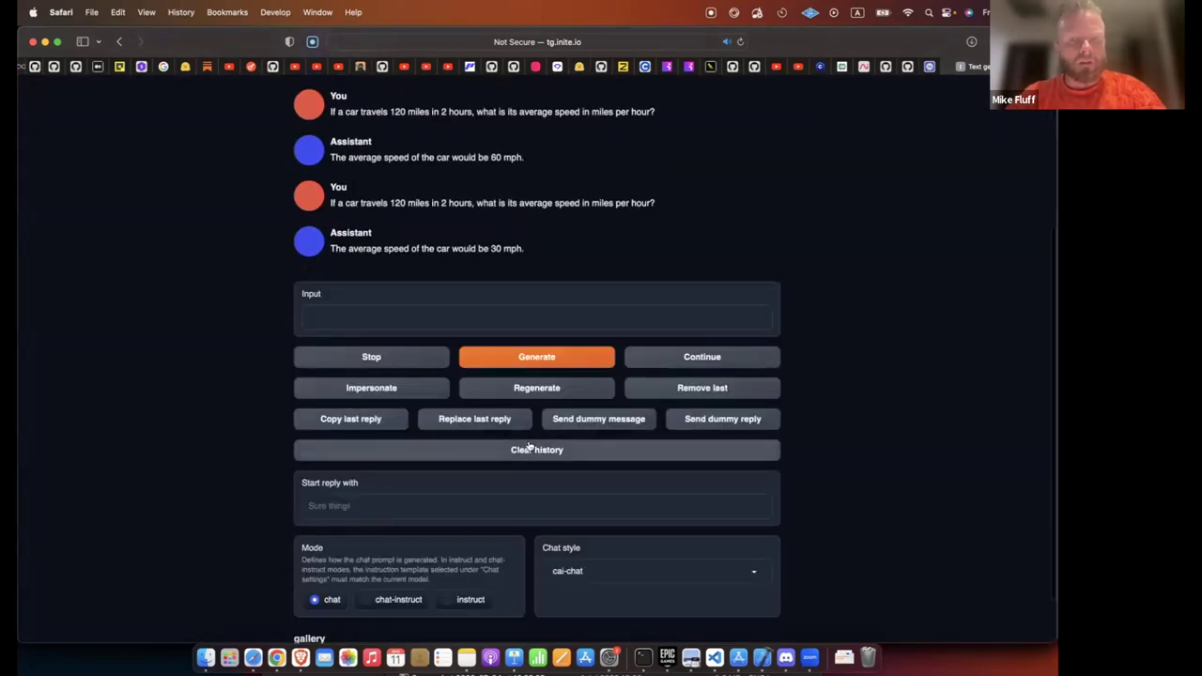
left_click(441, 448)
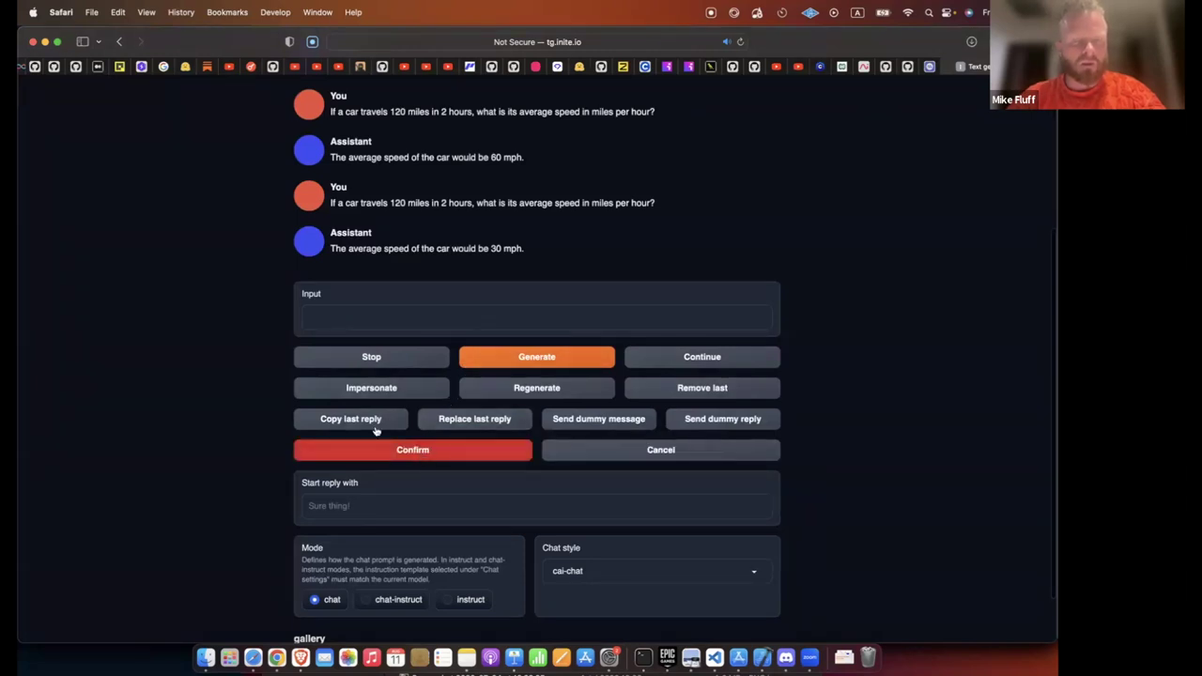
left_click(356, 356)
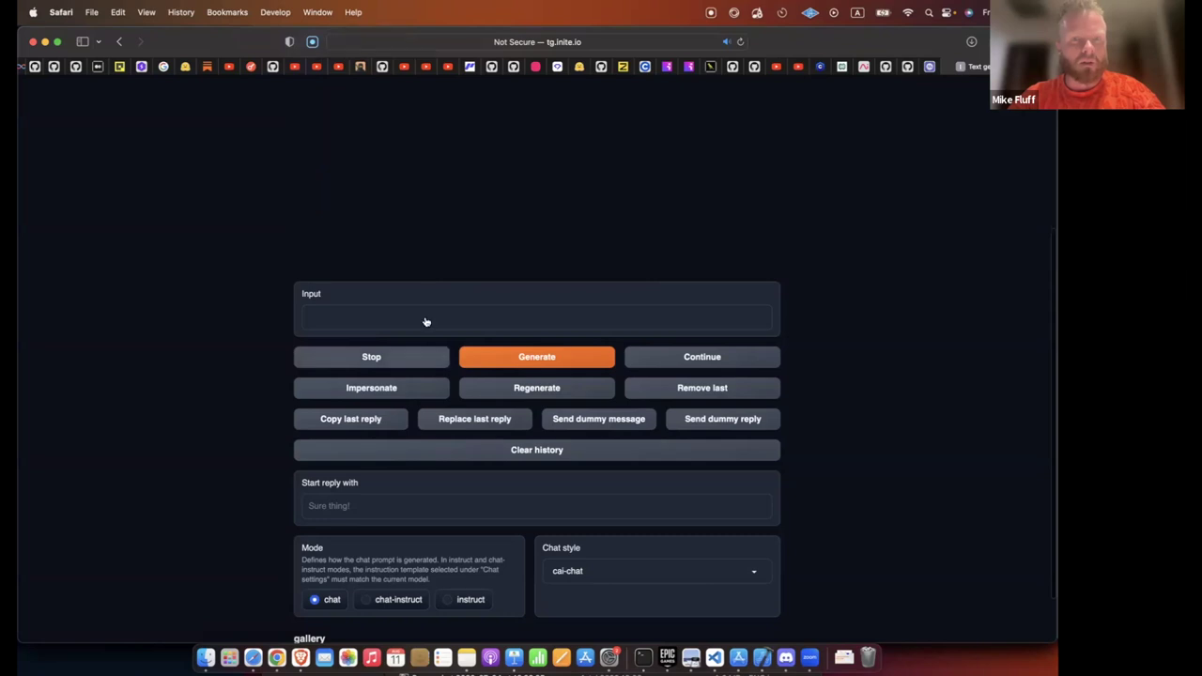
Paste the copied car question including its trailing <|assistant|> tag into the chat and generate a reply.
scroll(407, 516, "up", 6)
left_click(502, 535)
key("super+v")
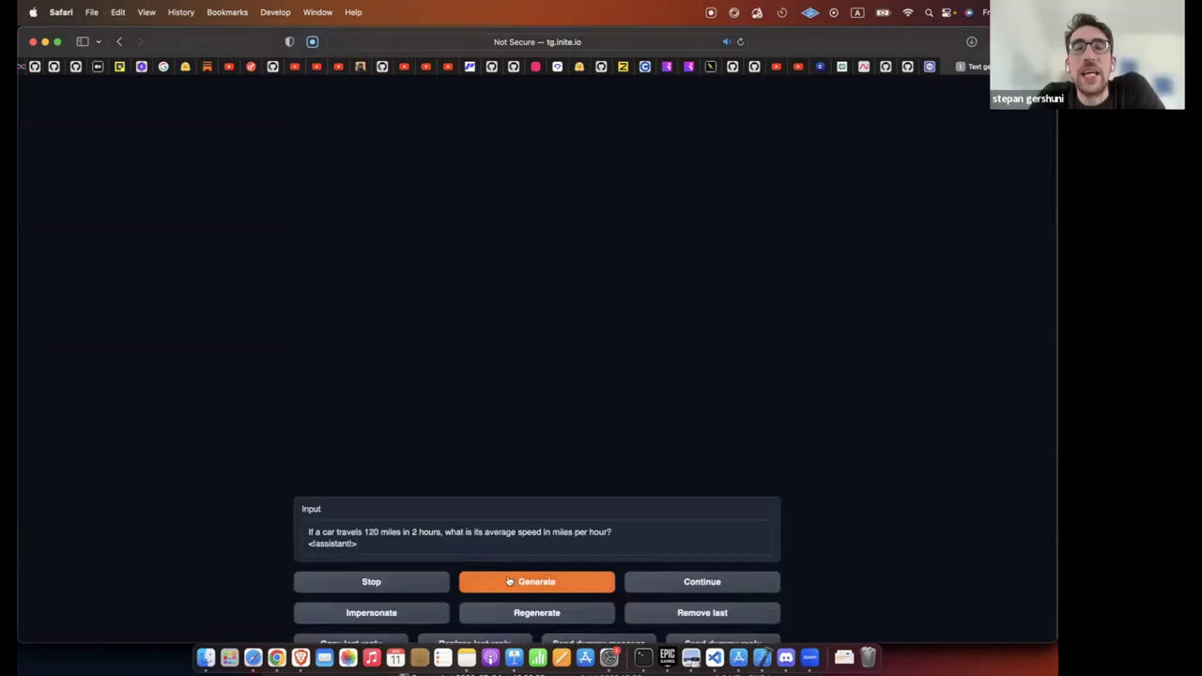
left_click(508, 581)
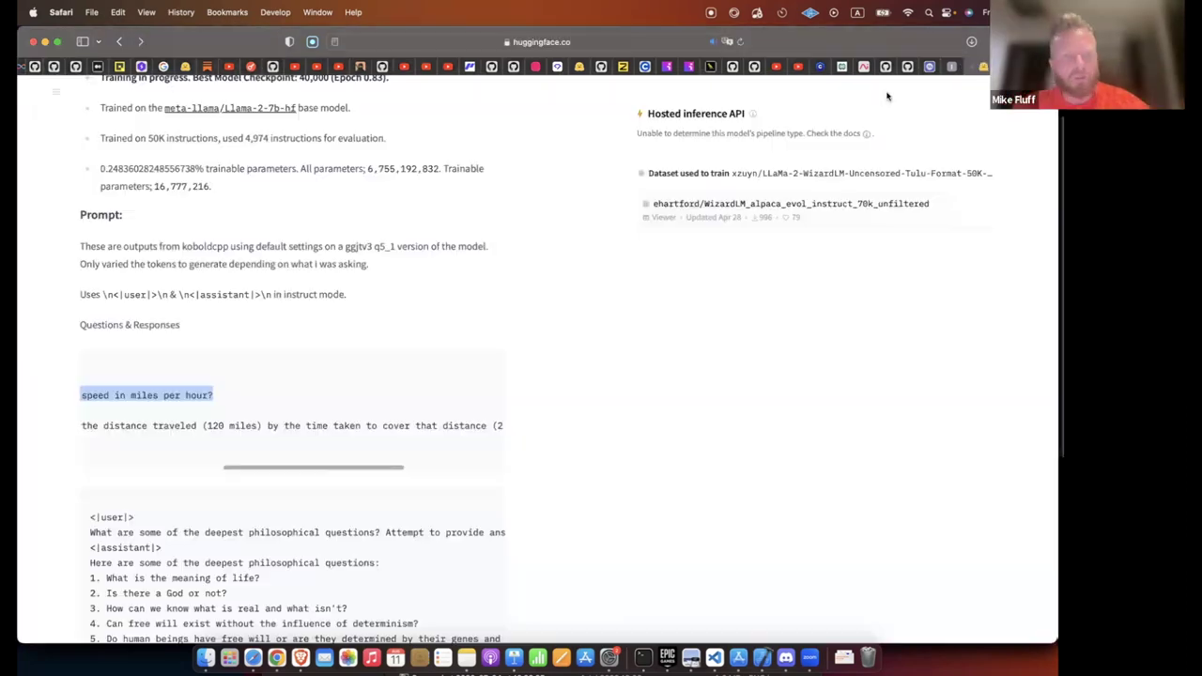
Copy the model card's sample question that asks for a python script and a list of things you could make.
scroll(384, 470, "down", 1)
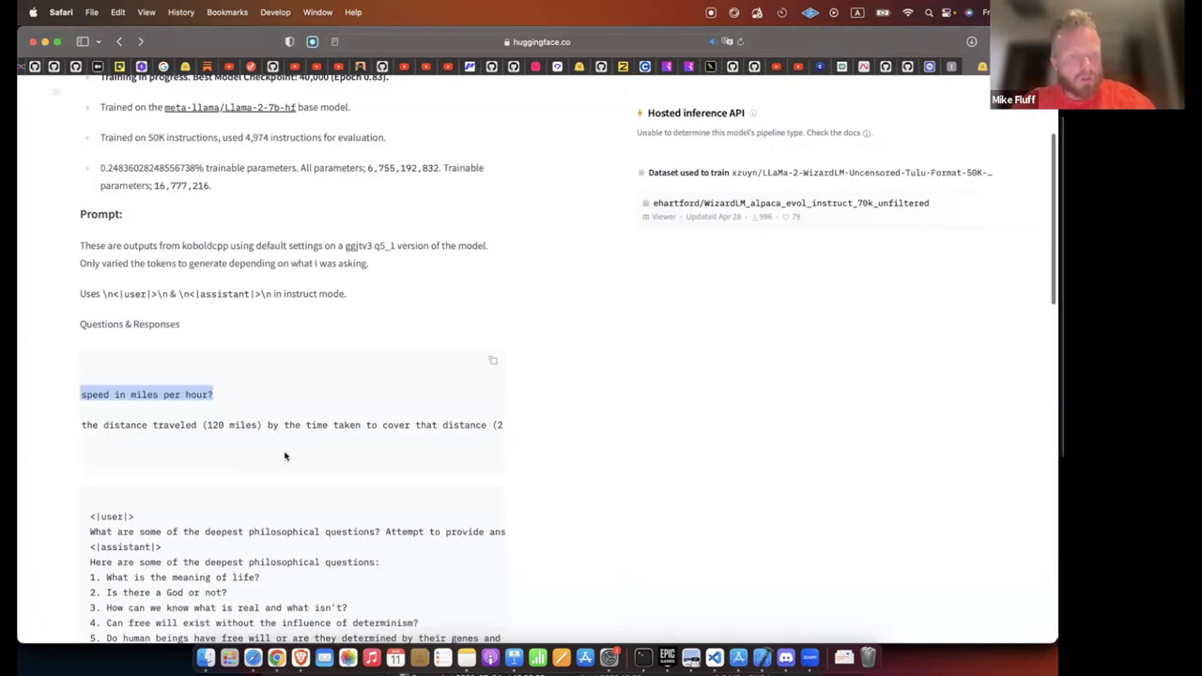
scroll(285, 457, "left", 8)
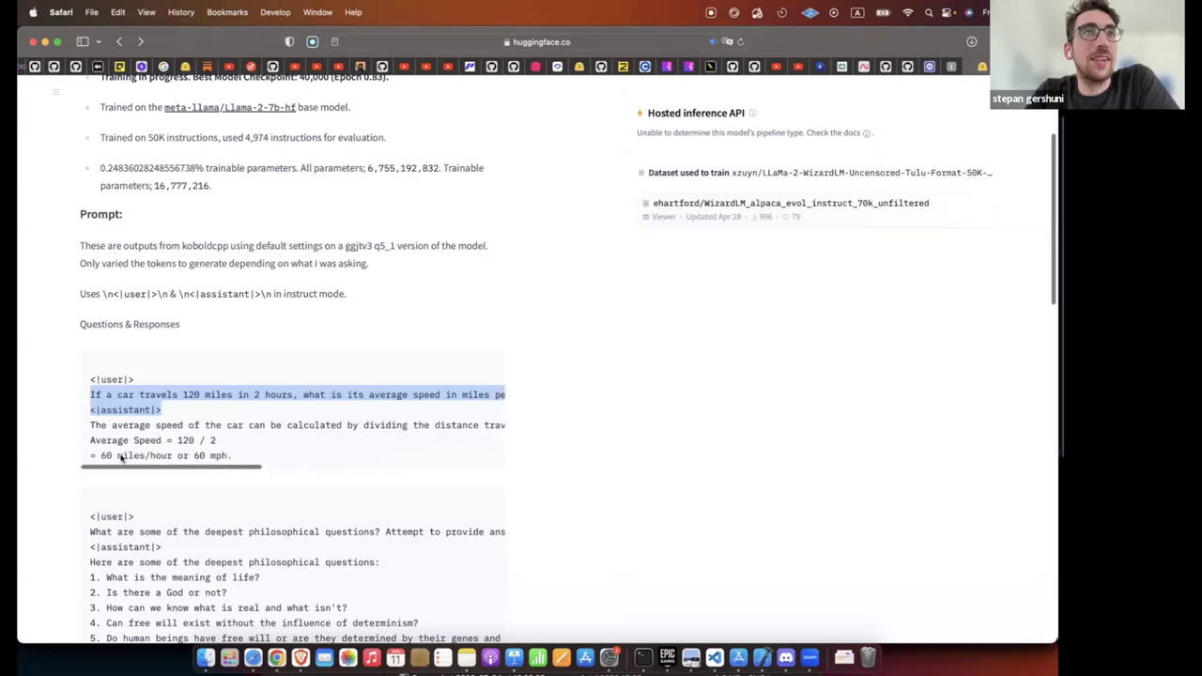
left_click(121, 458)
scroll(120, 454, "down", 8)
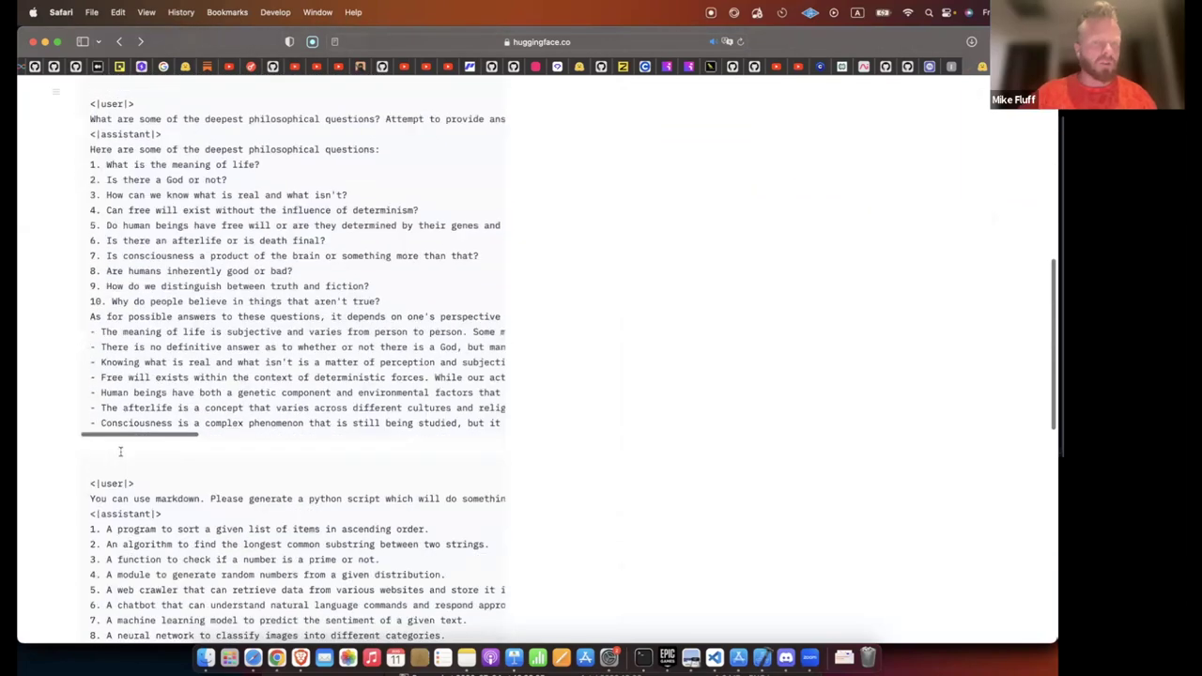
scroll(121, 452, "down", 6)
left_click_drag(97, 193, 351, 190)
key("super+c")
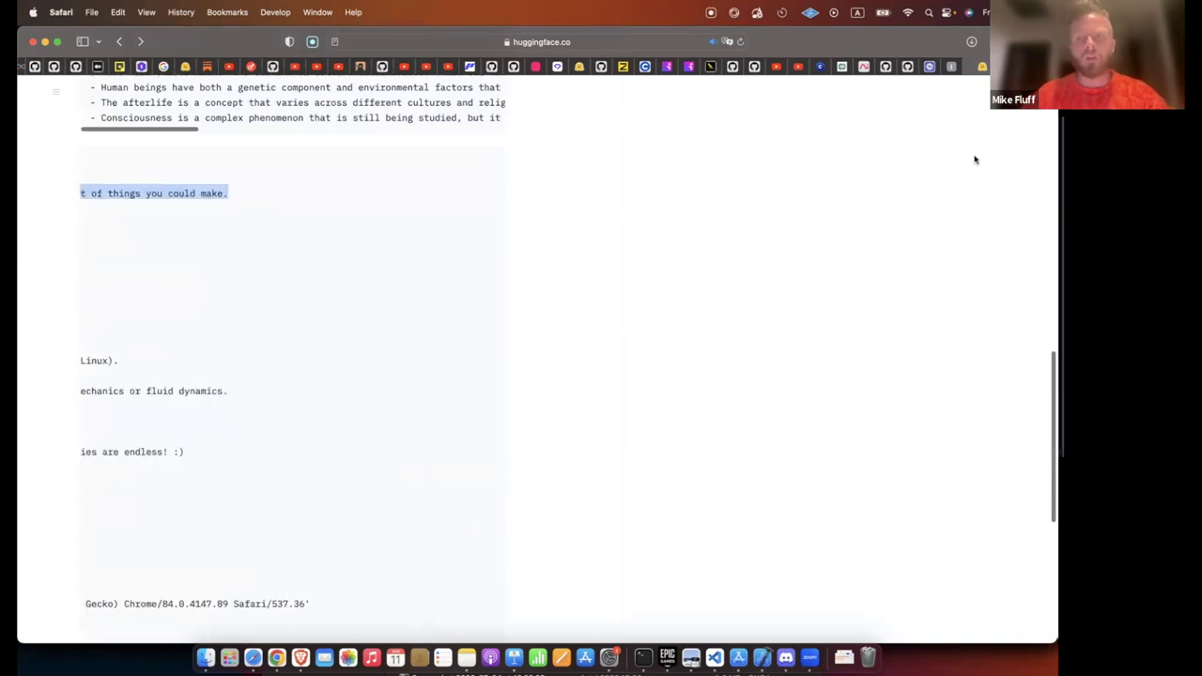
Return to the web UI chat, paste the copied python script question and generate a reply.
left_click(977, 67)
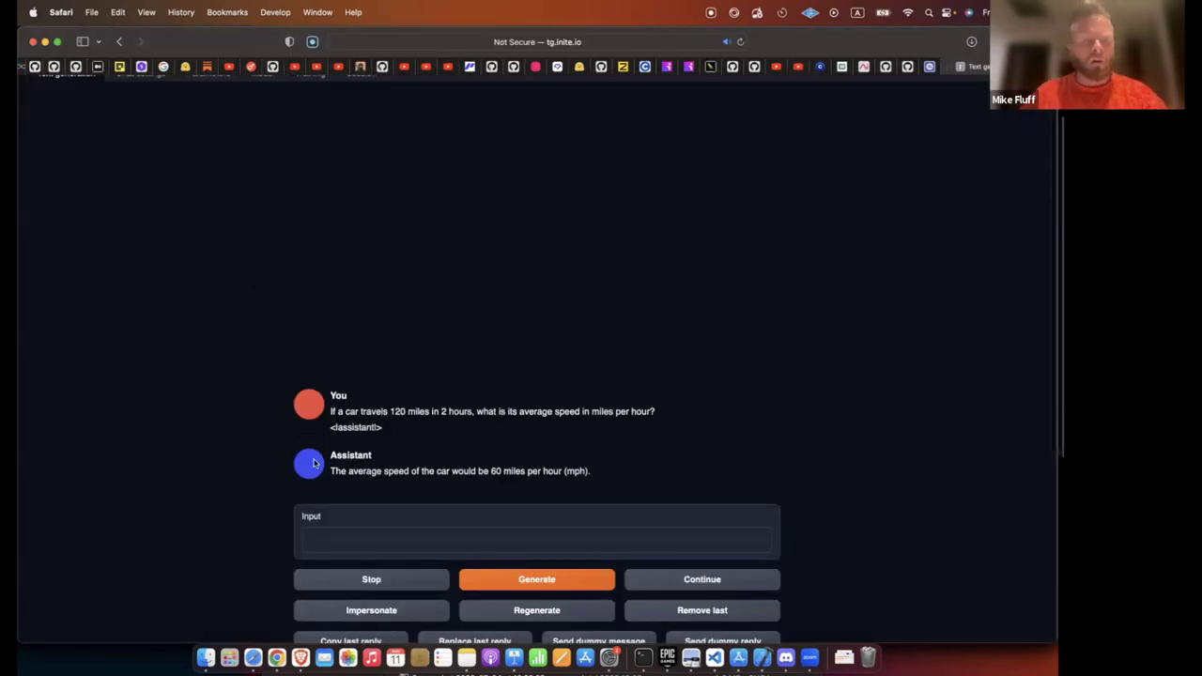
left_click(351, 541)
key("super+v")
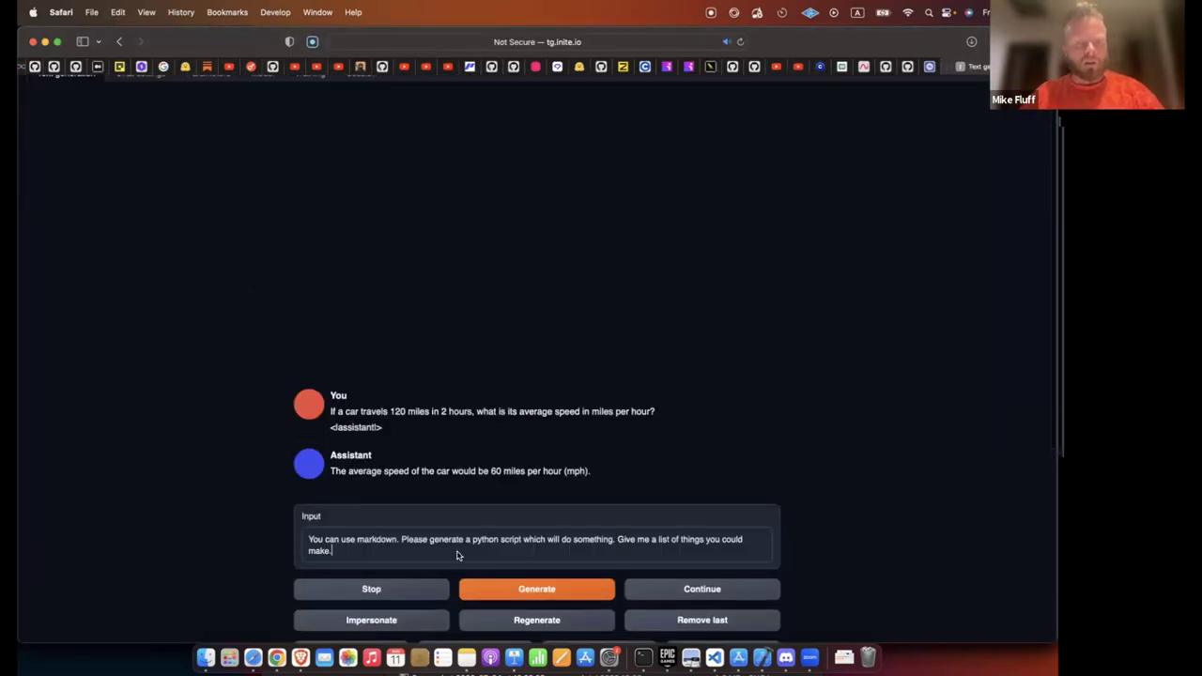
left_click(516, 590)
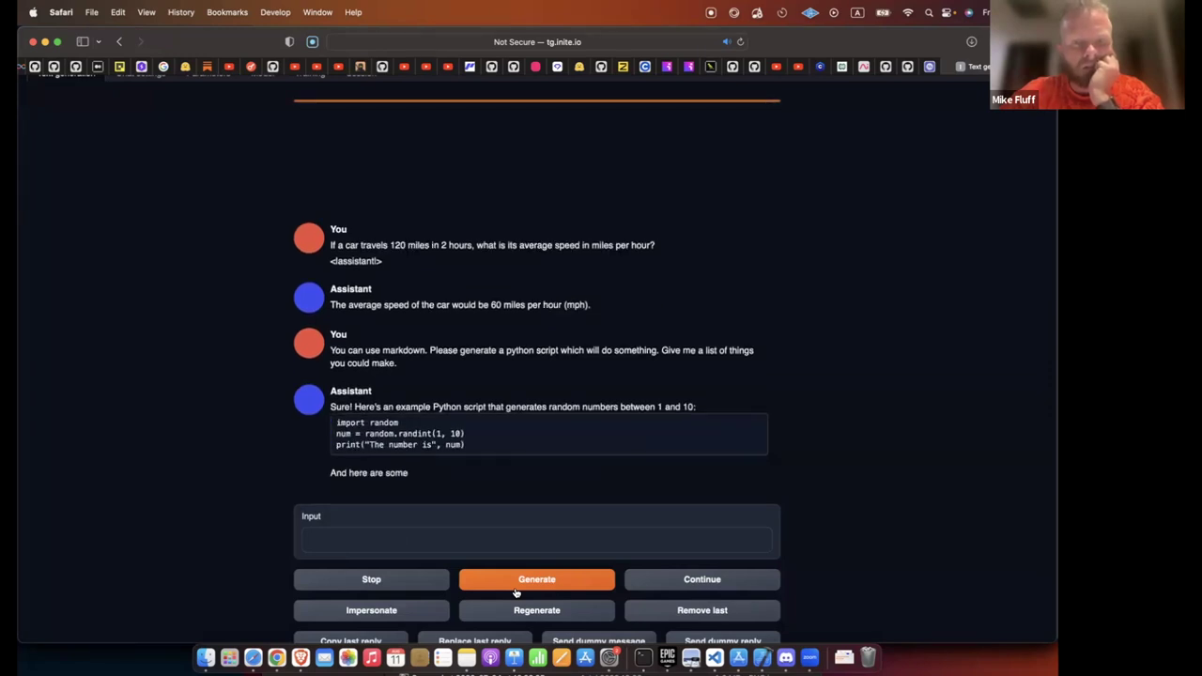
Read the model card's sample response to the python script question and compare it with the chat's reply.
key("ctrl+Tab")
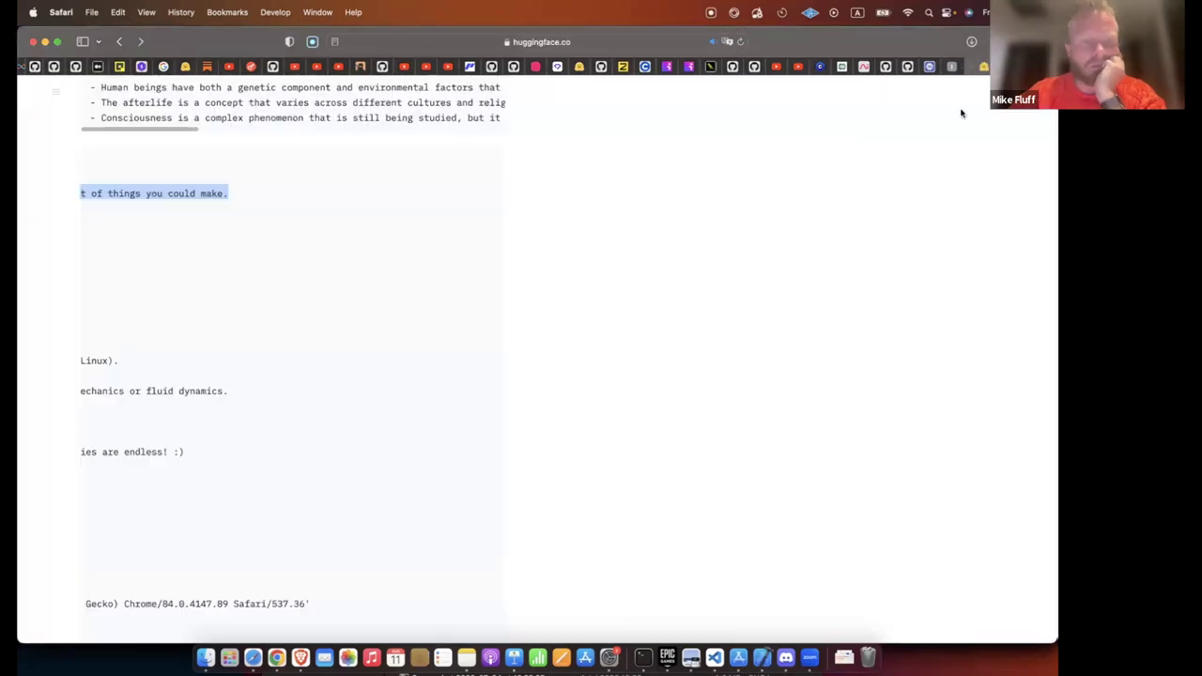
scroll(210, 434, "left", 10)
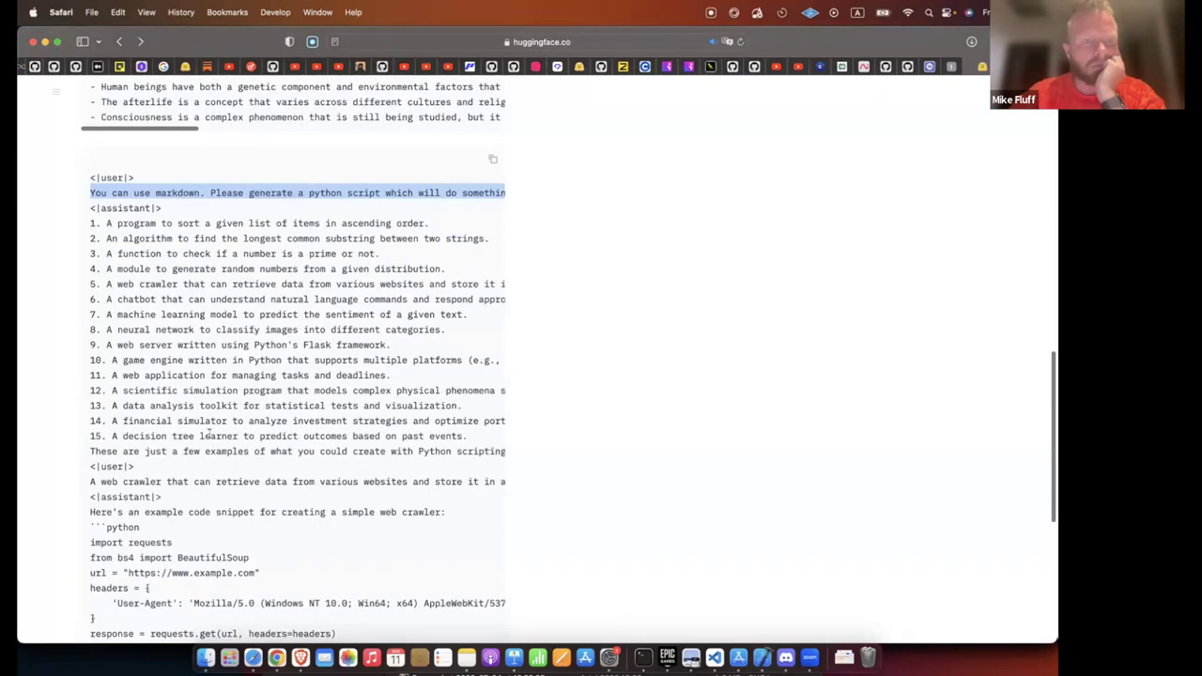
scroll(209, 435, "down", 3)
scroll(210, 472, "down", 4)
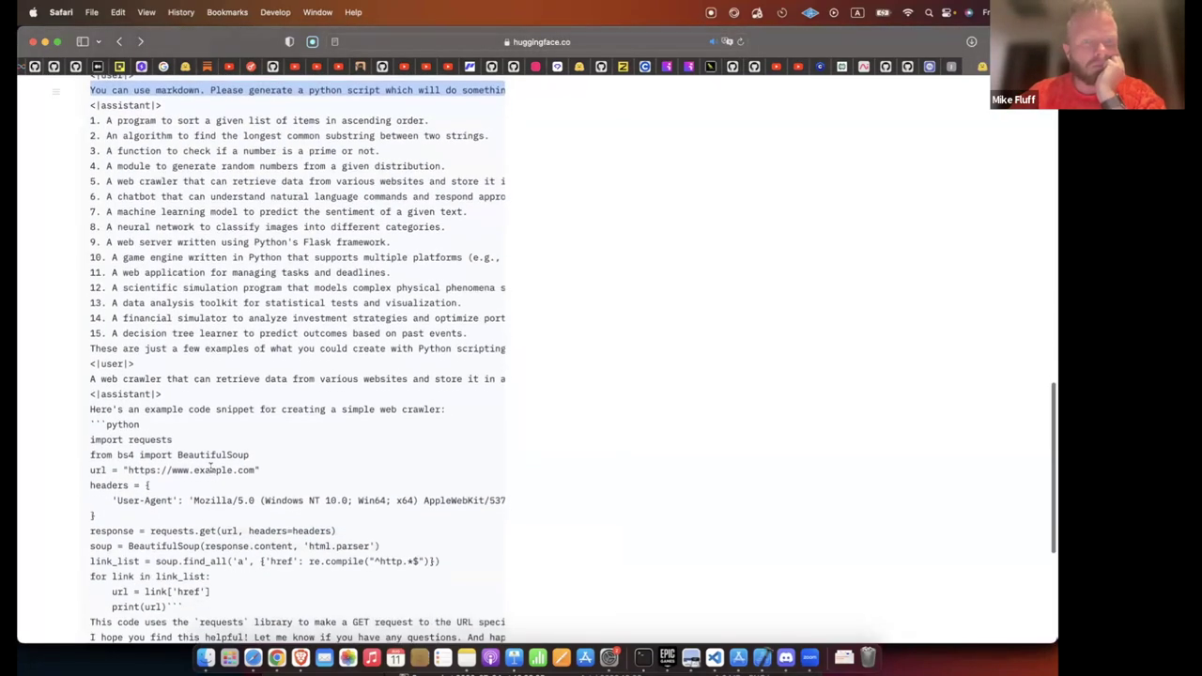
left_click(950, 66)
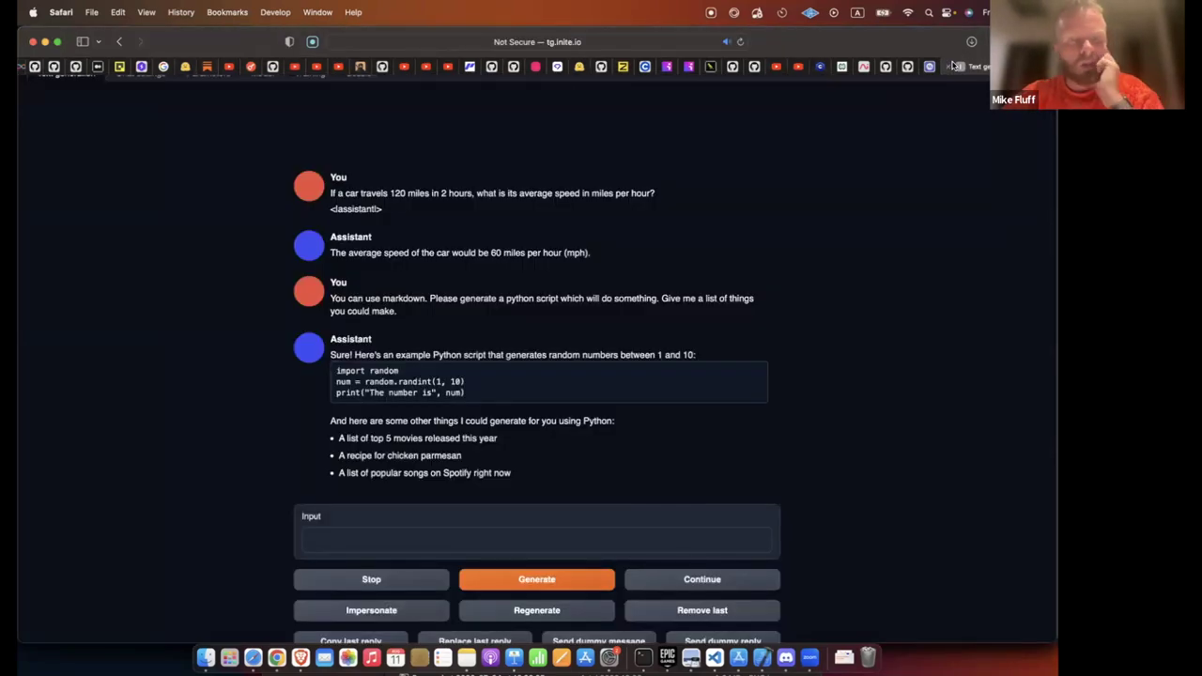
Remove the WizardLM LoRA from the LoRA selection, unload the current model and load llama-2-7b again.
scroll(307, 174, "up", 1)
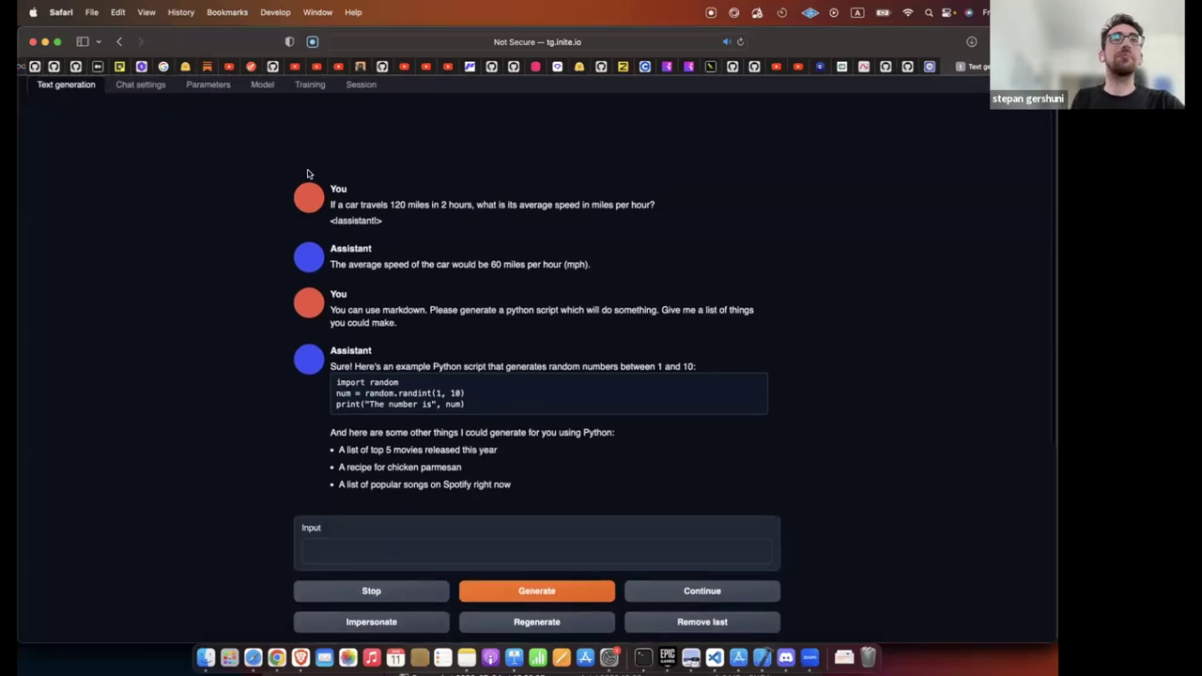
left_click(261, 83)
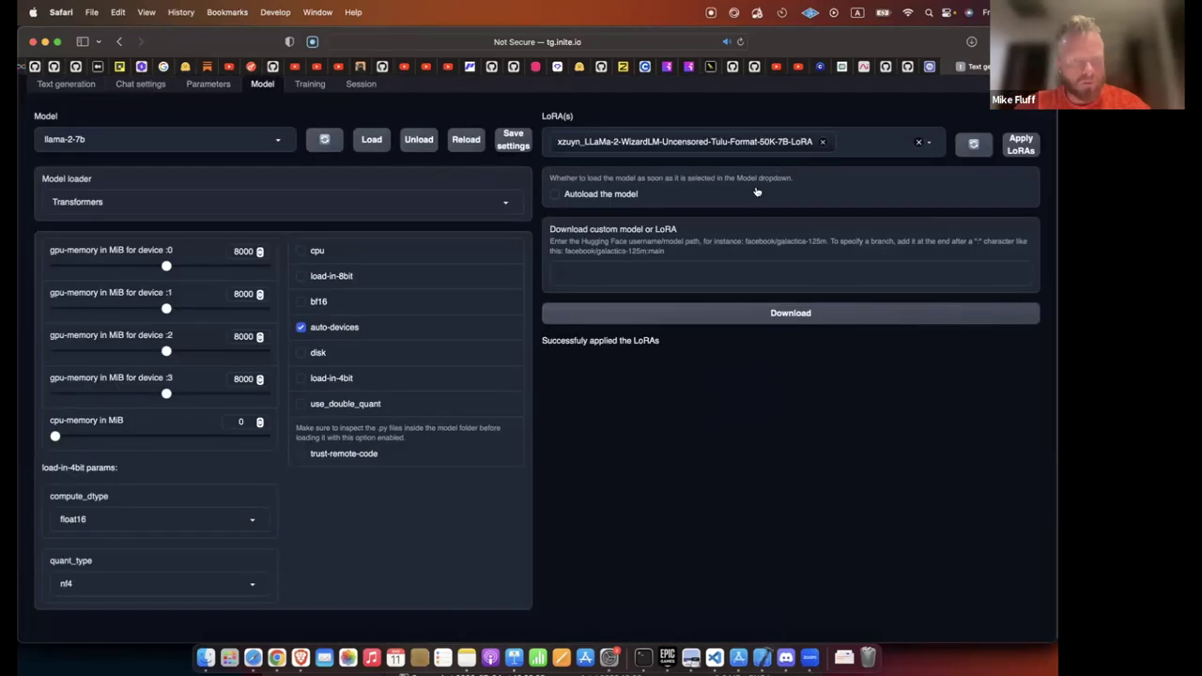
left_click(823, 142)
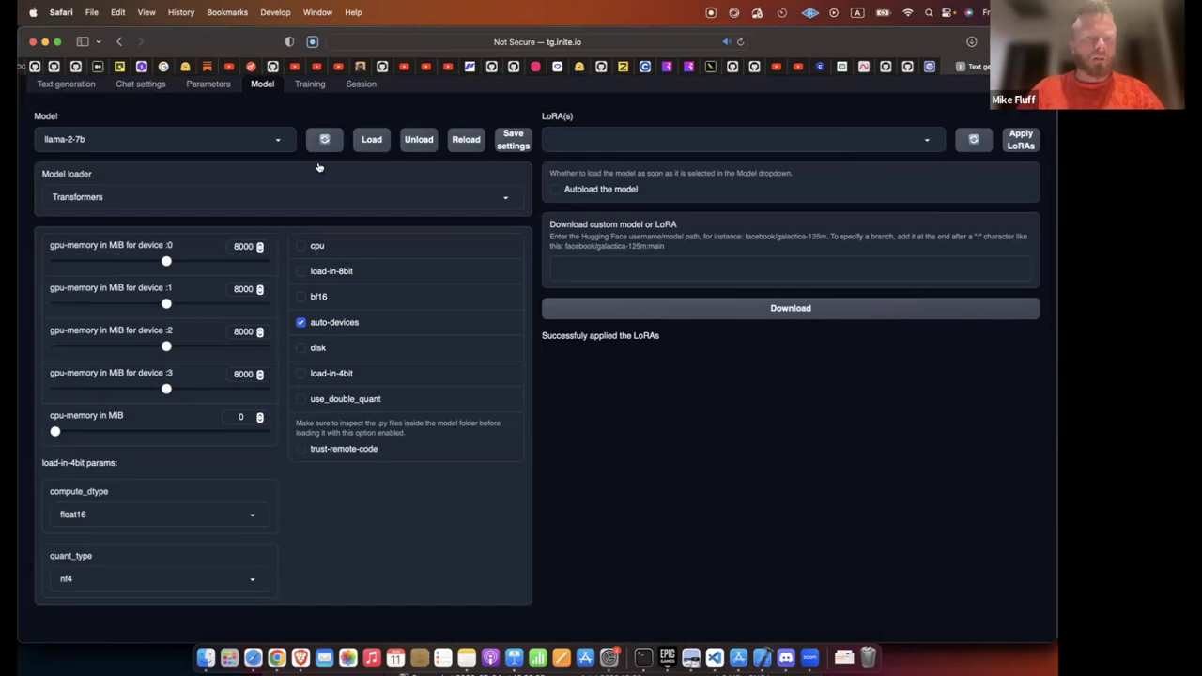
left_click(409, 147)
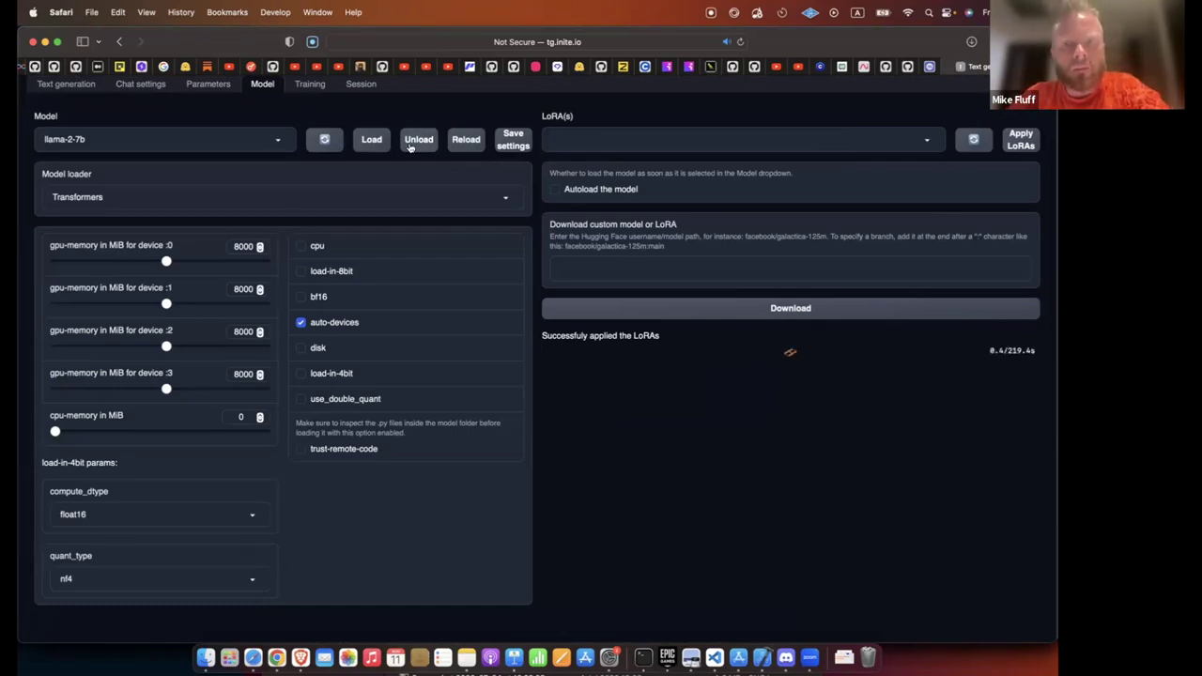
left_click(235, 140)
left_click(365, 169)
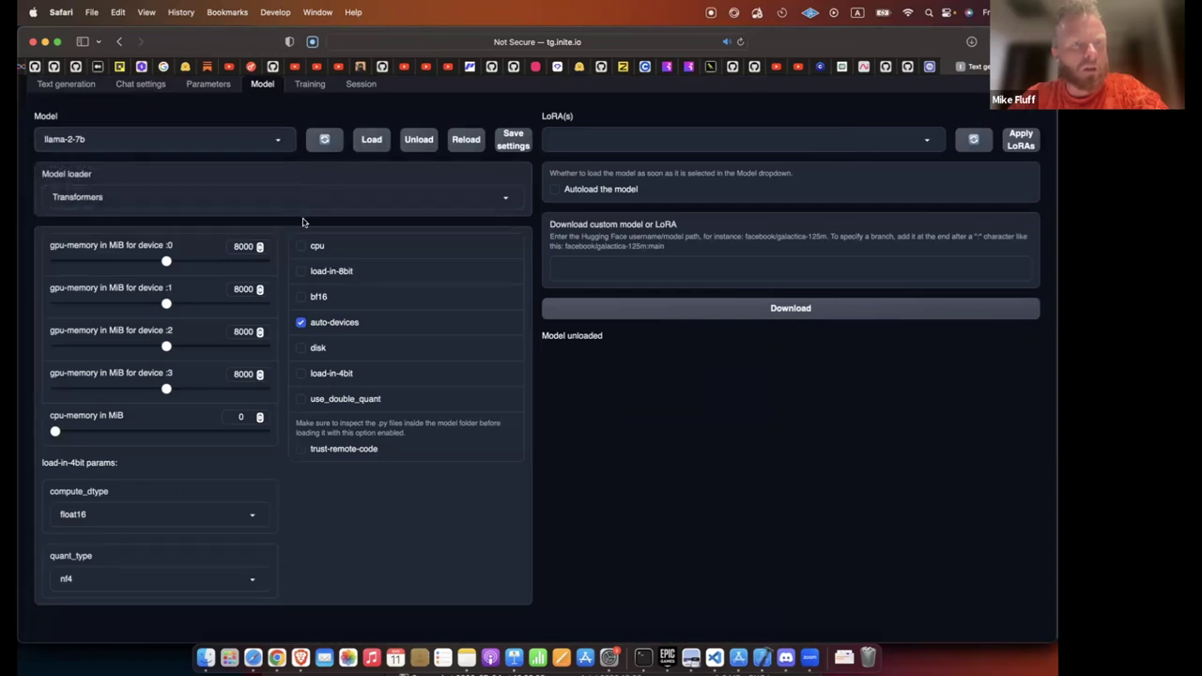
left_click(378, 147)
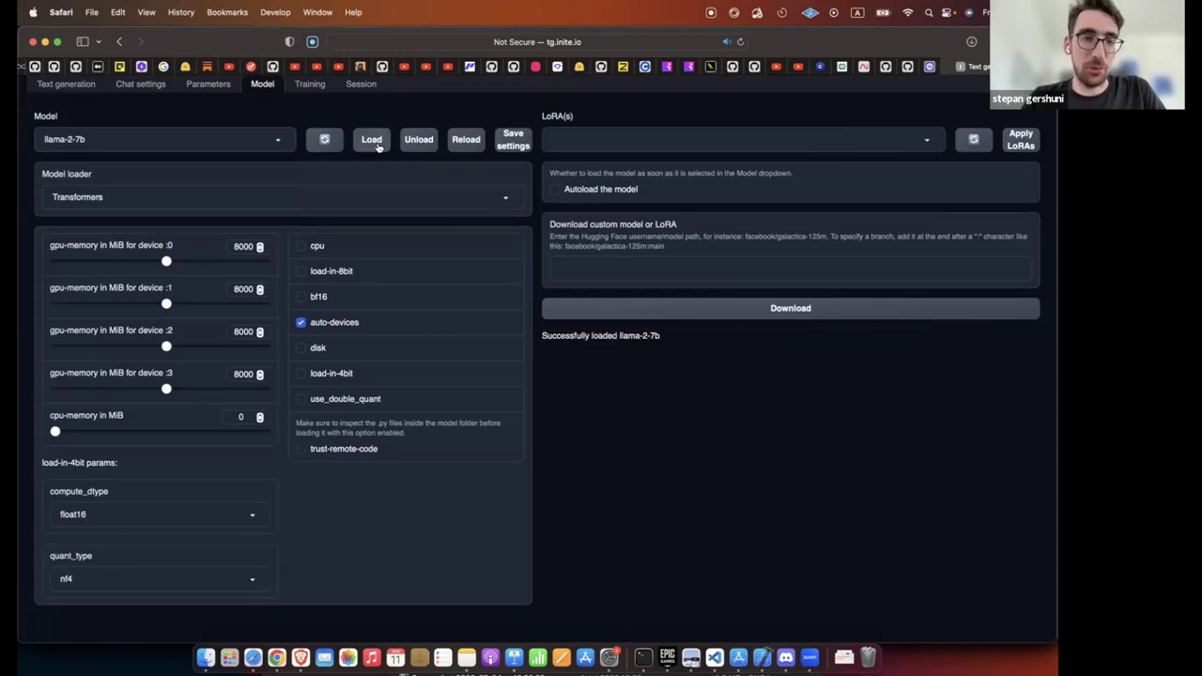
left_click(643, 658)
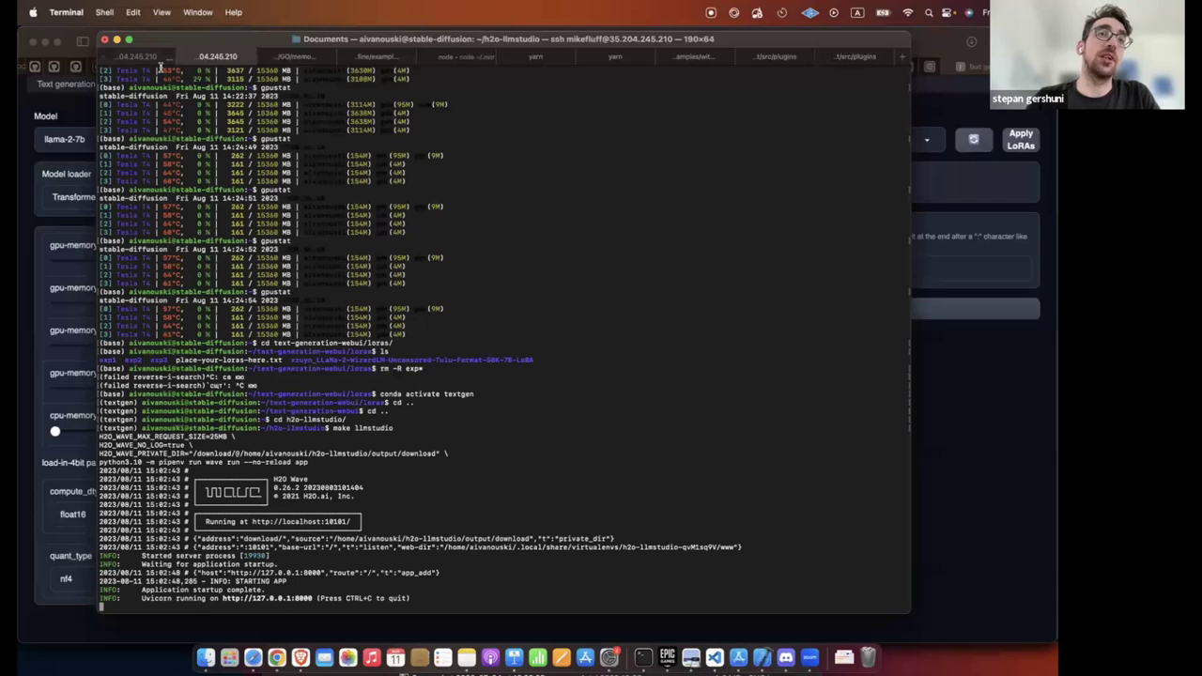
left_click(84, 113)
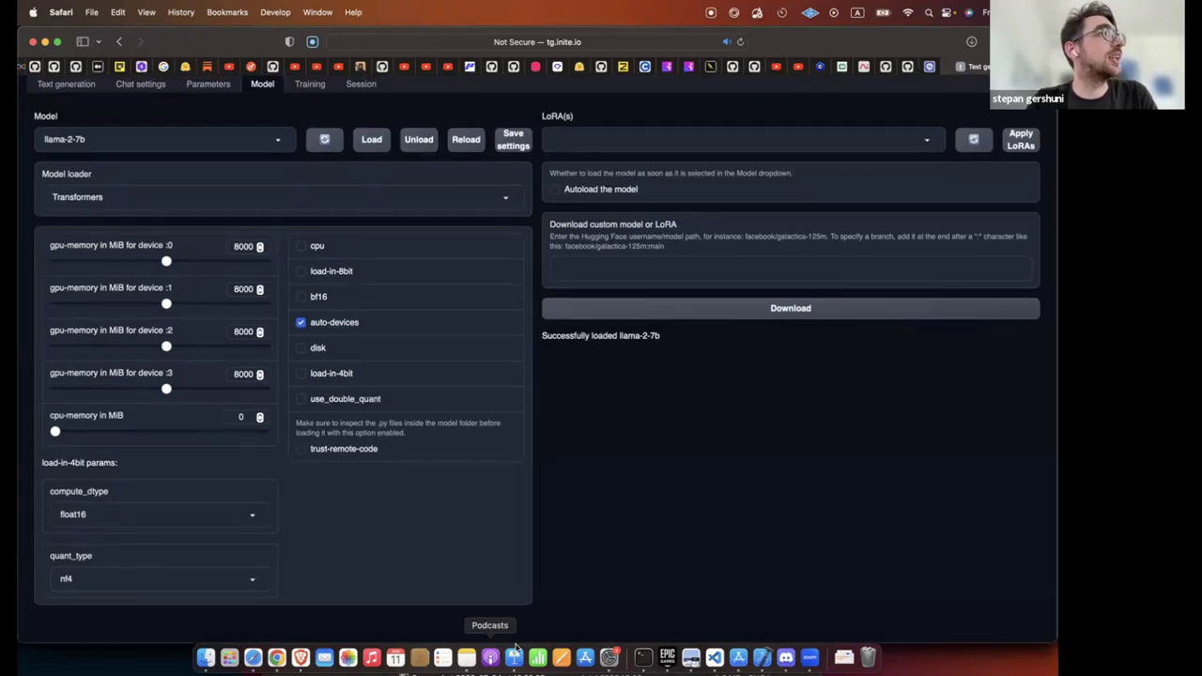
left_click(642, 657)
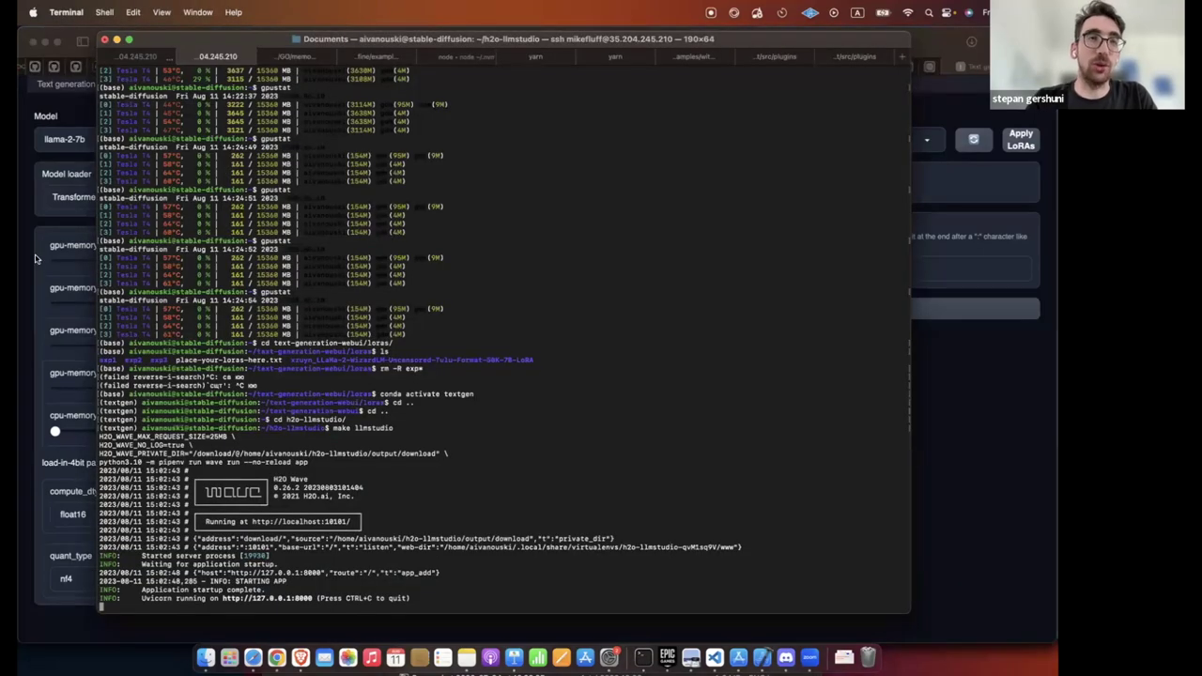
left_click(28, 216)
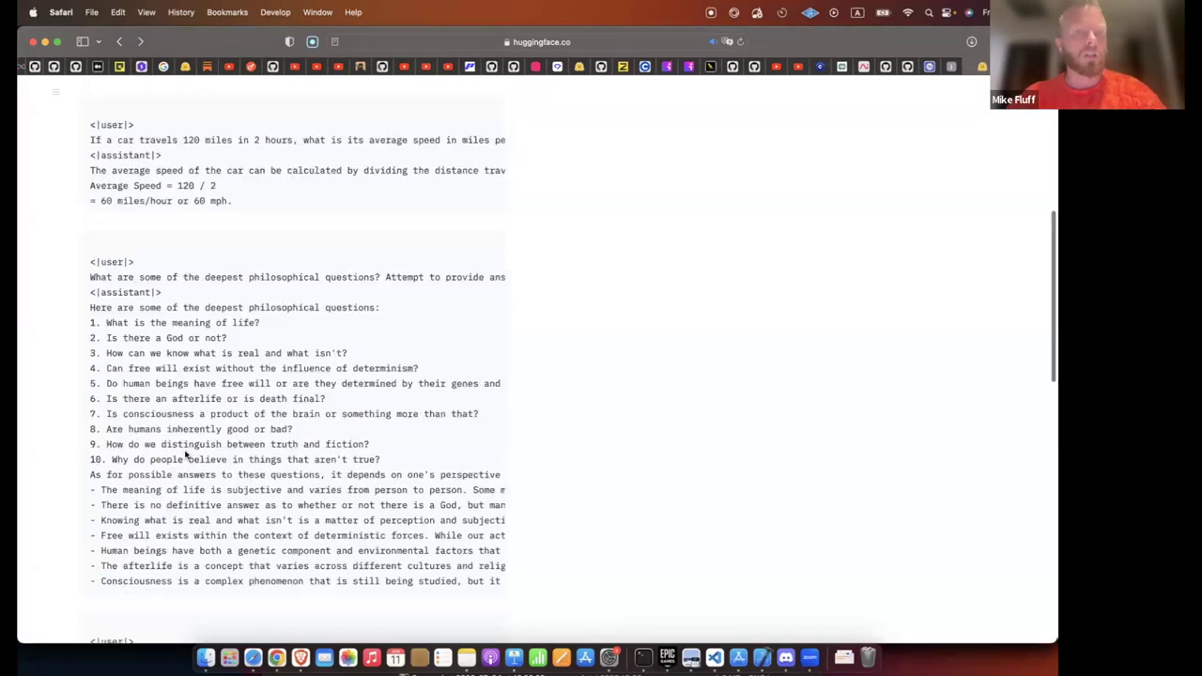
From the LoRA's model card, open the linked ehartford/WizardLM_alpaca_evol_instruct_70k_unfiltered training dataset.
scroll(186, 455, "up", 5)
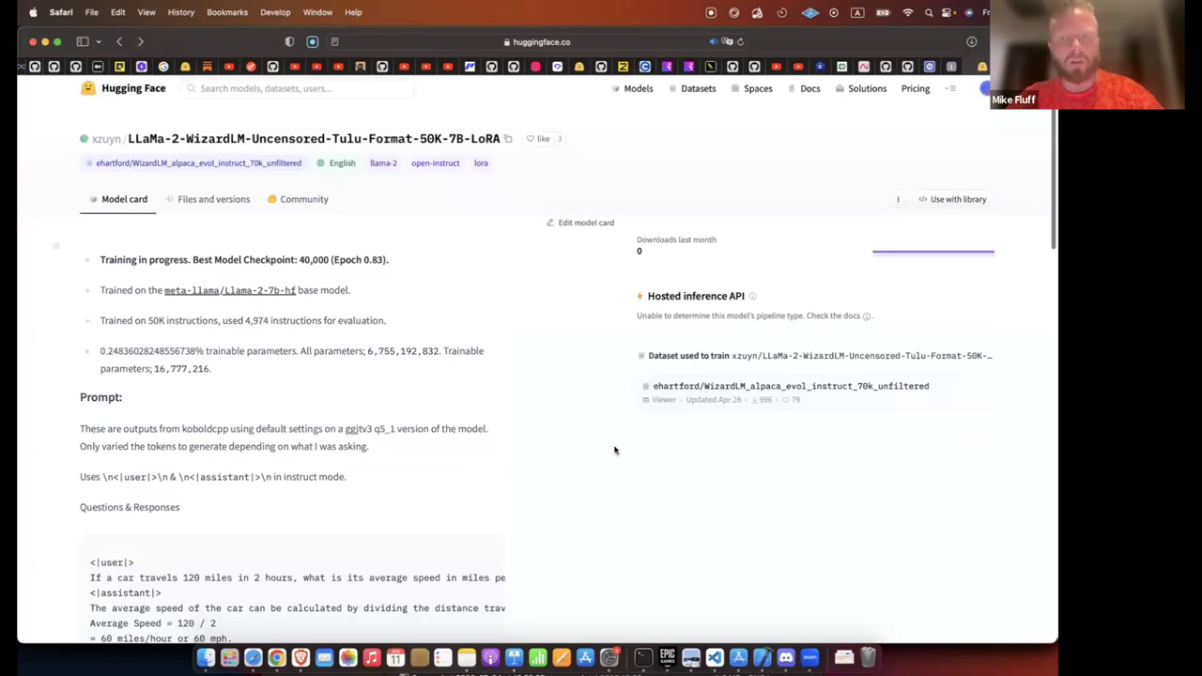
scroll(620, 432, "down", 3)
left_click(741, 242)
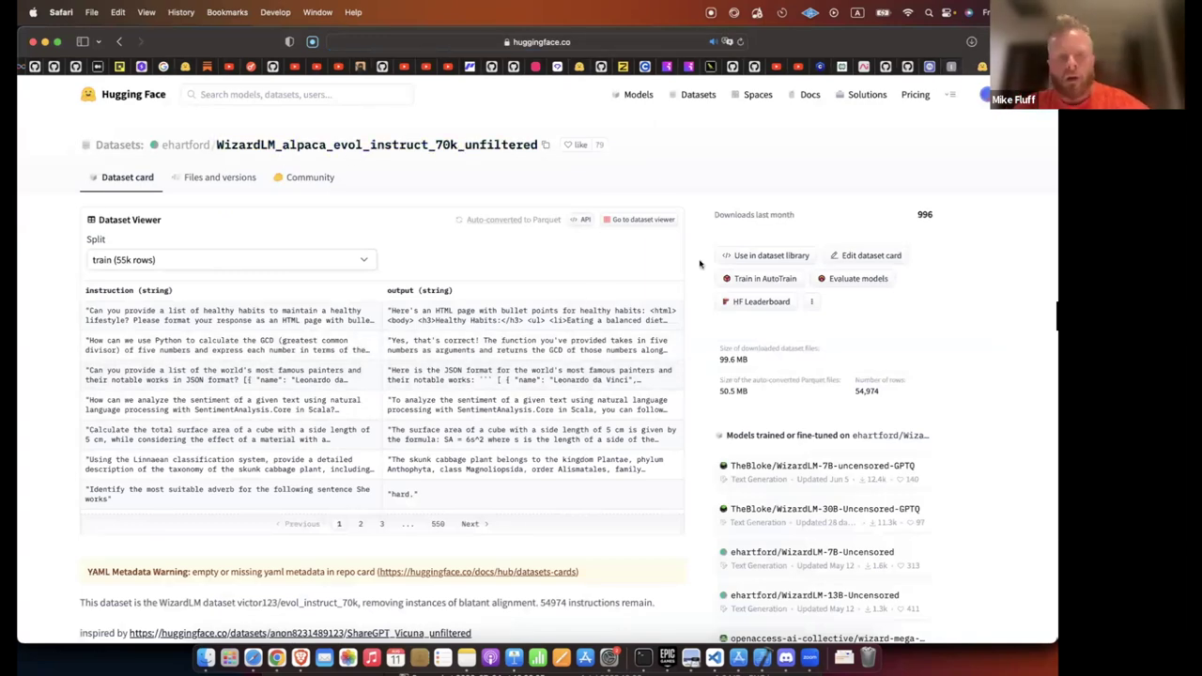
Return to the web UI's LoRA training settings and choose WizardLM_alpaca_evol_instruct_70k_unfiltered as the training dataset.
key("ctrl+Tab")
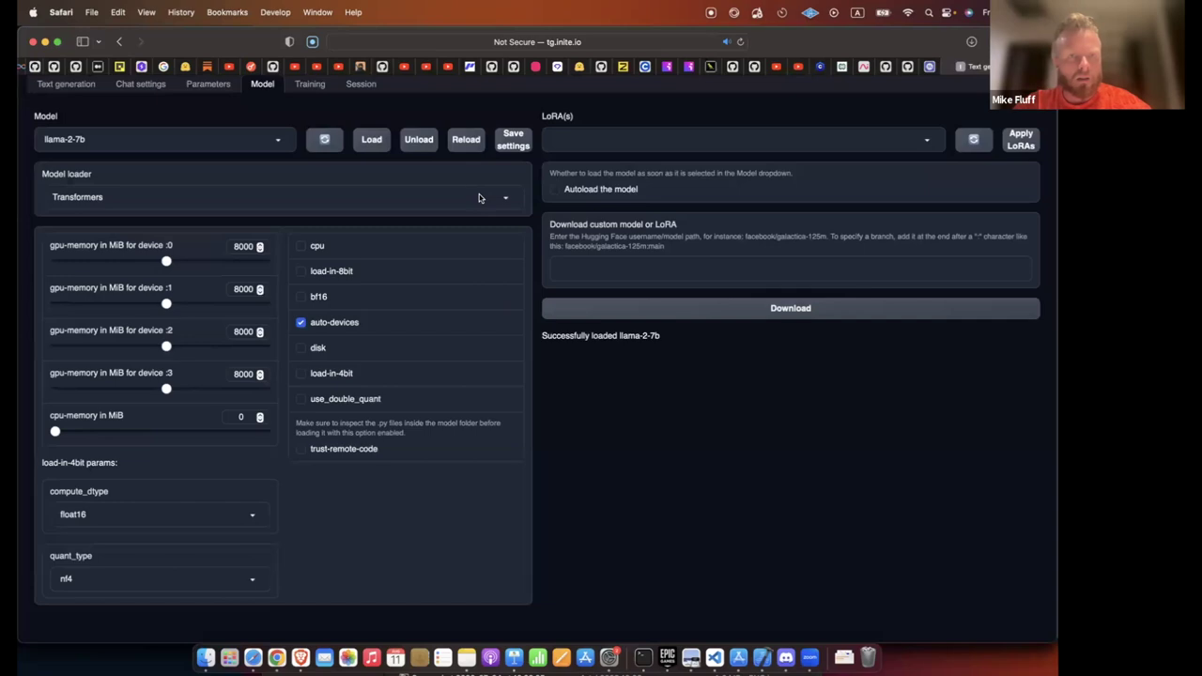
left_click(310, 85)
scroll(237, 207, "down", 6)
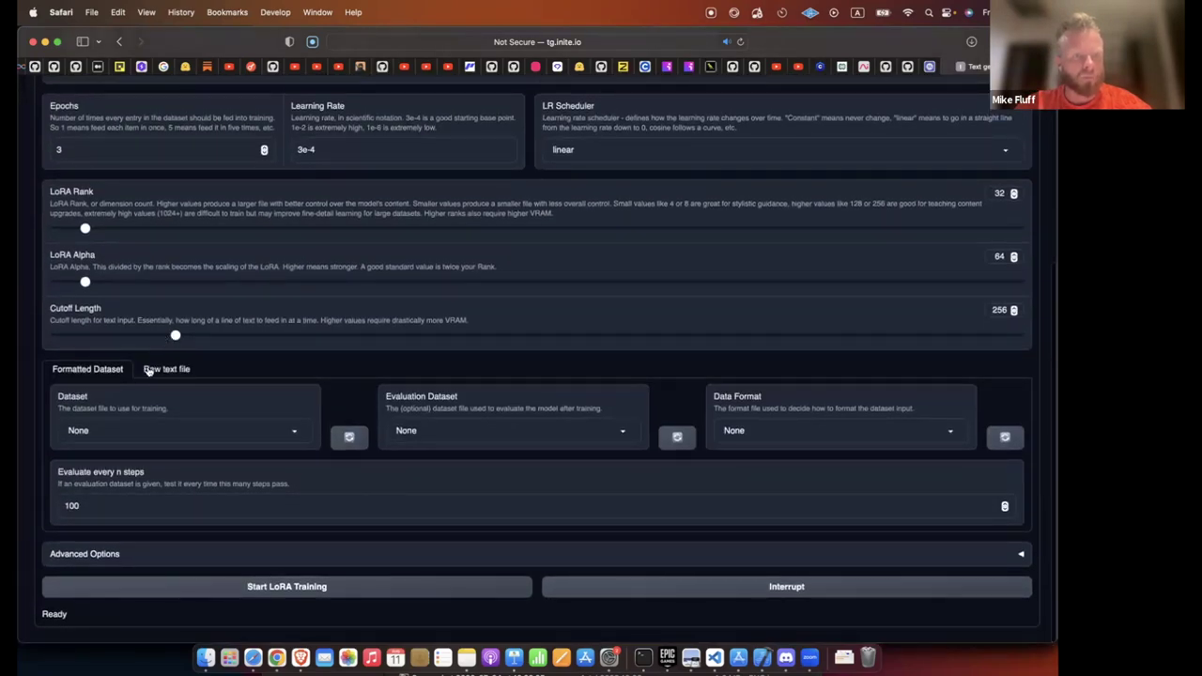
left_click(137, 427)
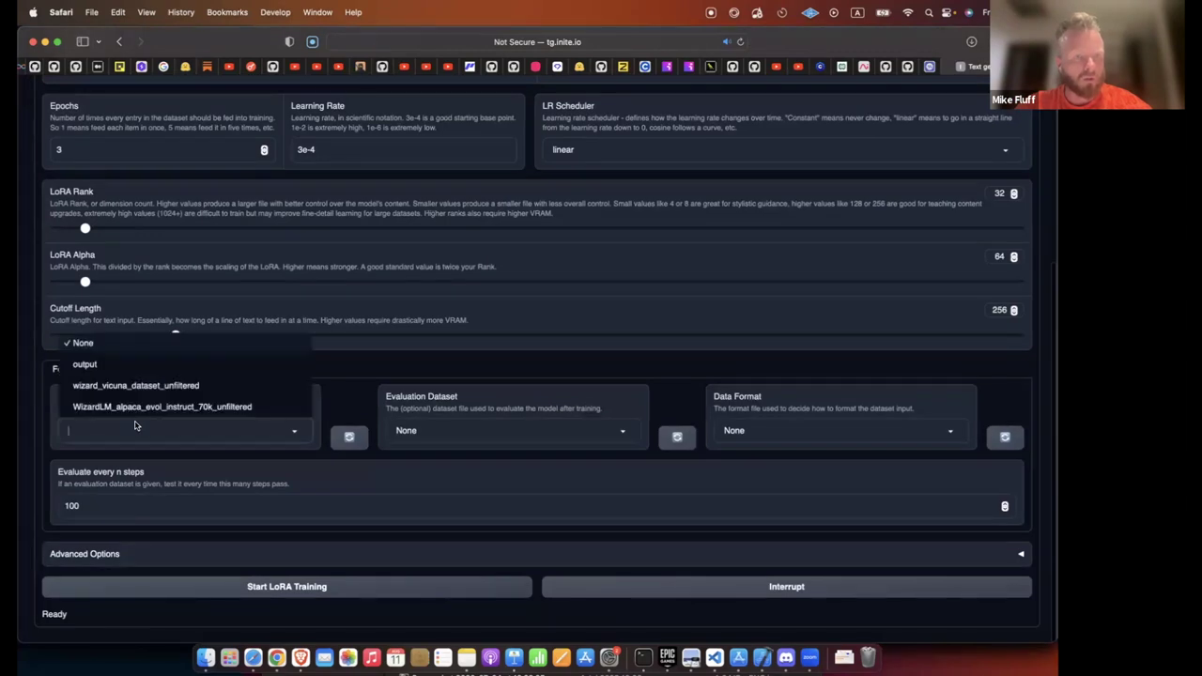
left_click(128, 409)
Name the new LoRA file exp1.
scroll(206, 314, "up", 6)
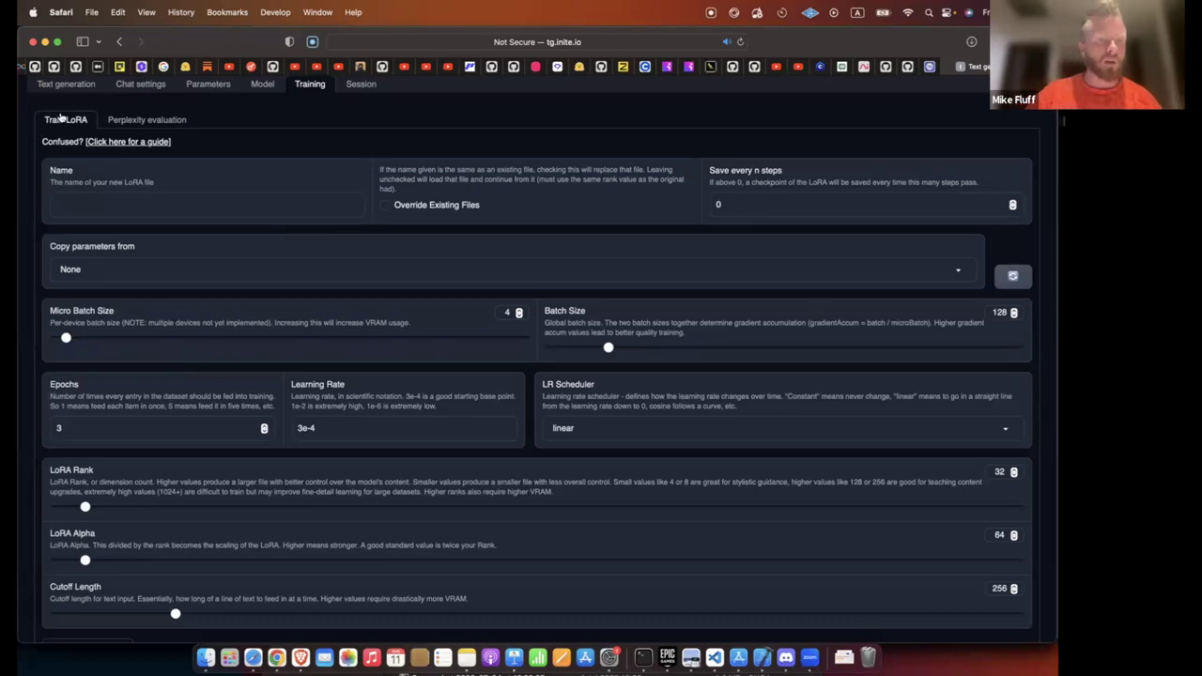
left_click(87, 195)
type("expo")
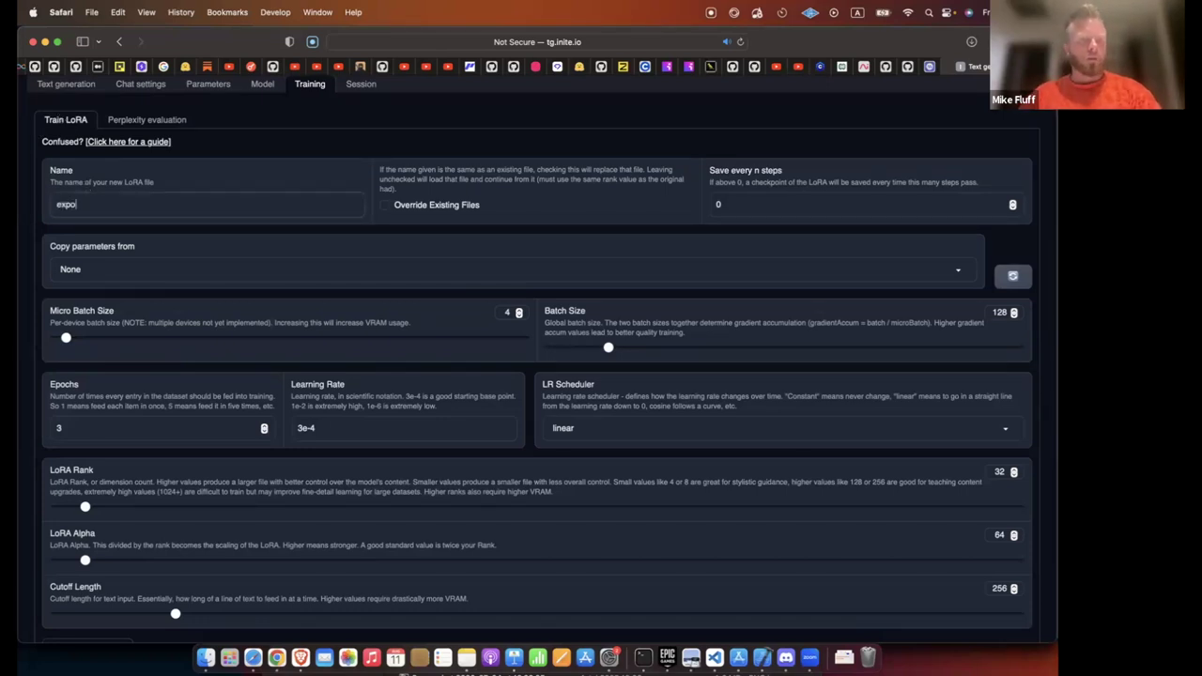
key("BackSpace")
type("1")
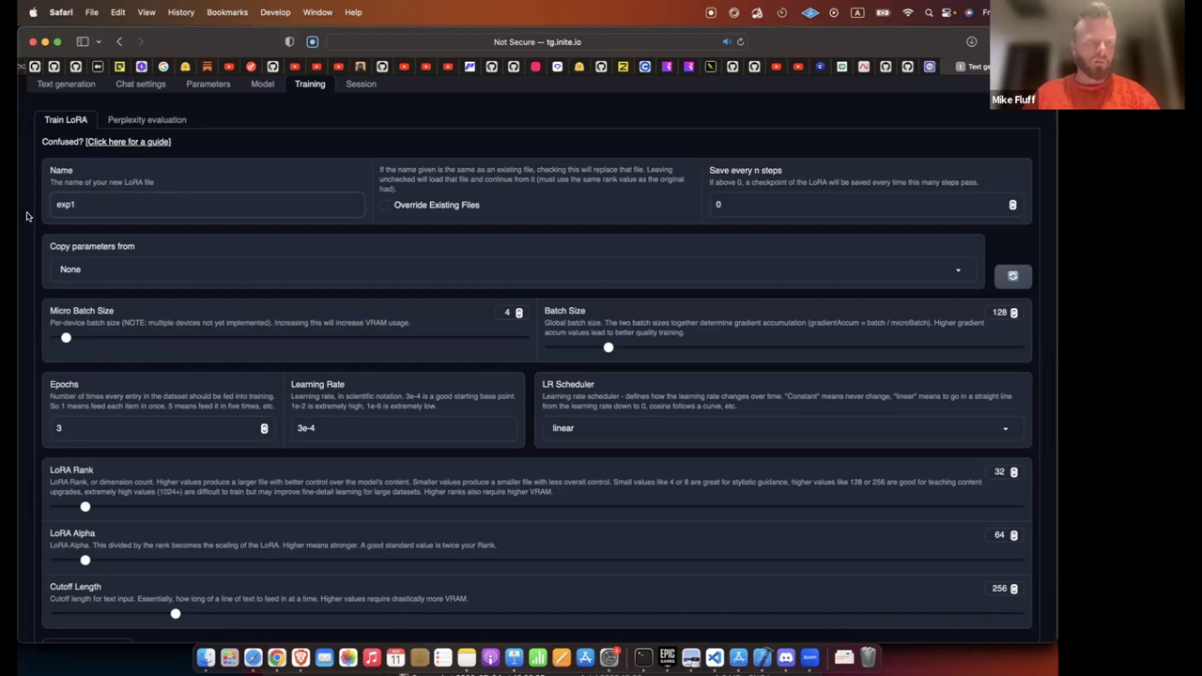
Check which LoRAs are available in the model settings and return to LoRA training.
left_click(262, 84)
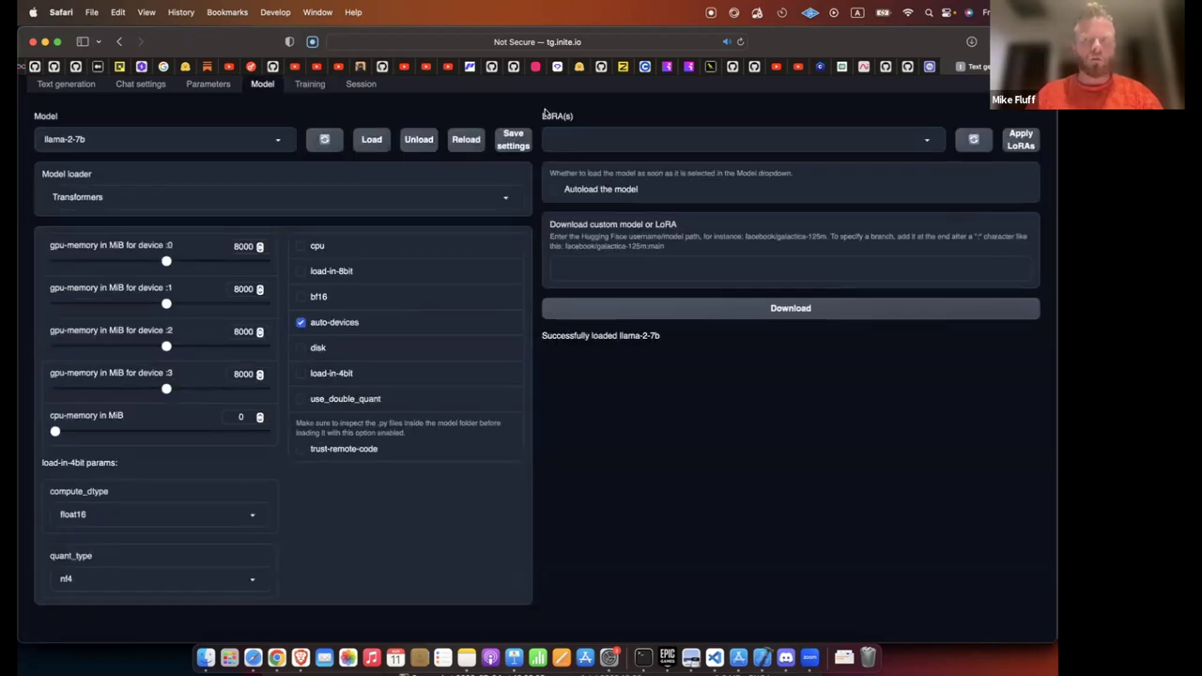
left_click(781, 137)
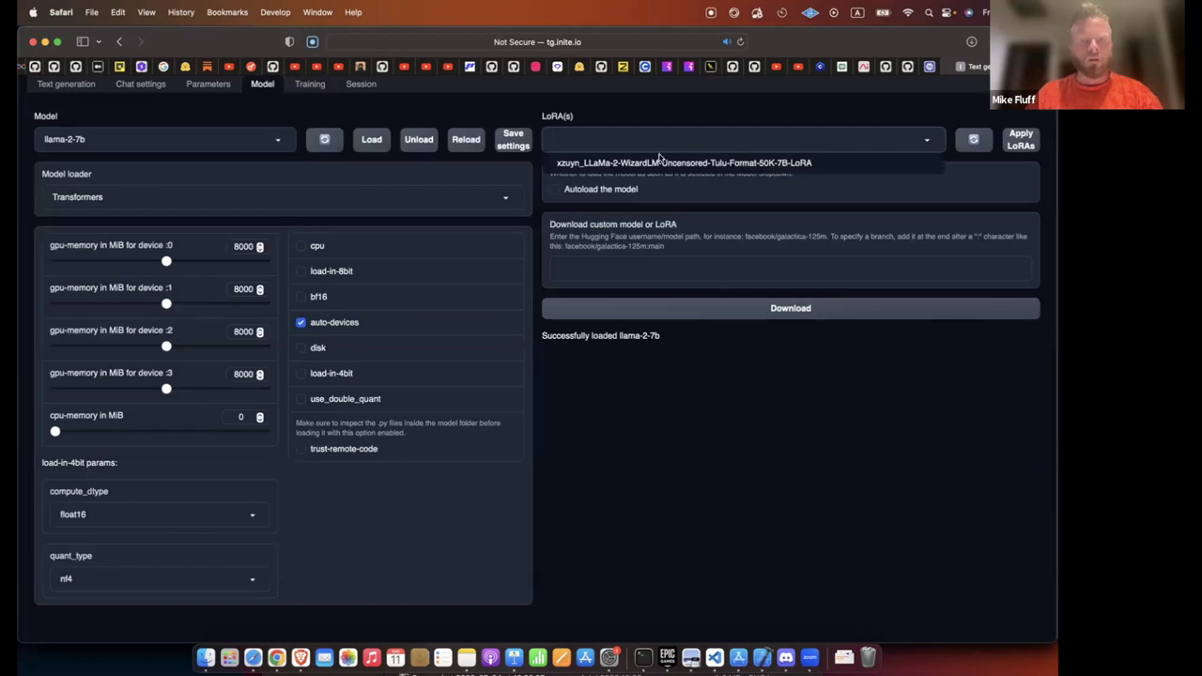
left_click(308, 84)
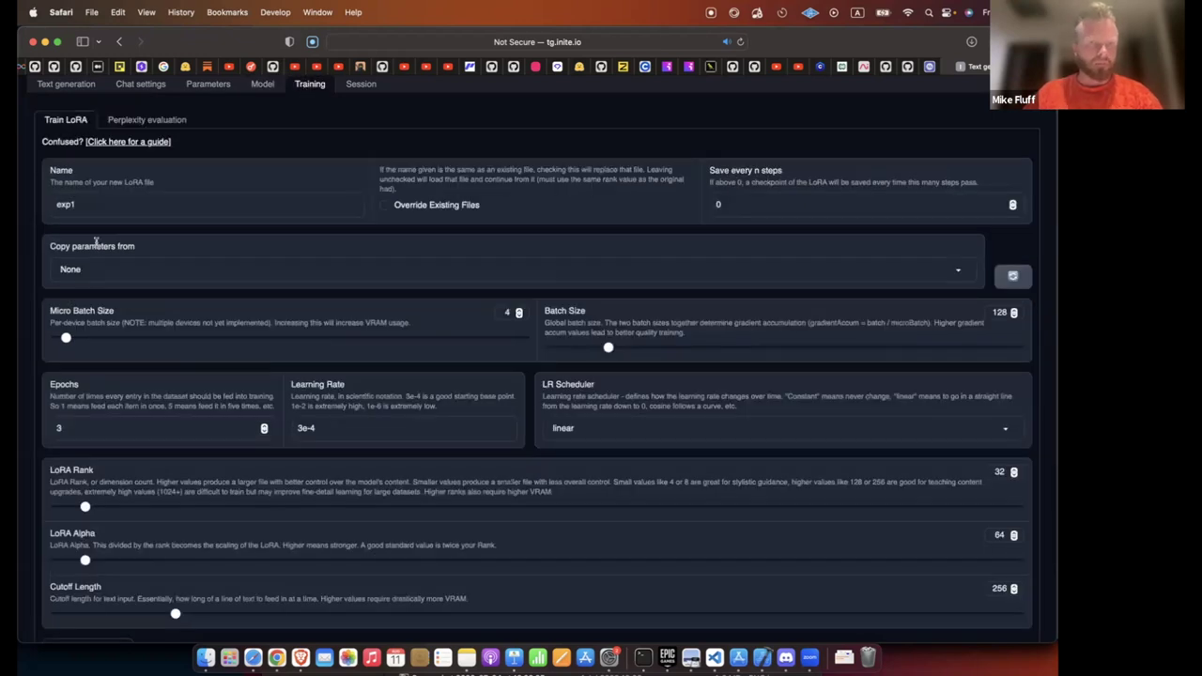
Look through the LoRA training parameters, from the batch sizes down to the dataset and evaluation settings.
scroll(149, 232, "down", 3)
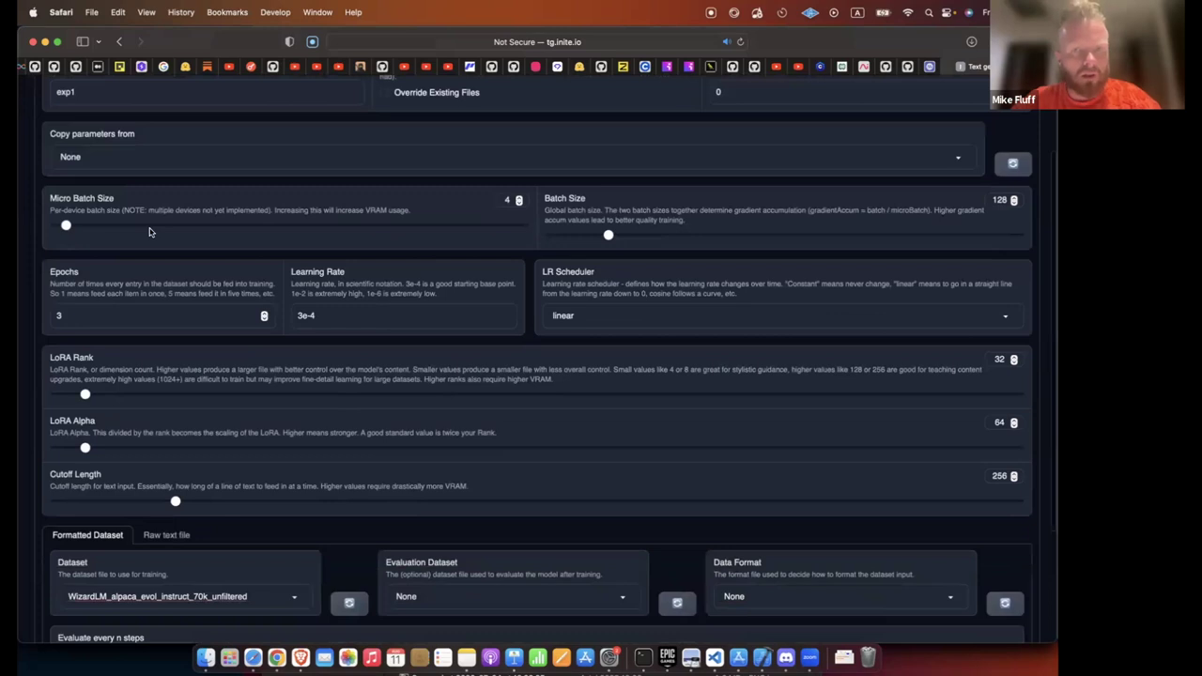
scroll(149, 232, "down", 1)
scroll(723, 282, "down", 2)
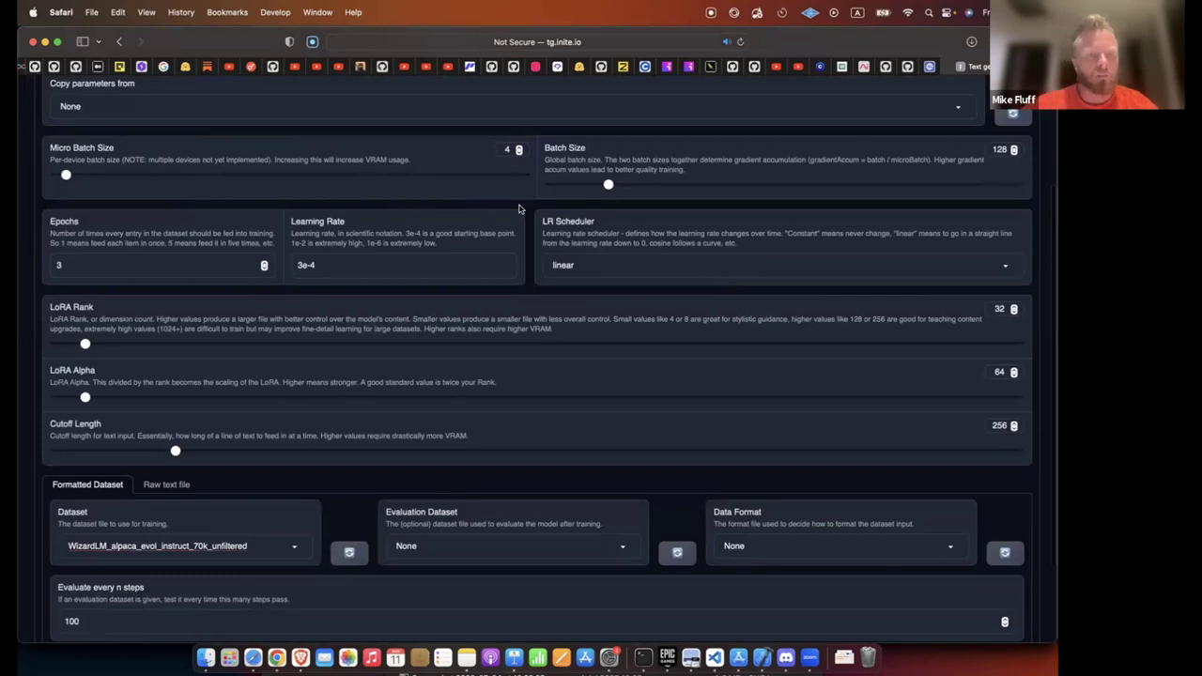
scroll(518, 209, "down", 2)
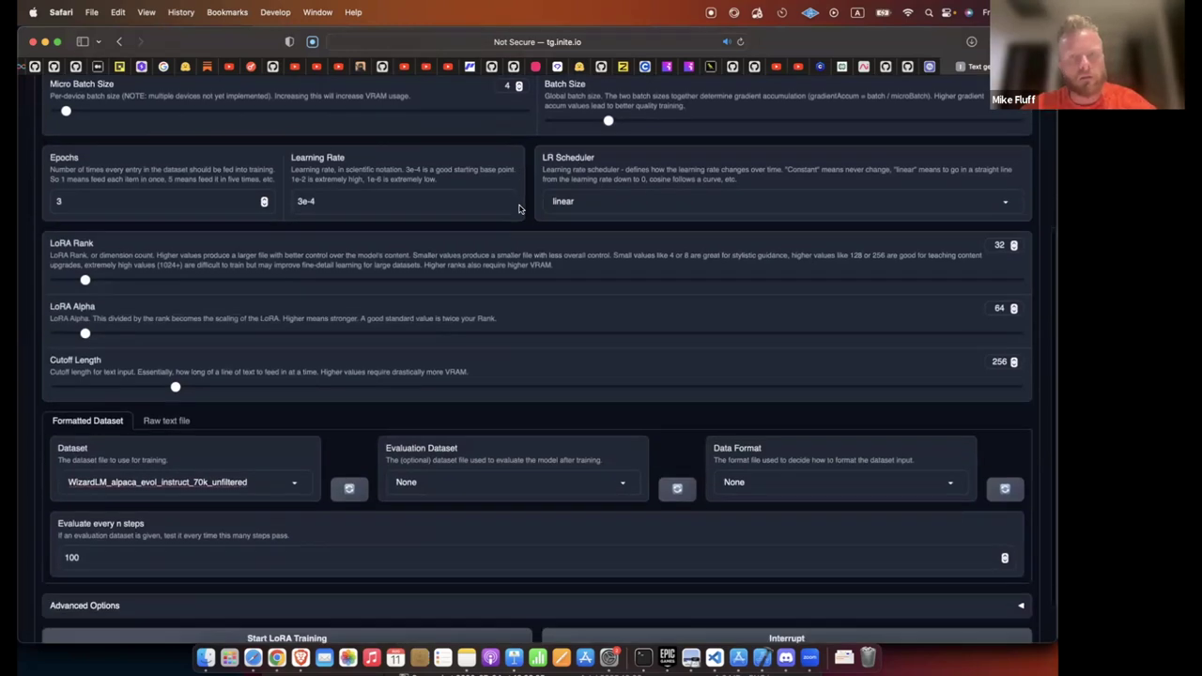
Review the batch size, epochs, learning rate, scheduler, LoRA rank, alpha and cutoff length settings of the LoRA training form.
scroll(519, 208, "up", 1)
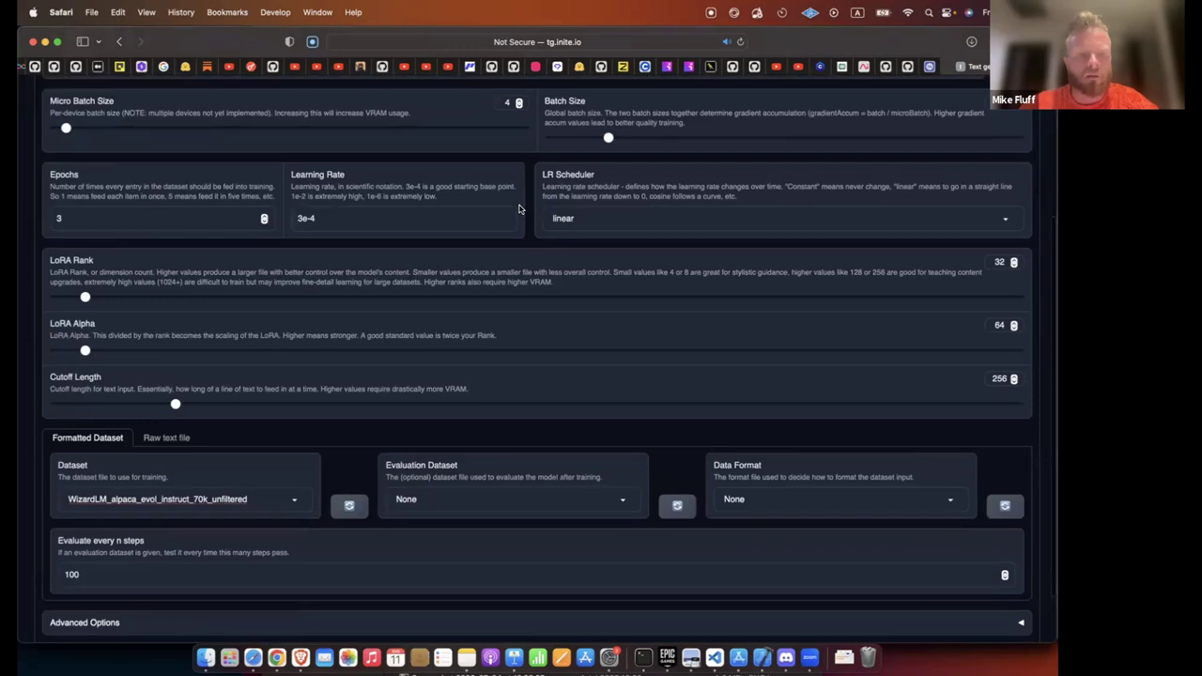
scroll(519, 208, "up", 1)
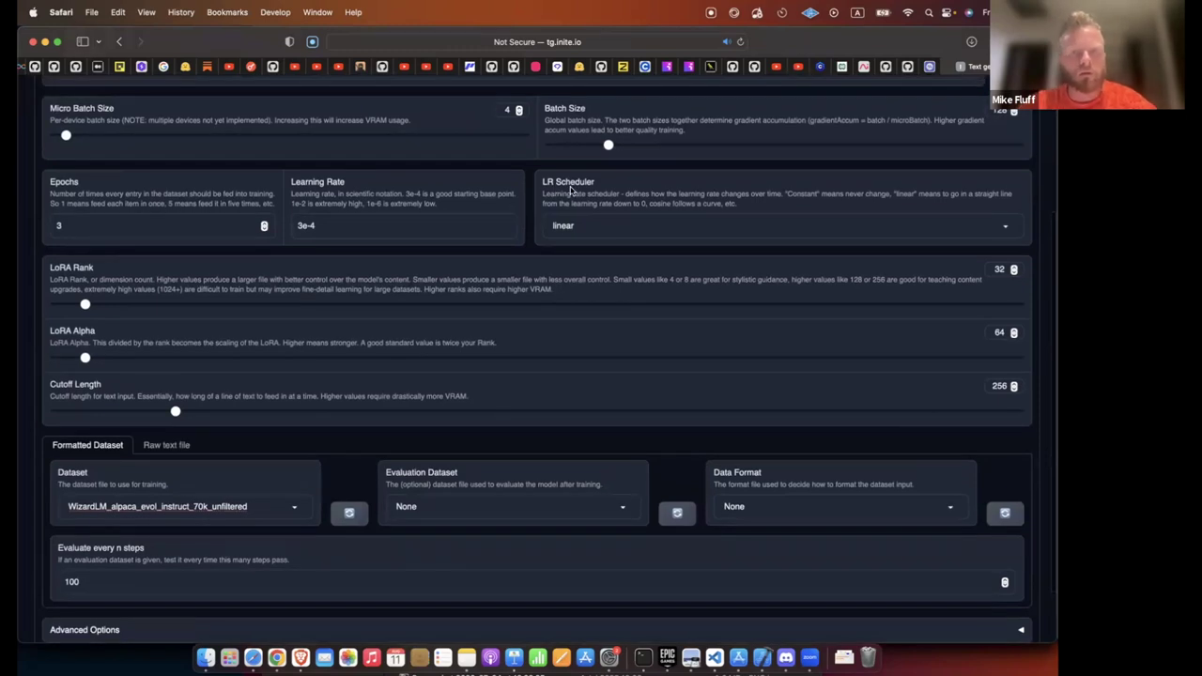
scroll(570, 190, "up", 1)
scroll(570, 188, "up", 2)
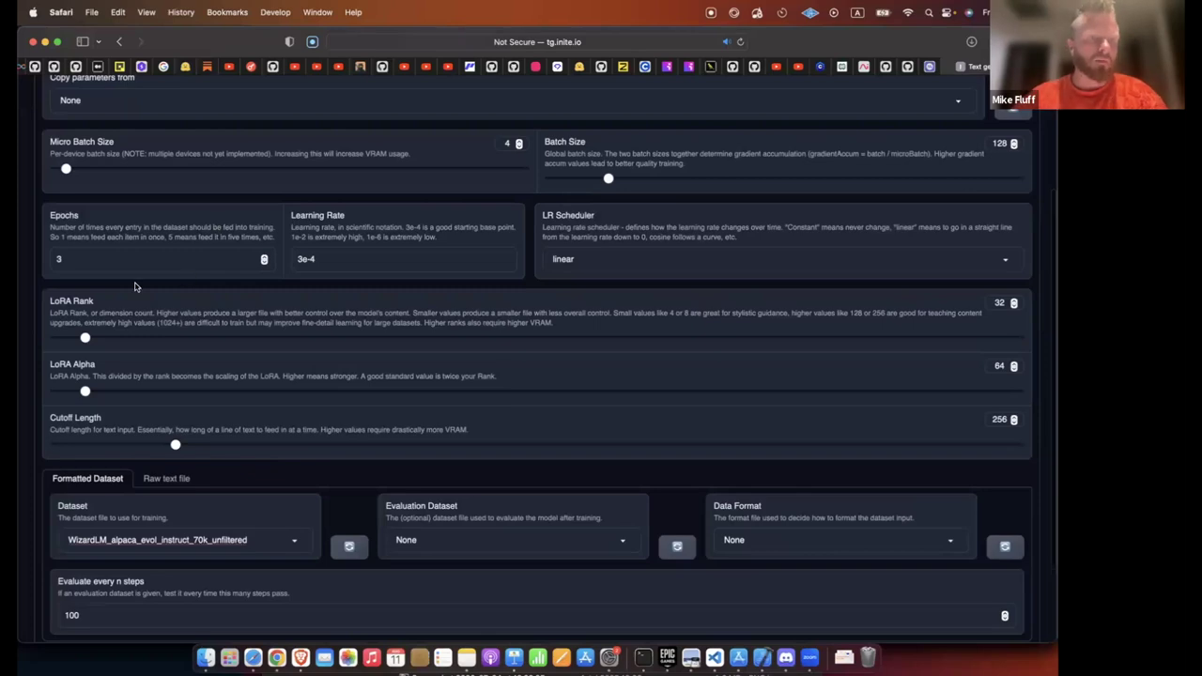
scroll(150, 316, "down", 4)
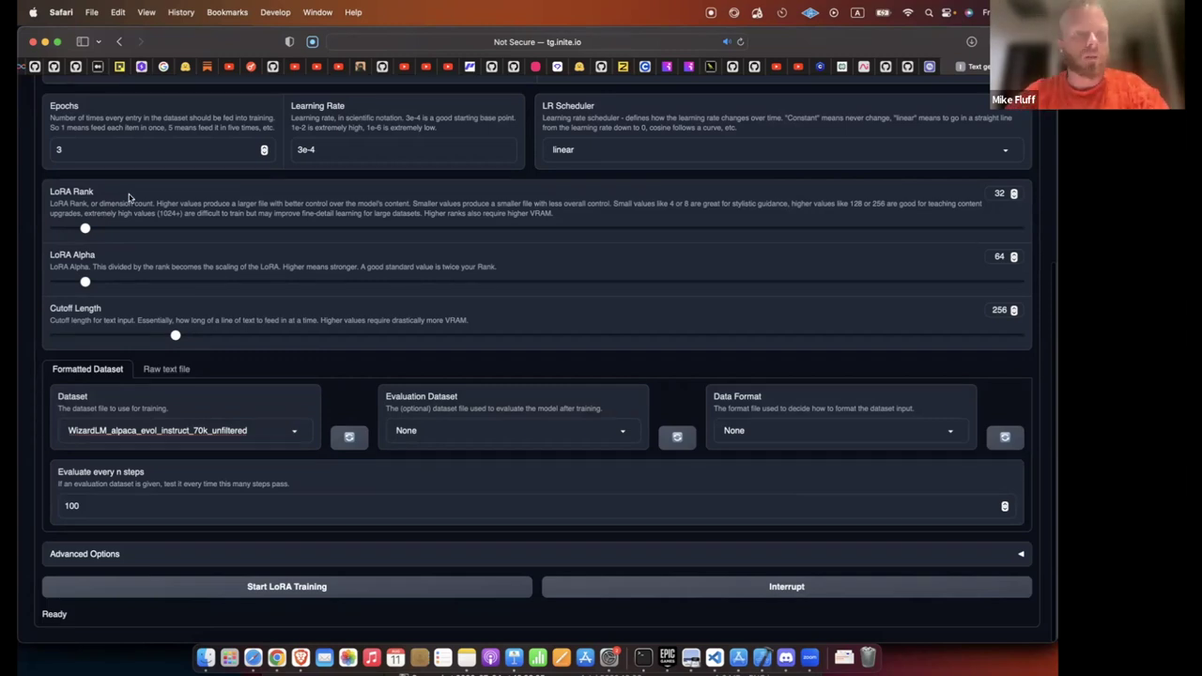
scroll(132, 197, "up", 1)
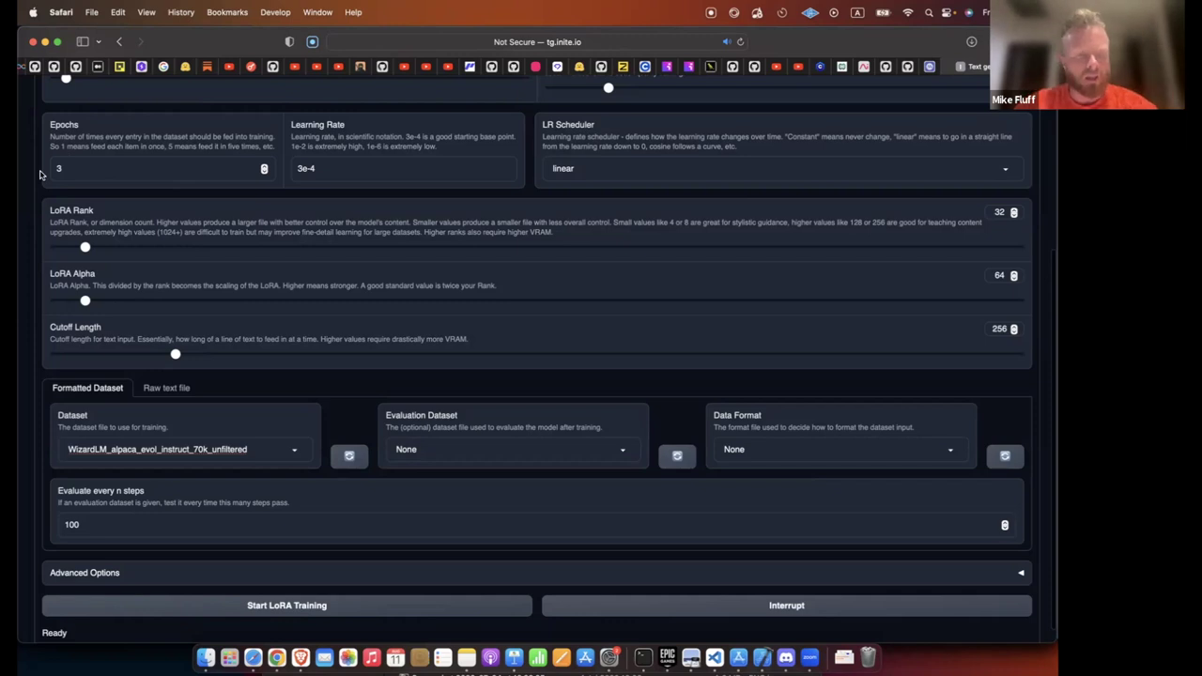
scroll(38, 175, "up", 1)
scroll(37, 176, "down", 2)
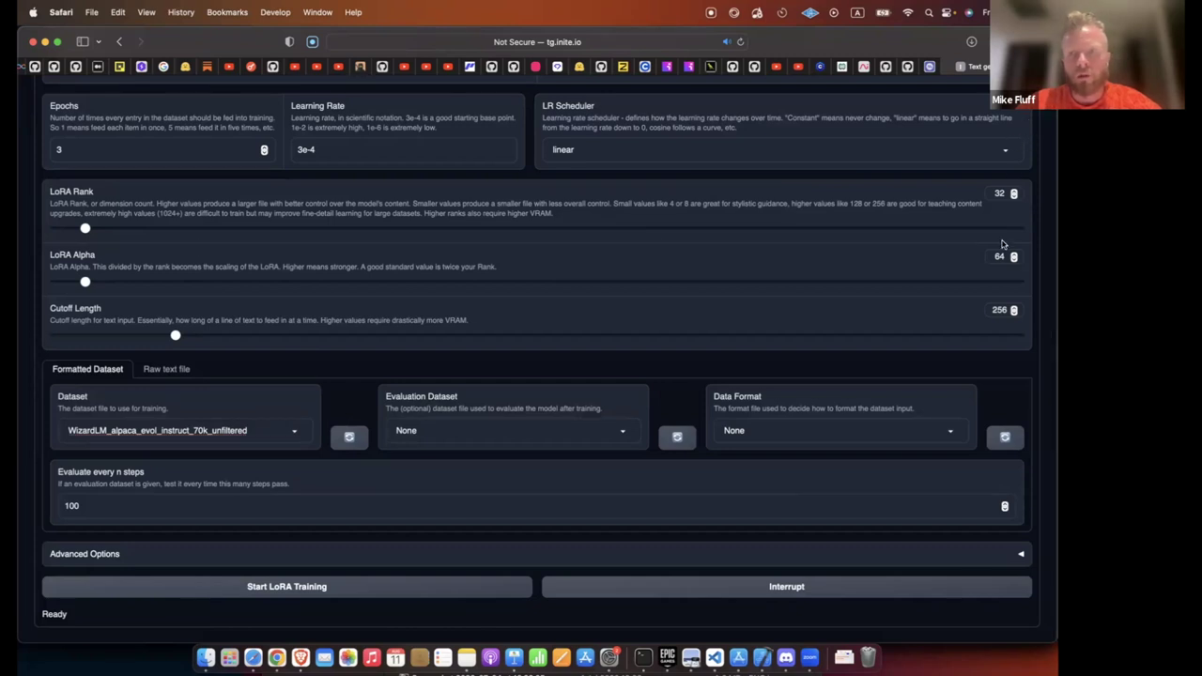
Set the LoRA Rank to 4, the Epochs to 1 and the LoRA Alpha to 8.
left_click_drag(85, 230, 54, 230)
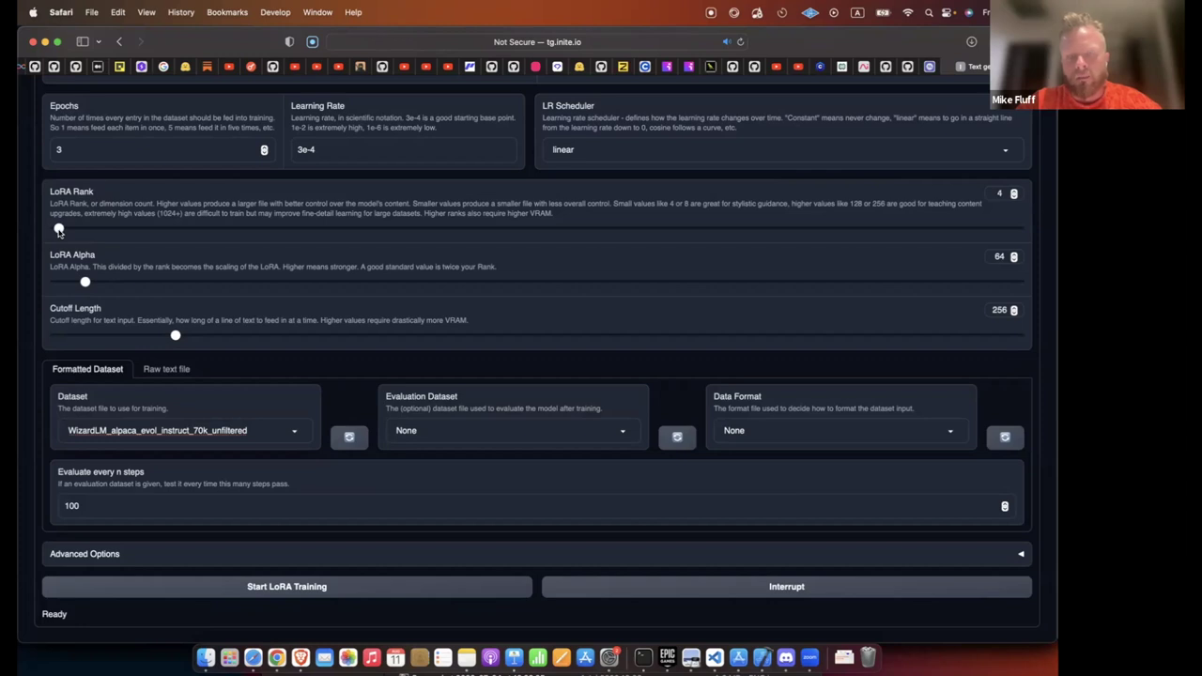
left_click_drag(56, 230, 84, 234)
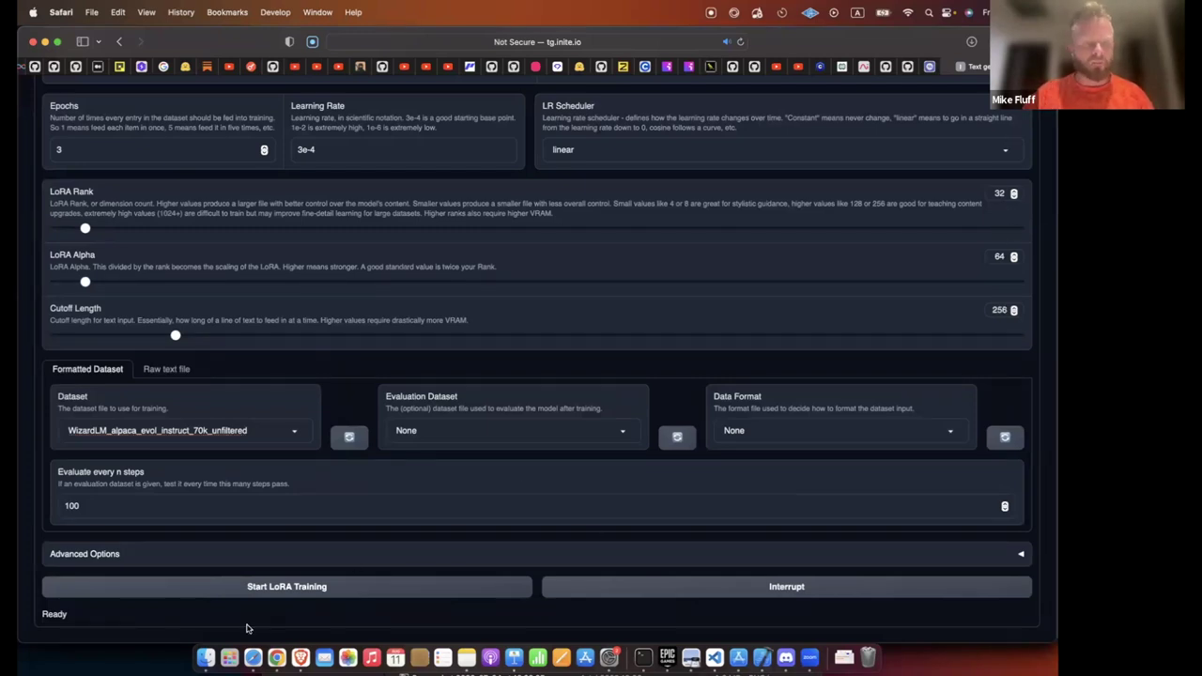
left_click_drag(87, 229, 59, 229)
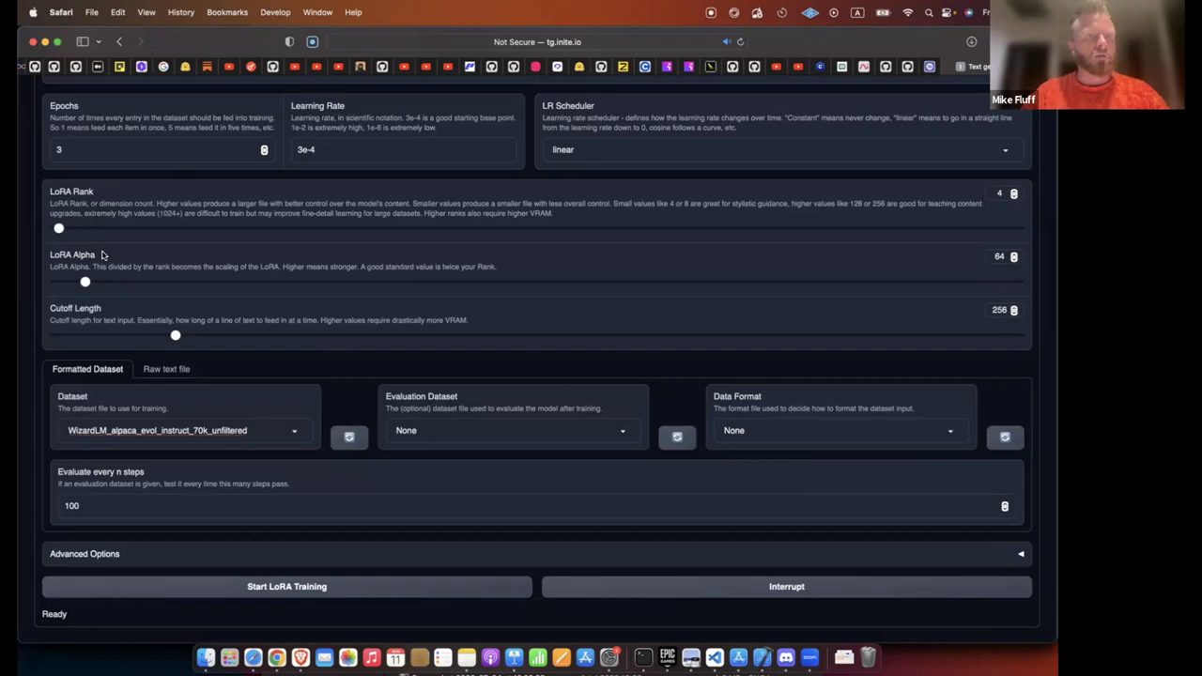
left_click(70, 150)
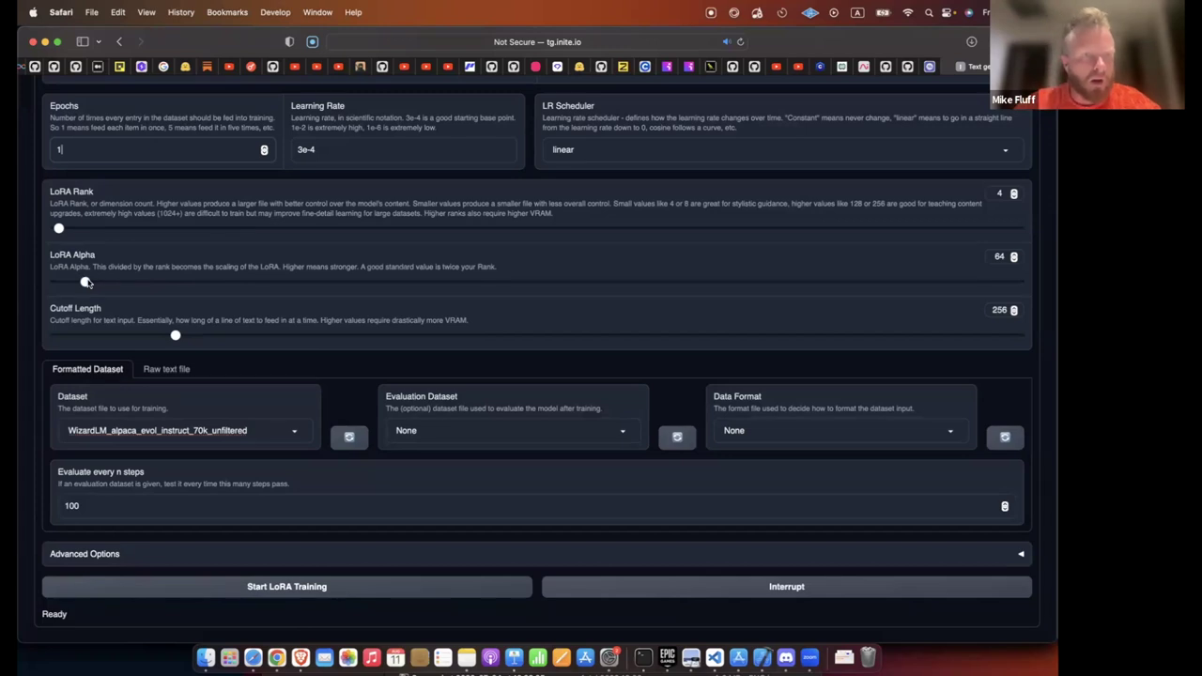
left_click_drag(86, 282, 57, 282)
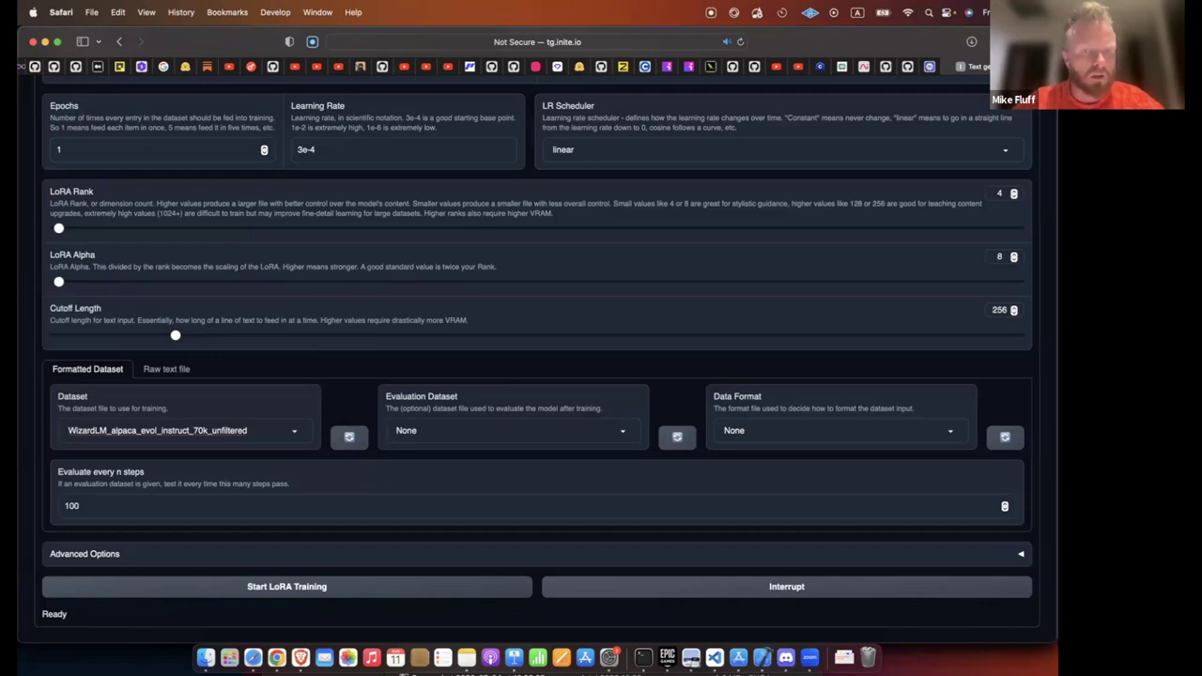
Choose alpaca-format as the data format and check that WizardLM_alpaca_evol_instruct_70k_unfiltered is the selected training dataset.
left_click(751, 427)
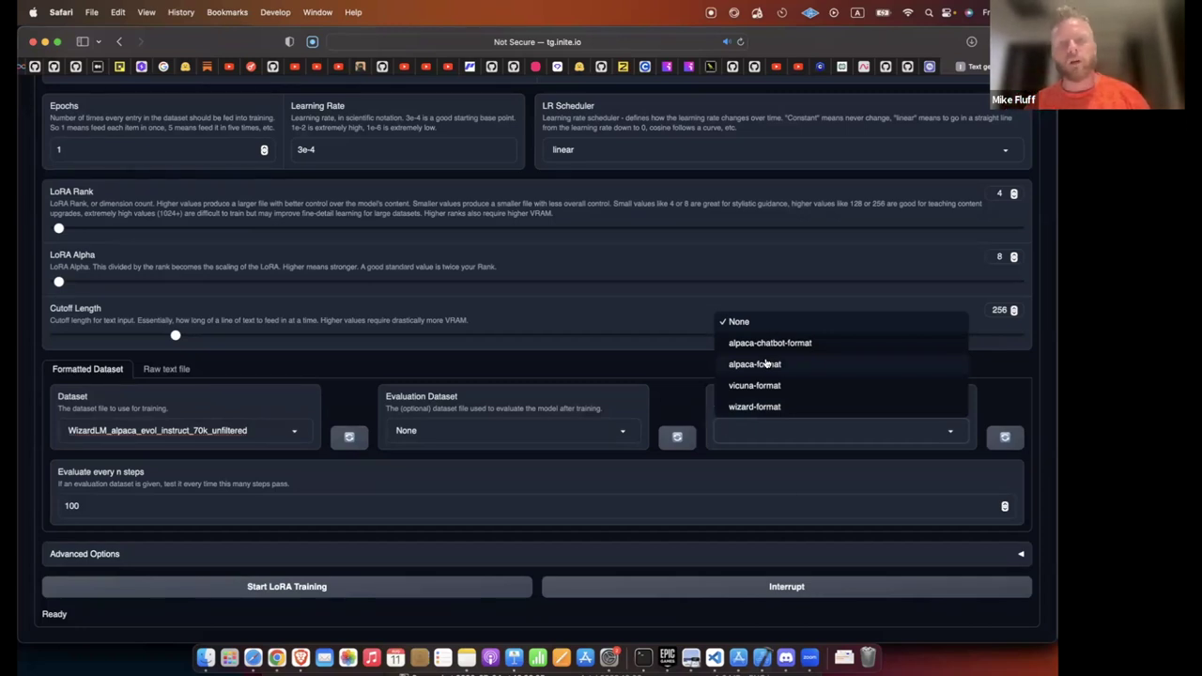
left_click(756, 366)
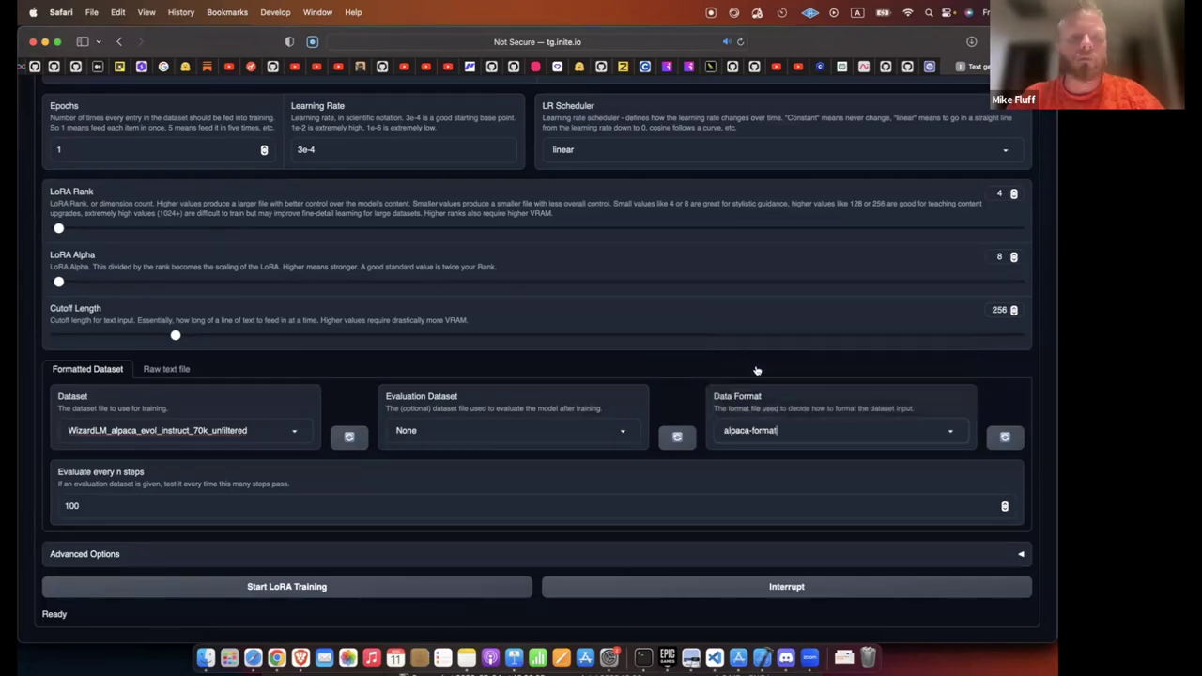
left_click(270, 434)
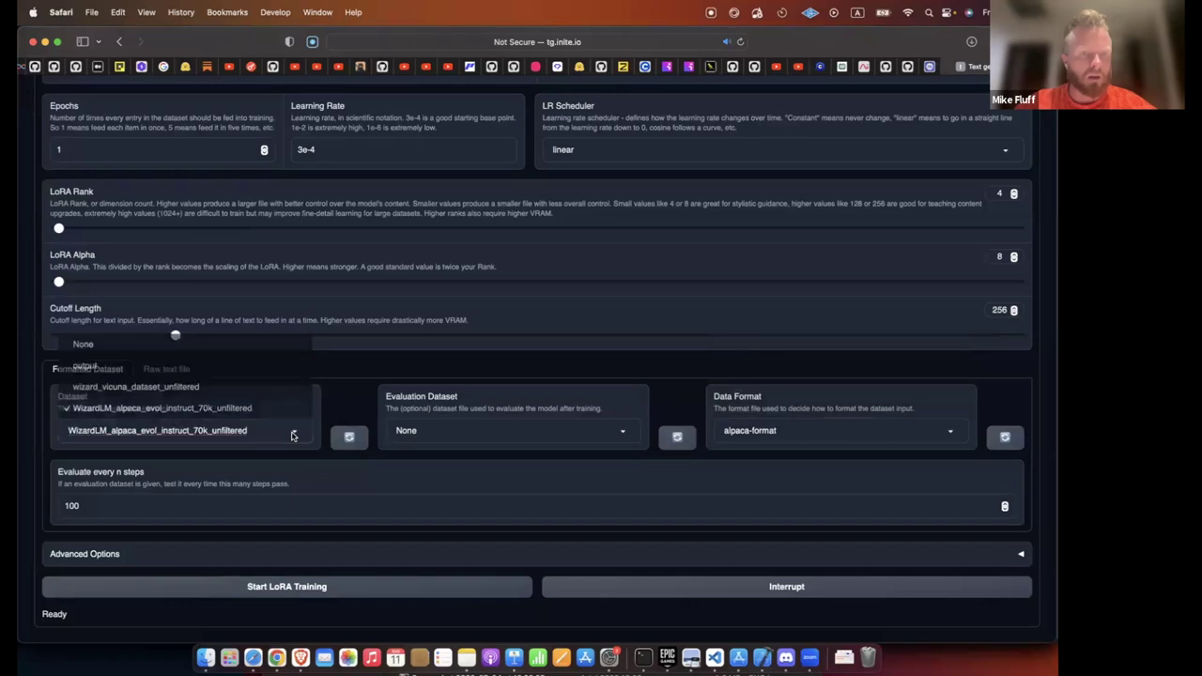
left_click(385, 369)
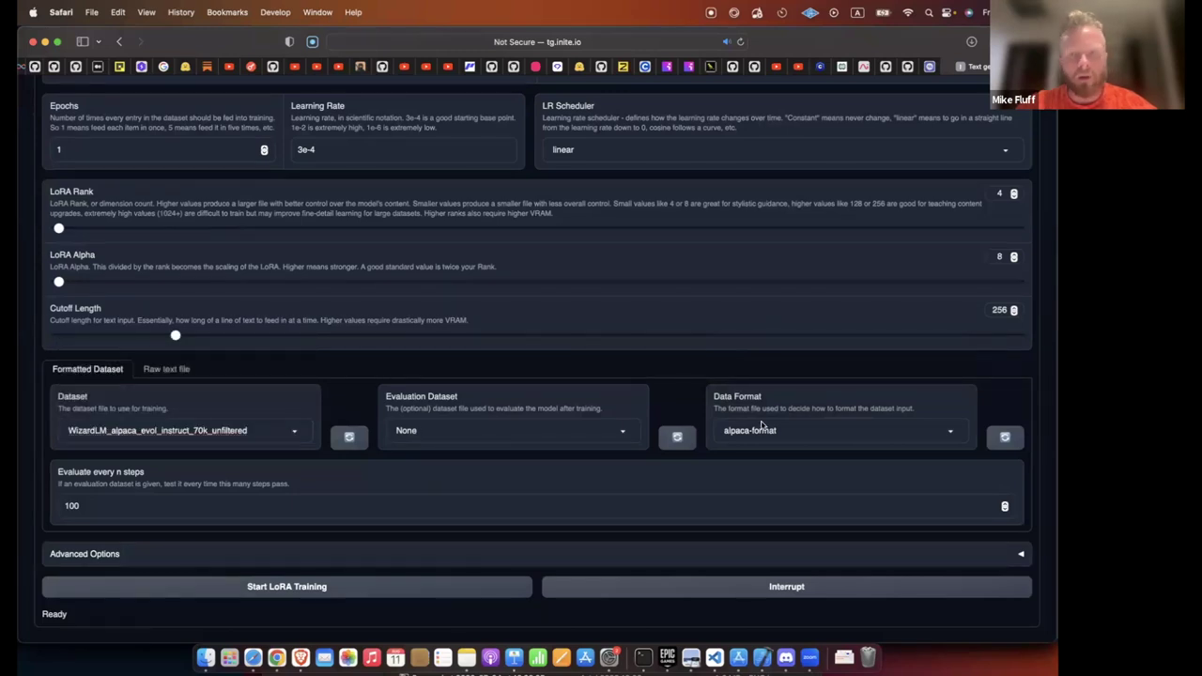
Look at the raw text file training options and the available text files, and return to the formatted dataset settings.
left_click(166, 369)
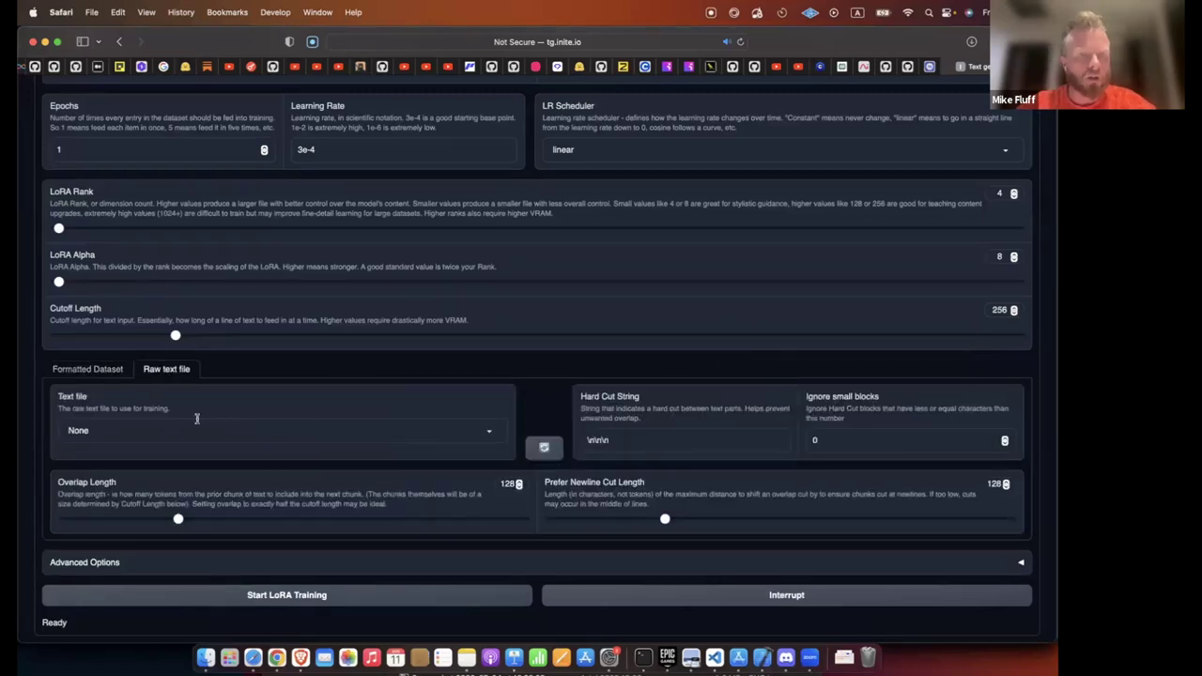
left_click(242, 434)
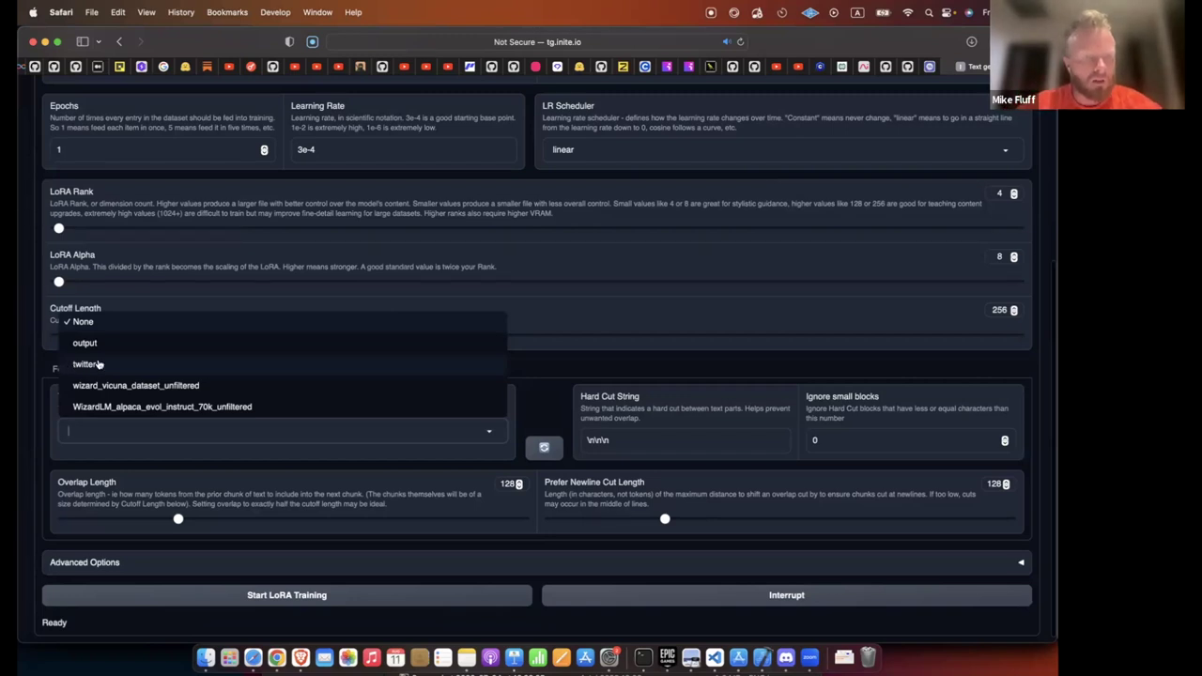
left_click(68, 457)
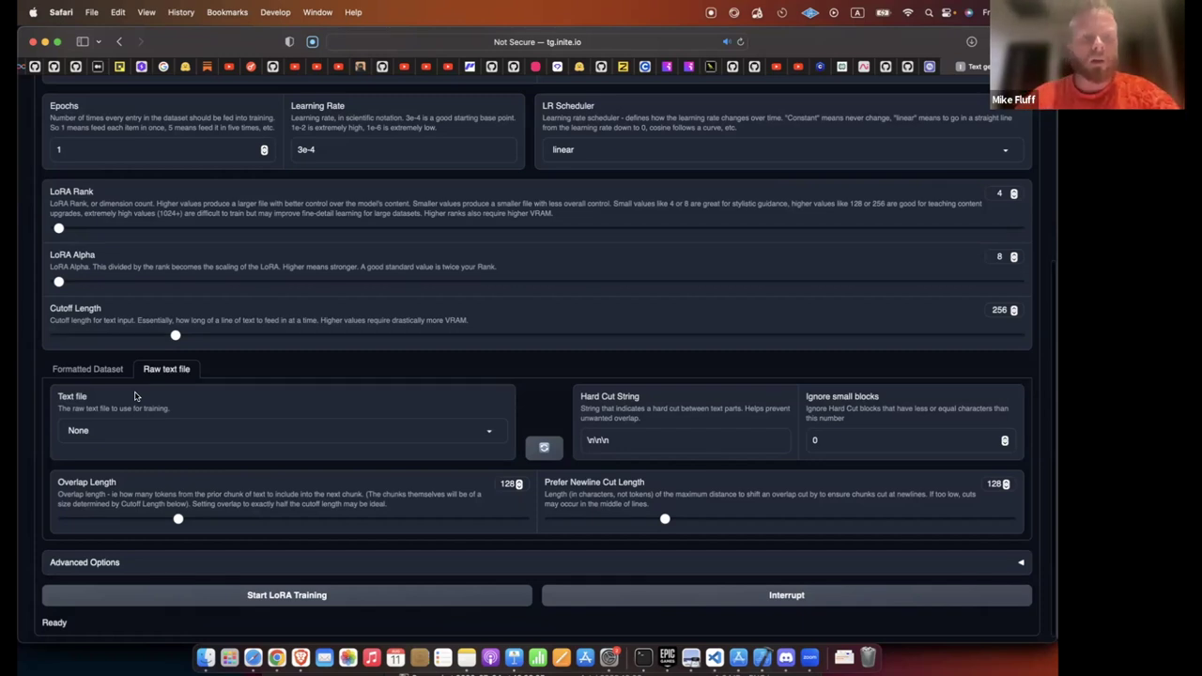
left_click(114, 372)
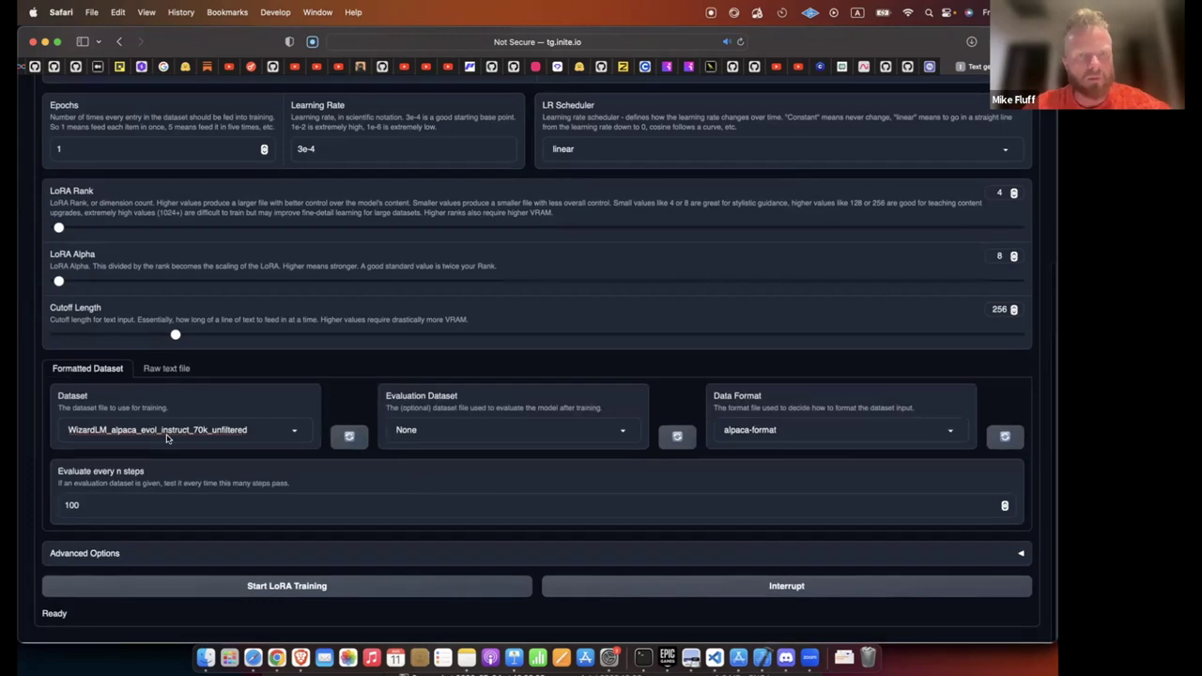
Start the LoRA training and follow its progress in the Terminal log of the web UI server.
left_click(301, 590)
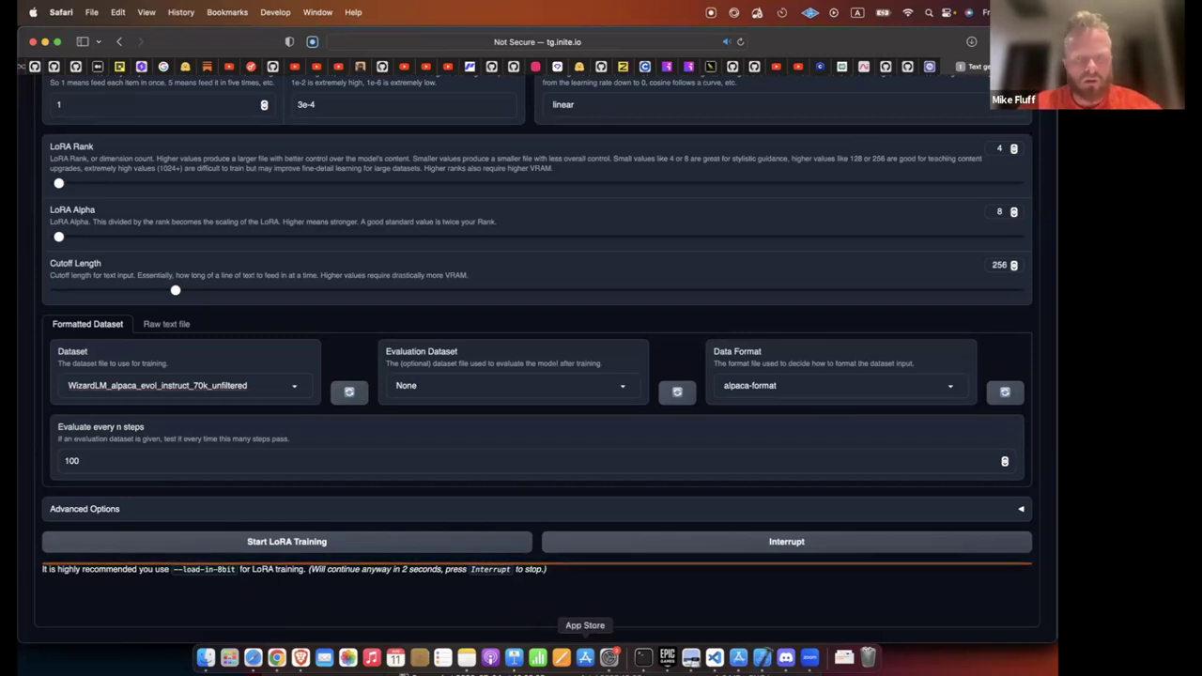
left_click(643, 658)
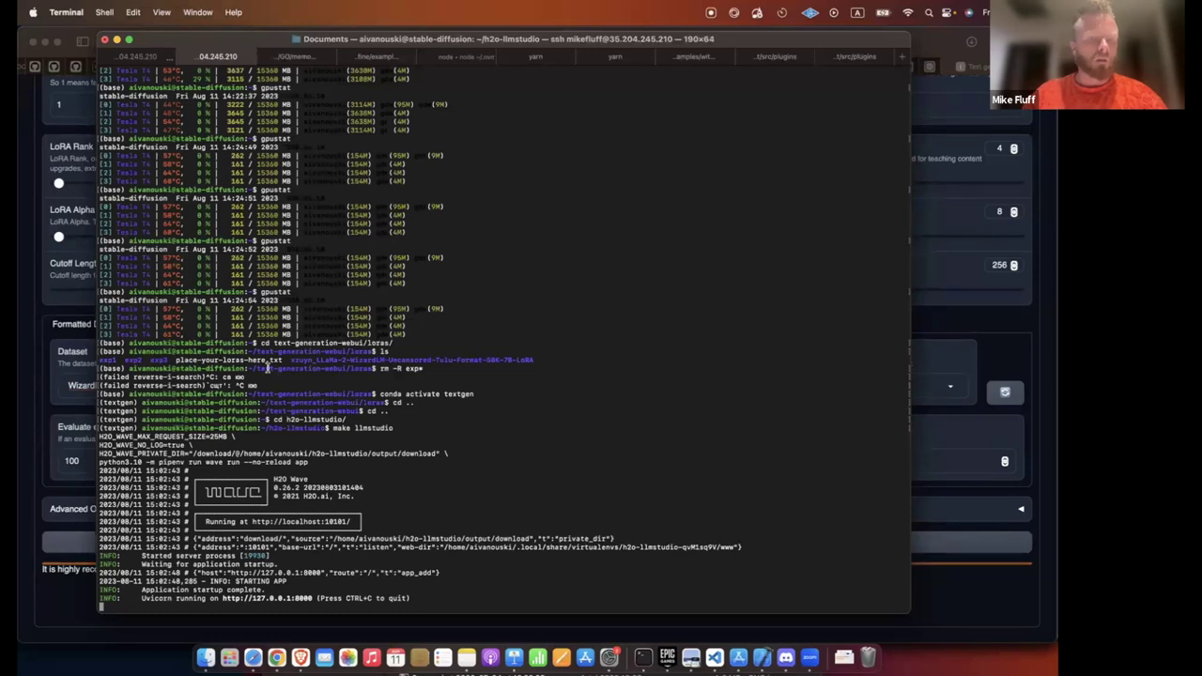
left_click_drag(237, 47, 378, 105)
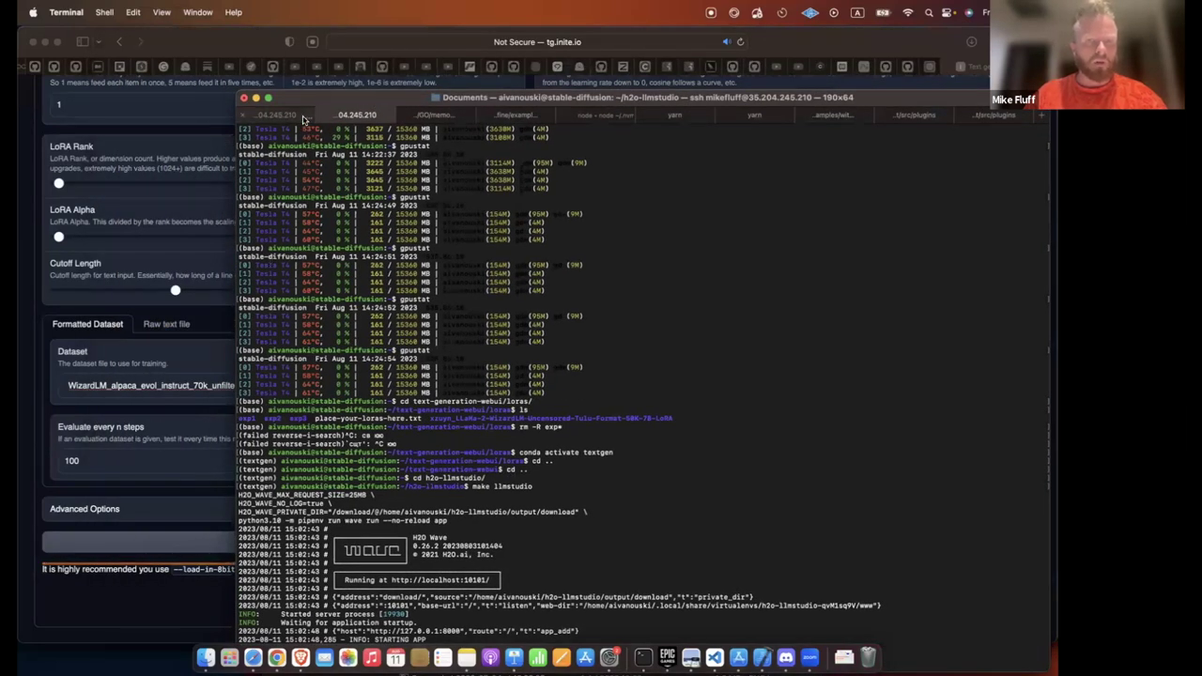
key("super+grave")
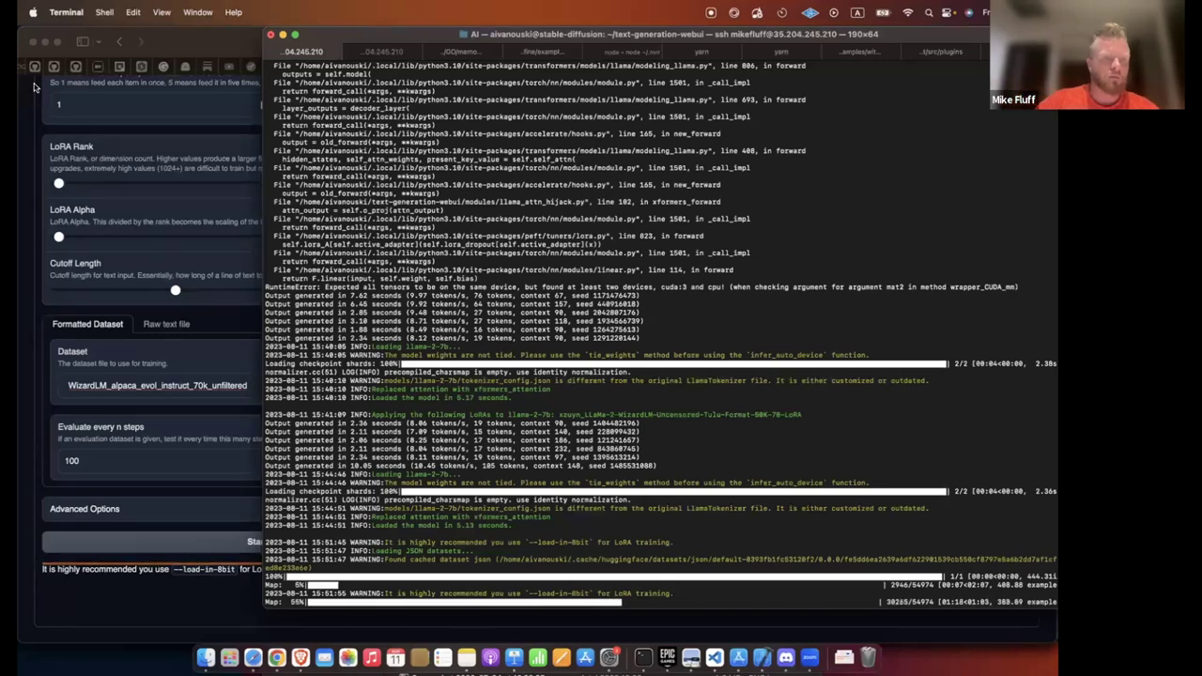
left_click(74, 330)
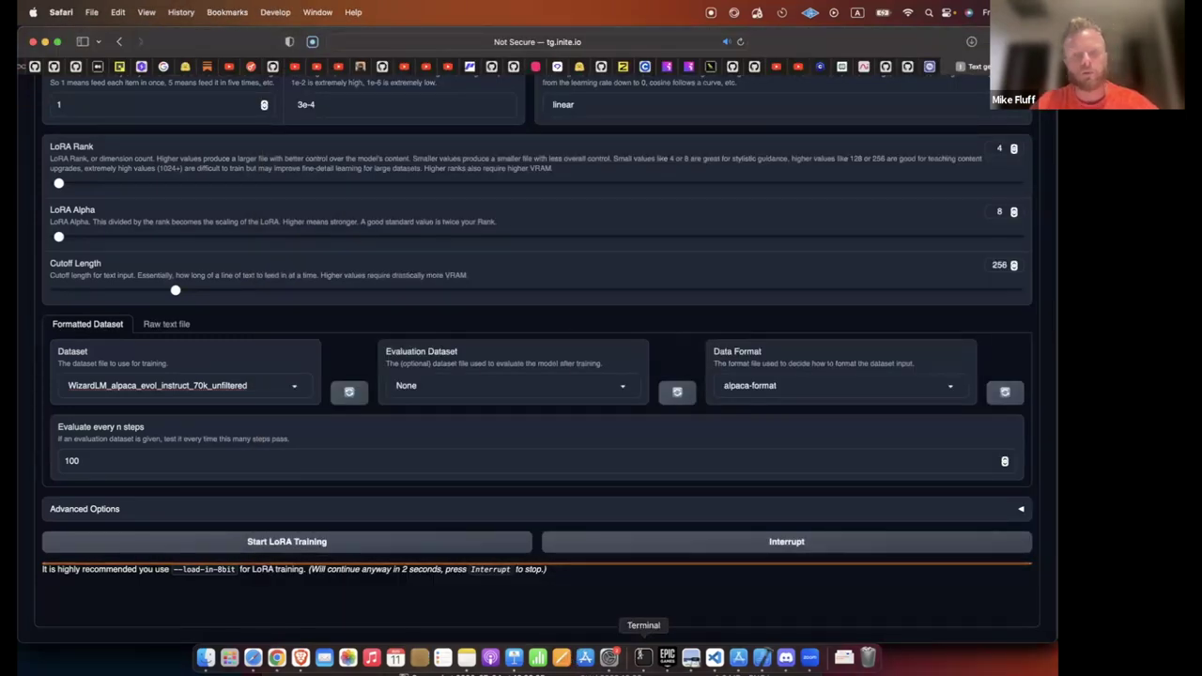
left_click(643, 657)
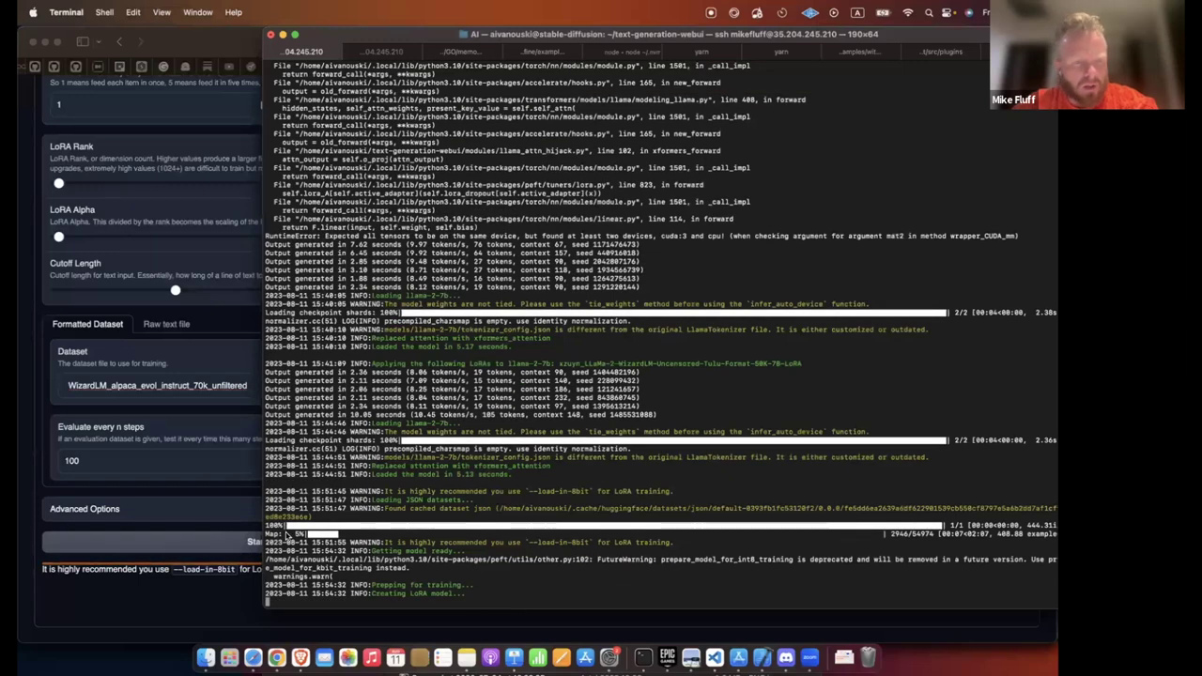
left_click(41, 607)
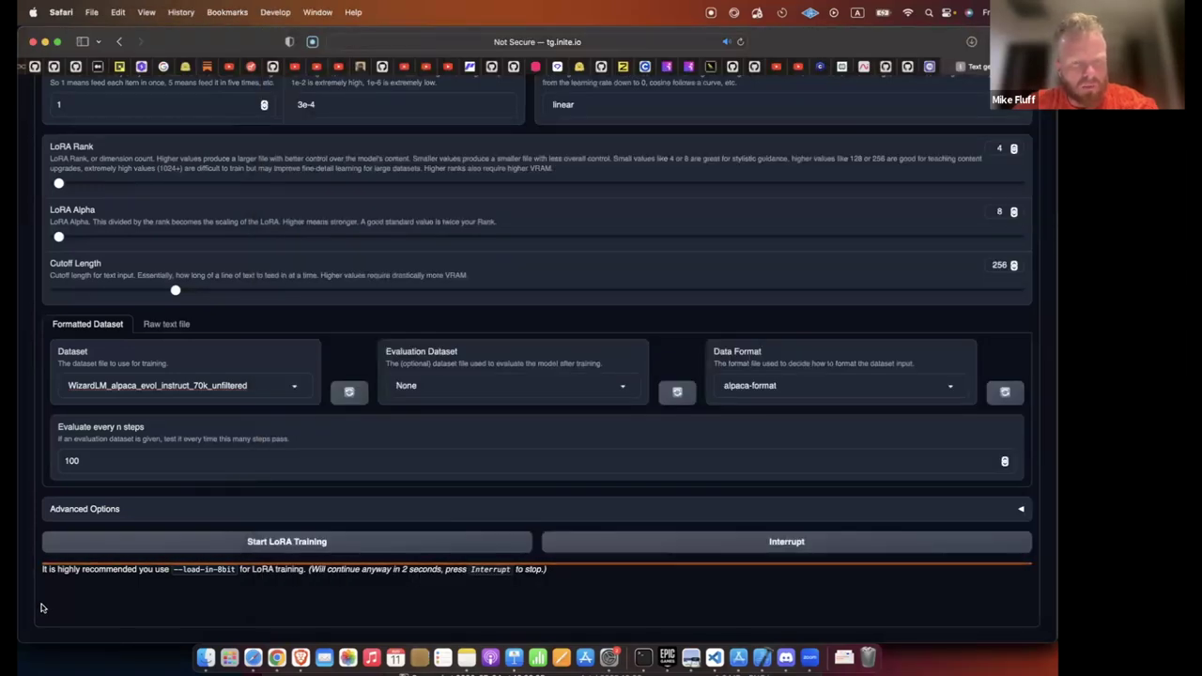
left_click(644, 658)
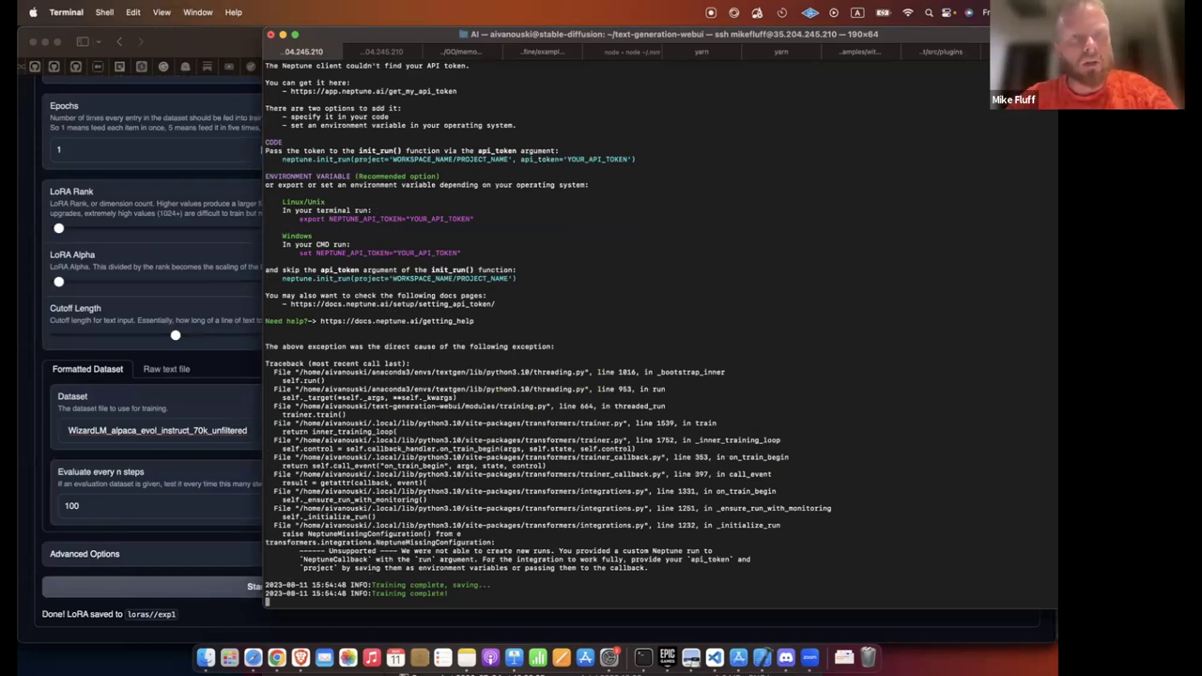
Stop the web UI server and export the NEPTUNE_PROJECT and NEPTUNE_API_TOKEN environment variables with the project name and API token.
key("ctrl+c")
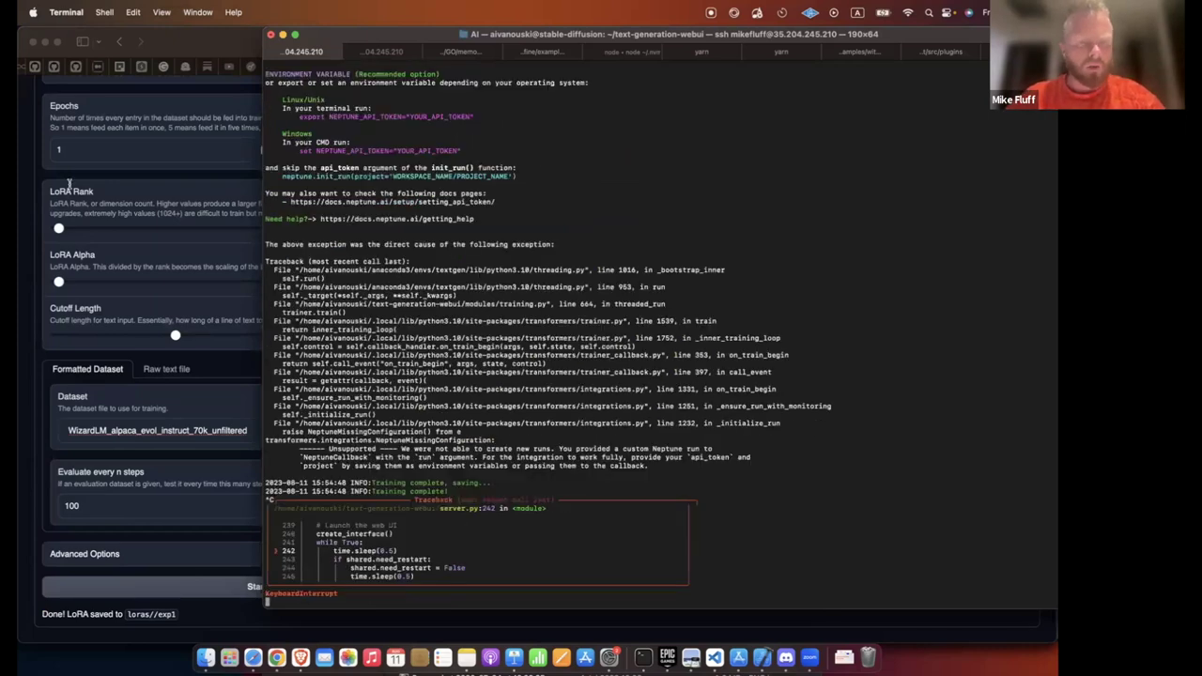
key("ctrl+c")
key("ctrl+r")
type("expo")
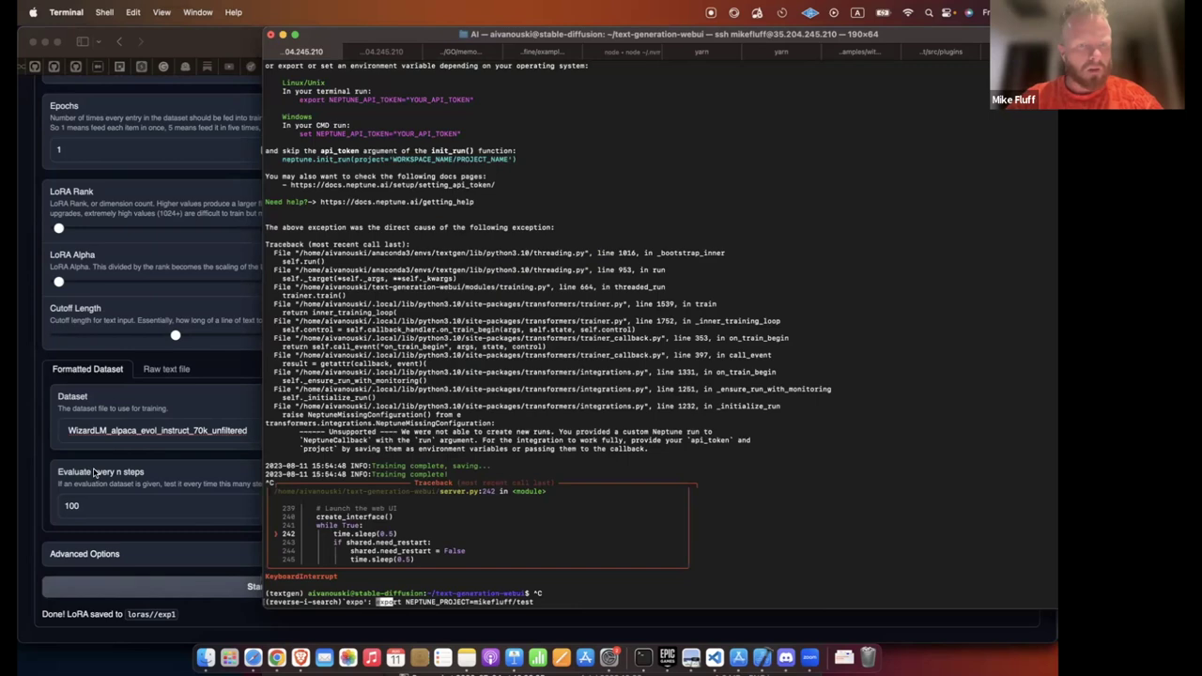
key("Return")
key("Down")
key("Return")
Relaunch the web UI server with python3 server.py --chat --auto-devices --xformers.
key("Down")
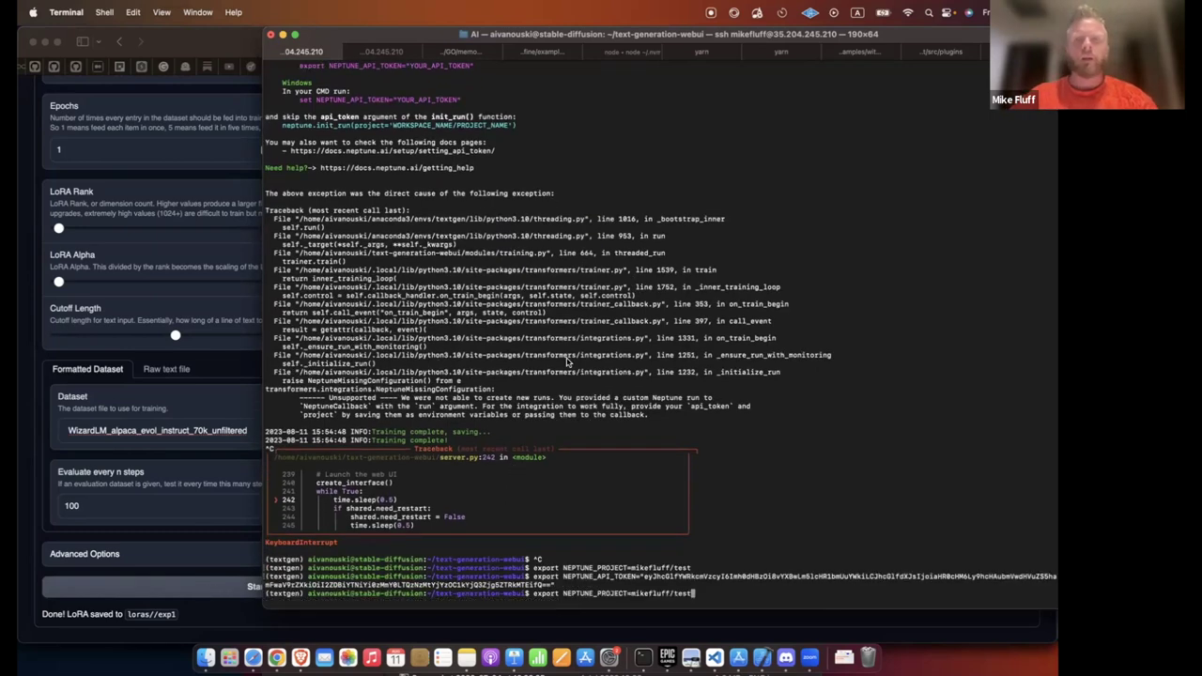
key("Down")
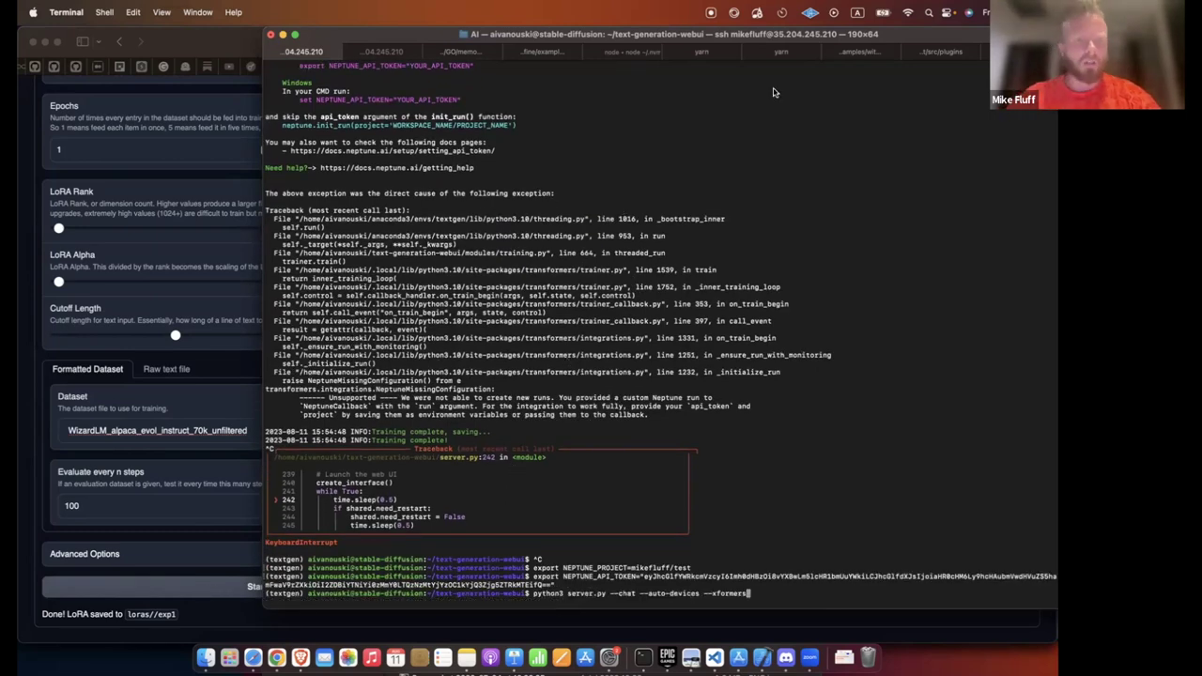
key("Return")
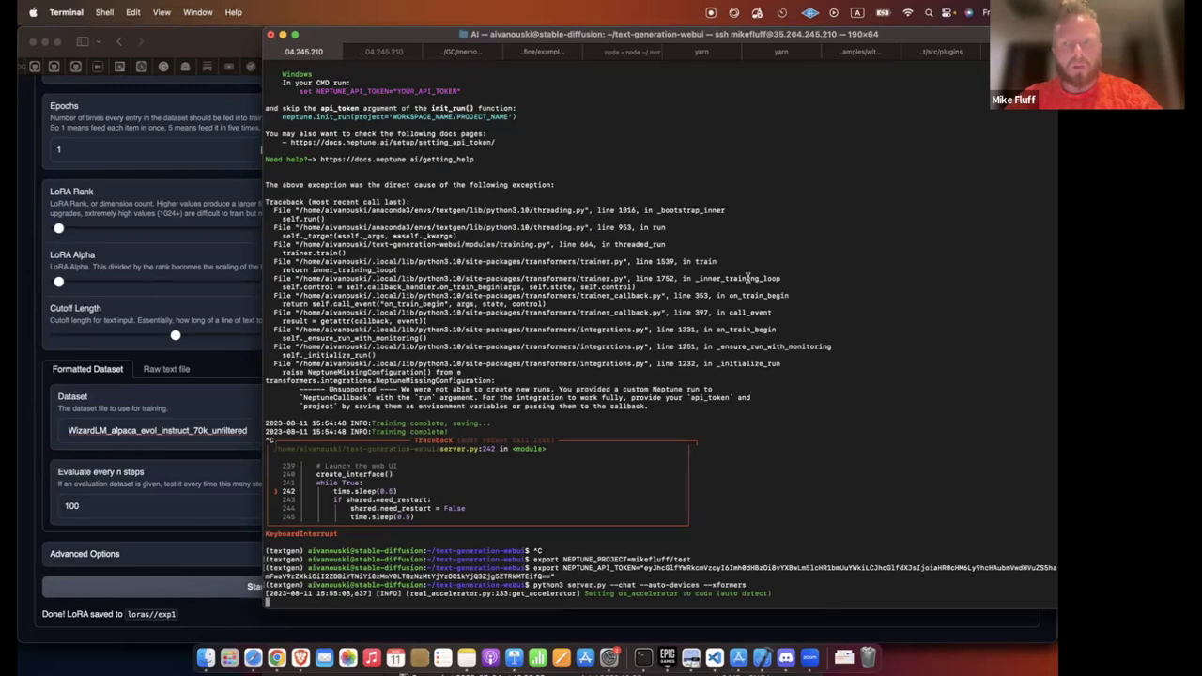
Switch to the Neptune monitoring page of run TES-3 in Safari and show only gpu_0 in the GPU chart.
key("super+Tab")
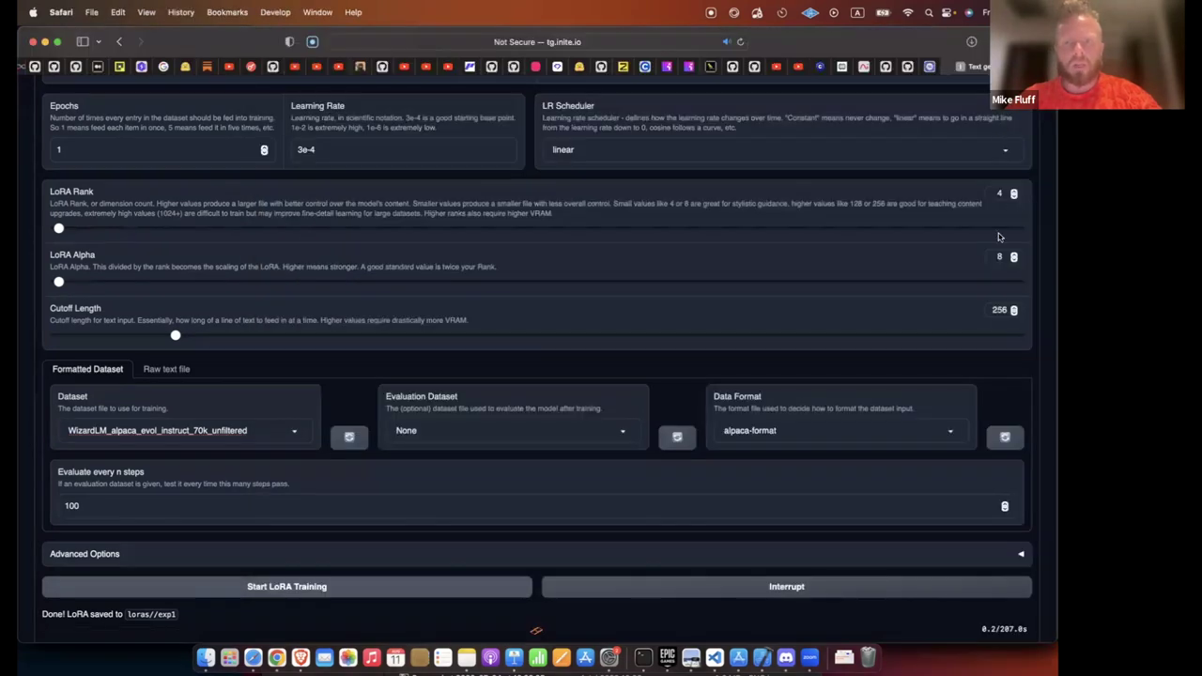
key("ctrl+shift+Tab")
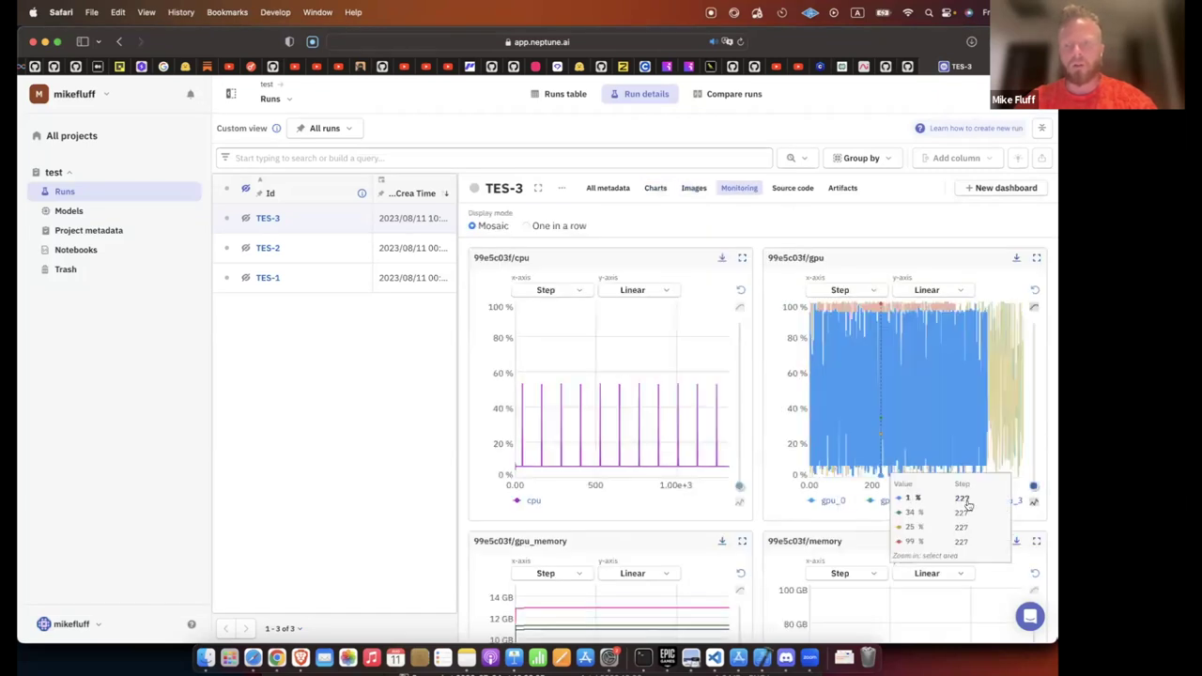
left_click(936, 502)
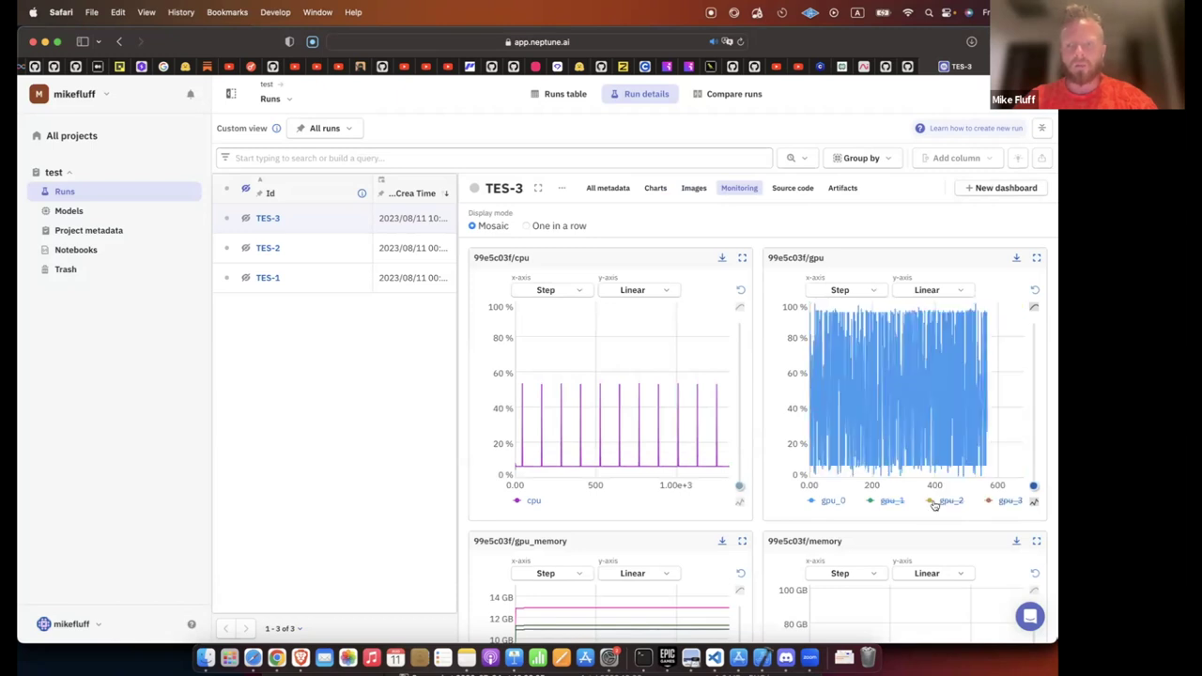
Show the gpu_1, gpu_2 and gpu_3 series again in the GPU chart of run TES-3.
left_click(934, 503)
left_click(1004, 502)
left_click(885, 502)
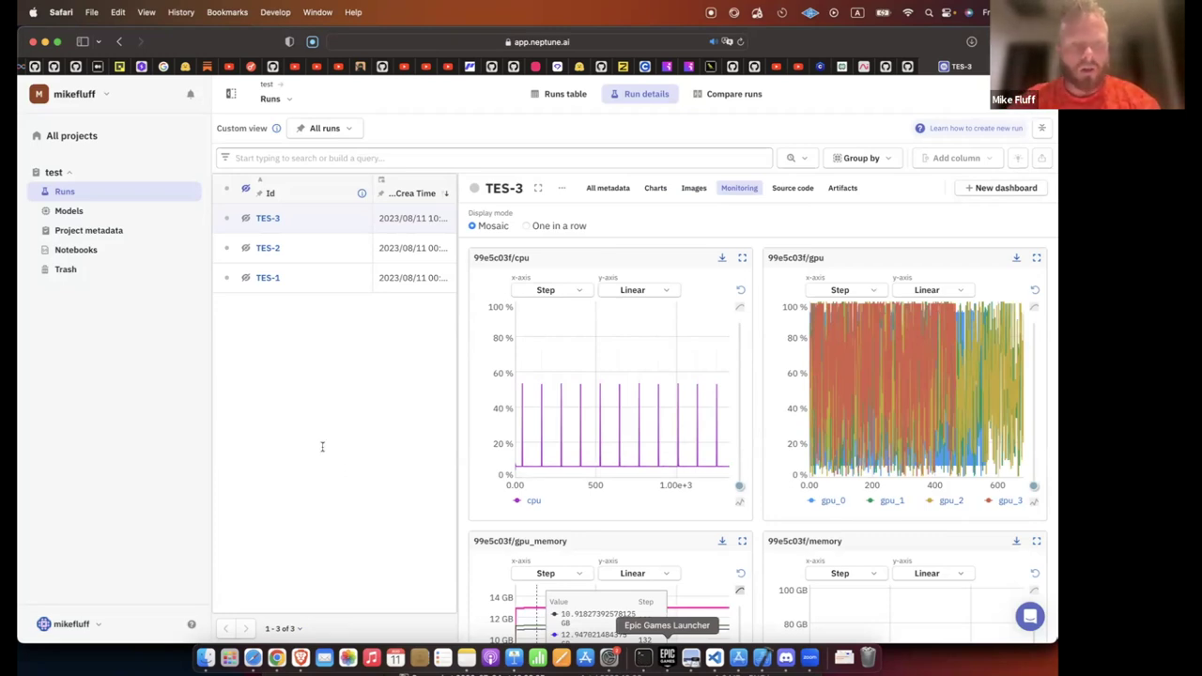
Switch to the text-generation web UI in Safari and load the llama-2-7b model with the Transformers loader.
key("super+Tab")
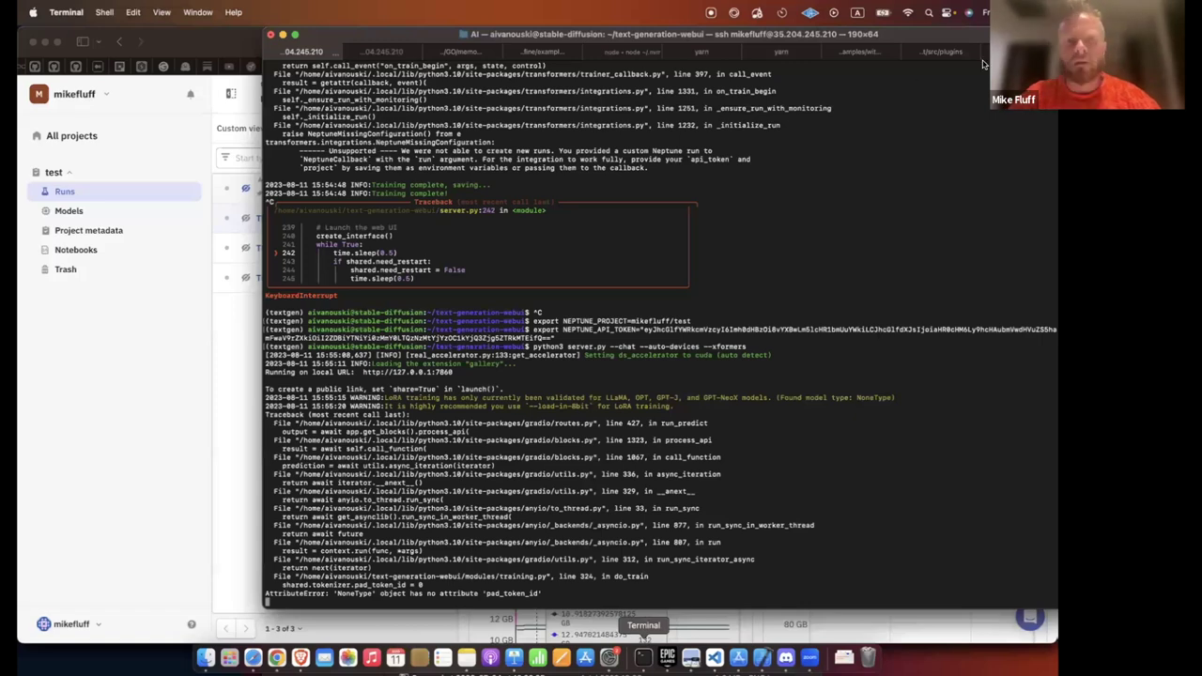
left_click(176, 169)
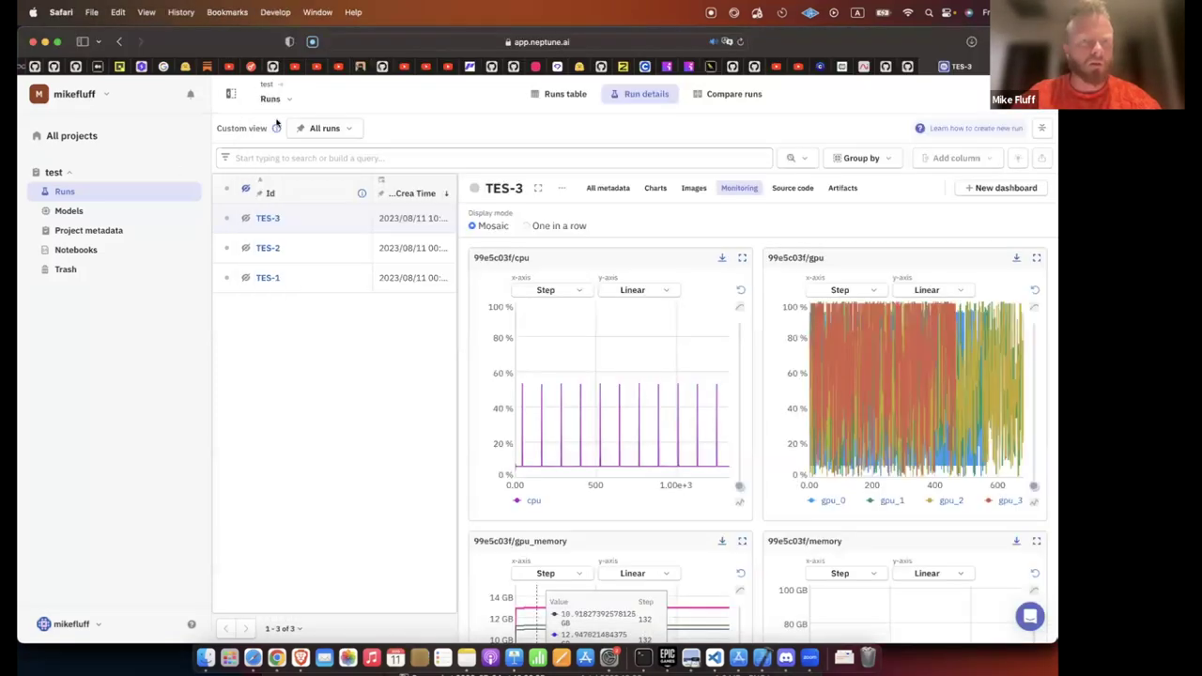
key("ctrl+Tab")
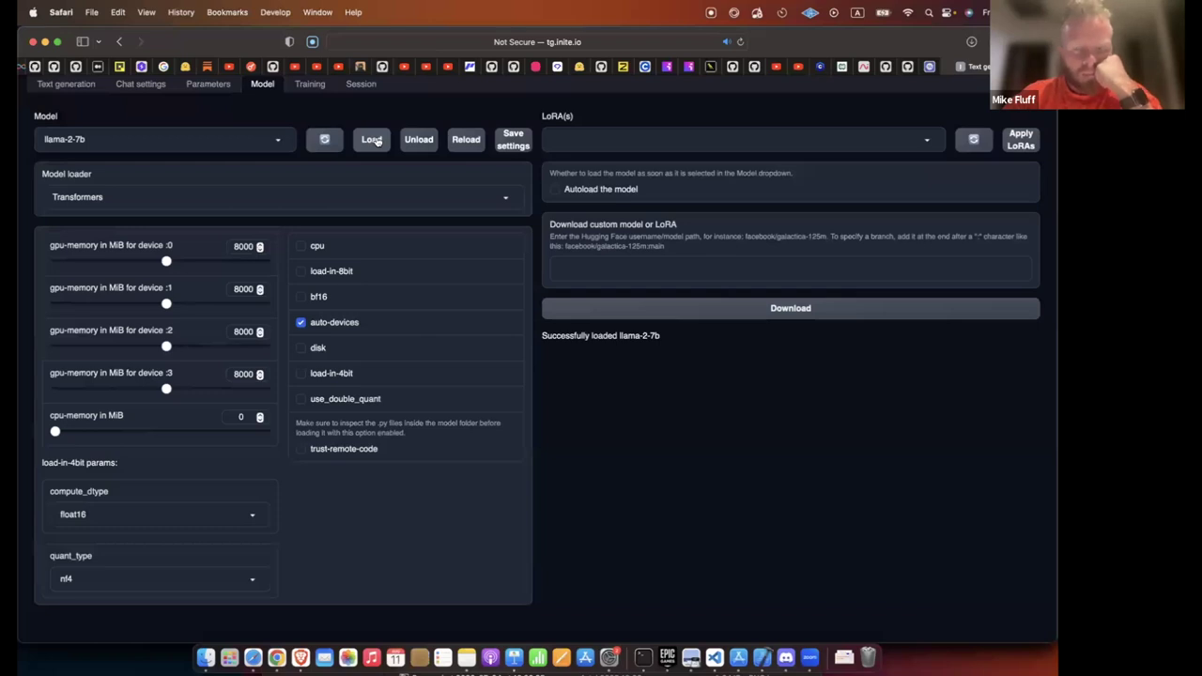
left_click(376, 140)
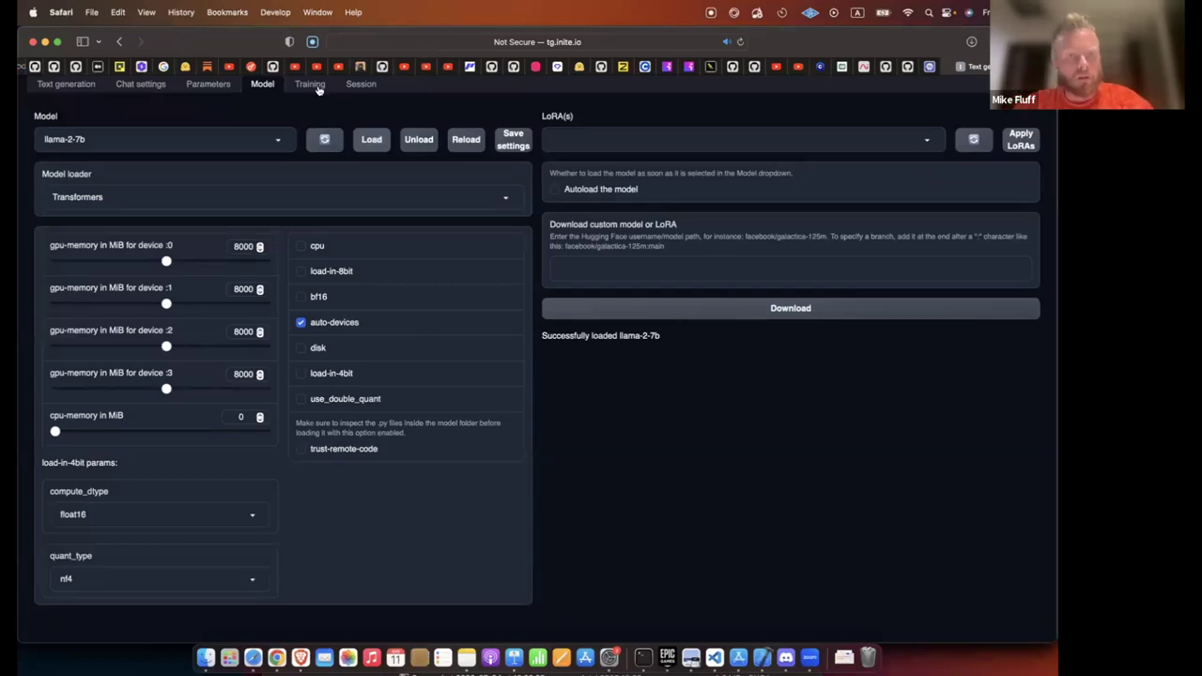
left_click(313, 85)
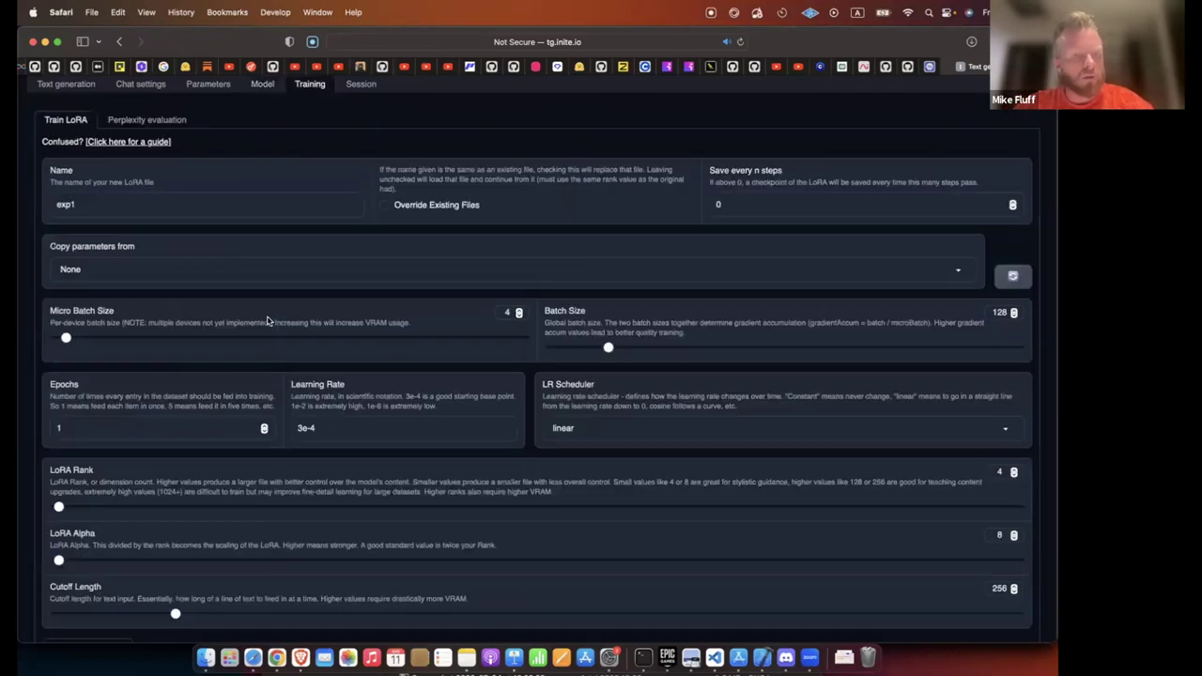
scroll(267, 321, "down", 5)
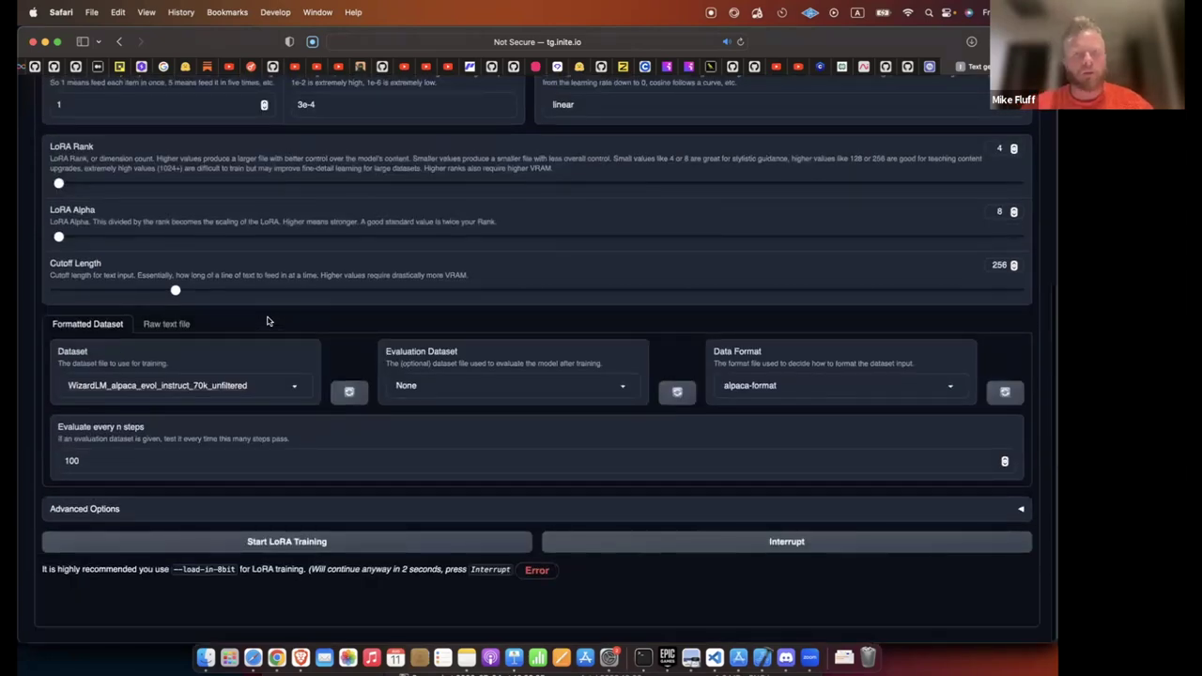
scroll(300, 245, "up", 5)
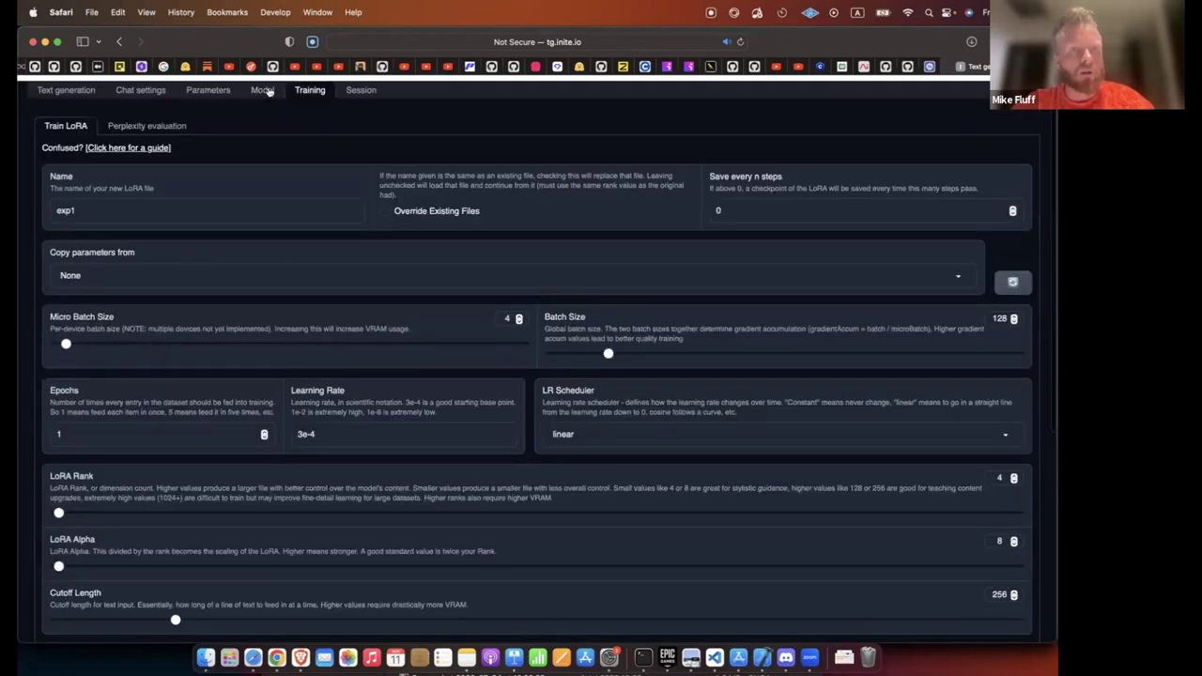
left_click(263, 84)
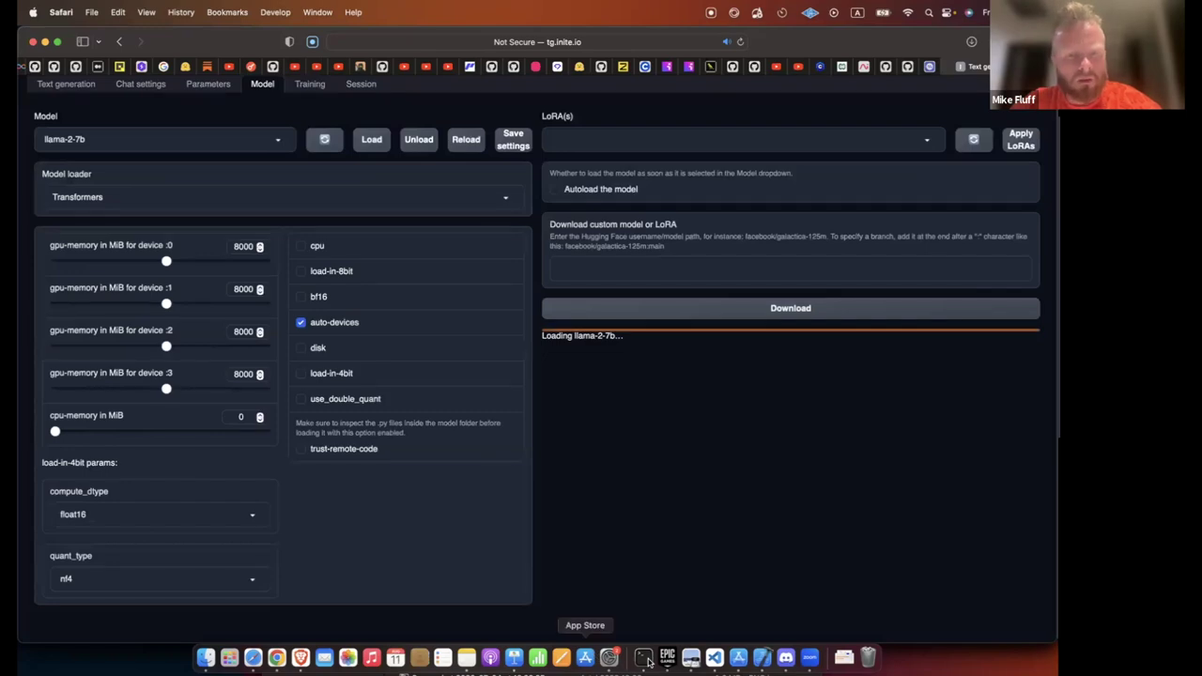
Switch to Terminal and review the server log for the model loading and the earlier Neptune API token error.
key("super+Tab")
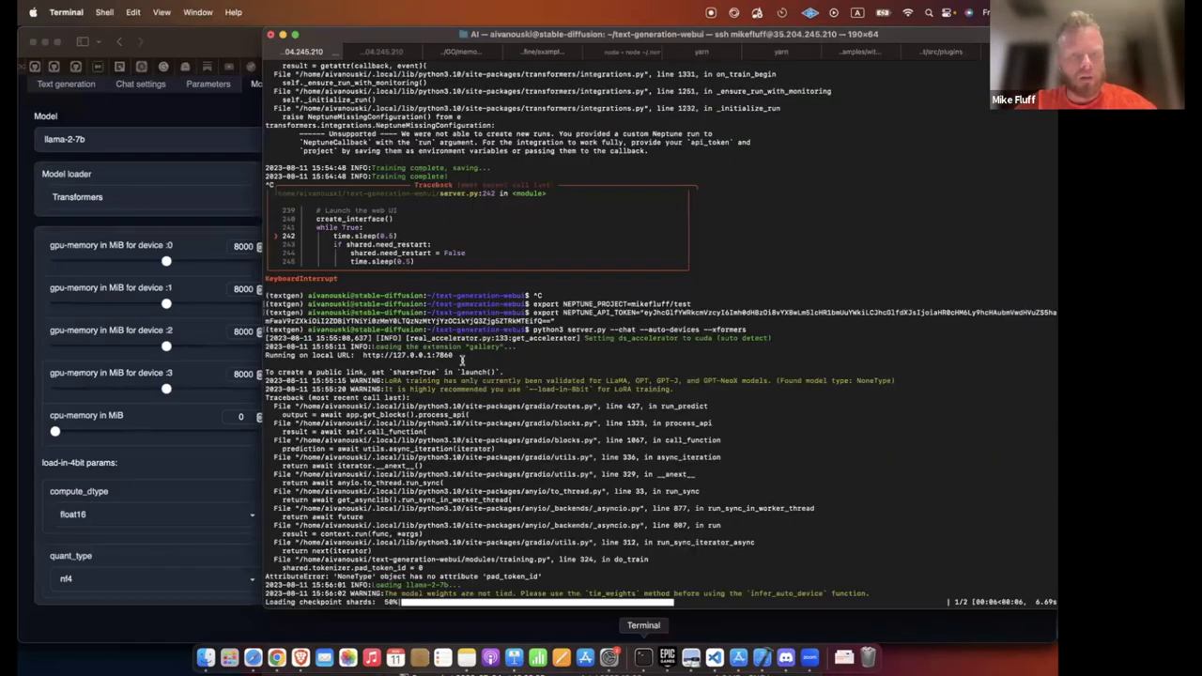
scroll(461, 361, "up", 10)
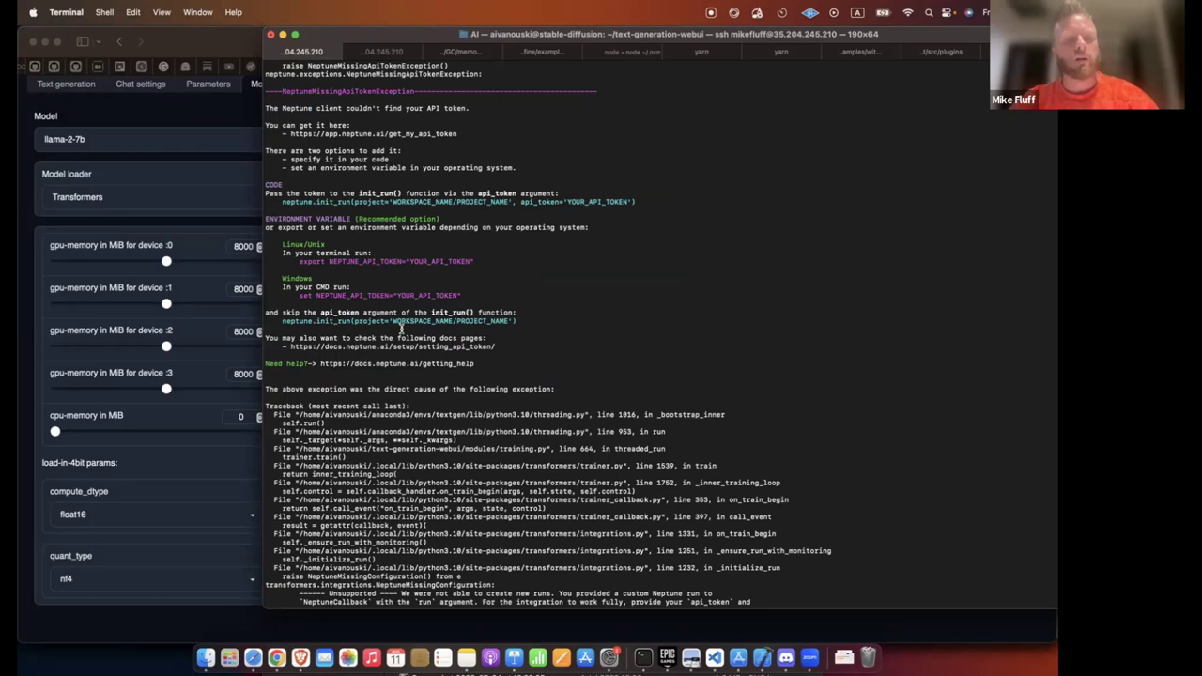
scroll(400, 327, "down", 1)
scroll(400, 327, "down", 10)
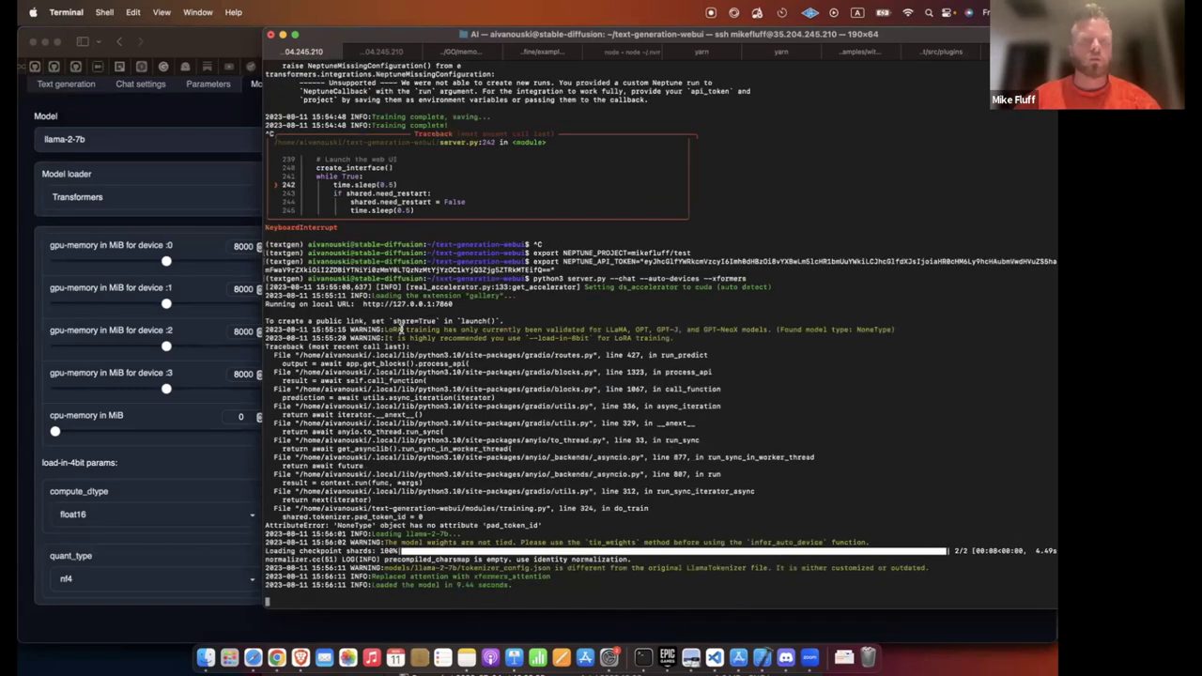
scroll(400, 327, "up", 10)
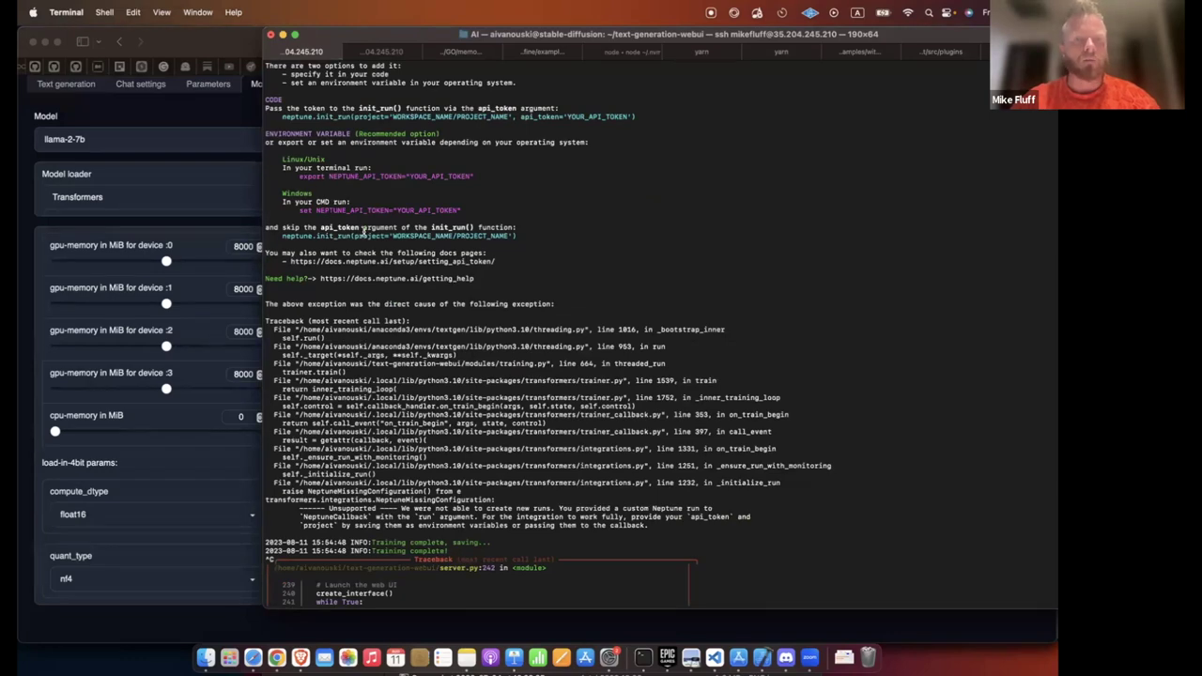
scroll(363, 232, "down", 10)
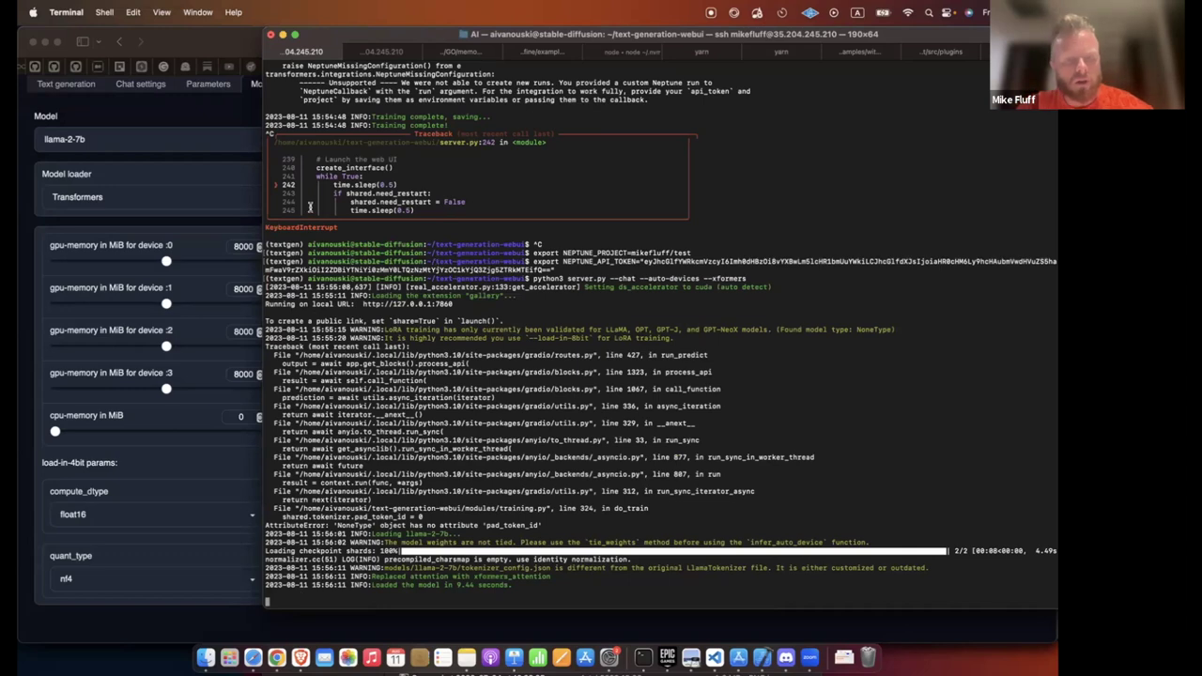
Start the exp1 LoRA training on the WizardLM_alpaca_evol_instruct_70k_unfiltered dataset in the web UI and bring up the Terminal log.
left_click(237, 162)
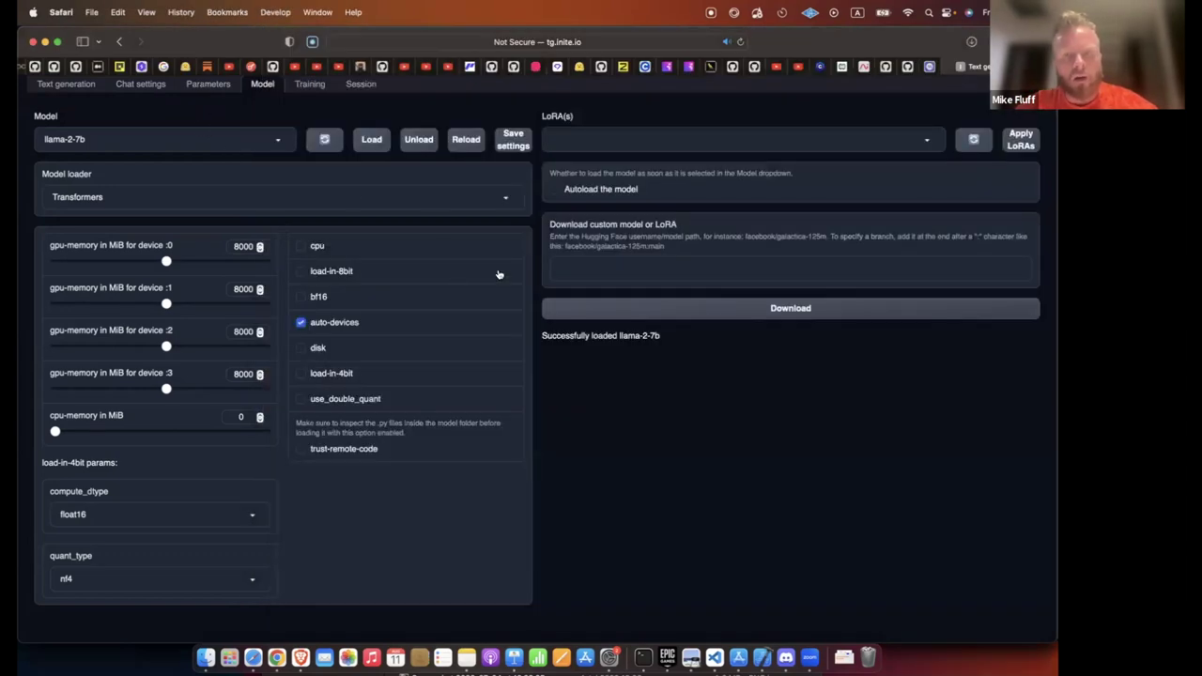
left_click(309, 83)
scroll(273, 354, "down", 10)
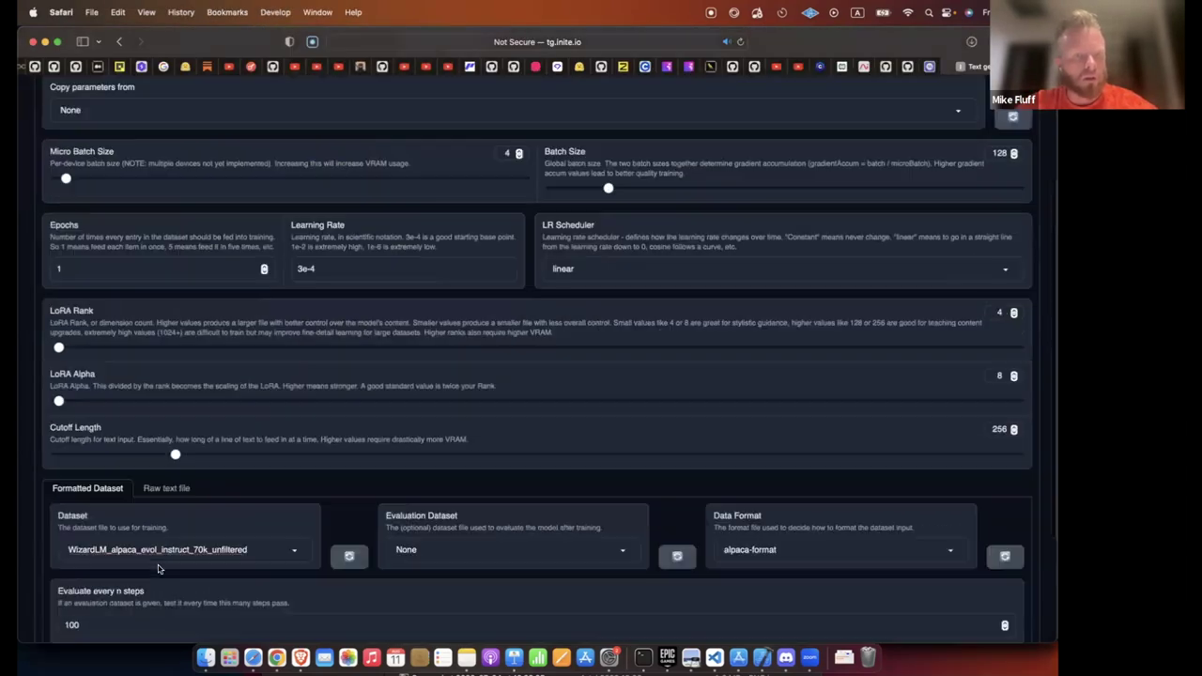
left_click(127, 543)
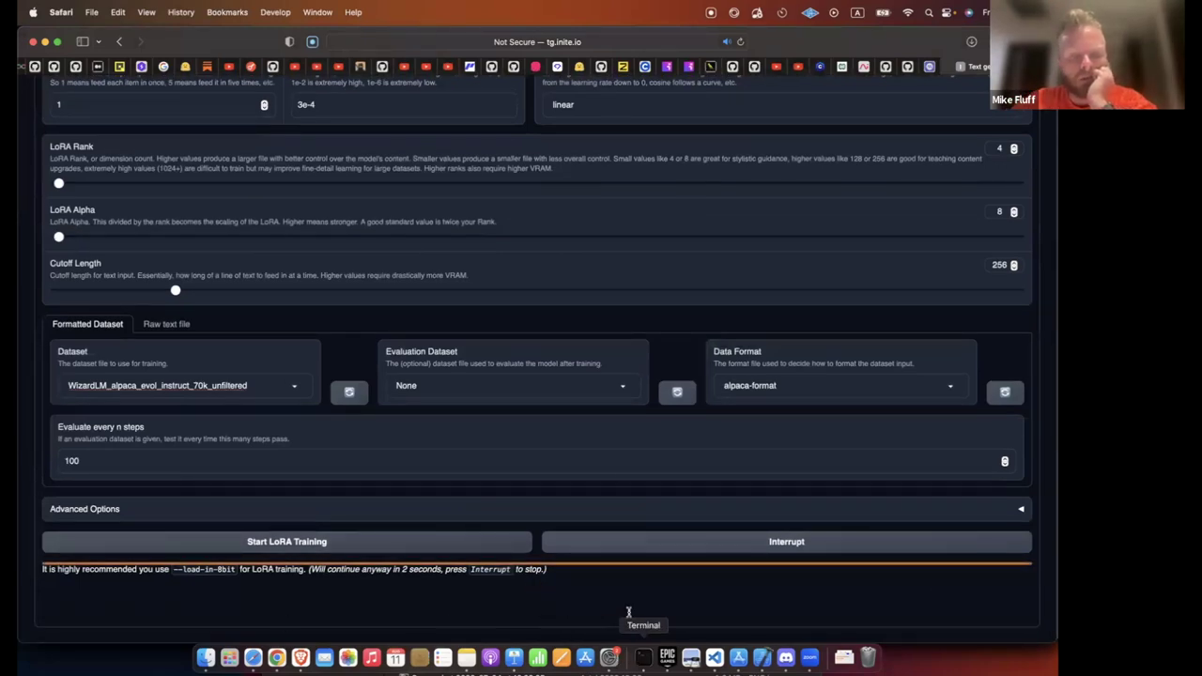
left_click(642, 657)
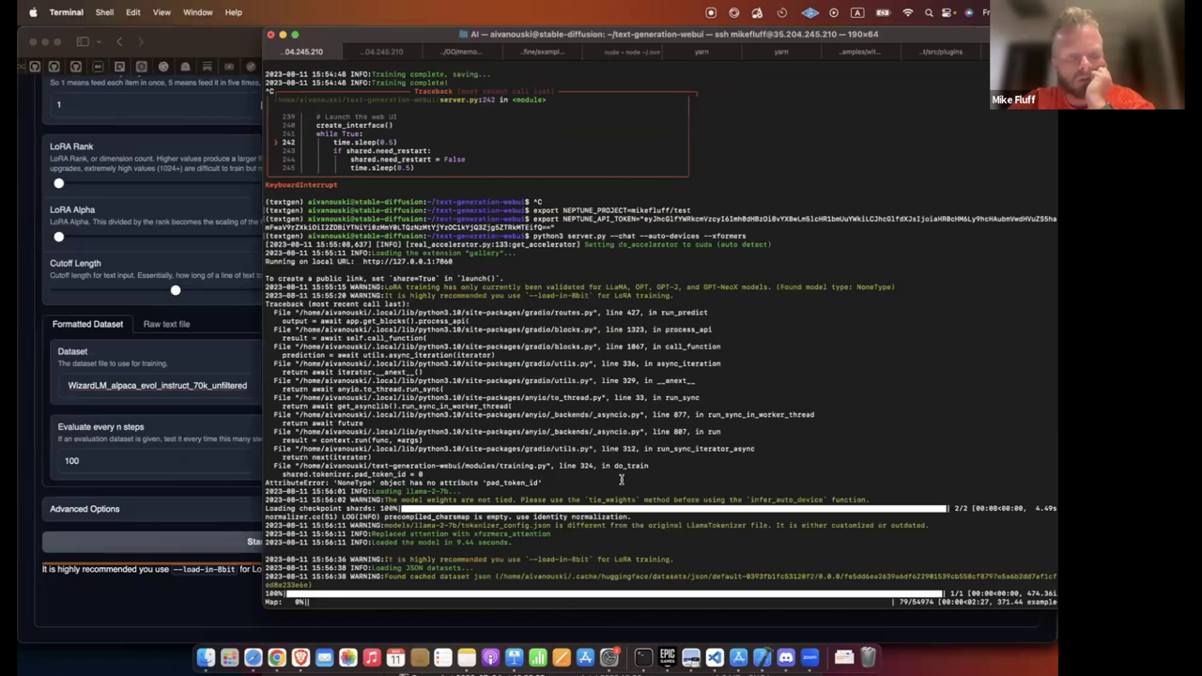
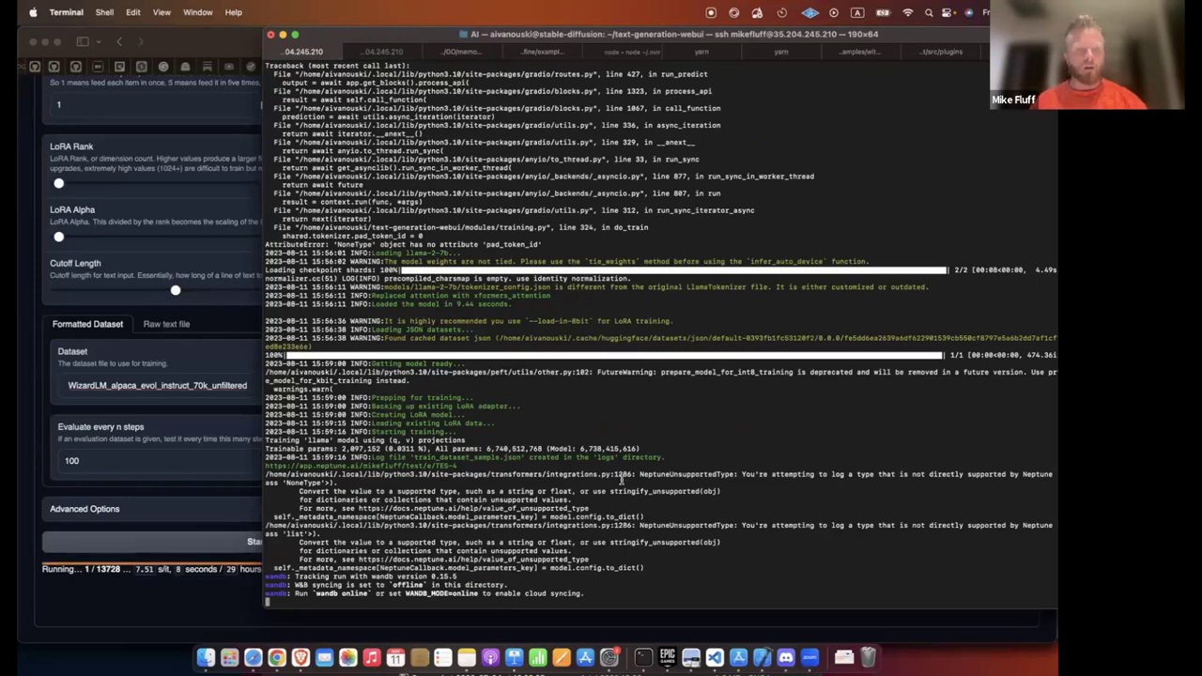
Check the training progress in the web UI and the server log in Terminal.
left_click(81, 587)
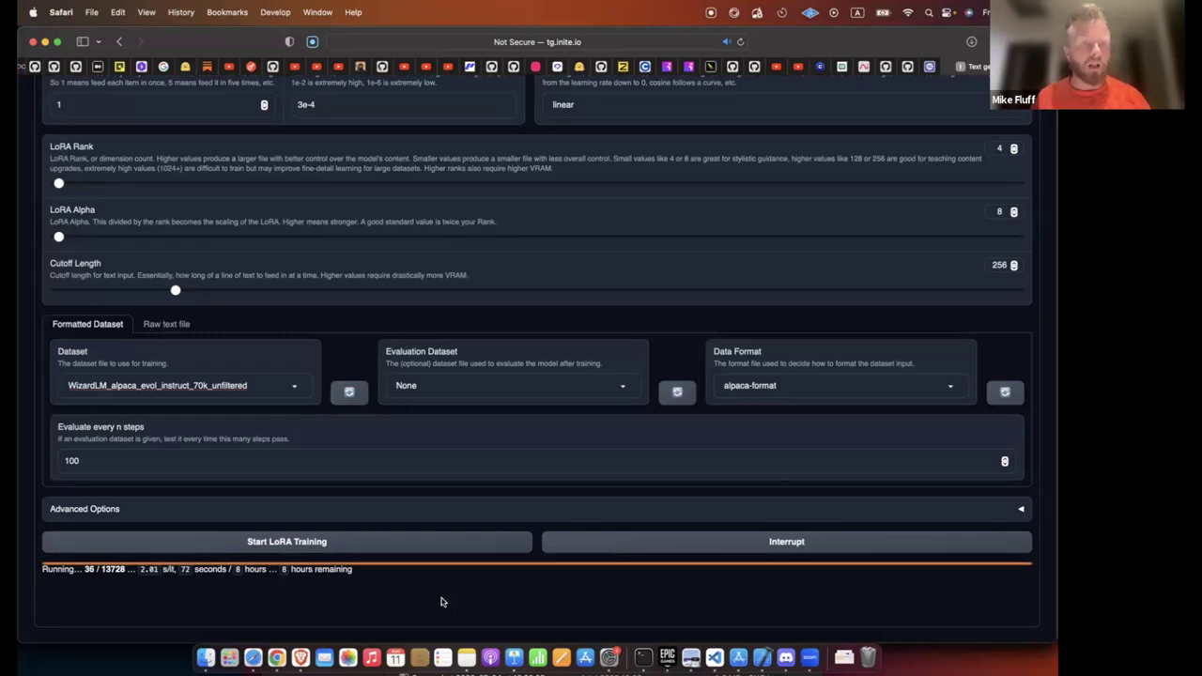
scroll(360, 489, "up", 3)
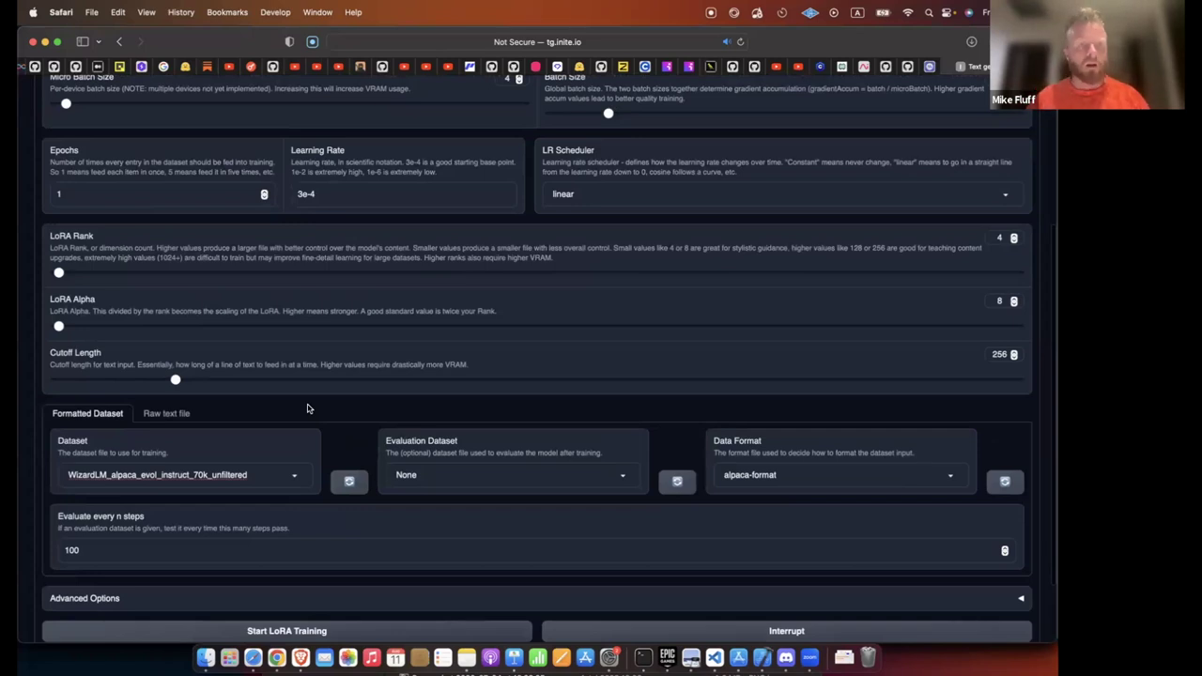
scroll(308, 409, "down", 3)
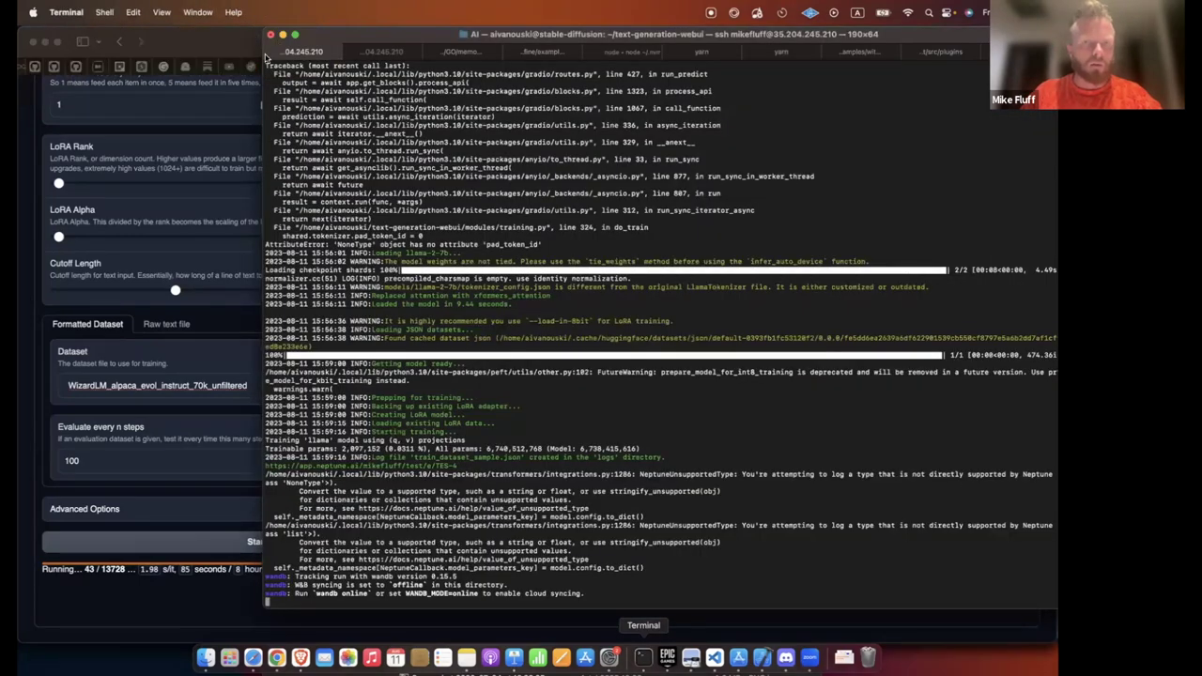
scroll(646, 118, "up", 10)
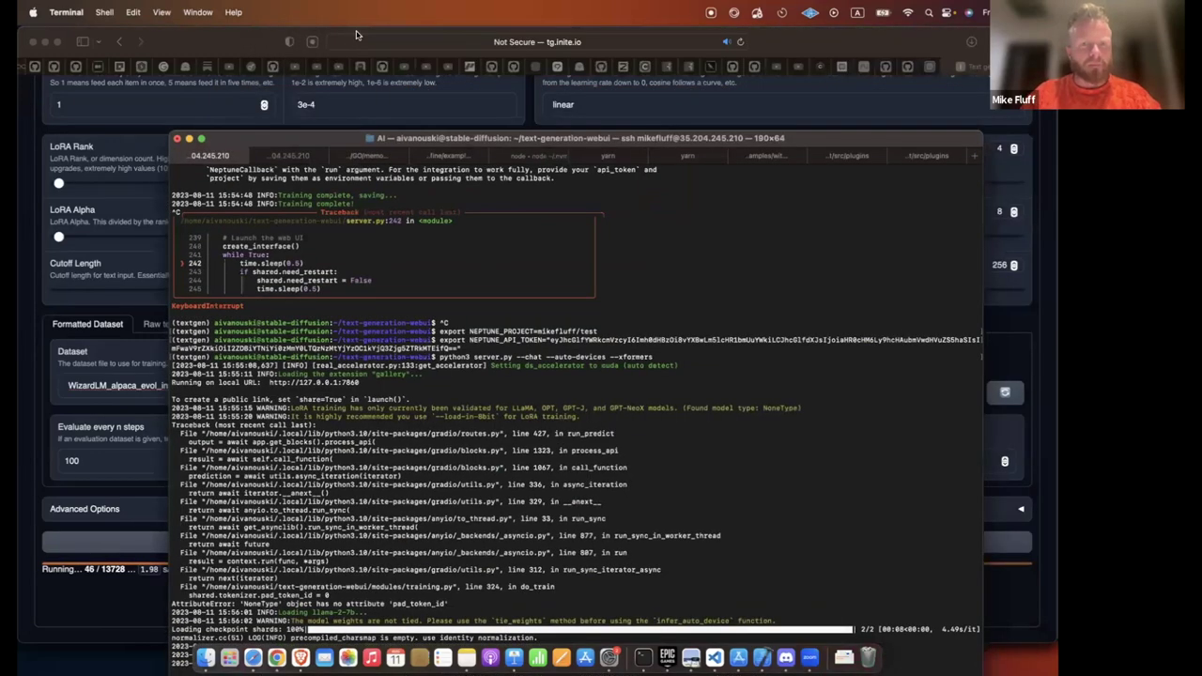
Reconnect to the server over SSH in the disconnected Terminal session and switch to the training account with sudo su -.
key("ctrl+Tab")
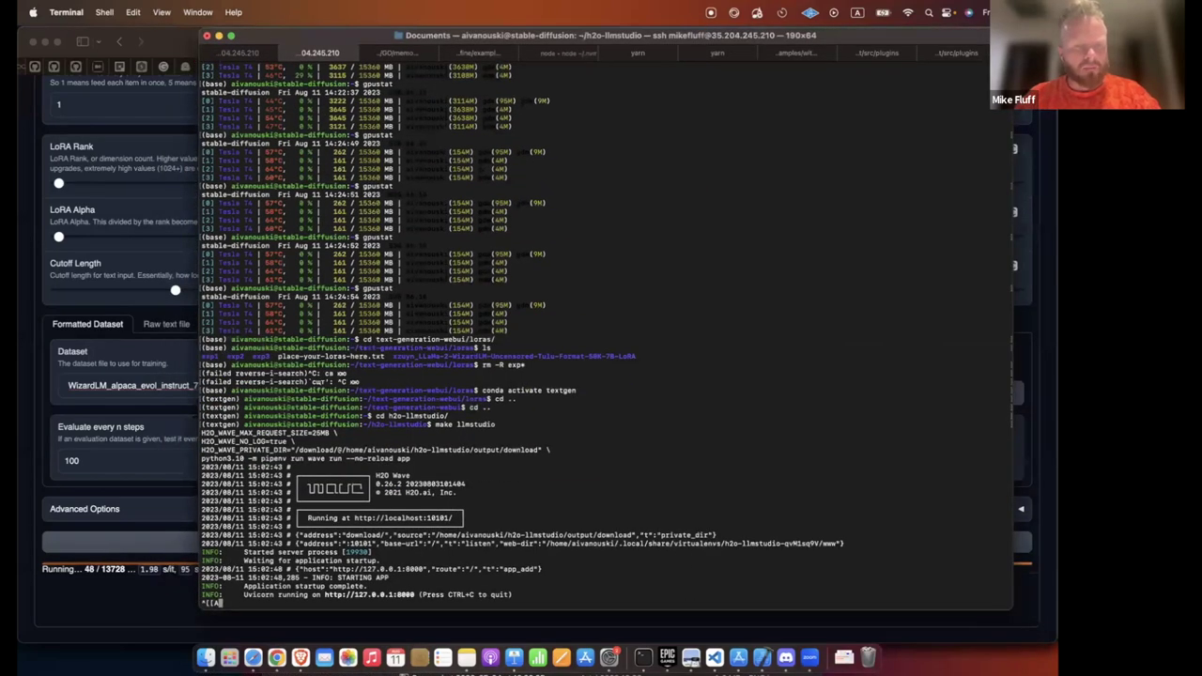
key("BackSpace")
key("BackSpace")
key("BackSpace")
key("super+grave")
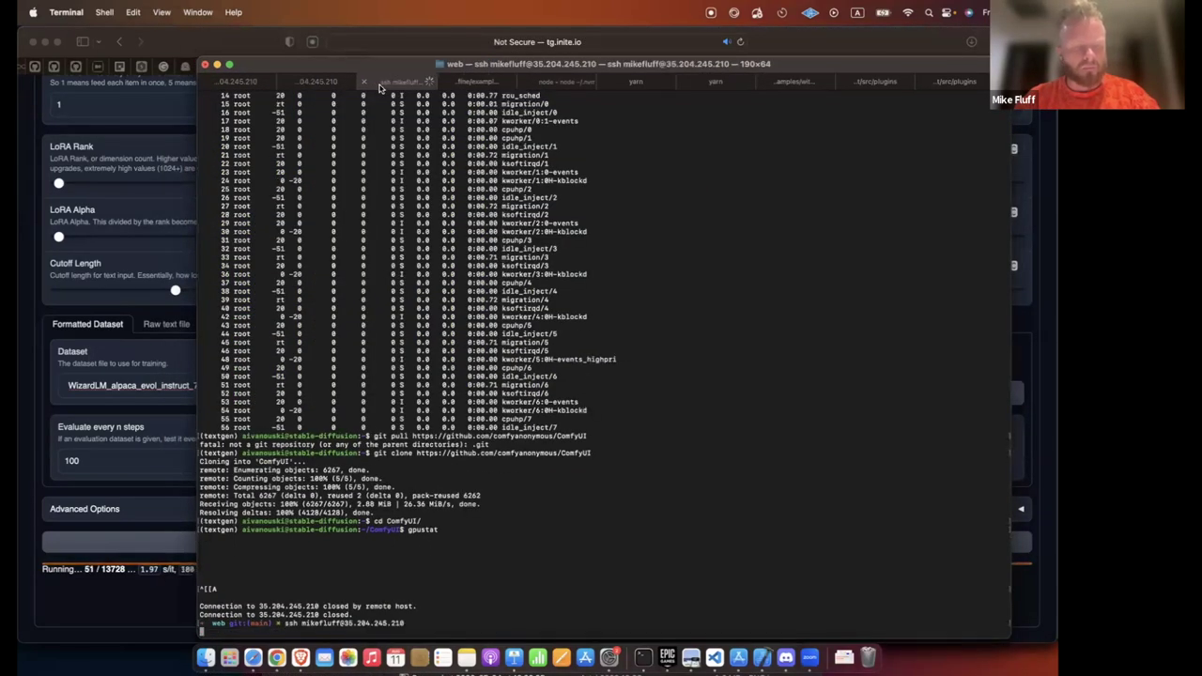
key("Return")
key("ctrl+r")
type("sudo")
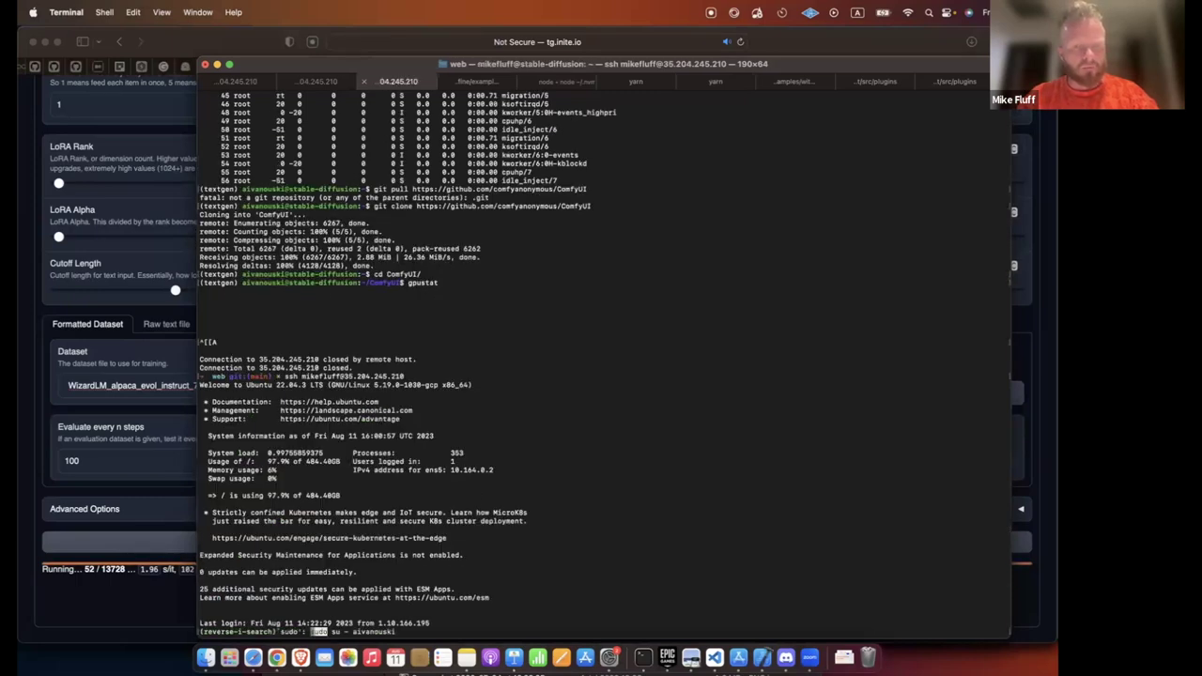
key("Return")
Run gpustat and highlight the GPU usage rows in its output.
type("gpustat")
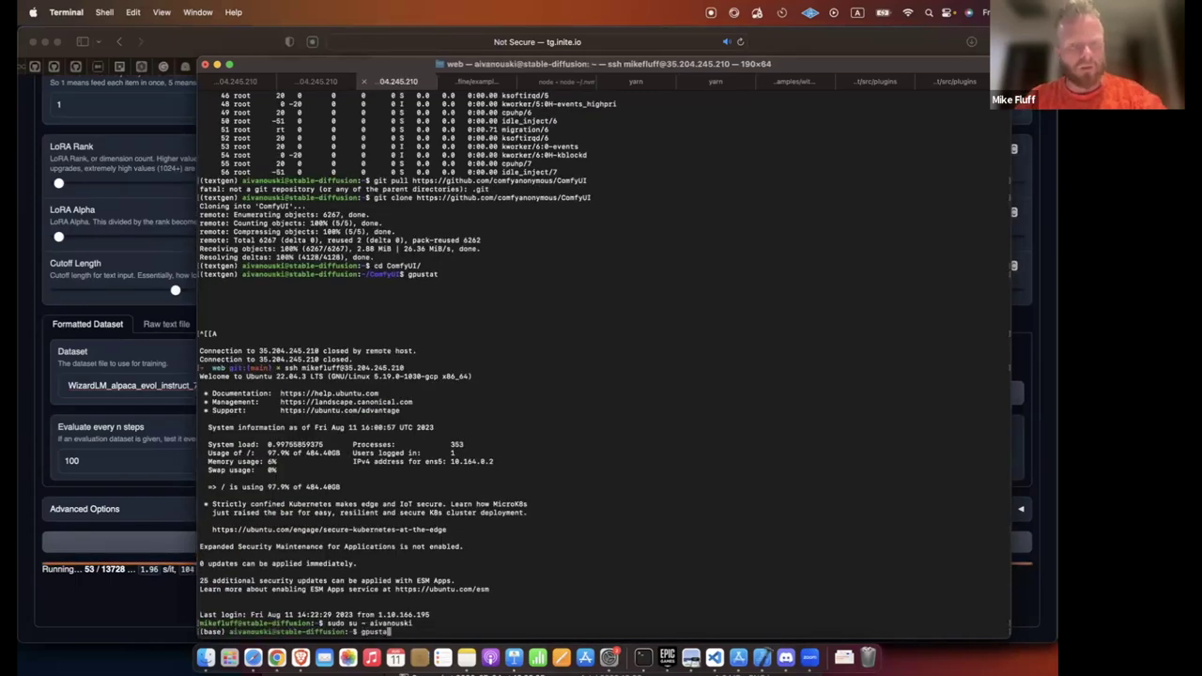
key("Return")
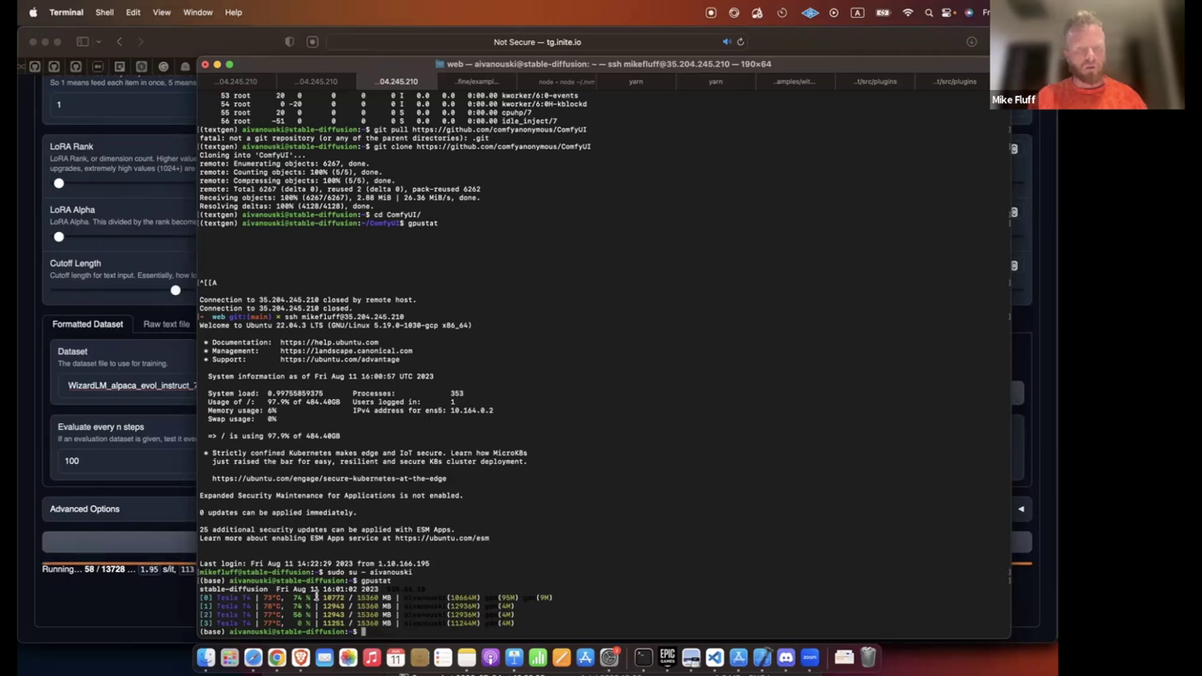
left_click_drag(317, 598, 350, 622)
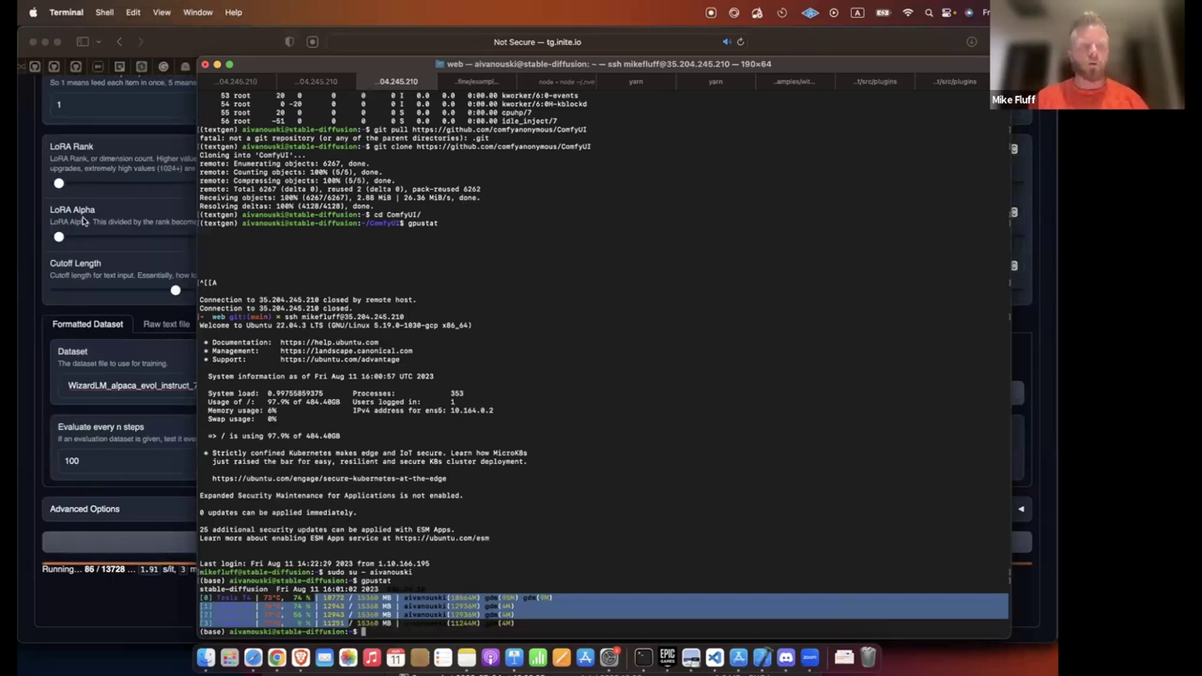
Return to the web UI in Safari and review the running training's progress and its LoRA parameters.
scroll(82, 221, "up", 2)
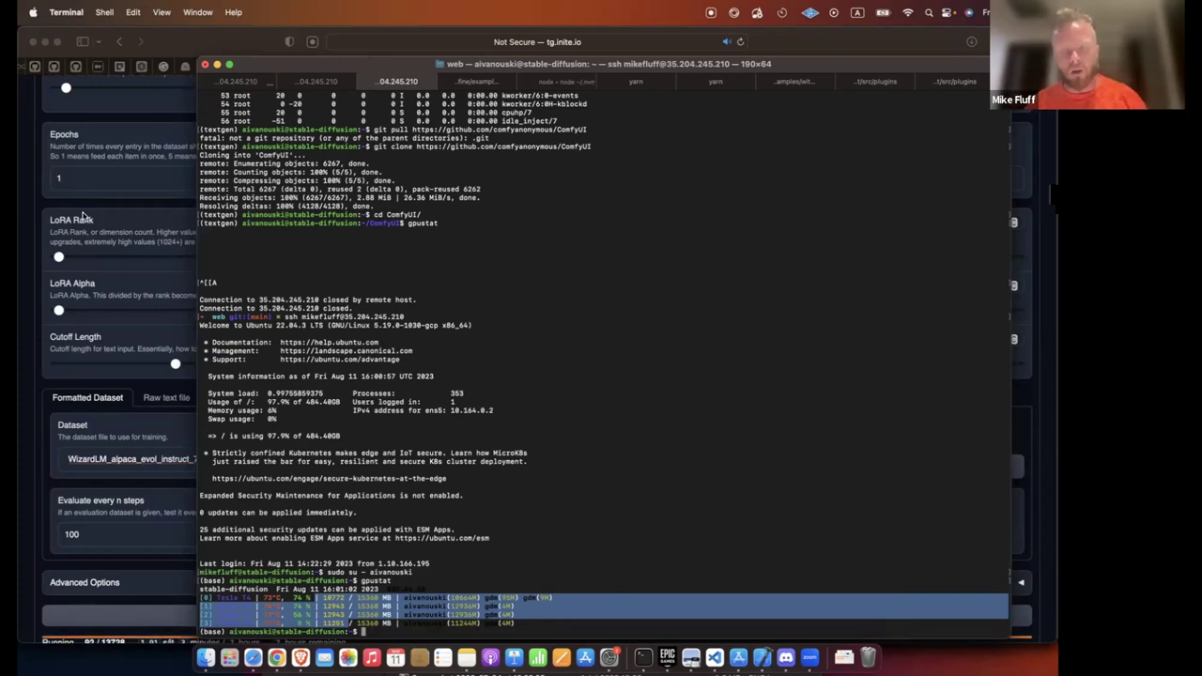
left_click(32, 392)
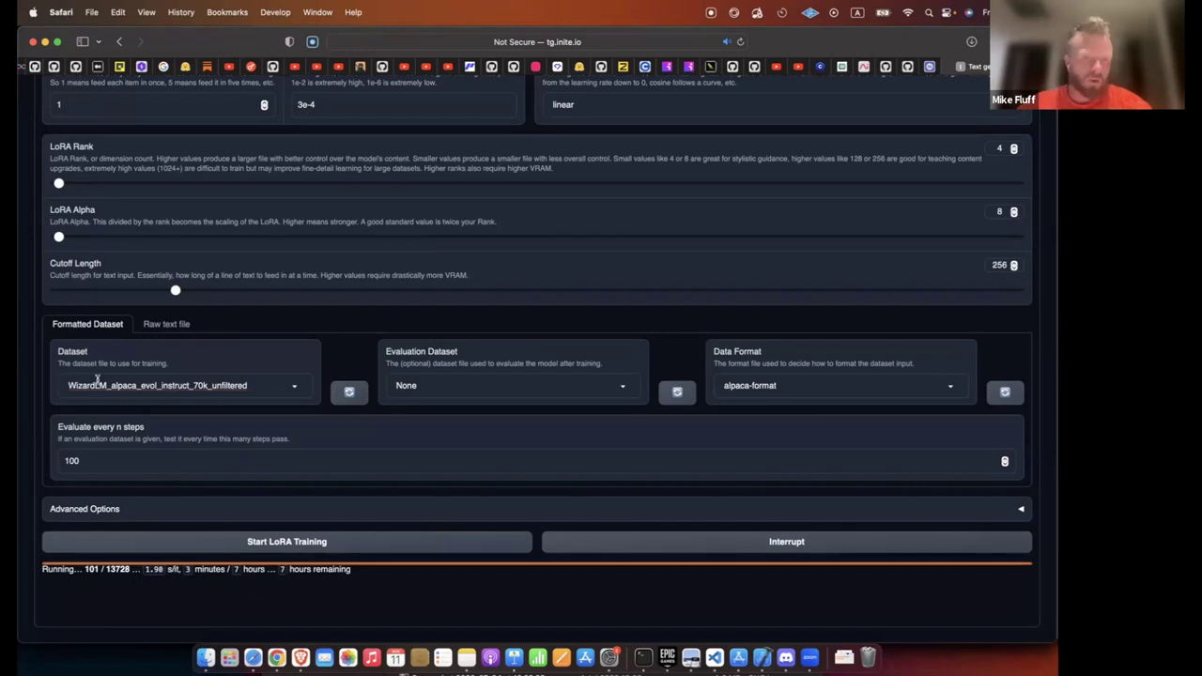
scroll(97, 380, "up", 1)
scroll(97, 382, "up", 2)
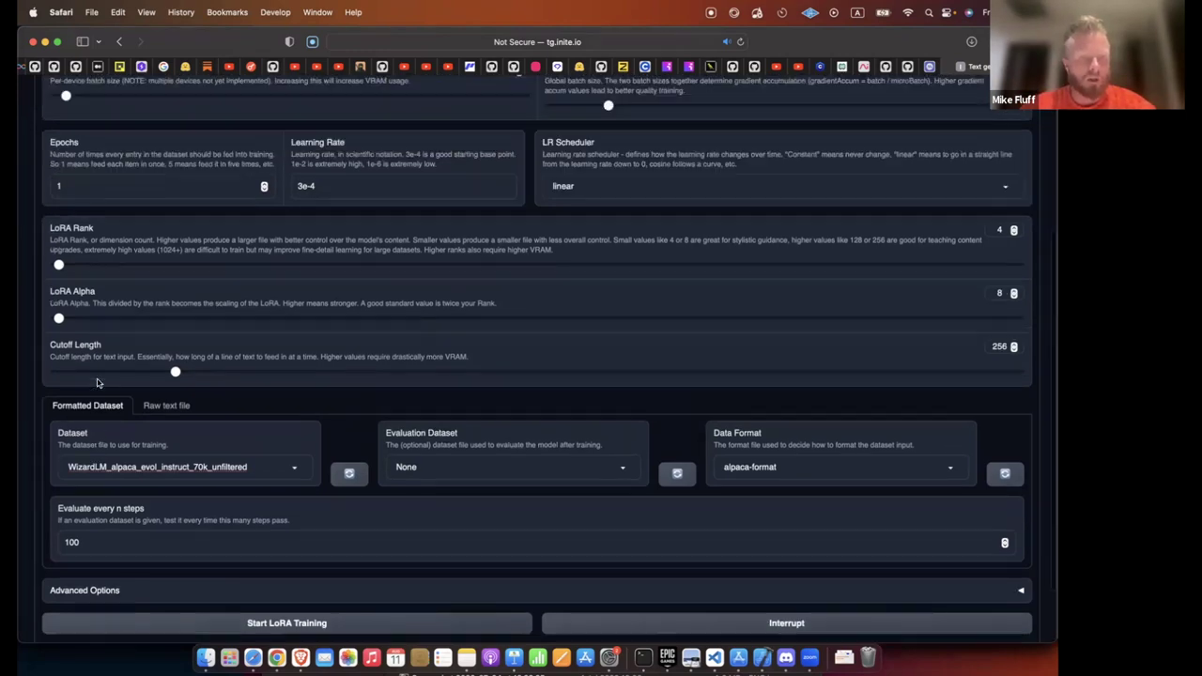
scroll(160, 379, "down", 3)
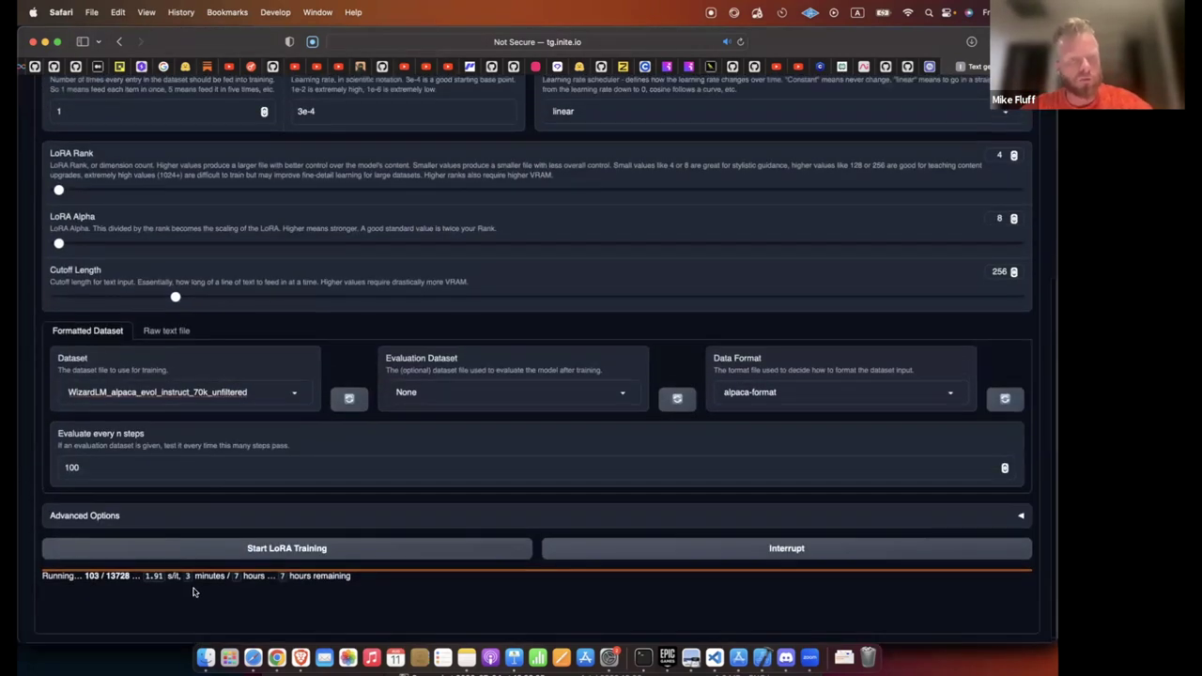
scroll(288, 165, "up", 10)
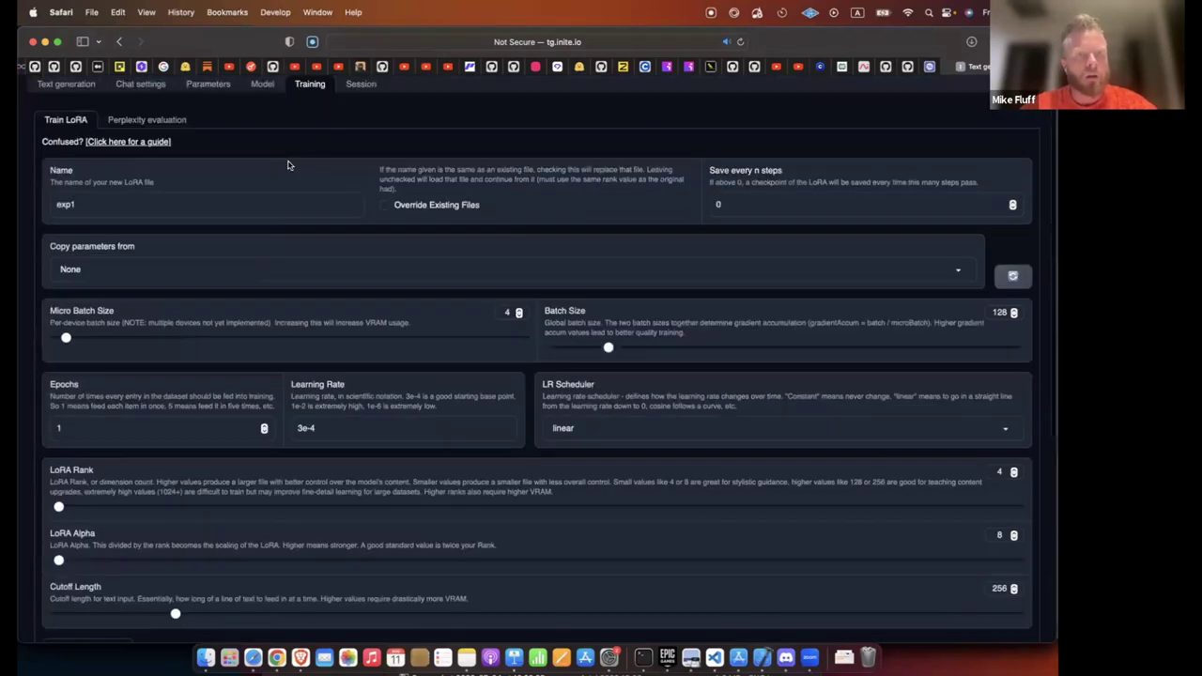
scroll(536, 96, "up", 2)
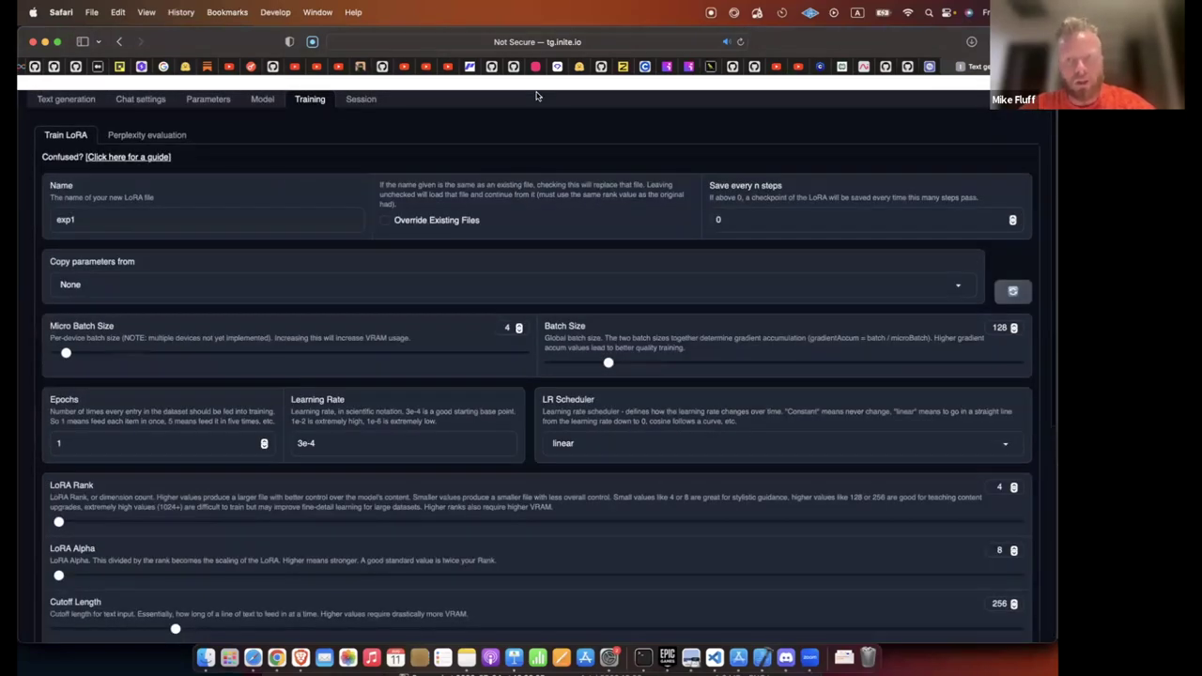
Open H2O LLM Studio at h2o.inite.io in a new browser tab.
left_click(262, 99)
left_click(742, 139)
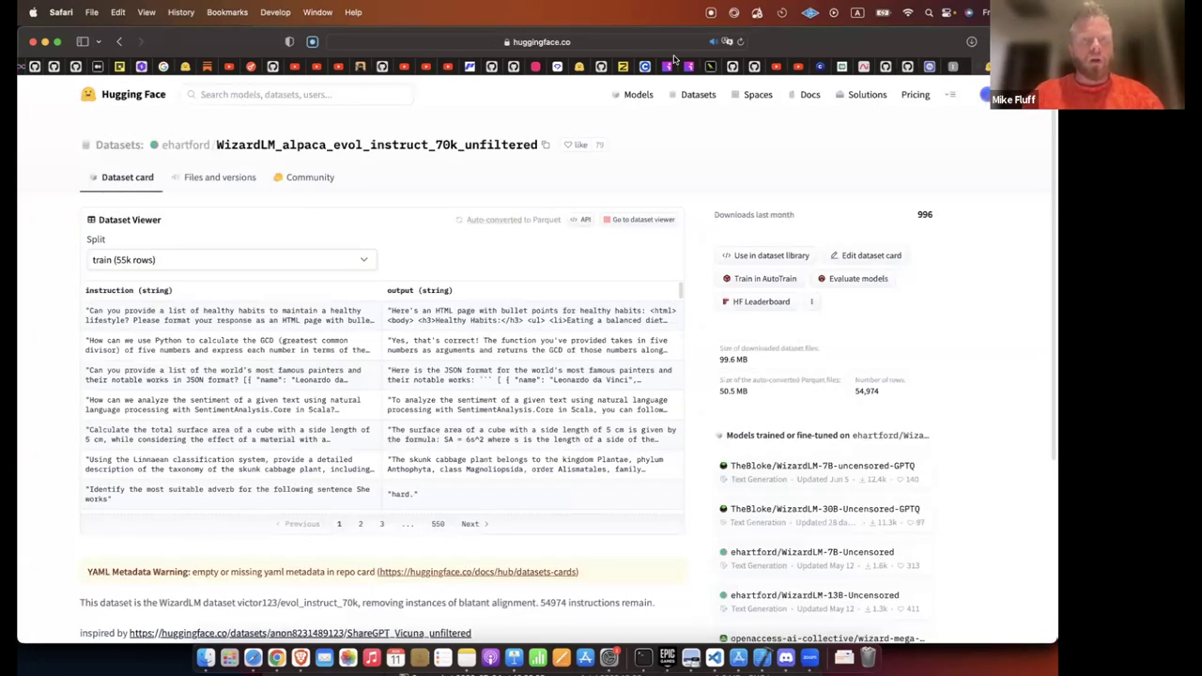
key("super+t")
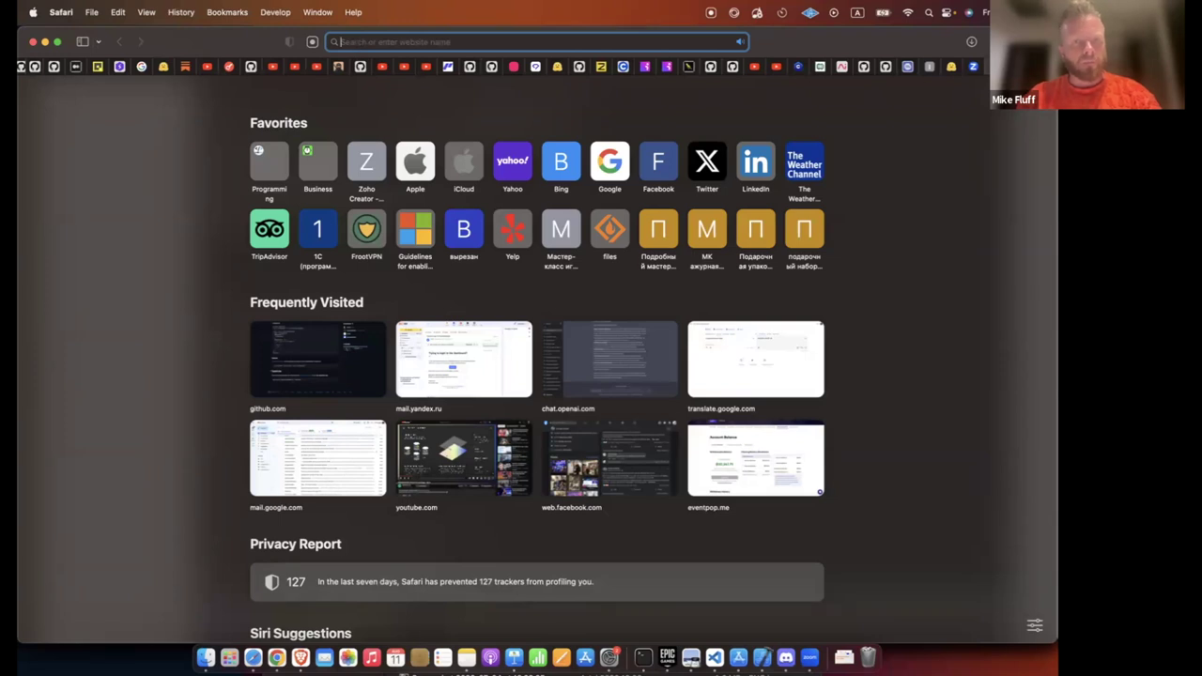
type("h2o.inite.io")
key("Return")
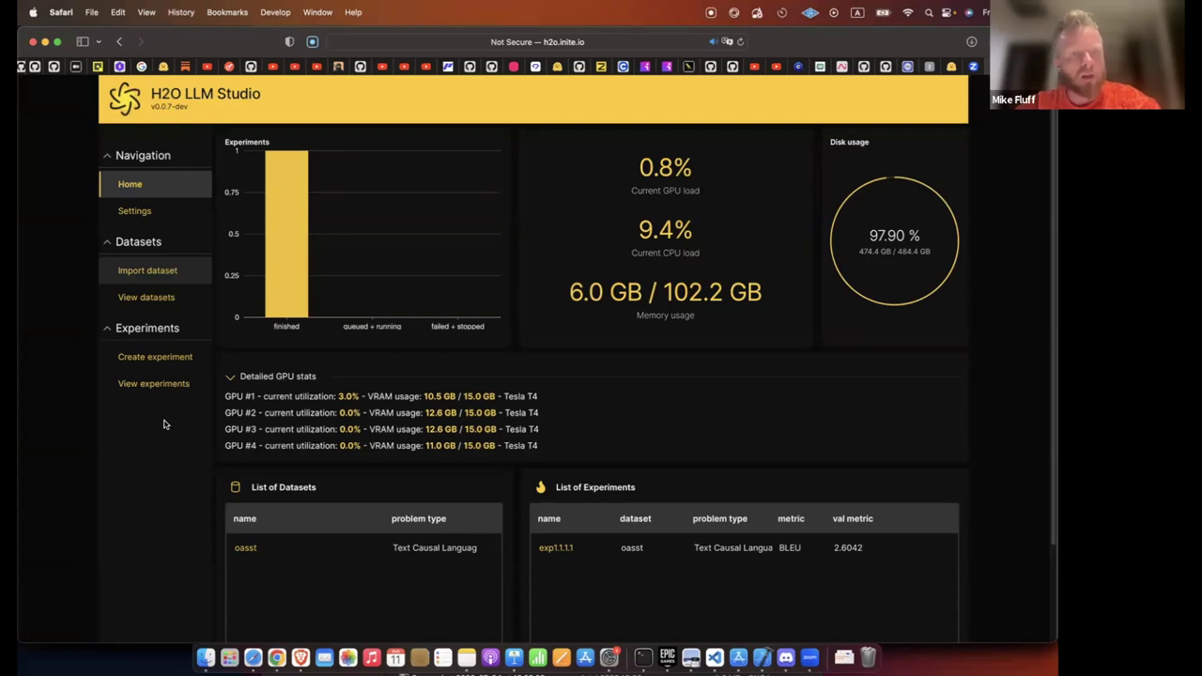
Look over the home dashboard's GPU stats, datasets and experiments, and open the list of datasets.
scroll(166, 425, "down", 2)
scroll(166, 426, "down", 2)
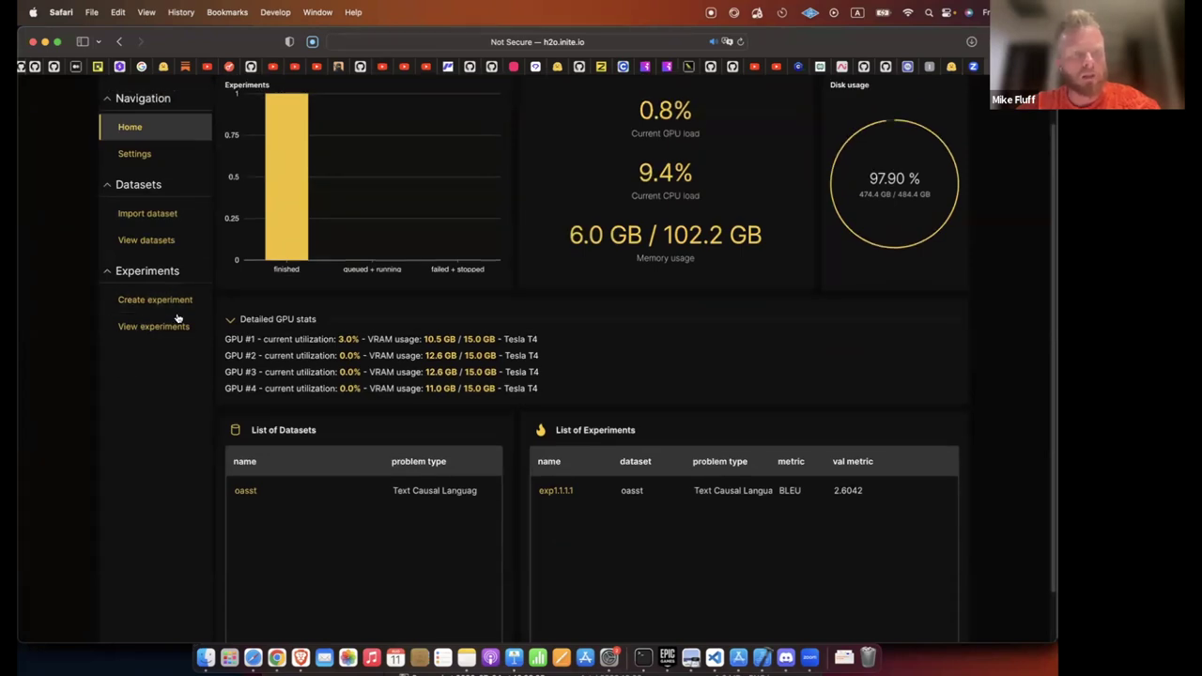
left_click(149, 241)
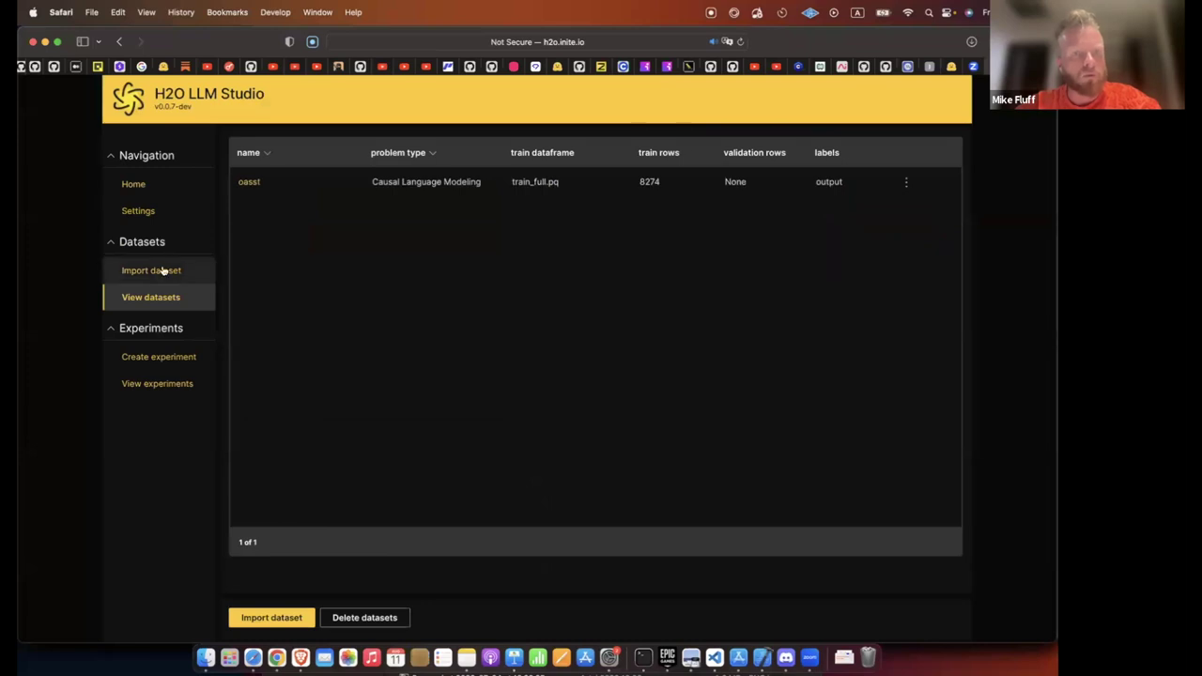
Open the dataset import form and examine its source options and the fields required for the Kaggle source.
left_click(162, 271)
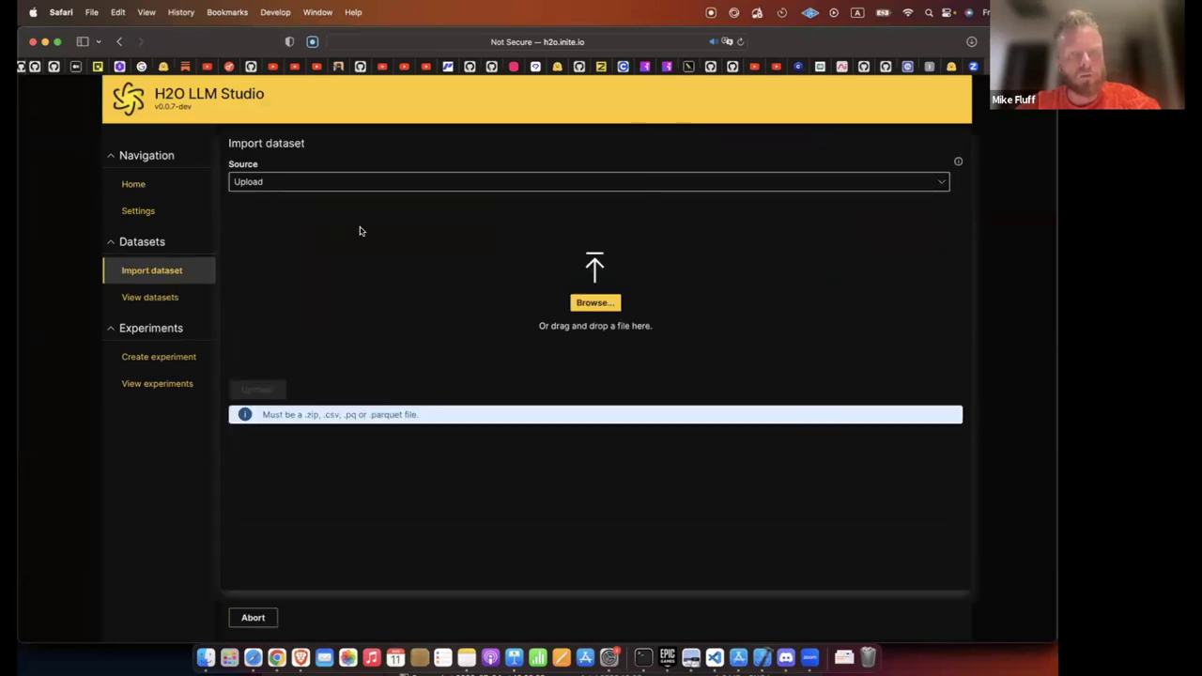
left_click(356, 187)
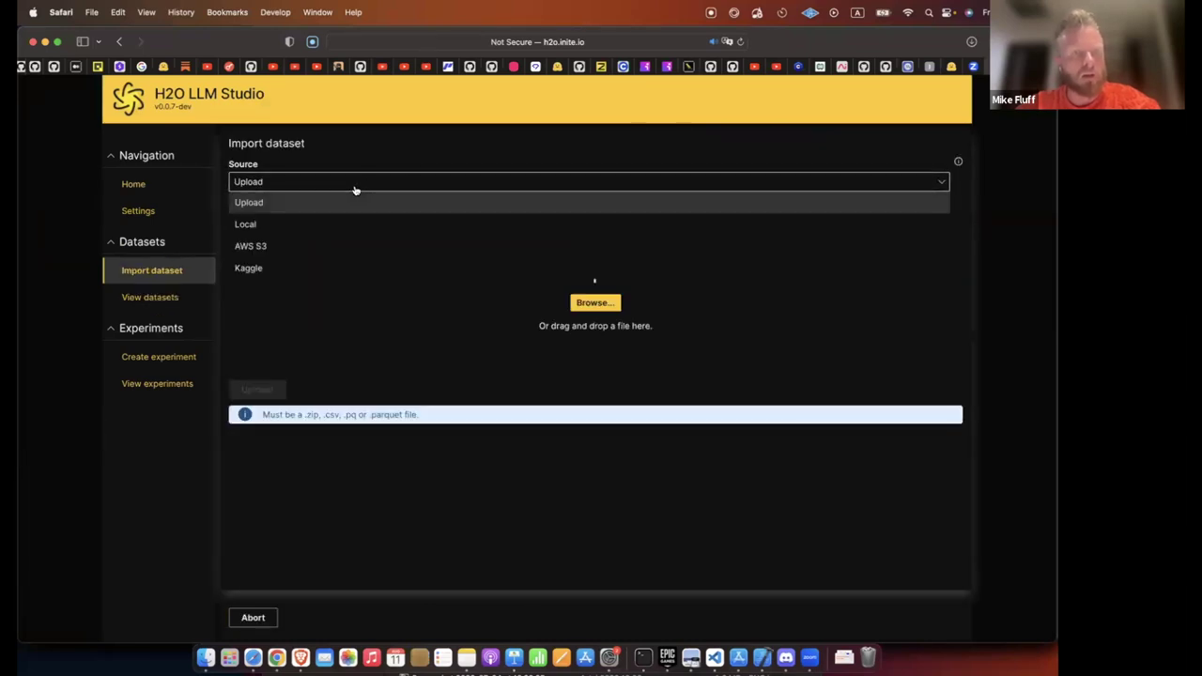
left_click(249, 270)
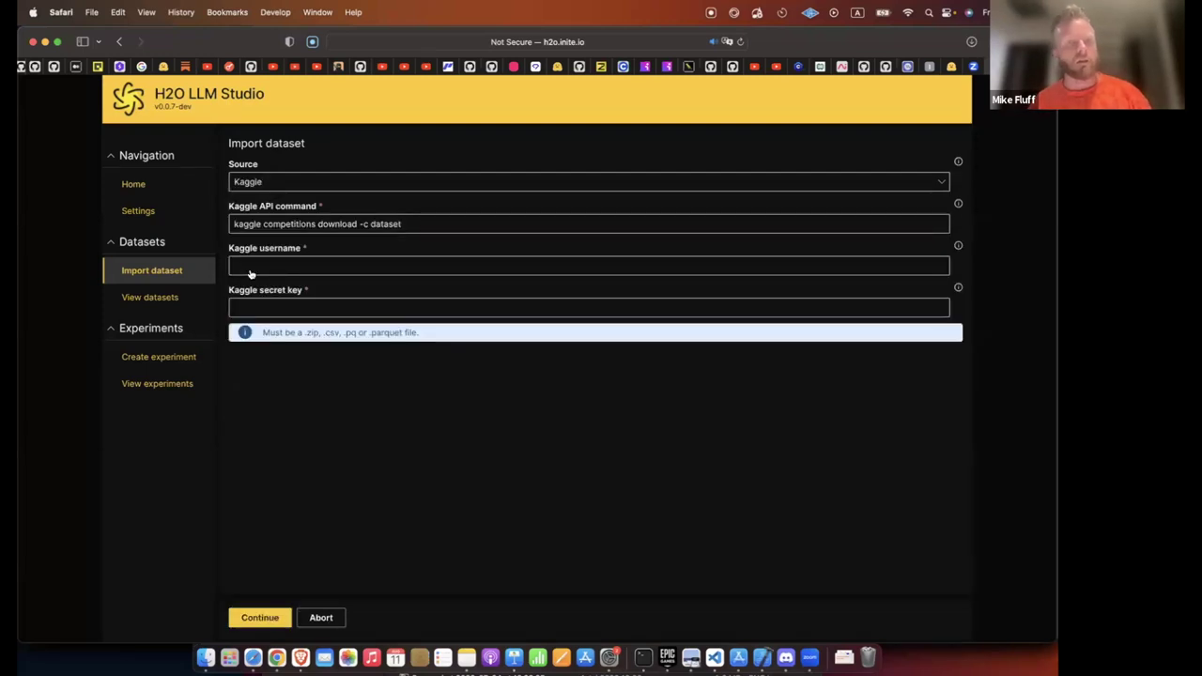
left_click(259, 191)
left_click(259, 191)
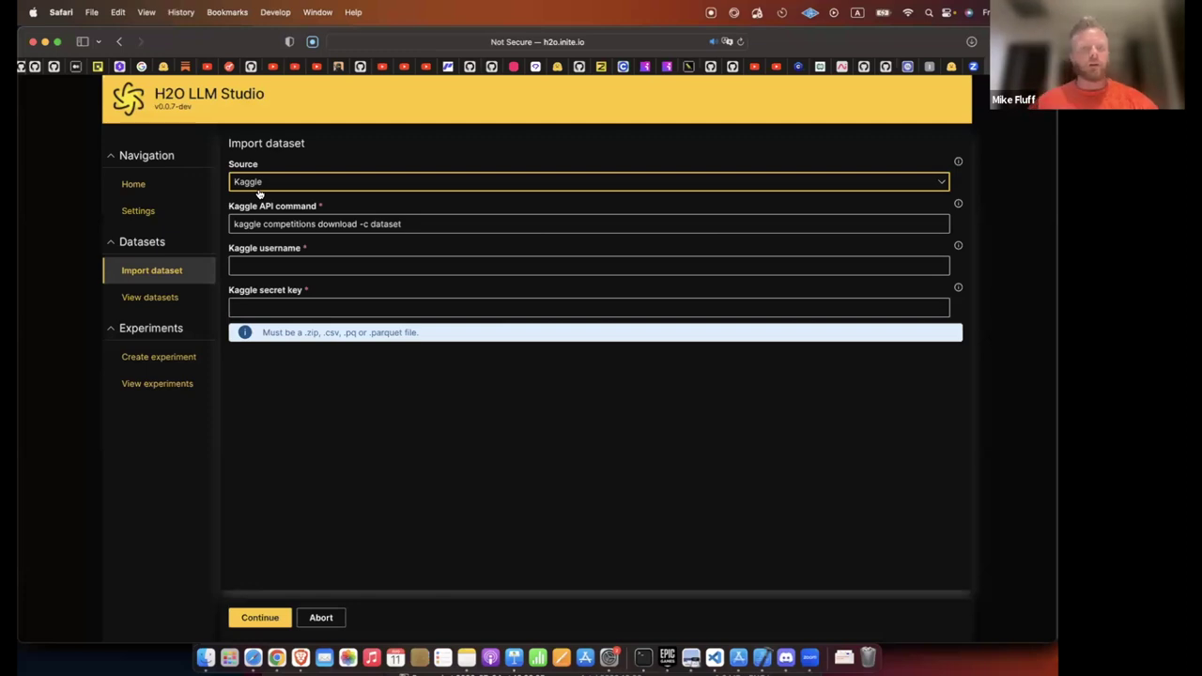
Review the existing datasets and view the dataset import form with its source set to Upload.
left_click(155, 296)
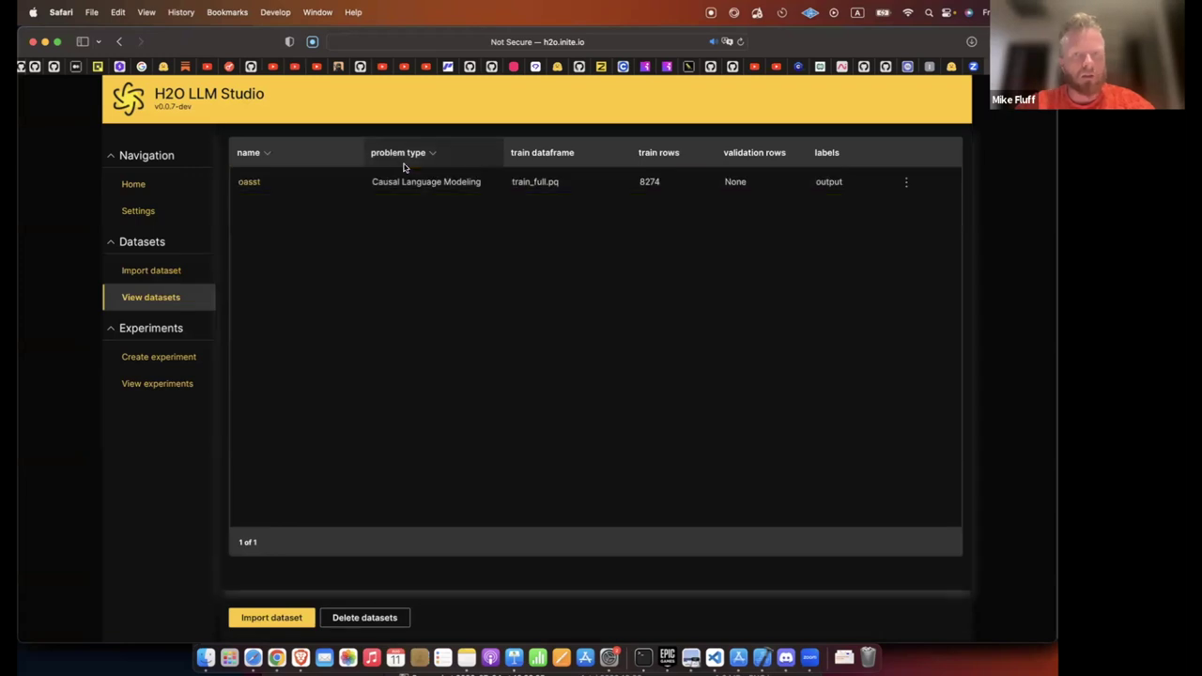
left_click(161, 254)
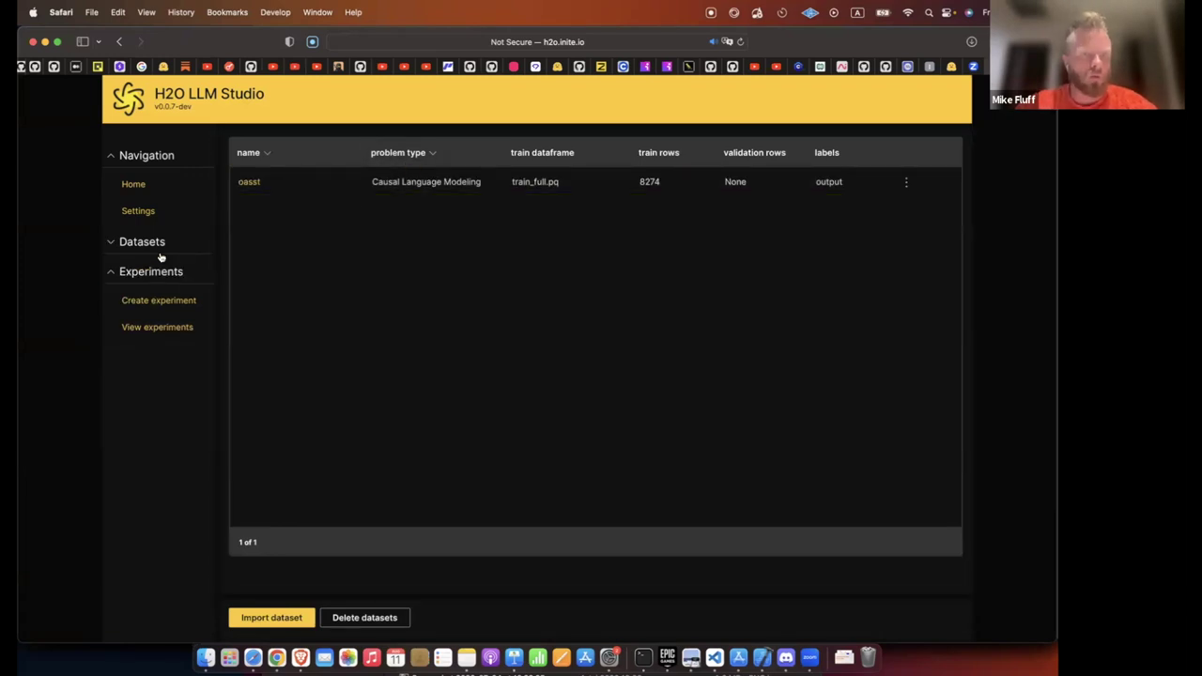
left_click(164, 250)
left_click(160, 270)
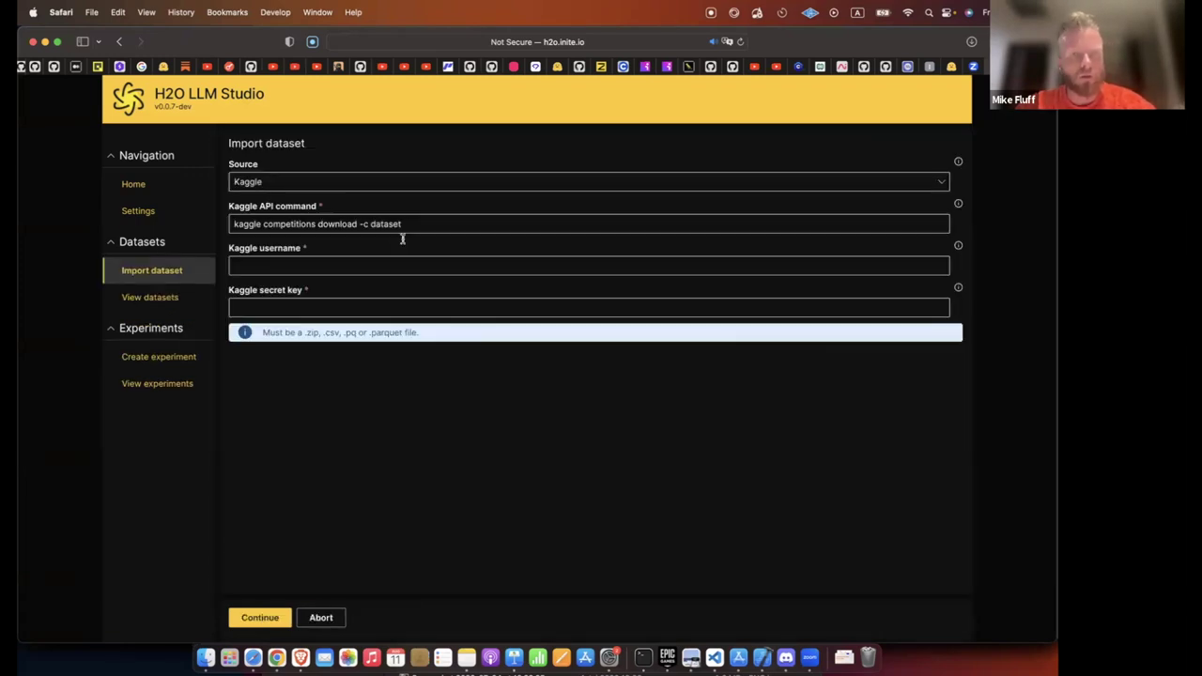
left_click(269, 186)
left_click(269, 202)
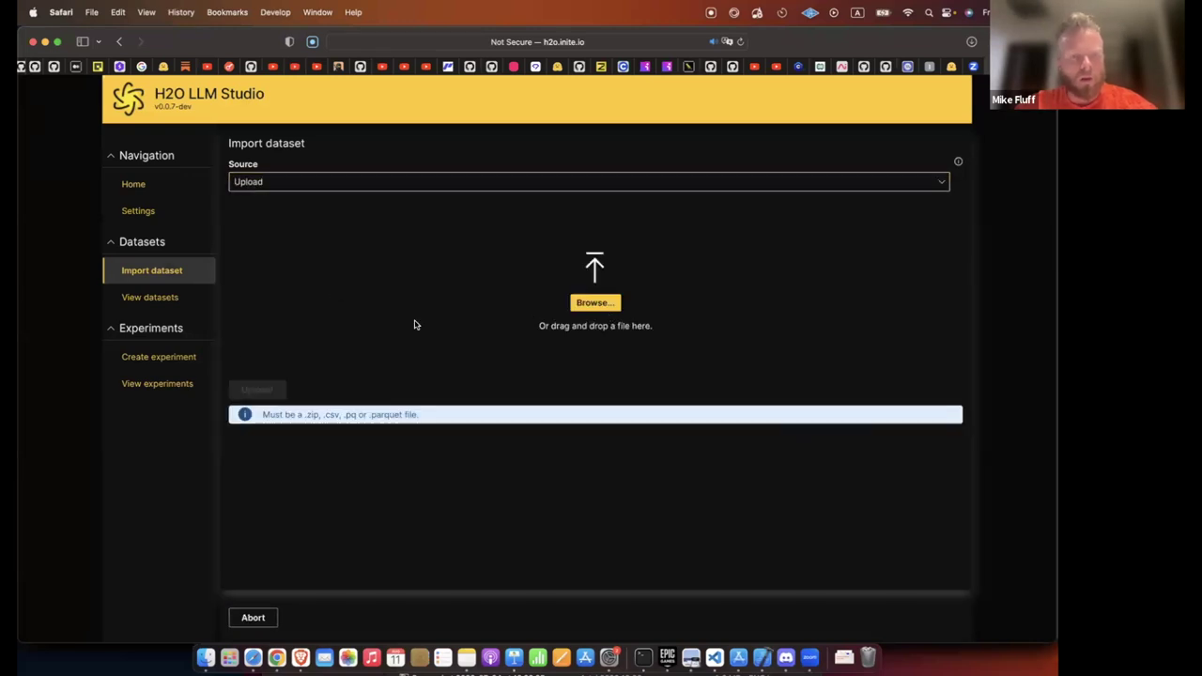
left_click(151, 299)
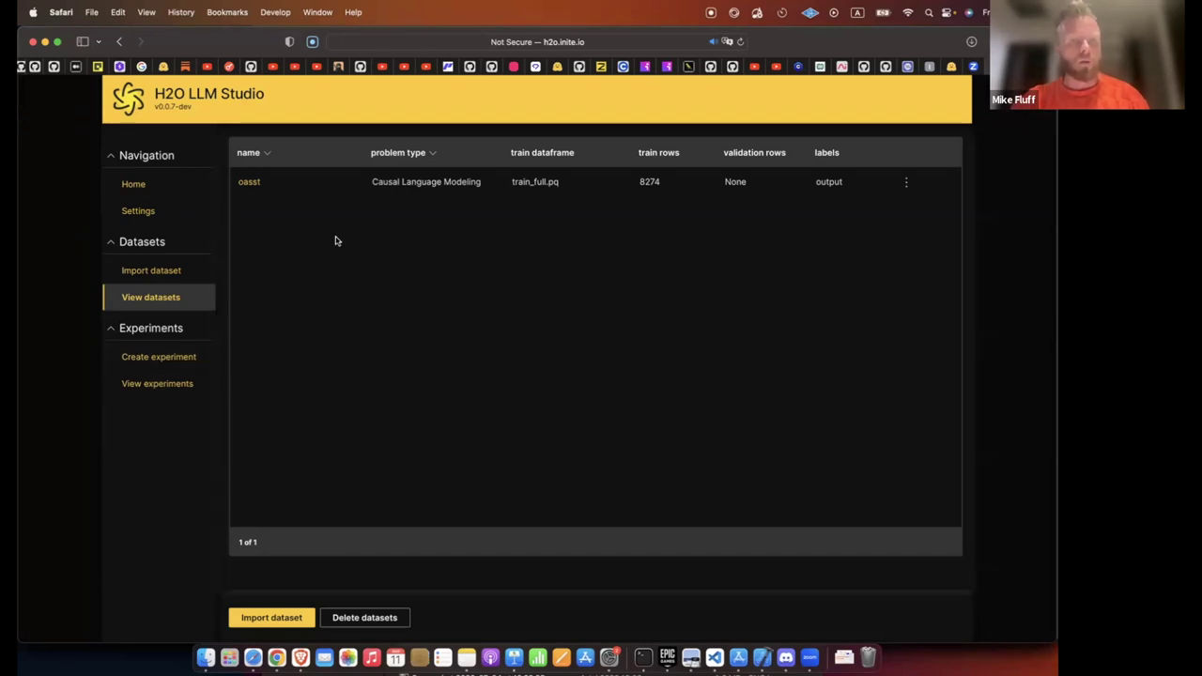
Open the form for creating an experiment and look through its general, dataset, training, augmentation and prediction settings.
left_click(169, 362)
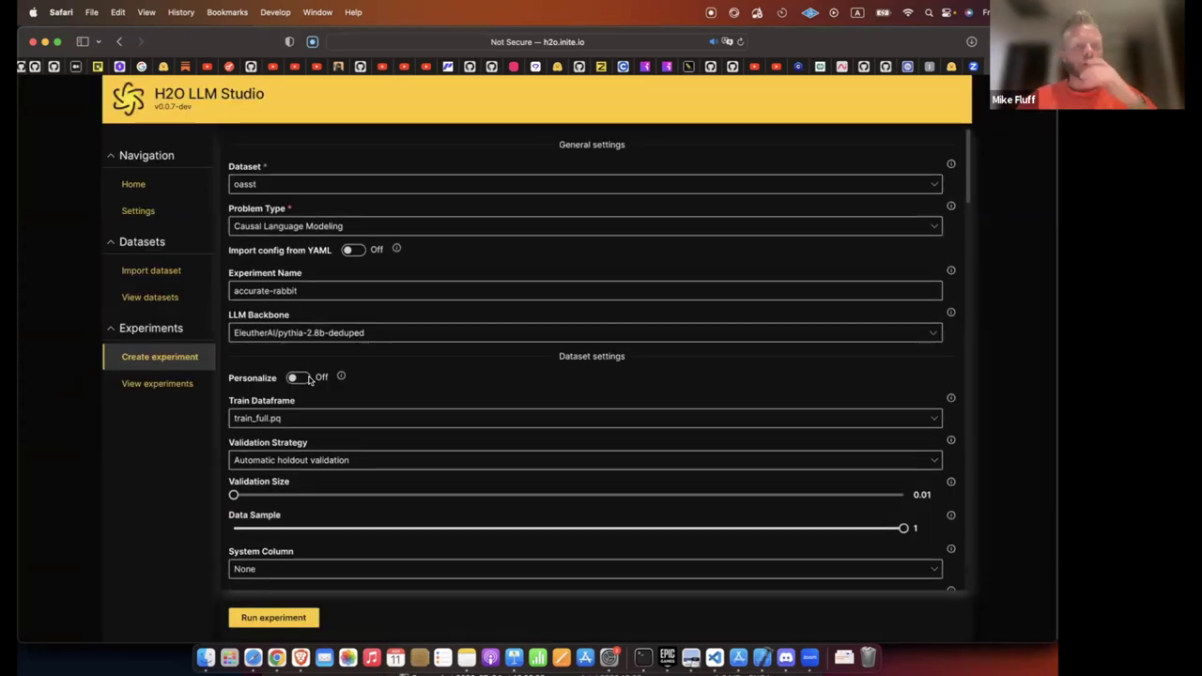
scroll(340, 377, "down", 10)
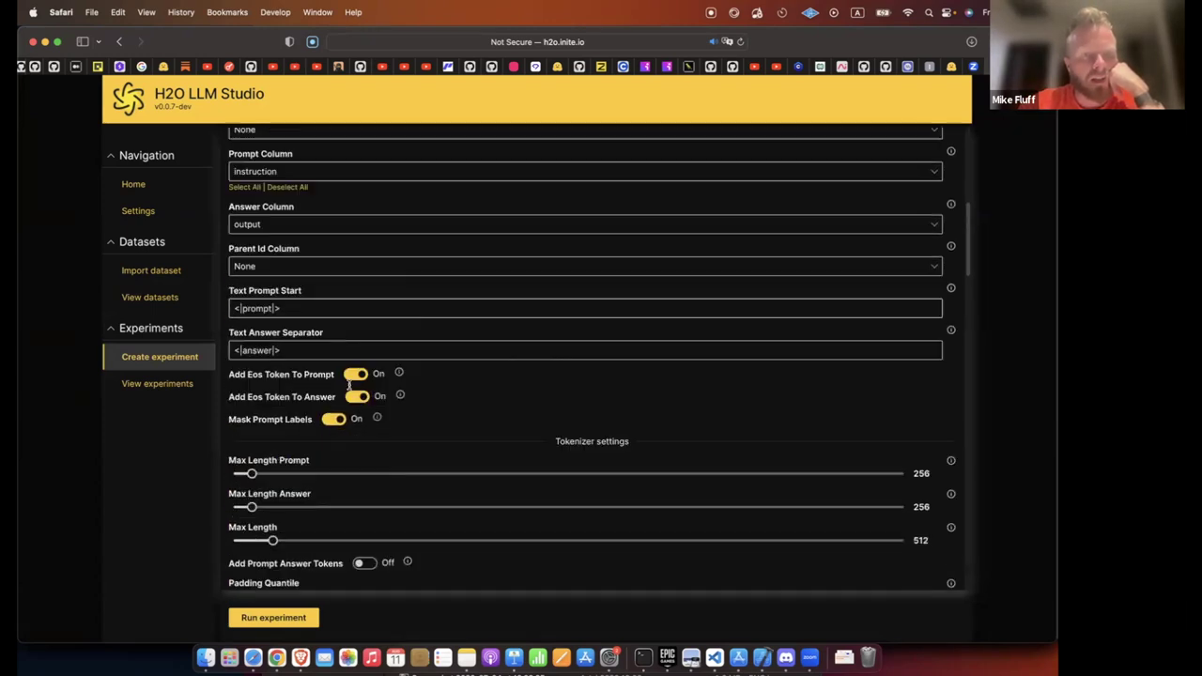
scroll(348, 384, "down", 15)
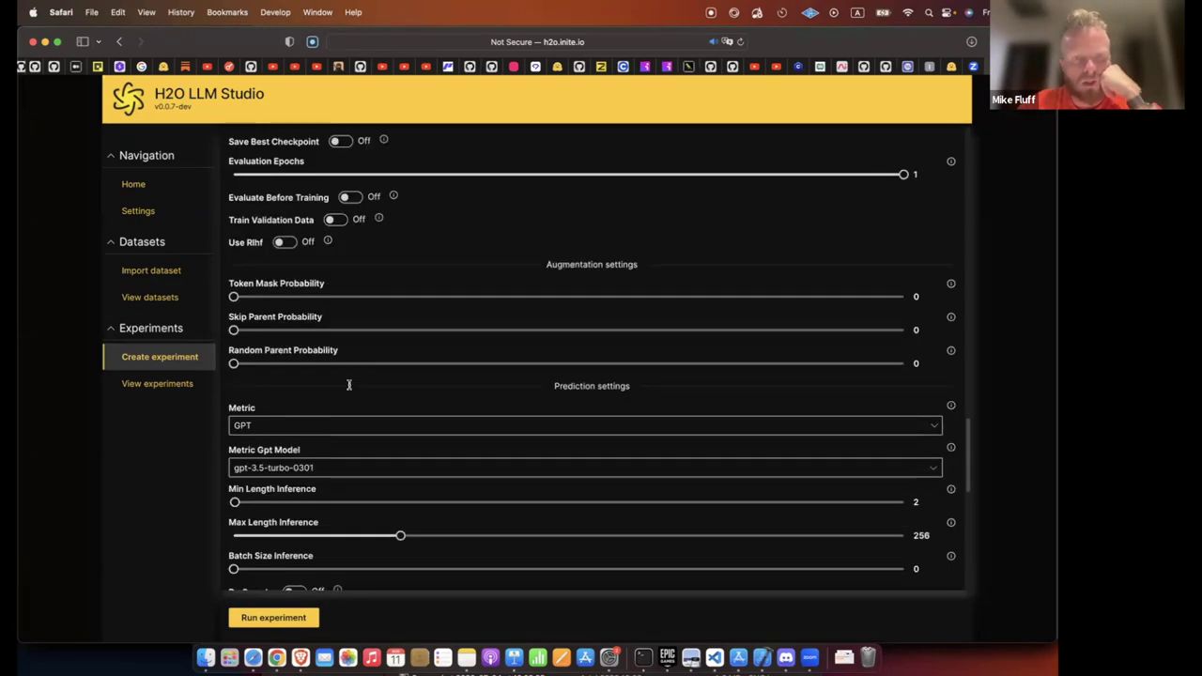
scroll(348, 384, "down", 3)
scroll(349, 384, "up", 15)
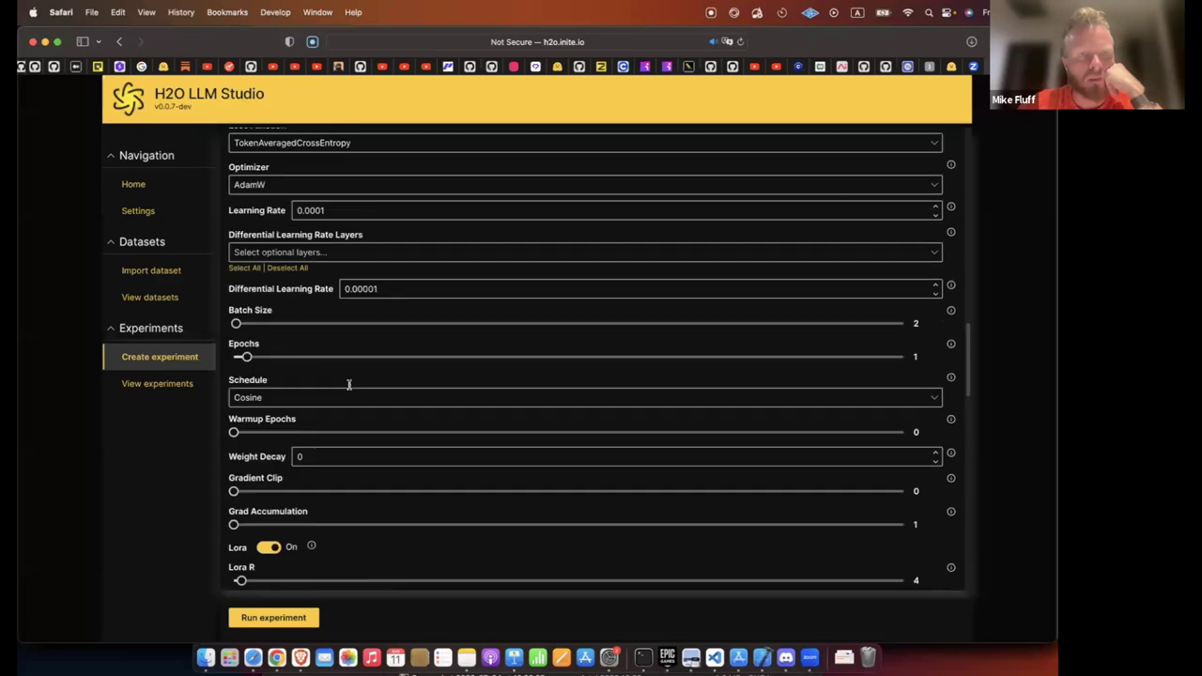
scroll(349, 384, "up", 3)
scroll(338, 367, "down", 10)
scroll(311, 325, "up", 10)
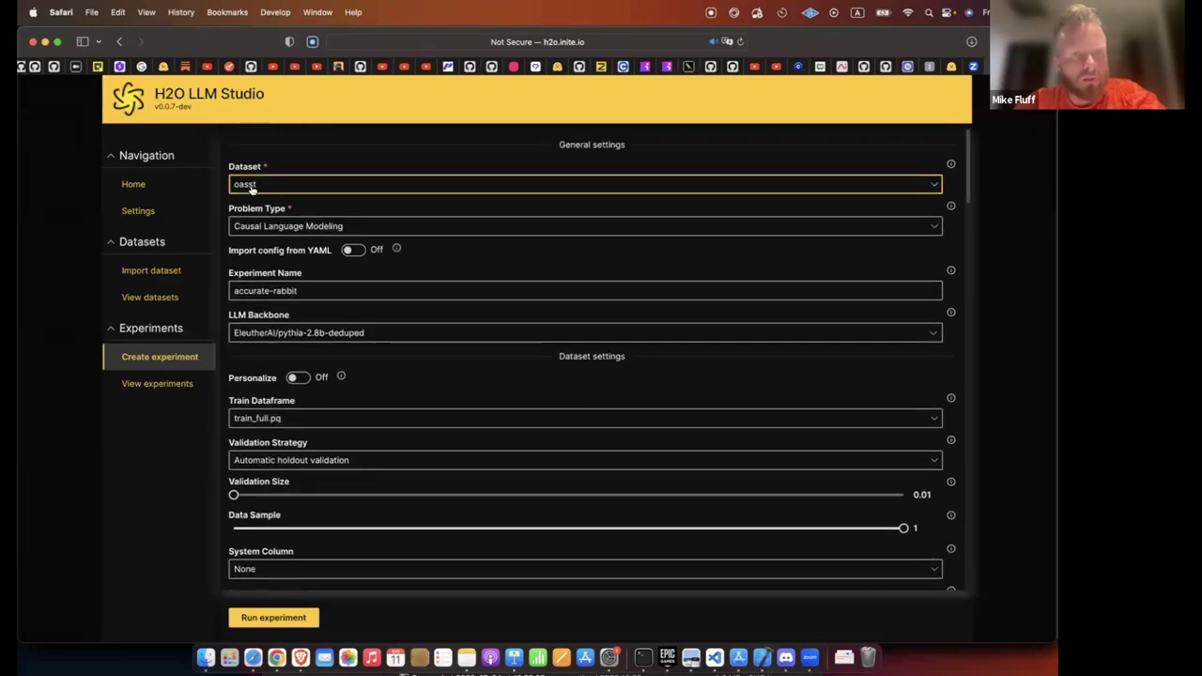
Examine the options offered for the new experiment's Dataset and LLM Backbone without changing either one.
left_click(251, 187)
left_click(252, 188)
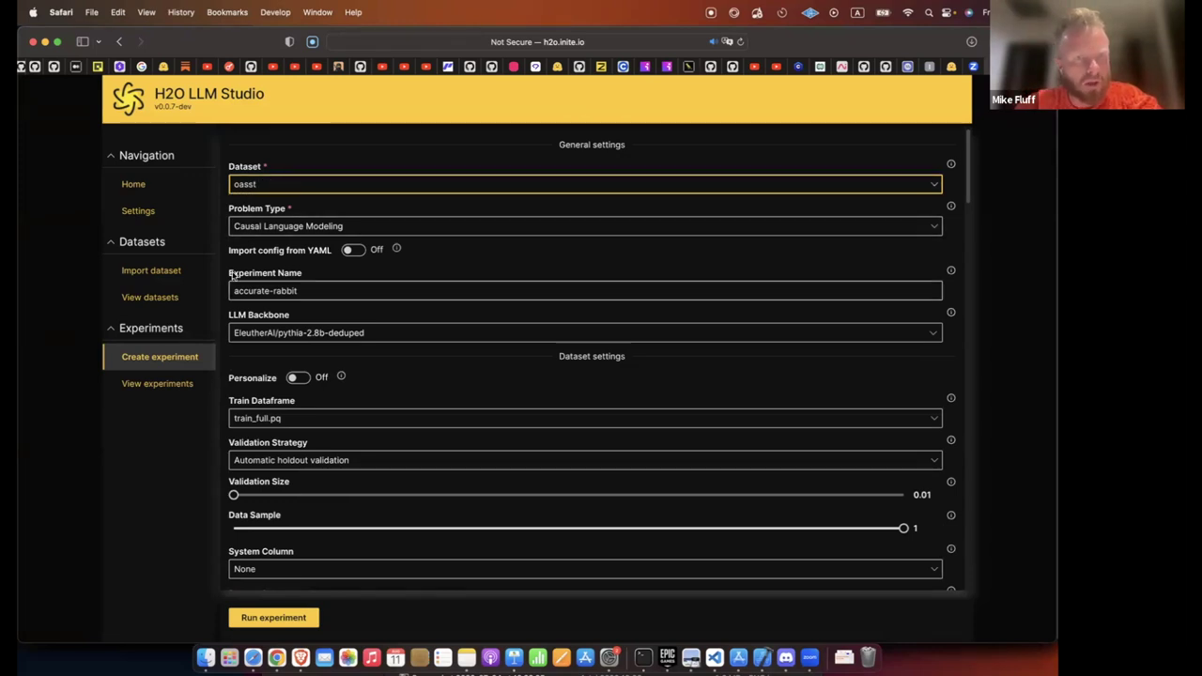
left_click(338, 336)
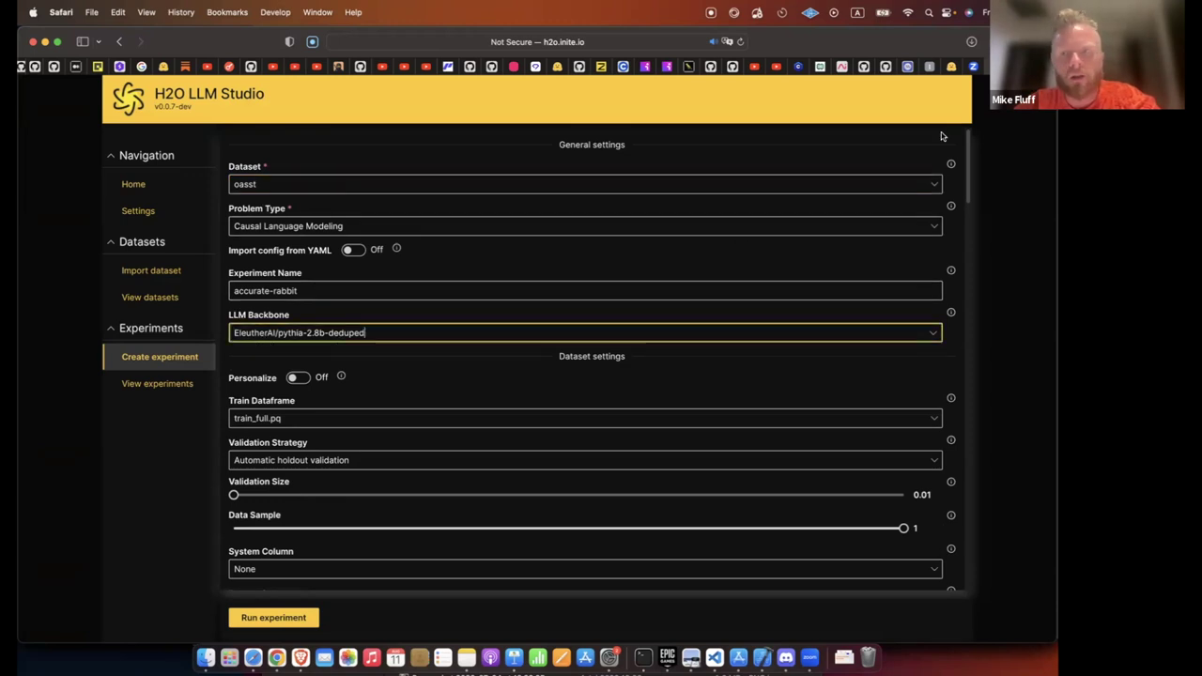
left_click(933, 334)
left_click(930, 334)
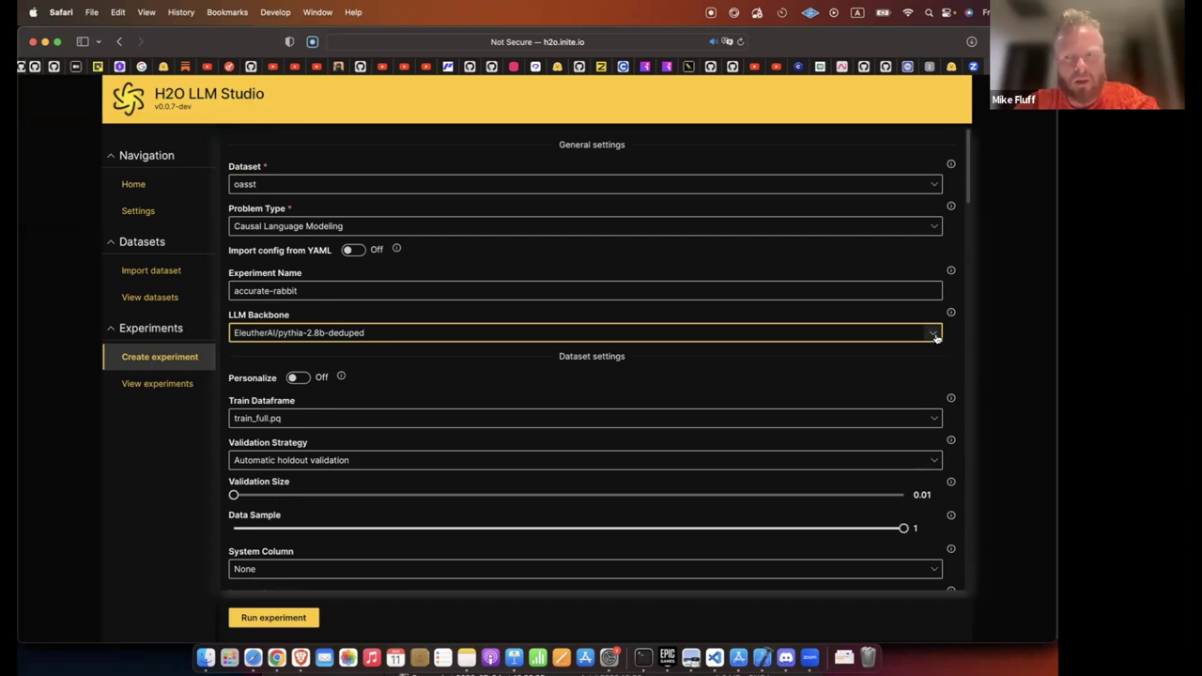
left_click(932, 334)
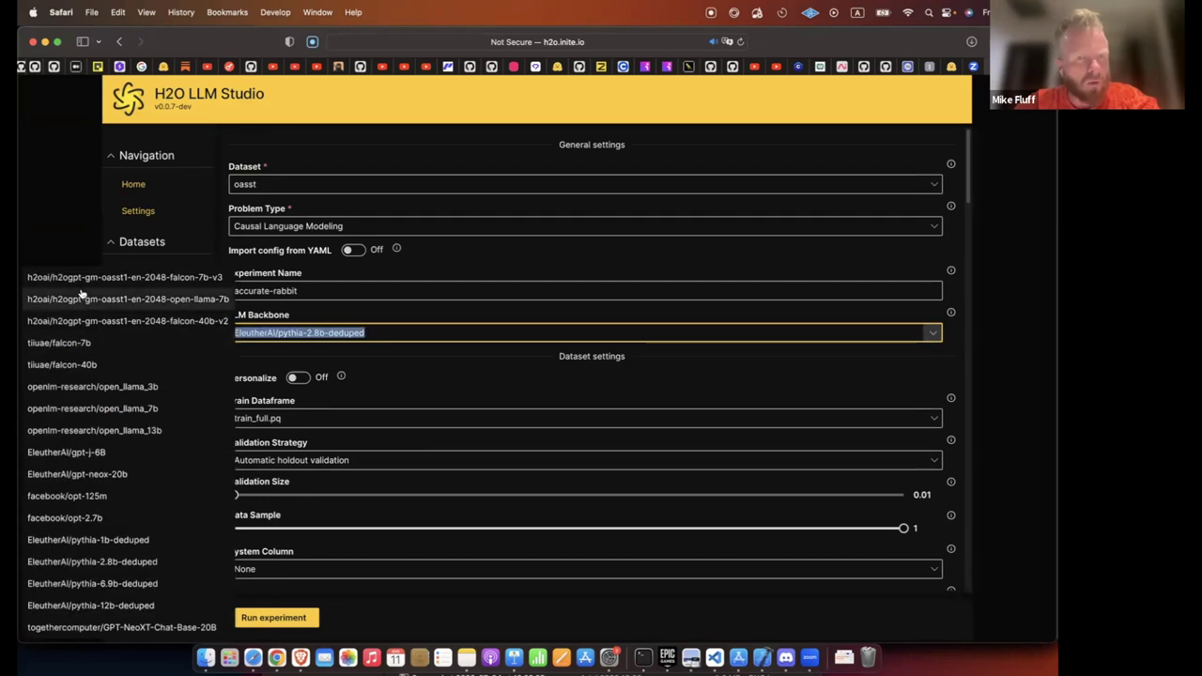
left_click(292, 332)
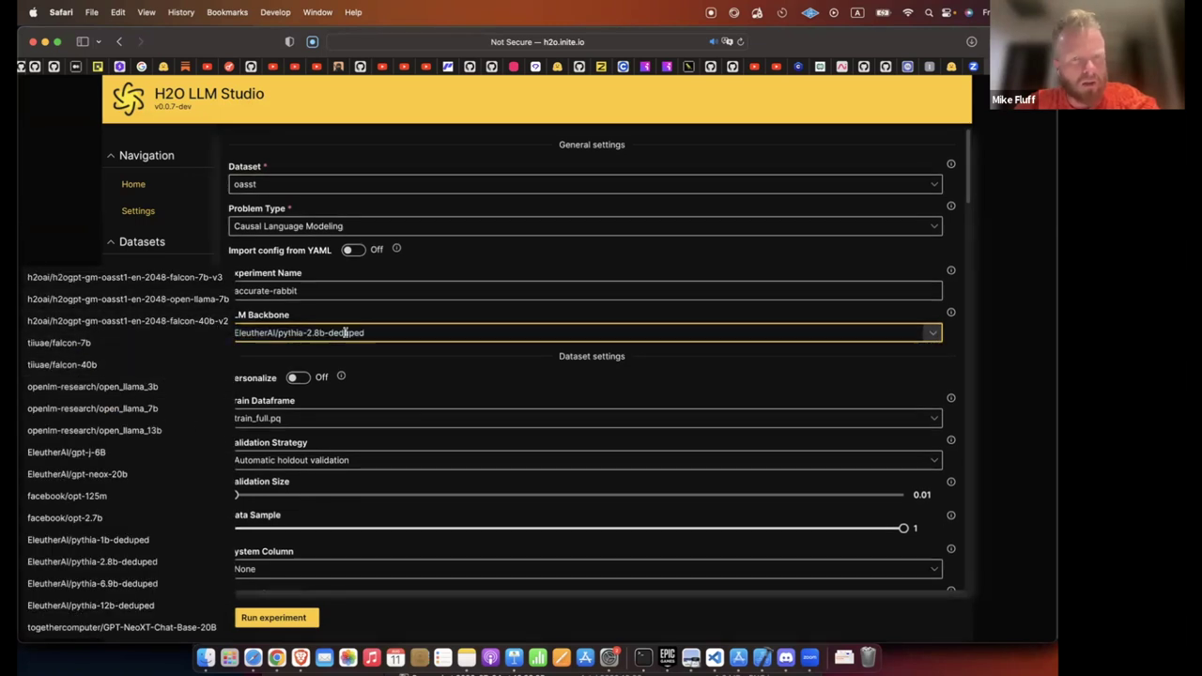
left_click(324, 332)
left_click(313, 333)
left_click(305, 333)
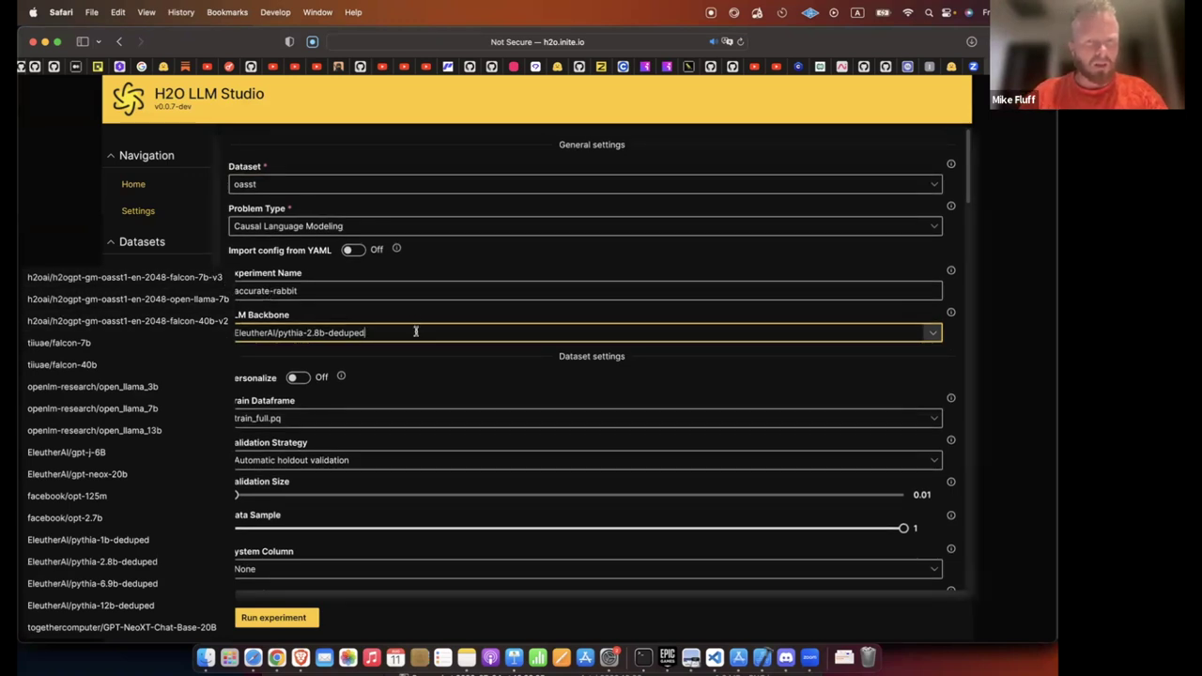
key("Escape")
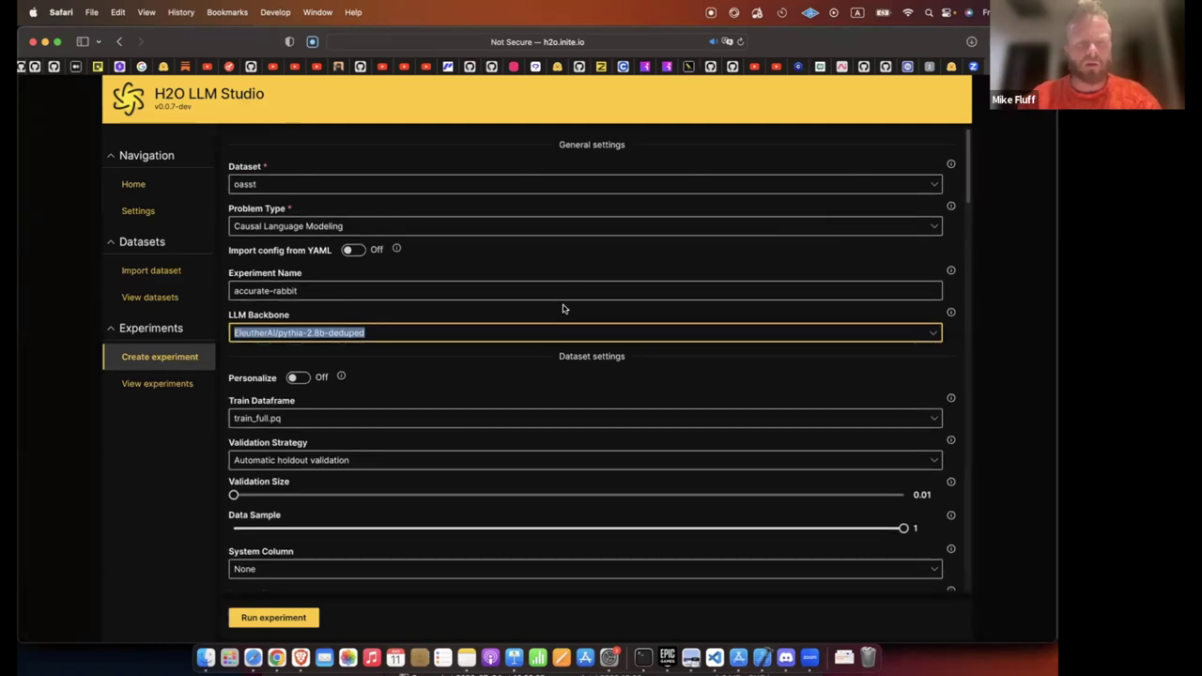
Review the experiment's dataset settings, including the train dataframe, validation strategy, and the prompt and answer columns.
scroll(469, 379, "down", 5)
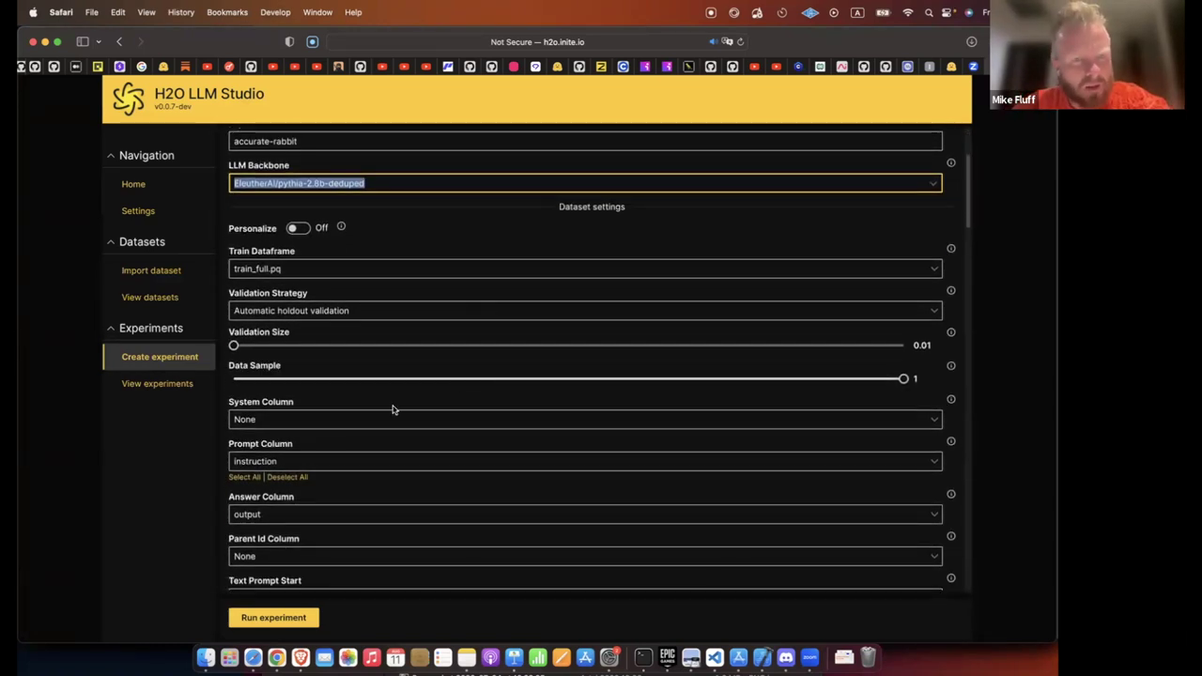
scroll(394, 408, "down", 3)
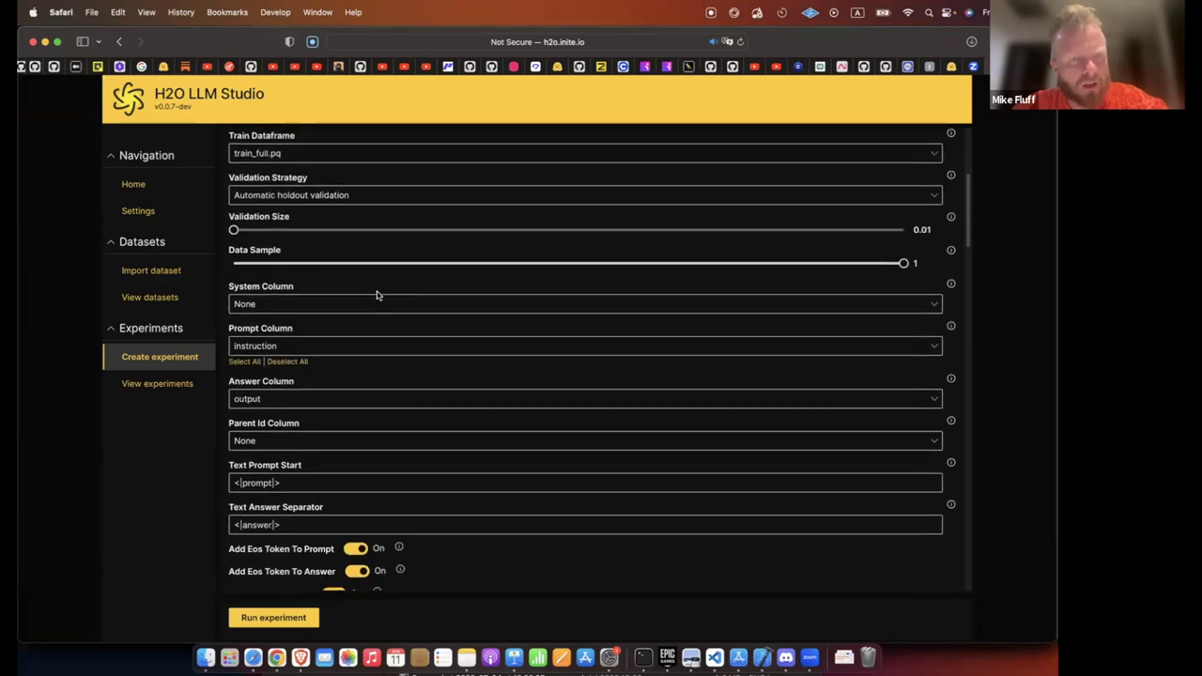
scroll(313, 430, "down", 1)
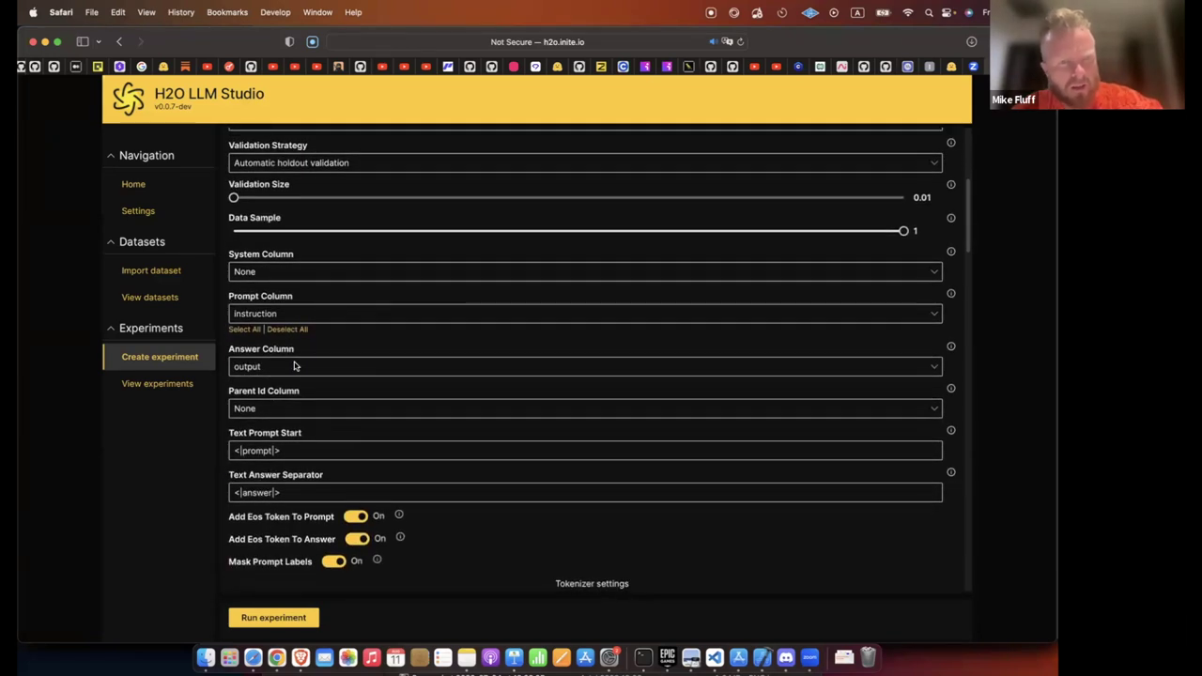
scroll(318, 422, "up", 2)
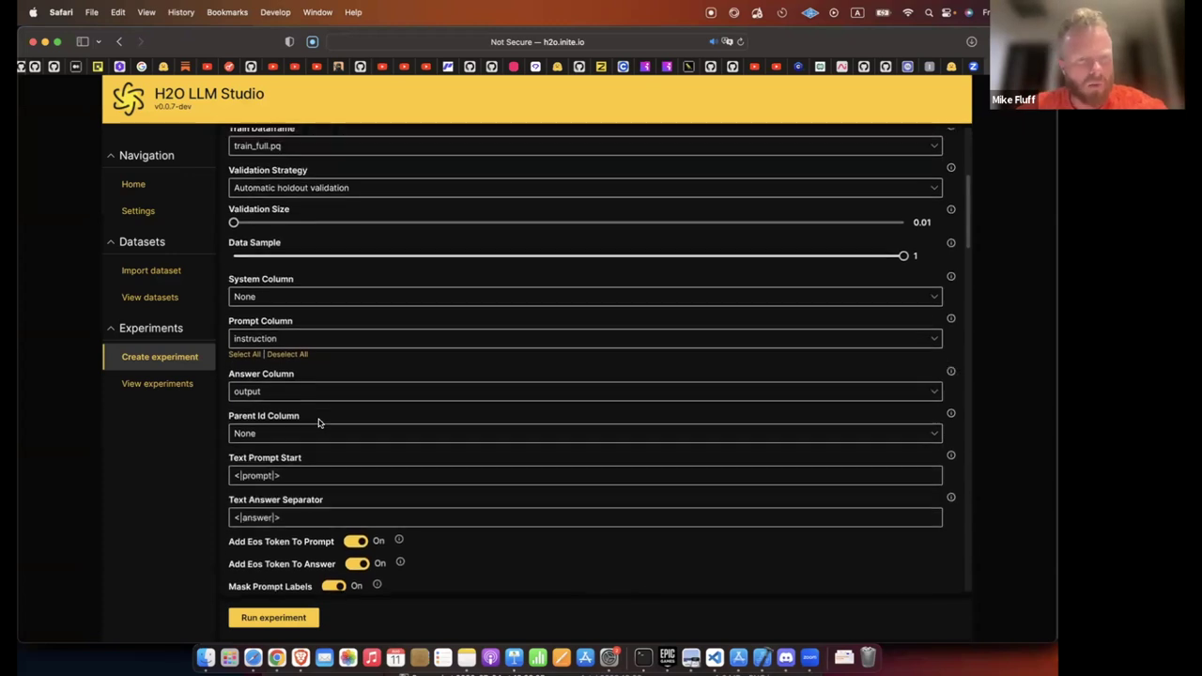
left_click(286, 368)
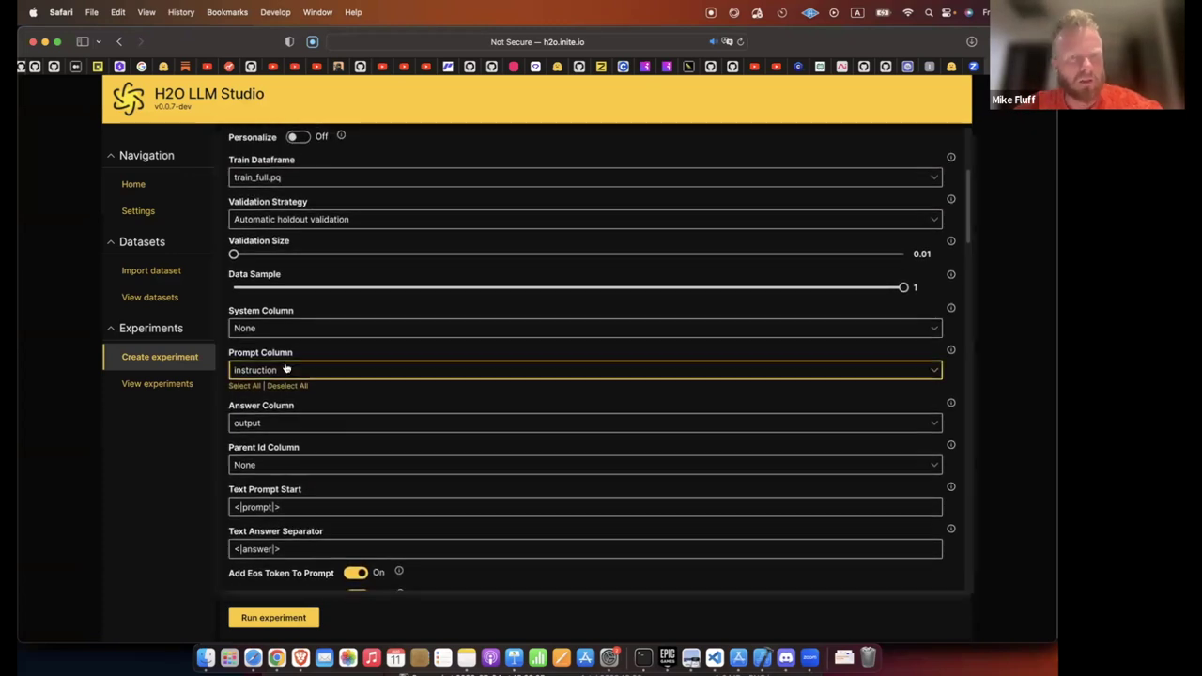
left_click(287, 369)
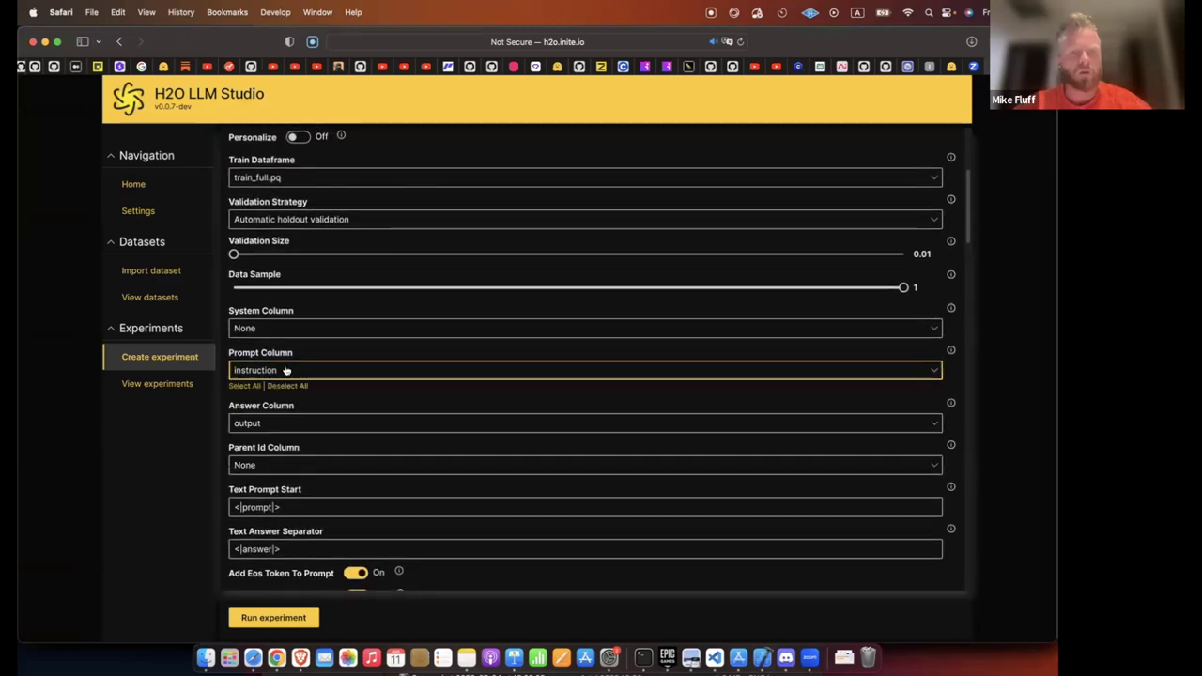
Review the experiment's tokenizer, architecture and training settings, from maximum lengths and backbone dtype through optimizer, batch size and epochs to LoRA.
scroll(282, 385, "down", 2)
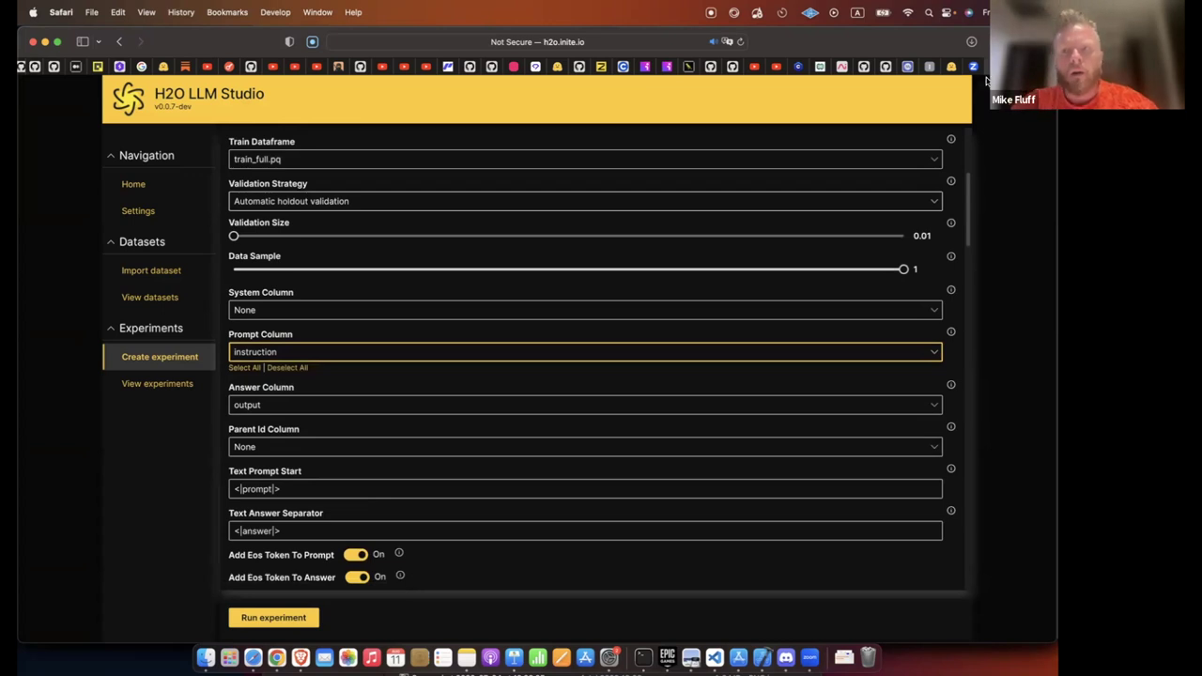
scroll(481, 436, "down", 6)
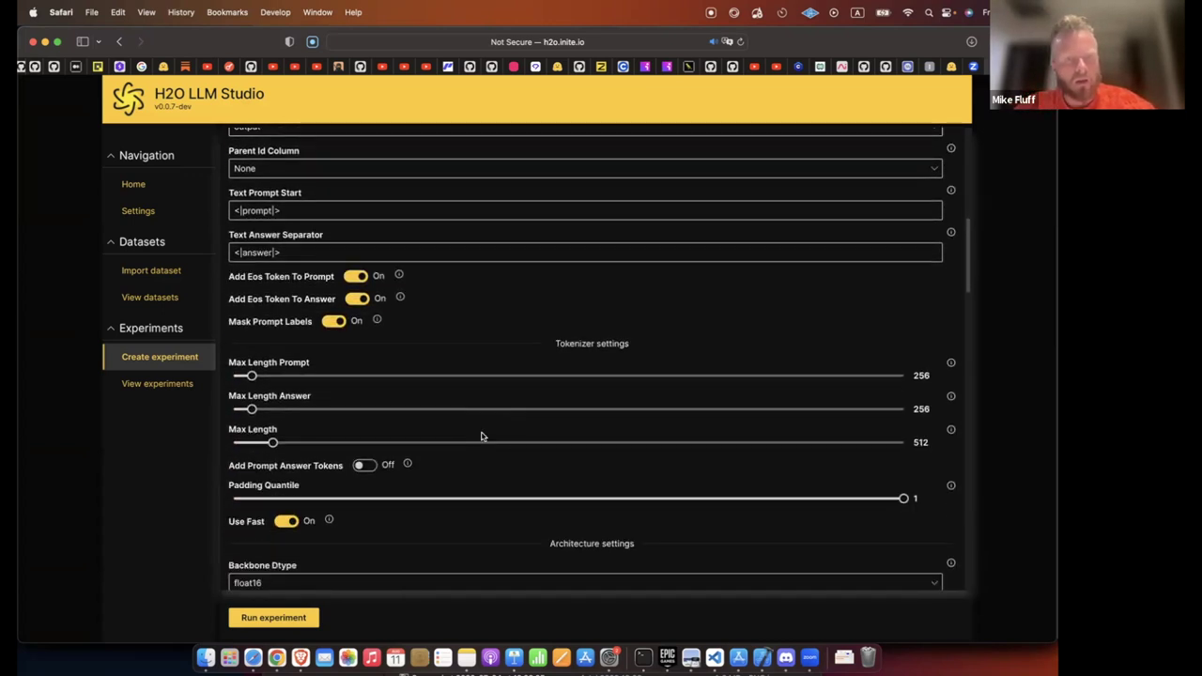
scroll(480, 436, "down", 5)
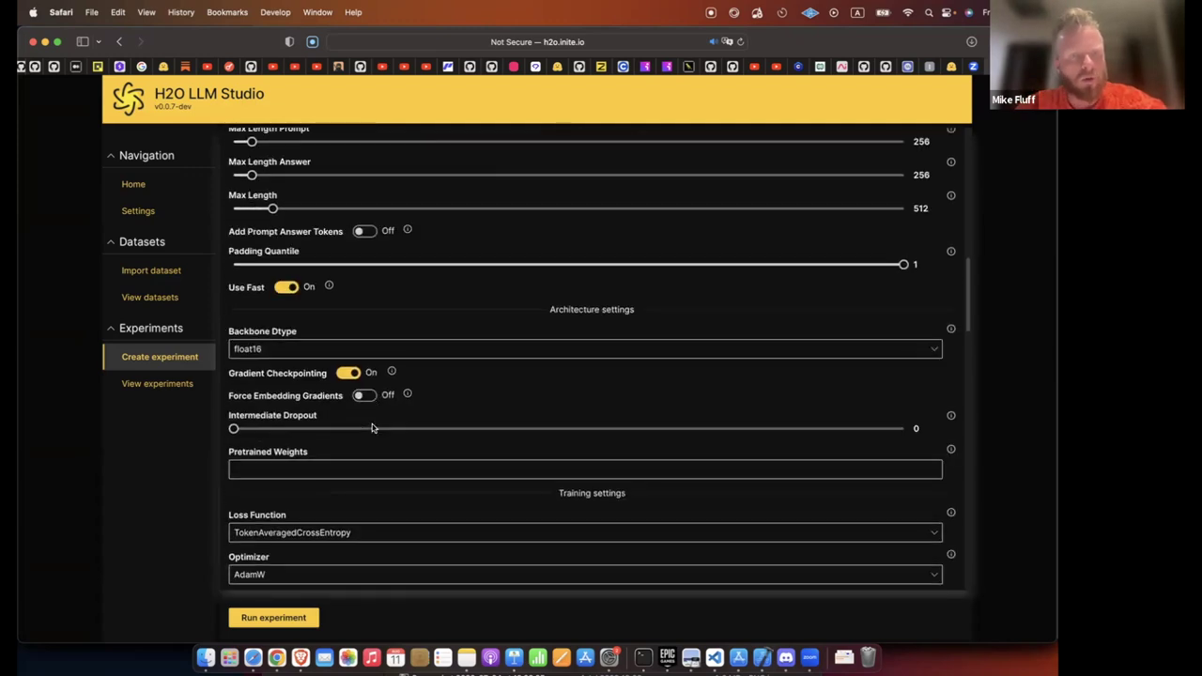
scroll(372, 429, "down", 6)
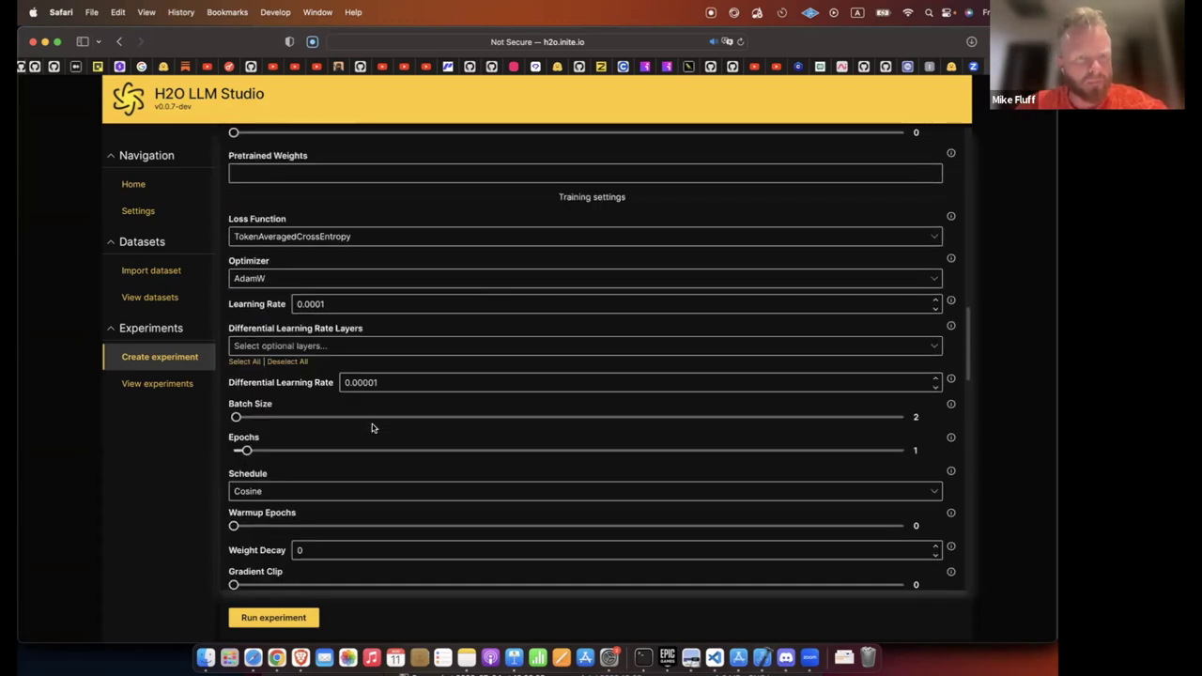
scroll(372, 428, "up", 2)
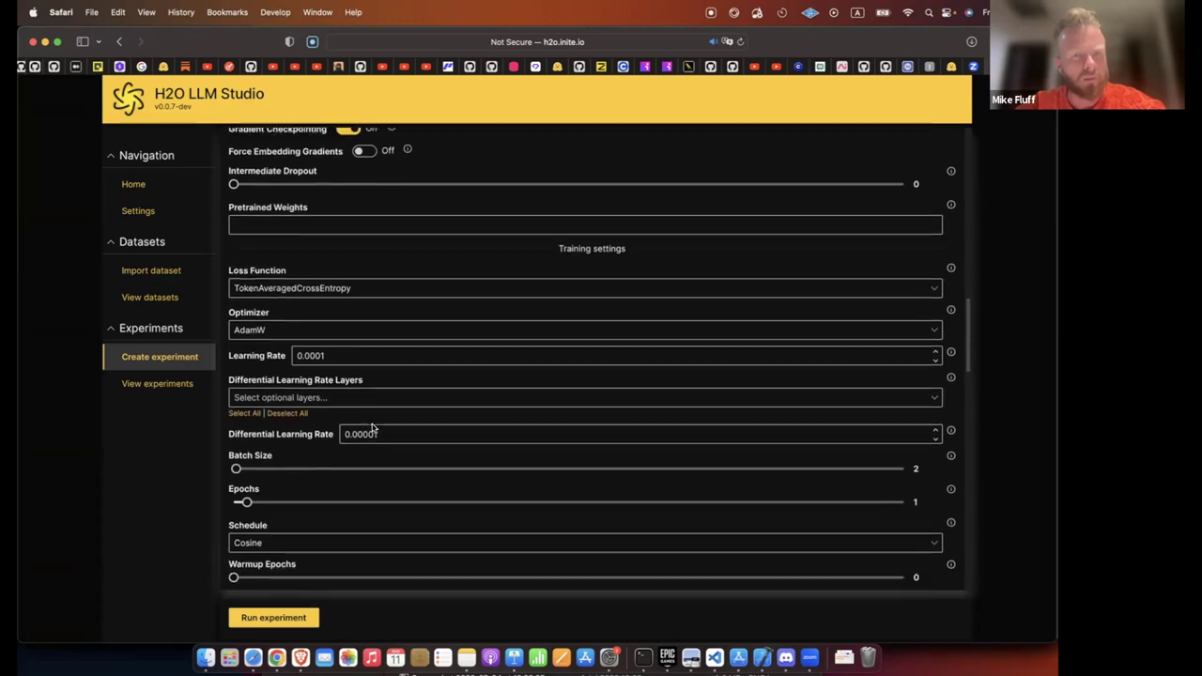
scroll(372, 428, "down", 1)
scroll(372, 427, "down", 4)
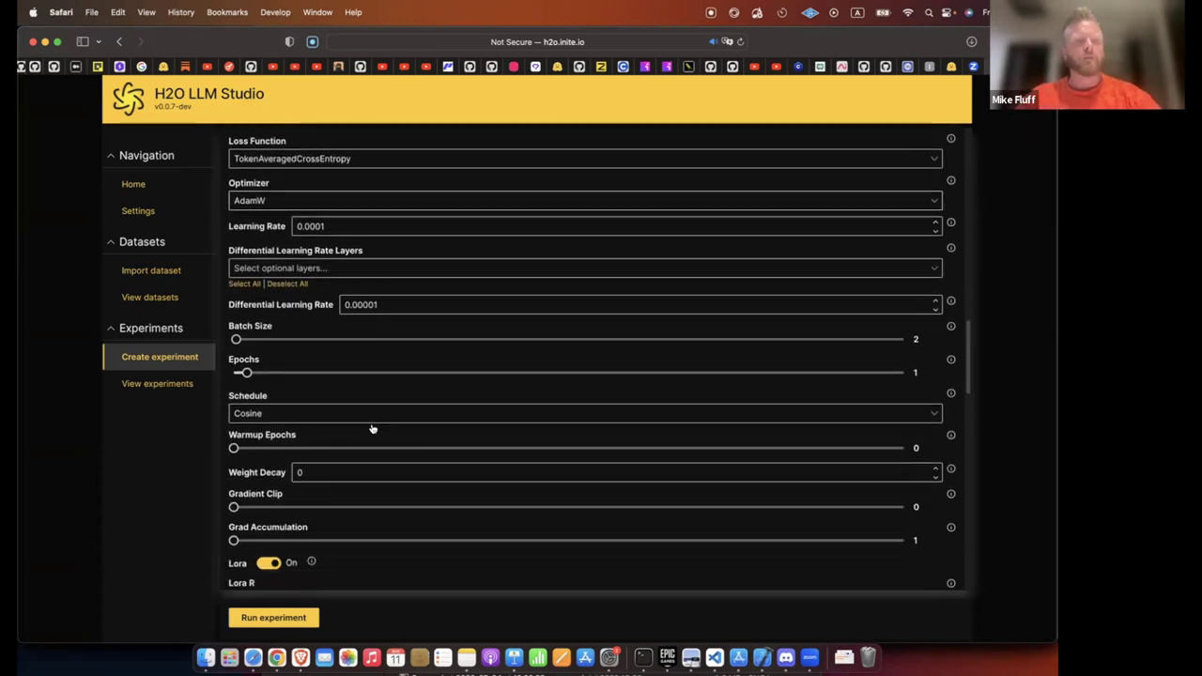
scroll(394, 451, "down", 5)
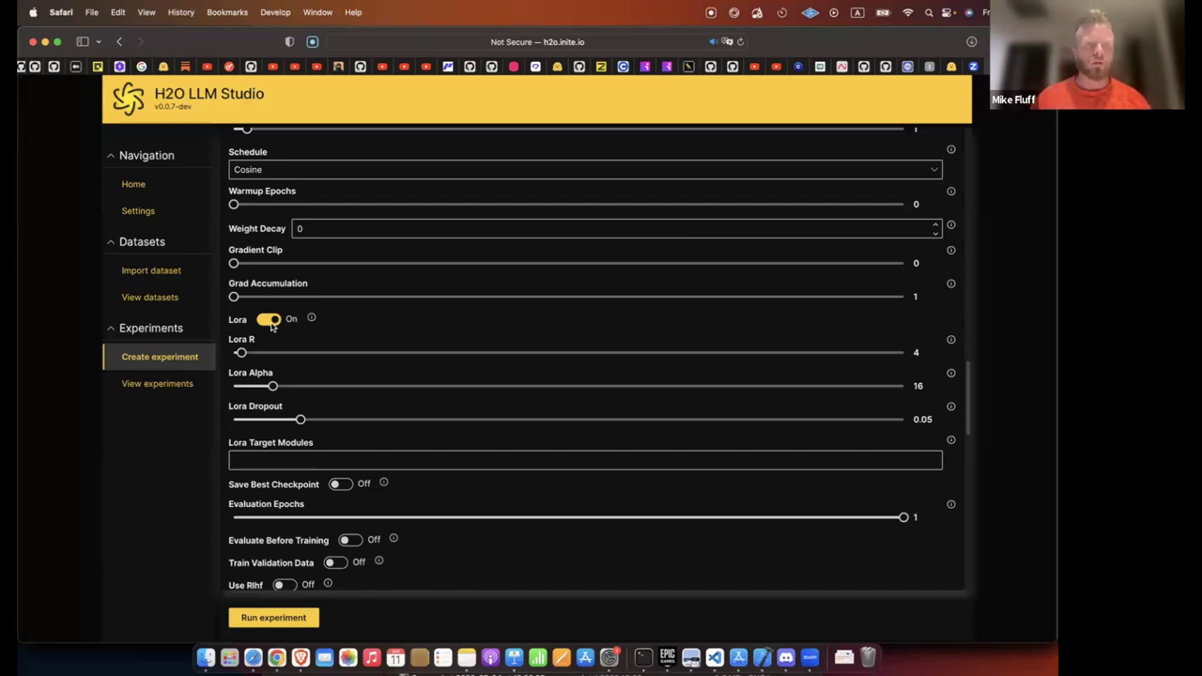
Examine the LoRA, evaluation and RLHF options together with the augmentation settings and the start of the prediction settings.
scroll(332, 348, "down", 5)
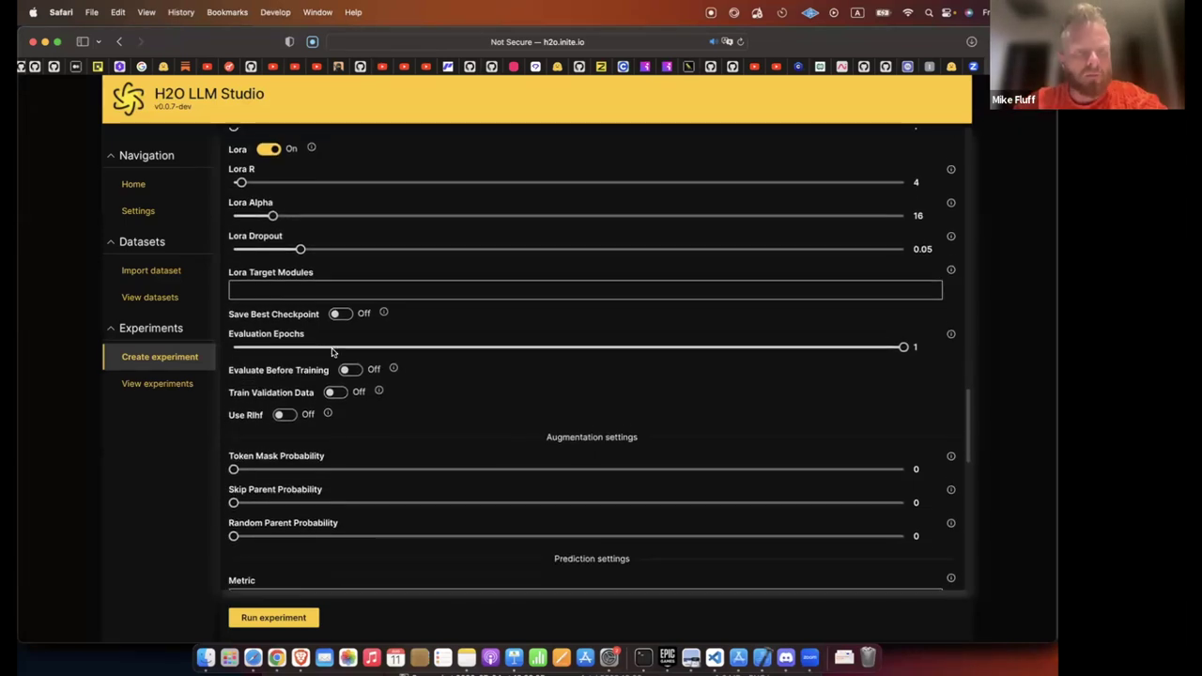
scroll(327, 427, "down", 1)
scroll(282, 413, "up", 2)
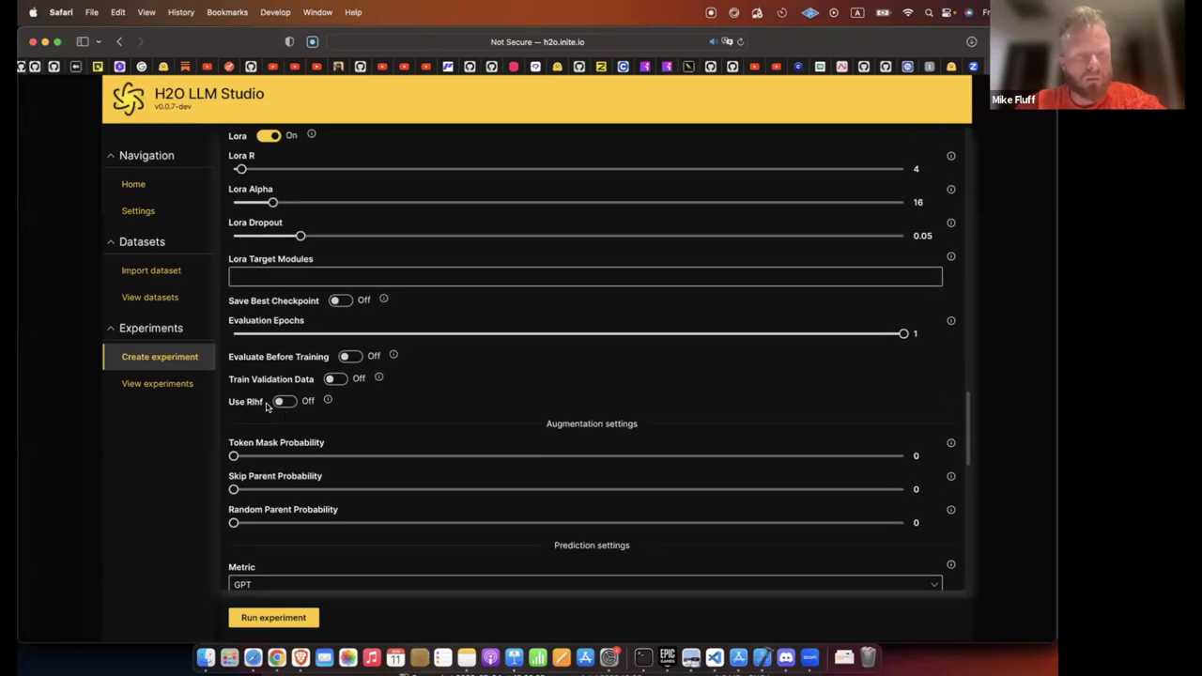
scroll(277, 436, "down", 3)
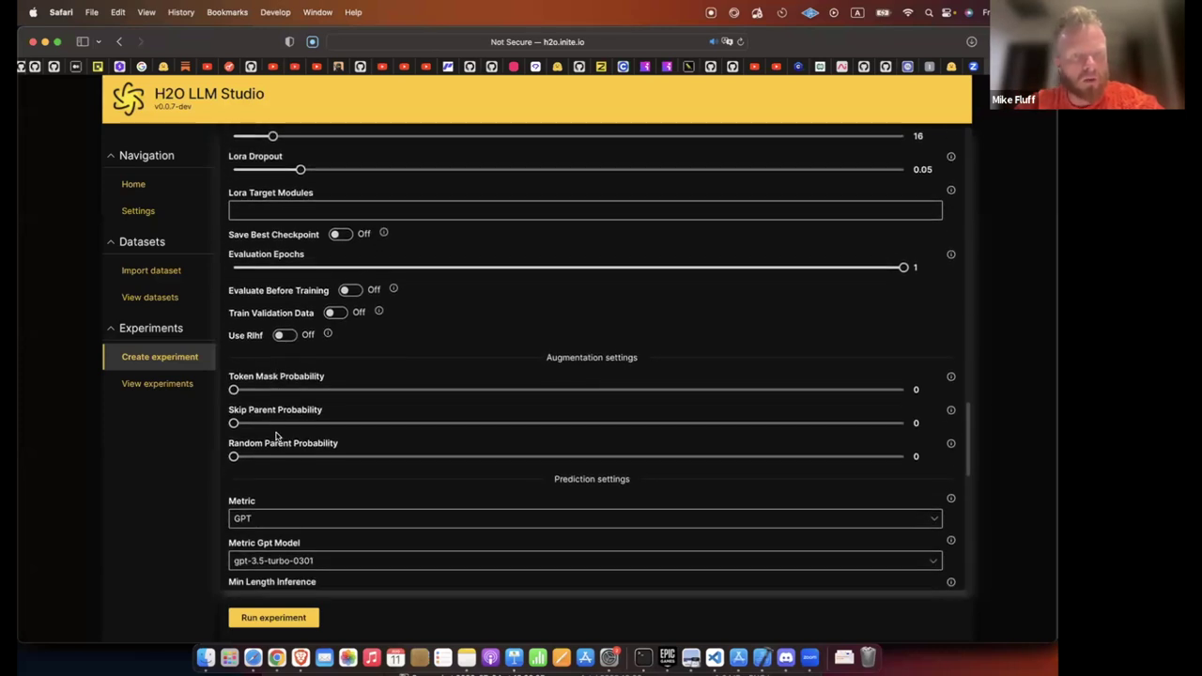
scroll(437, 142, "down", 3)
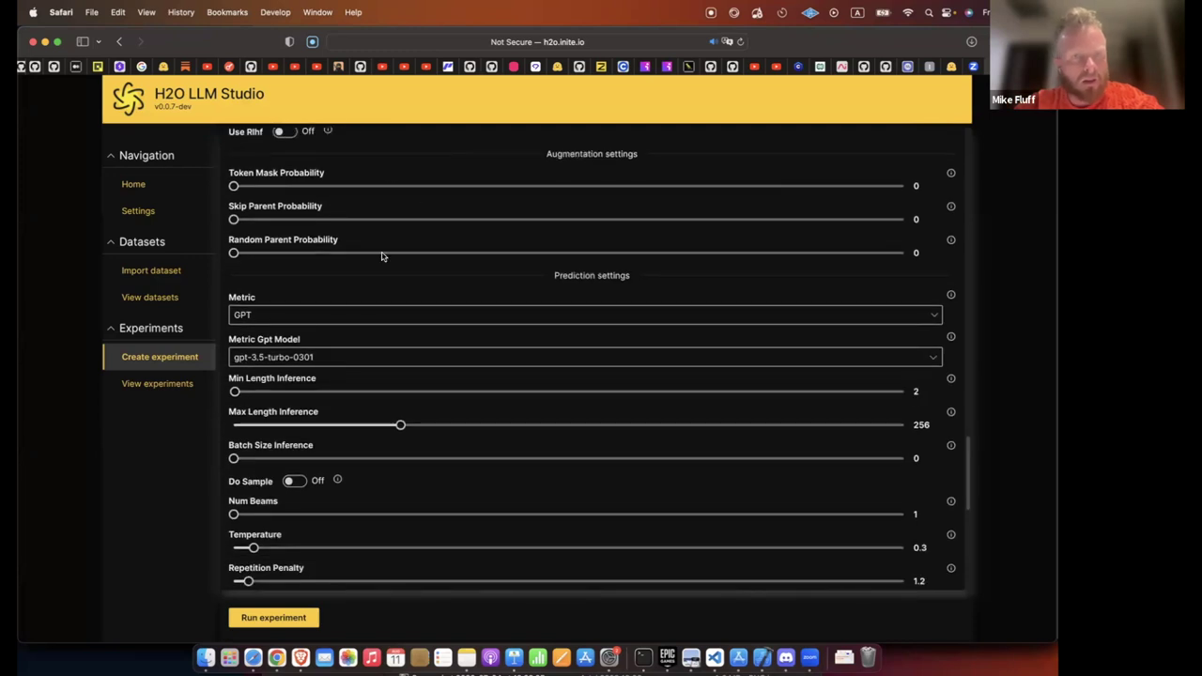
scroll(343, 295, "up", 2)
scroll(342, 294, "up", 2)
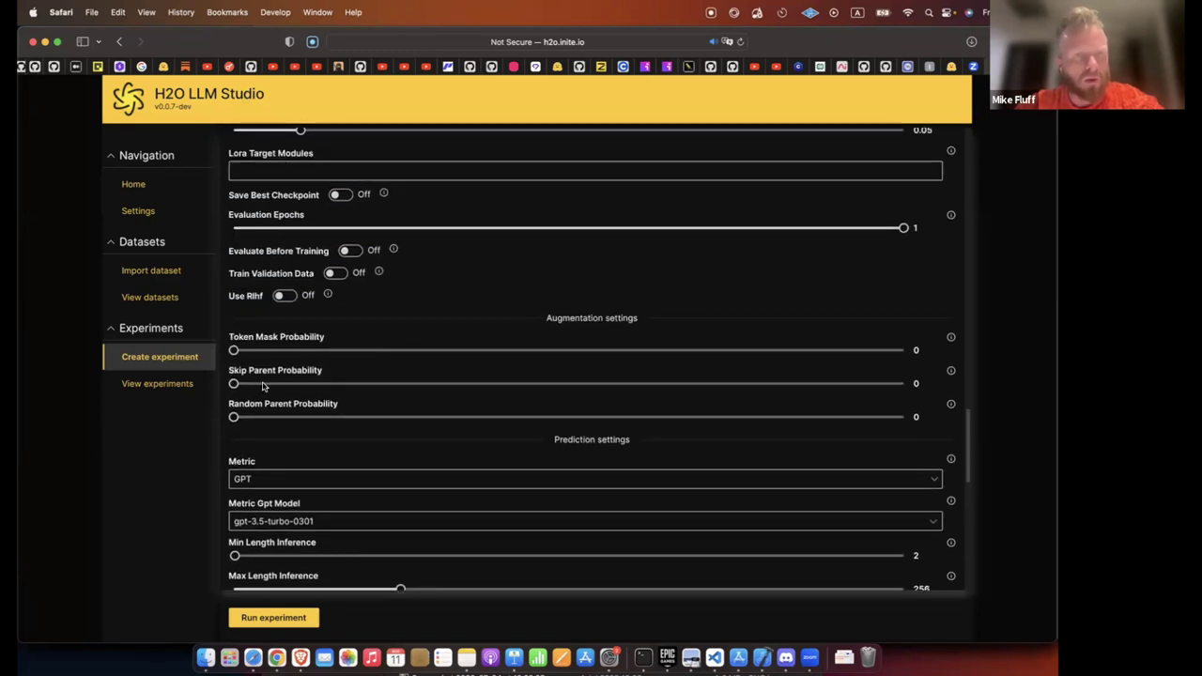
scroll(272, 406, "down", 2)
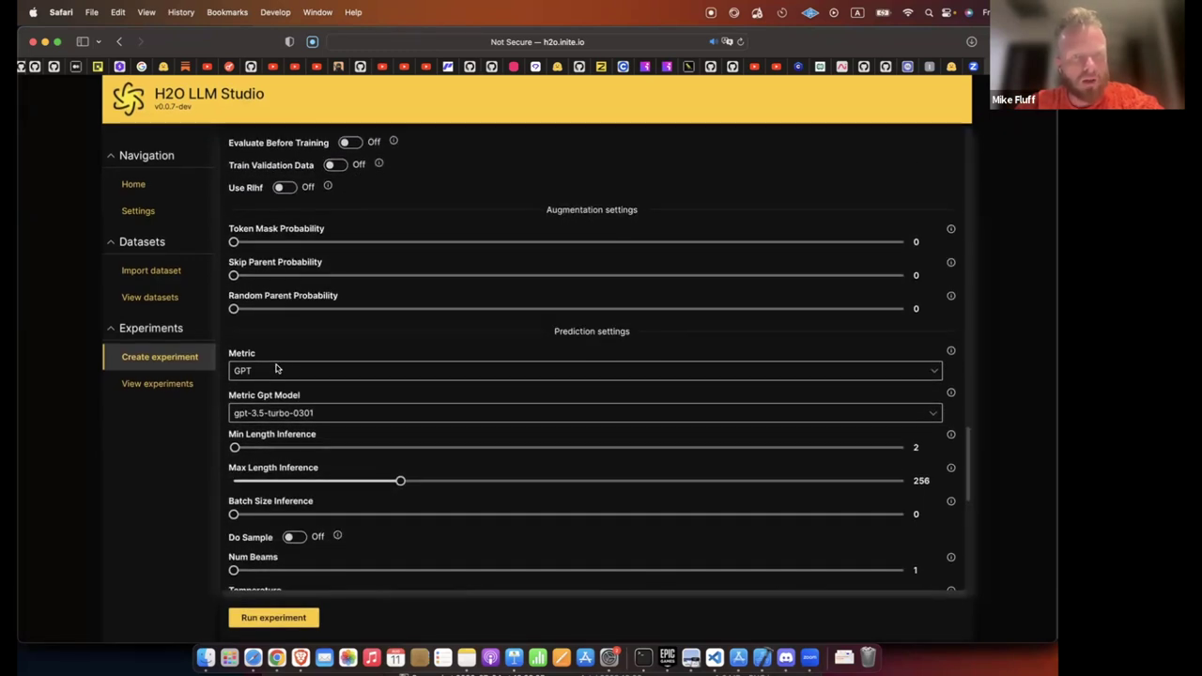
Set the experiment's Metric Gpt Model to gpt-4-0613 in the prediction settings.
left_click(277, 370)
left_click(277, 370)
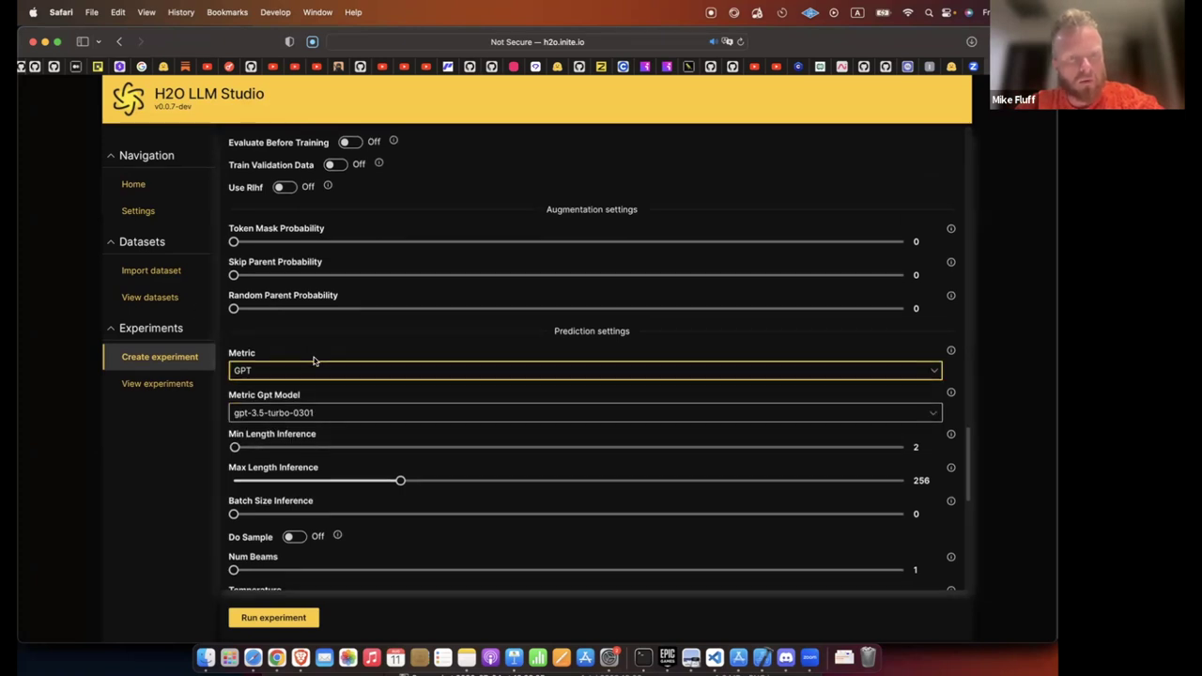
left_click(282, 412)
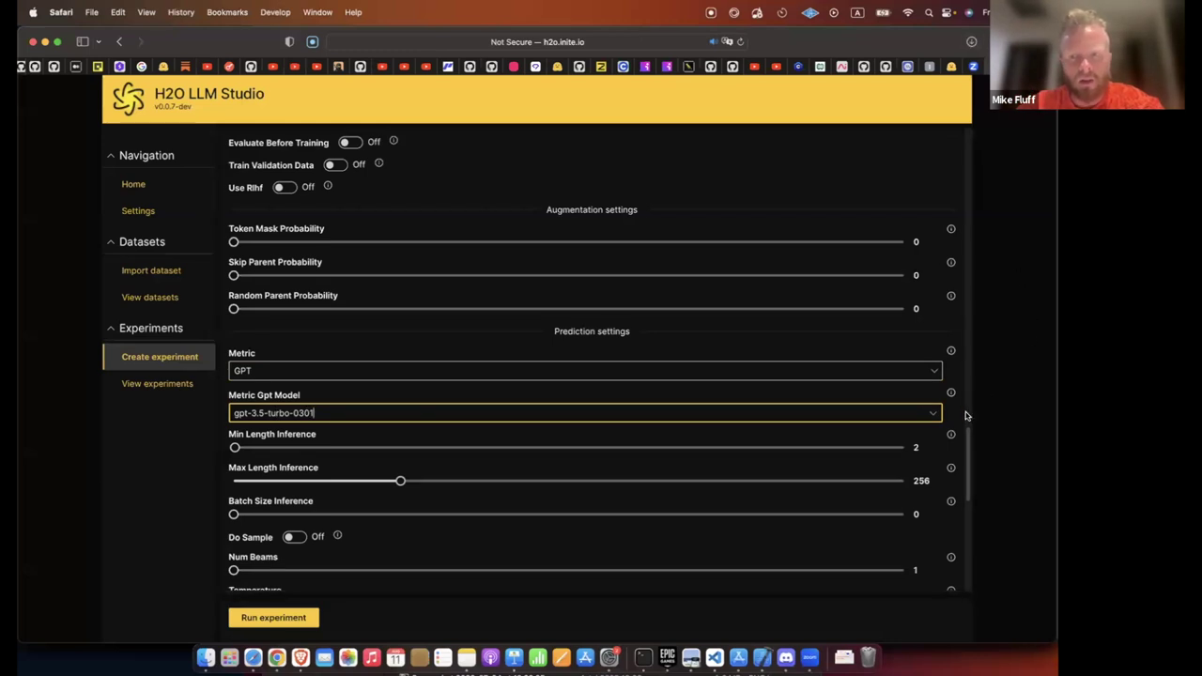
left_click(933, 413)
key("Escape")
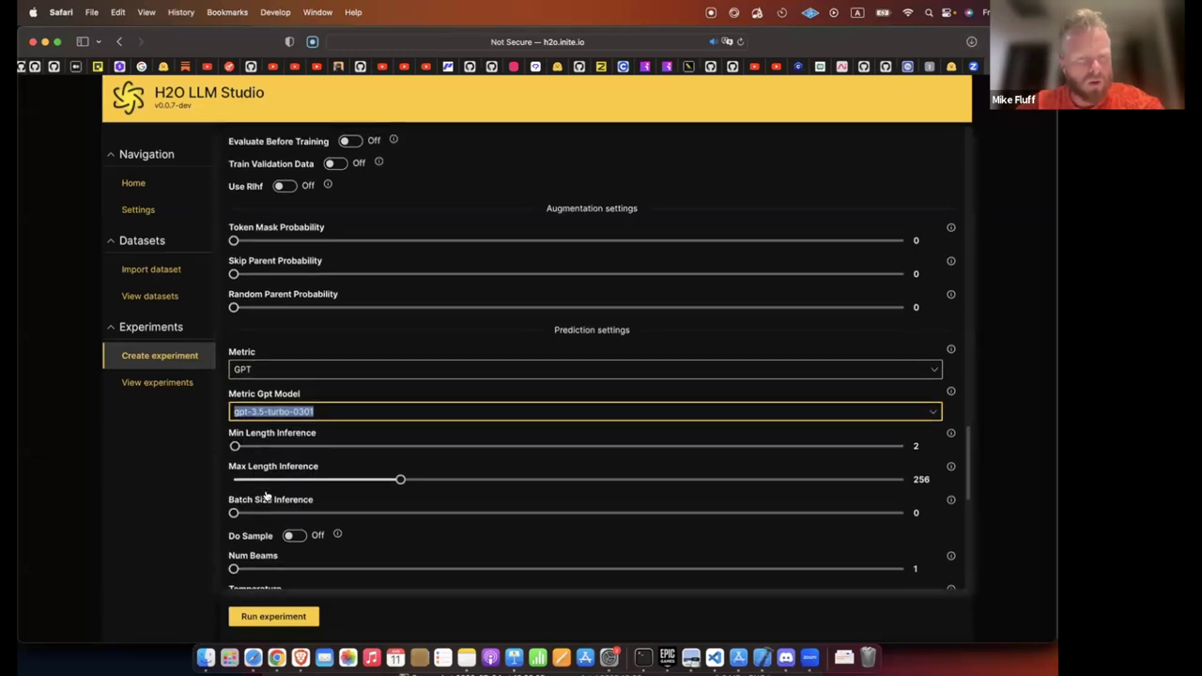
left_click(929, 419)
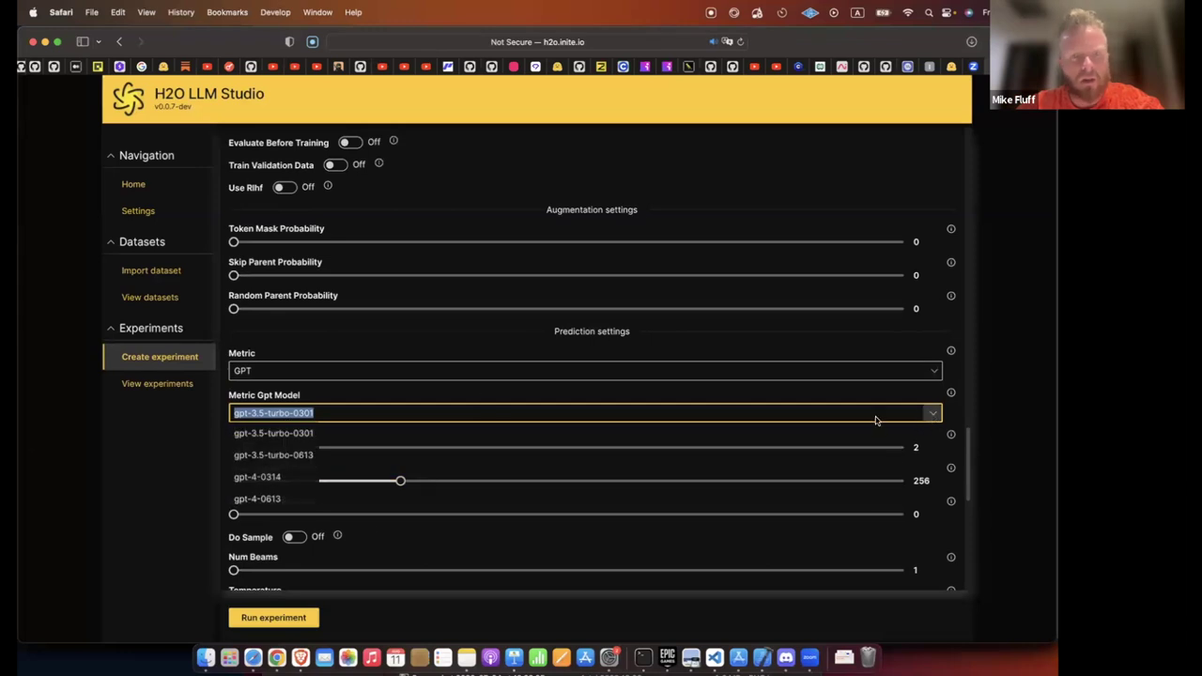
left_click(263, 503)
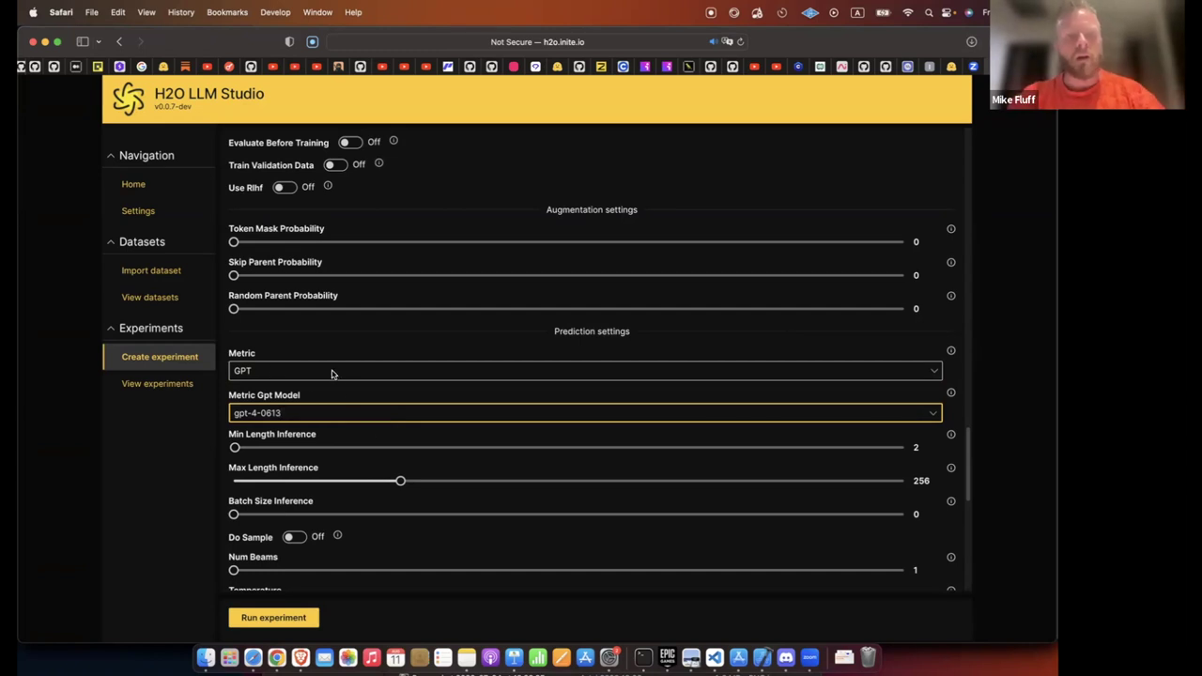
Review the remaining prediction settings, such as temperature, repetition penalty and Top P, and the environment settings with GPU selection.
scroll(348, 389, "down", 2)
scroll(348, 389, "down", 3)
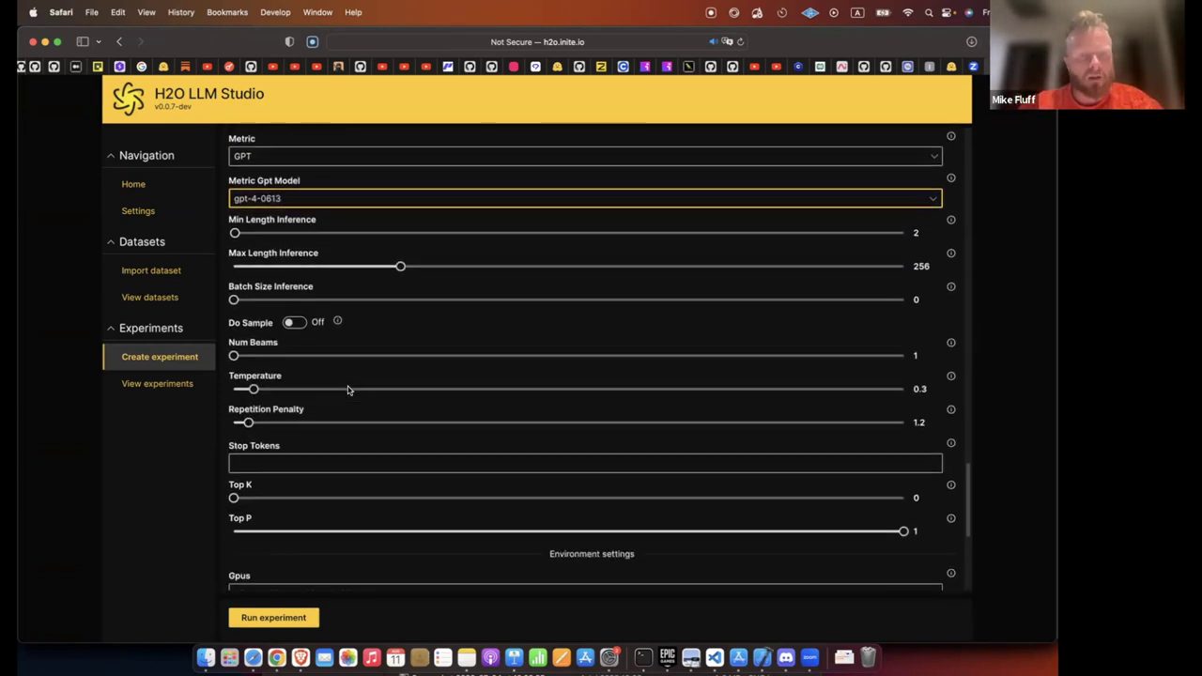
scroll(347, 389, "up", 1)
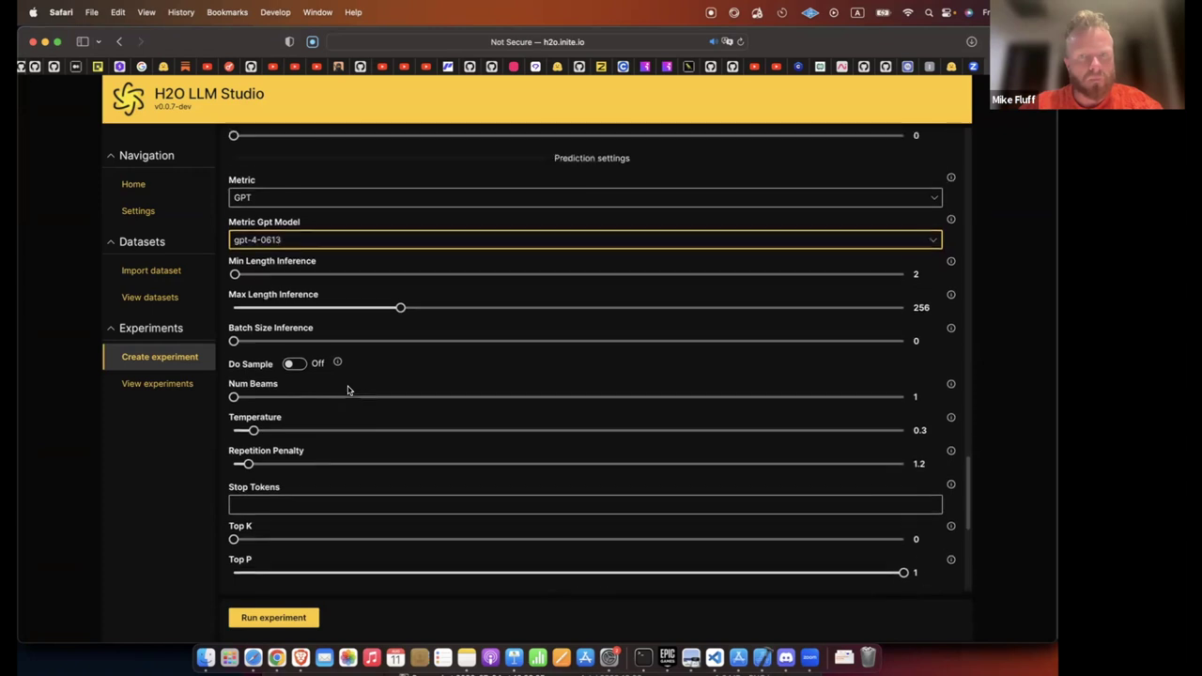
scroll(348, 390, "down", 4)
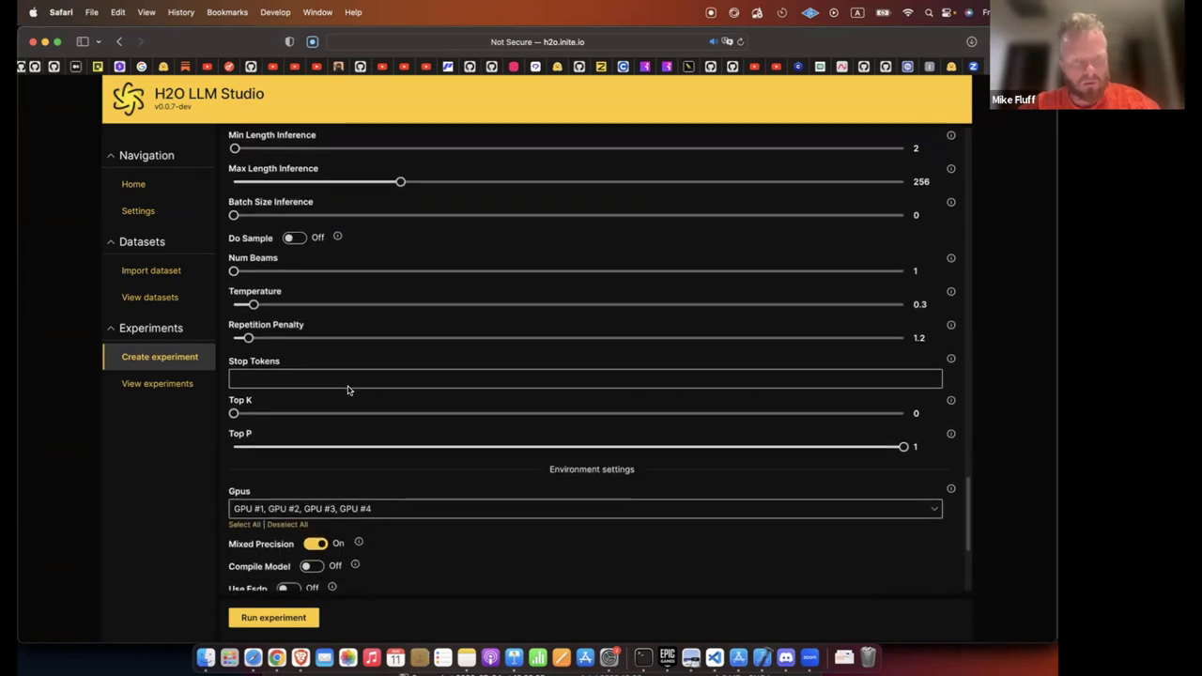
scroll(347, 390, "up", 3)
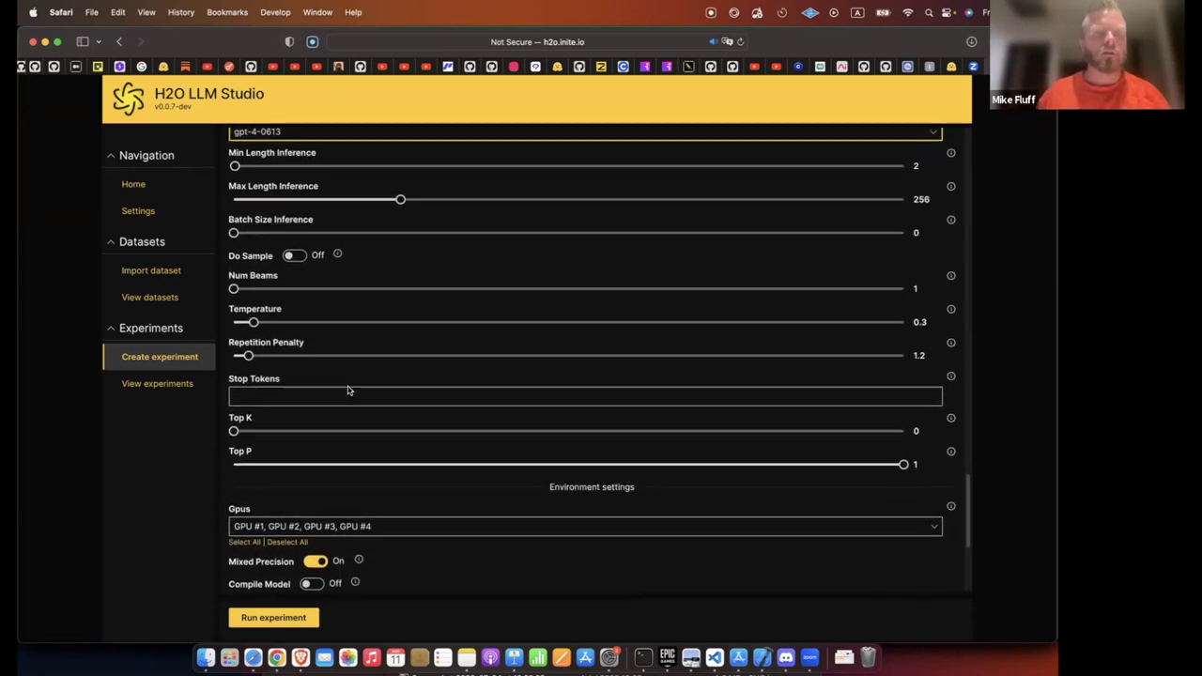
scroll(347, 390, "up", 2)
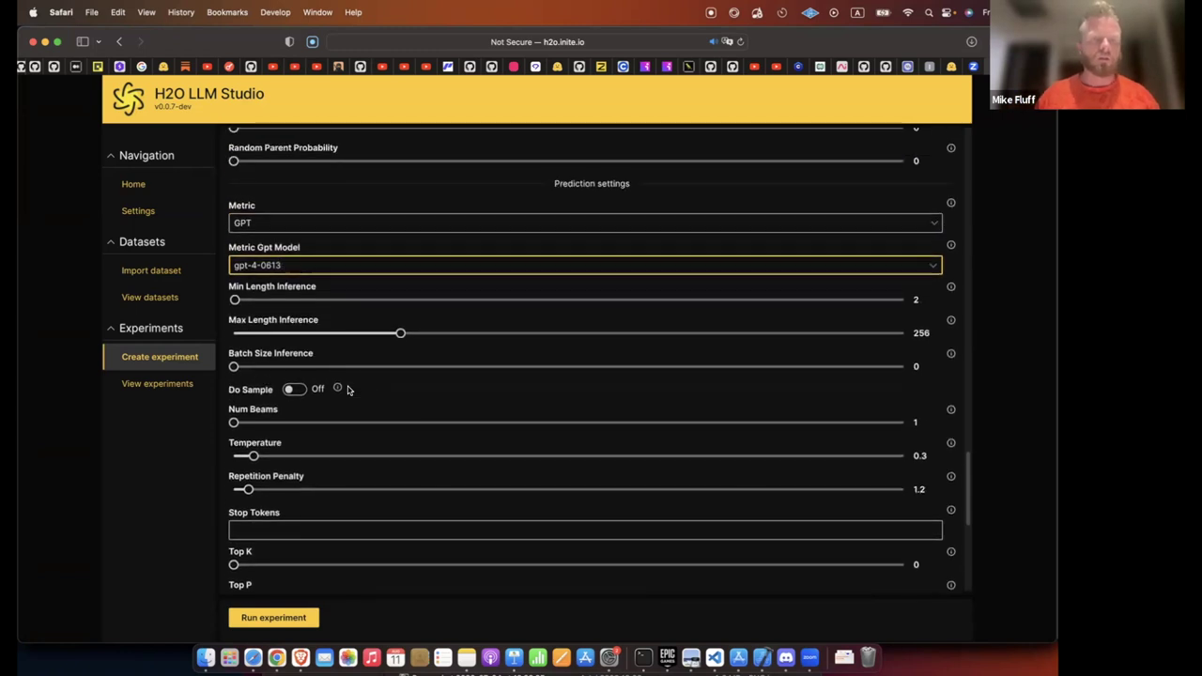
scroll(347, 390, "down", 5)
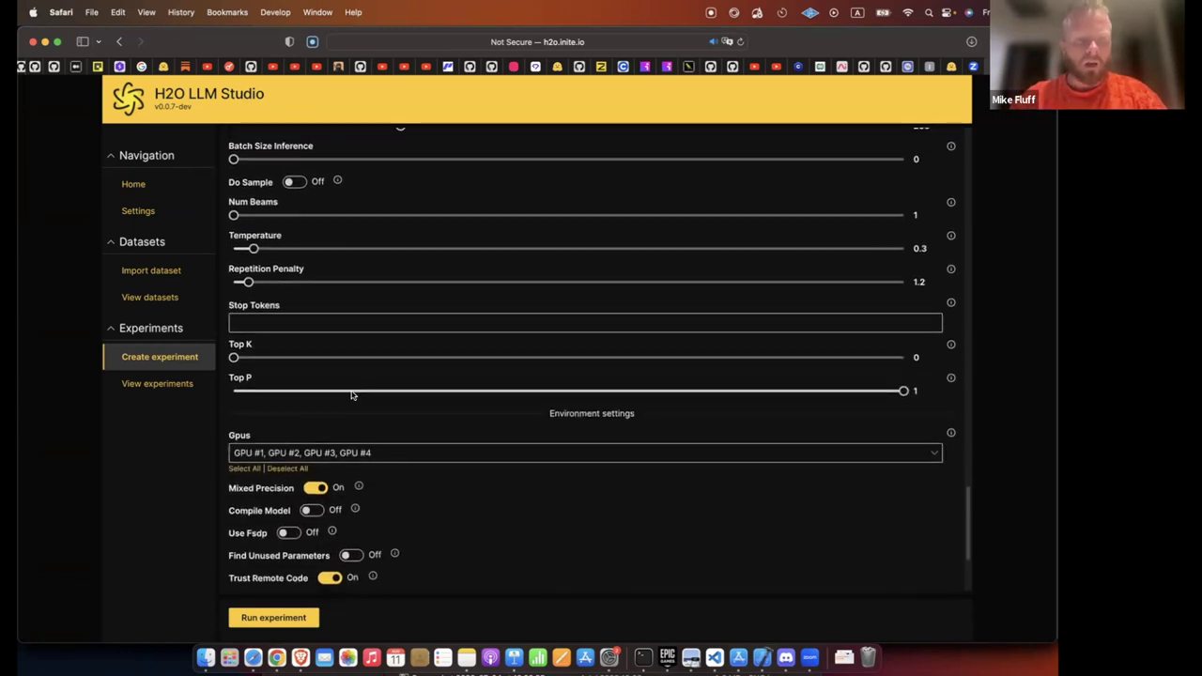
Switch to the text-generation web UI and interrupt the running LoRA training of exp1.
left_click(928, 66)
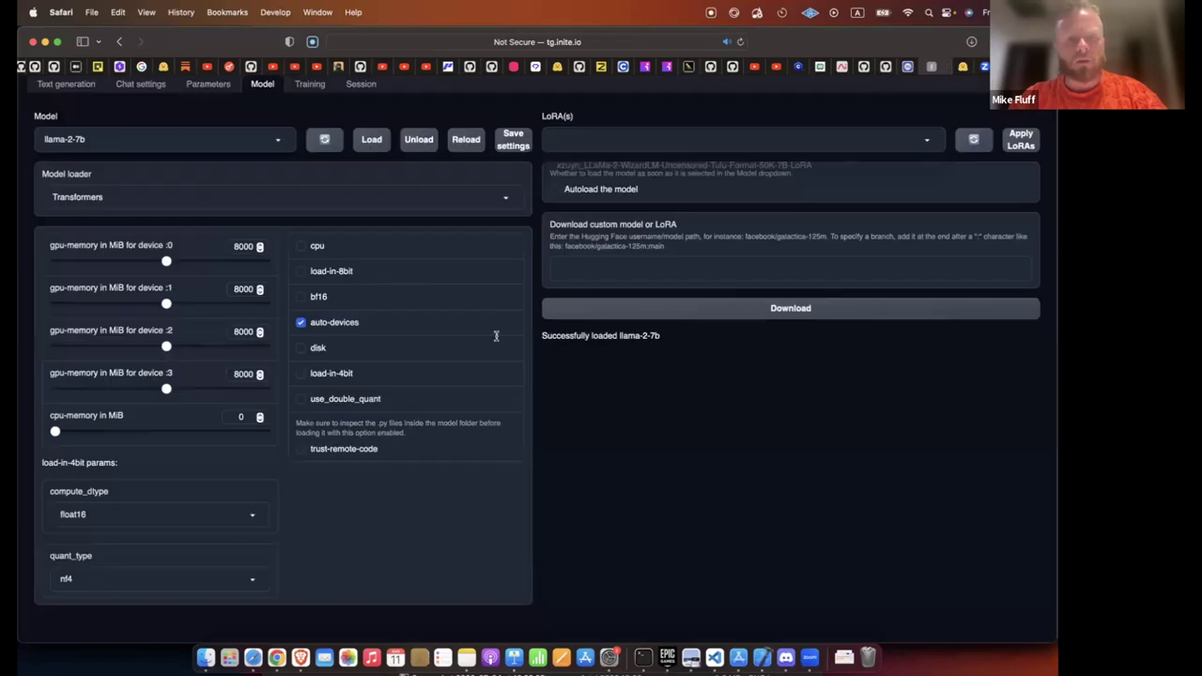
left_click(310, 83)
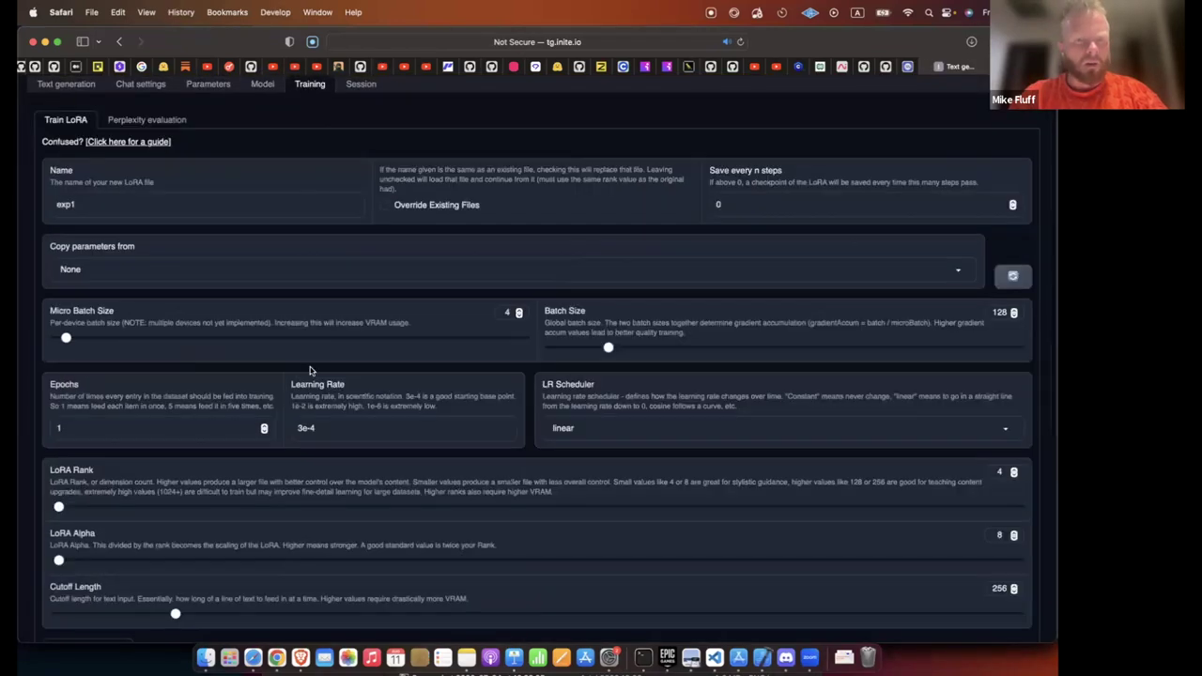
scroll(311, 370, "down", 1)
scroll(356, 404, "down", 6)
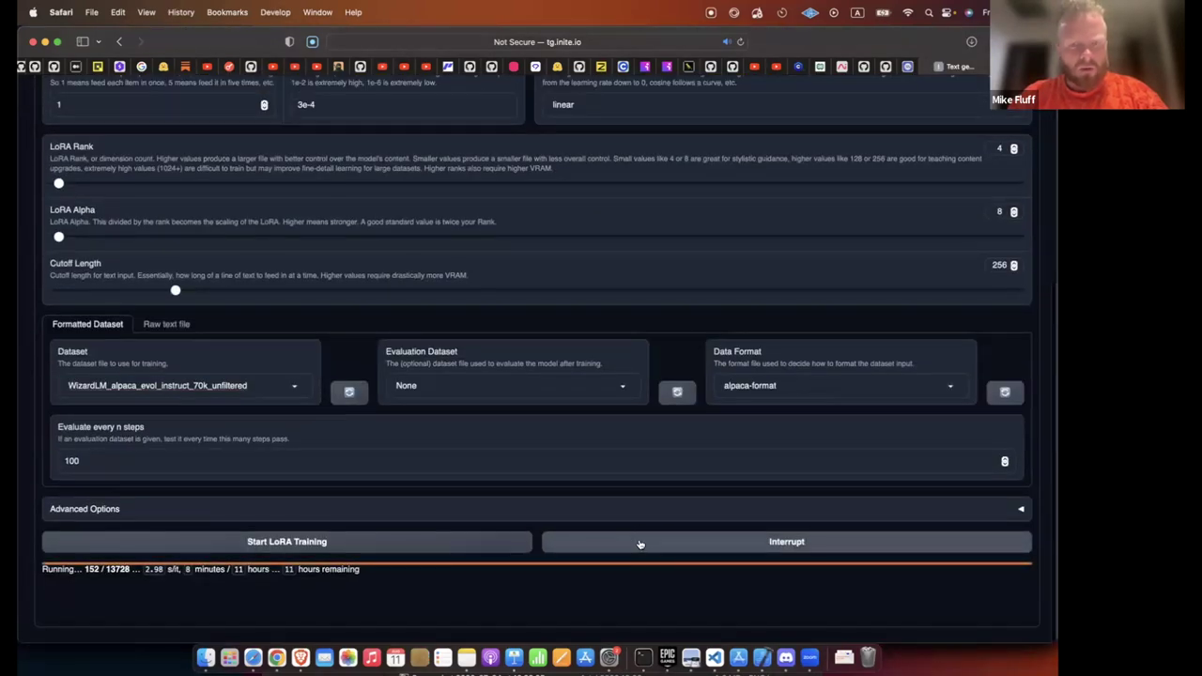
left_click(639, 542)
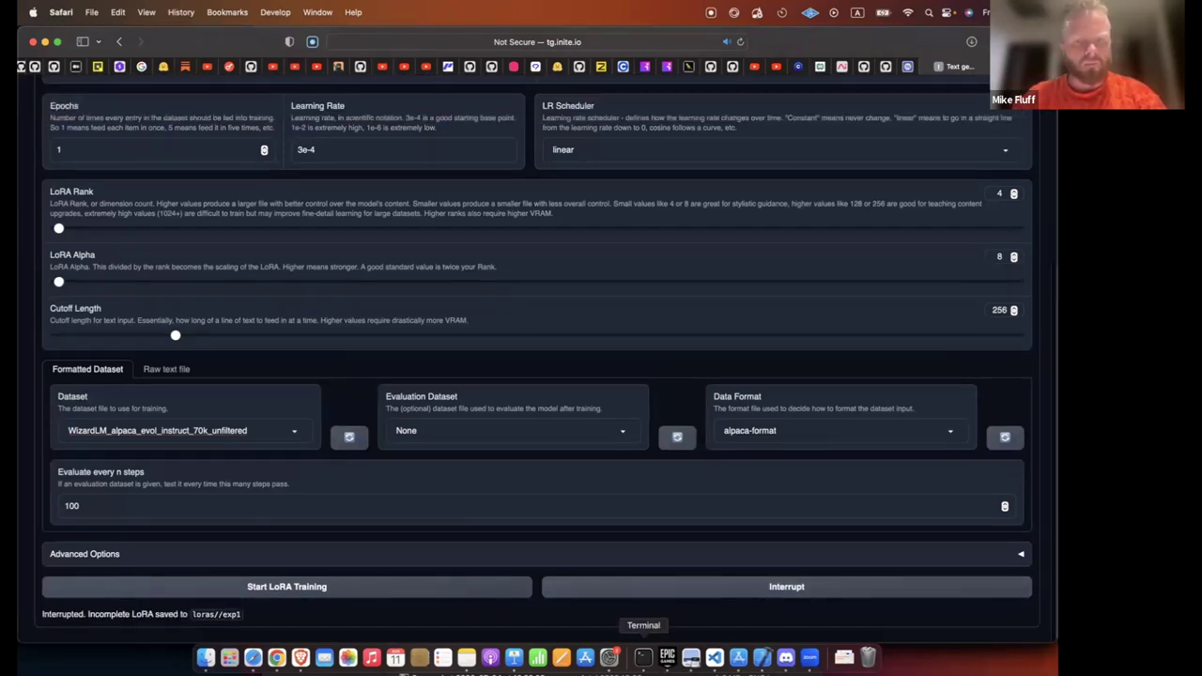
Switch to Terminal and check the text-generation-webui log for the LoRA creation and training start entries.
left_click(643, 658)
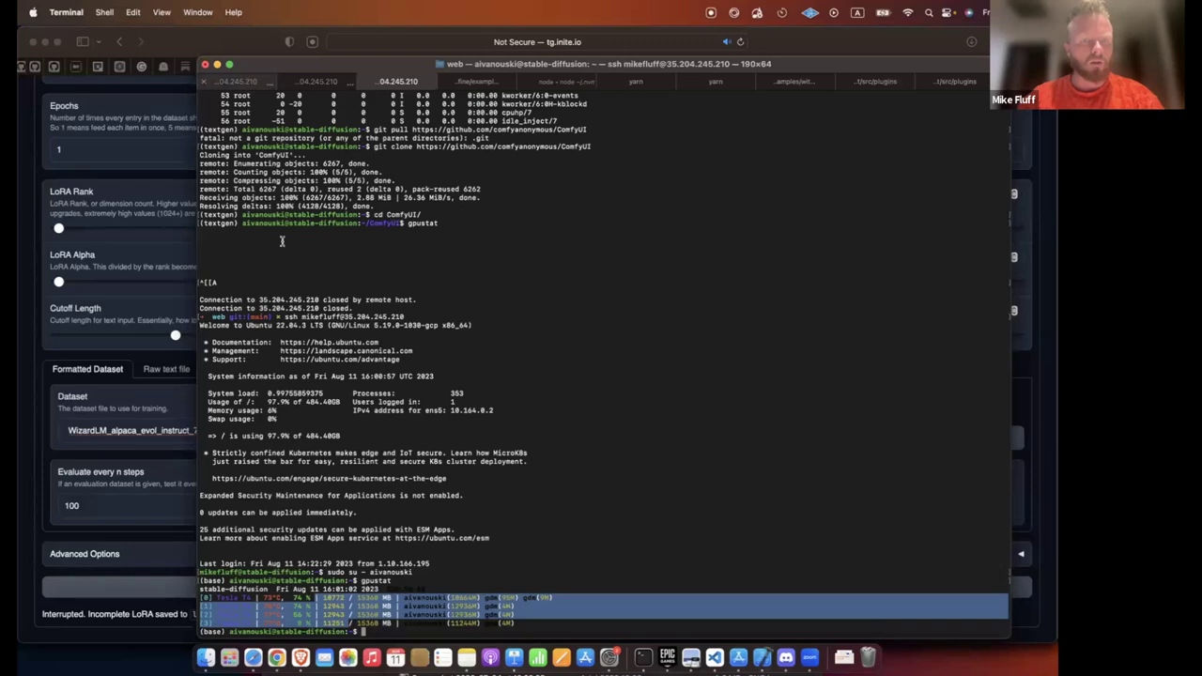
scroll(319, 361, "down", 10)
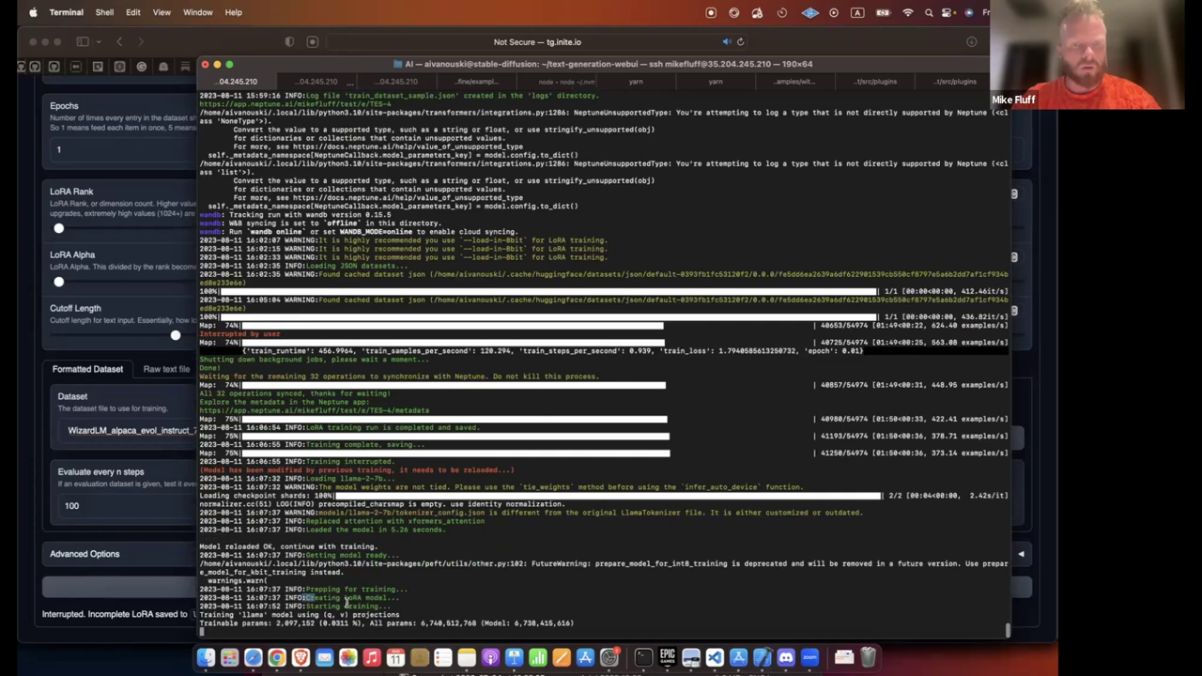
left_click_drag(310, 599, 401, 609)
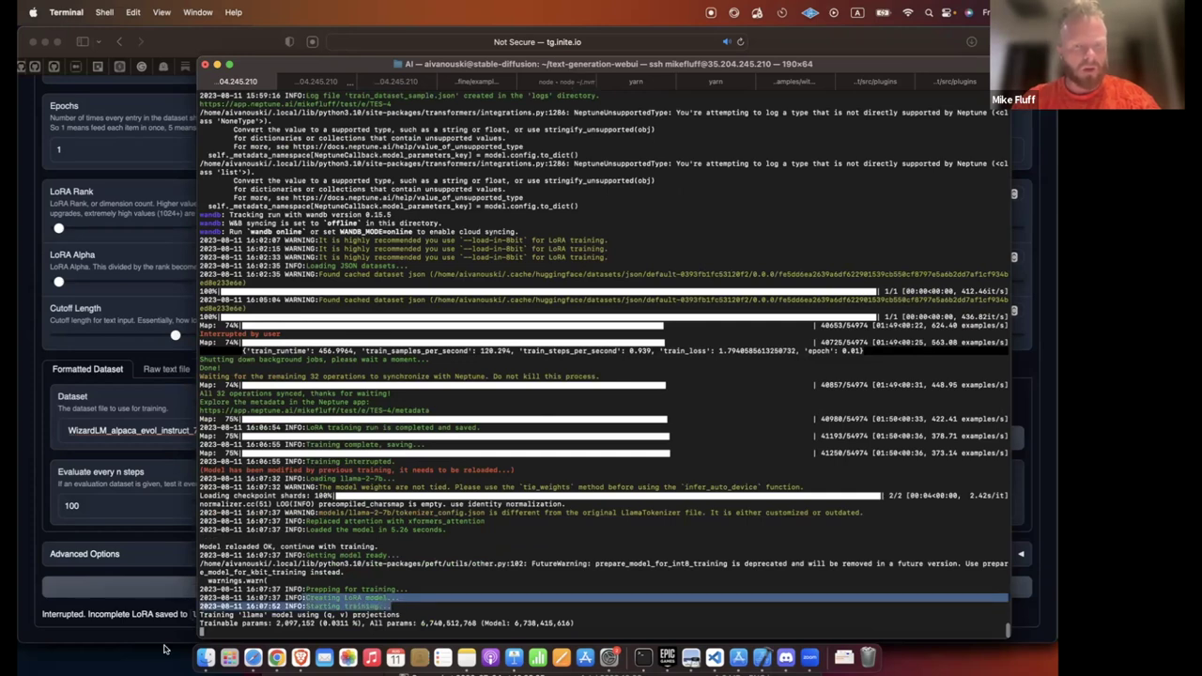
left_click(135, 658)
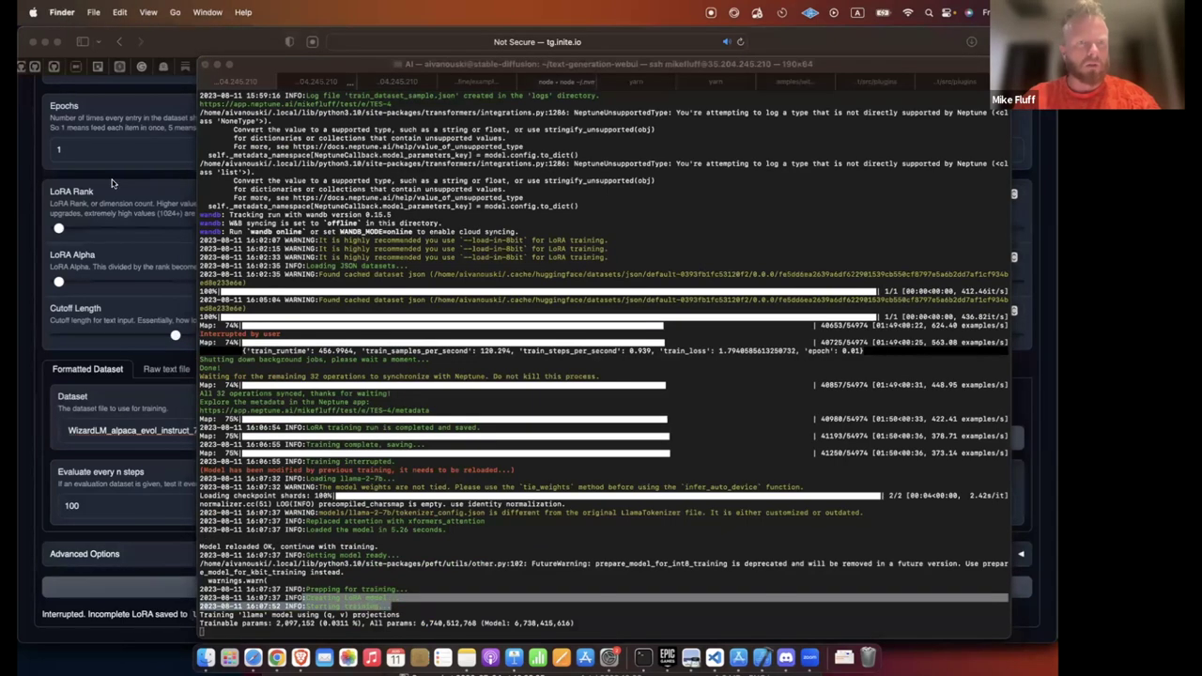
Return to the web UI's model settings in Safari and refresh the list of available LoRAs.
left_click(206, 282)
scroll(207, 282, "up", 5)
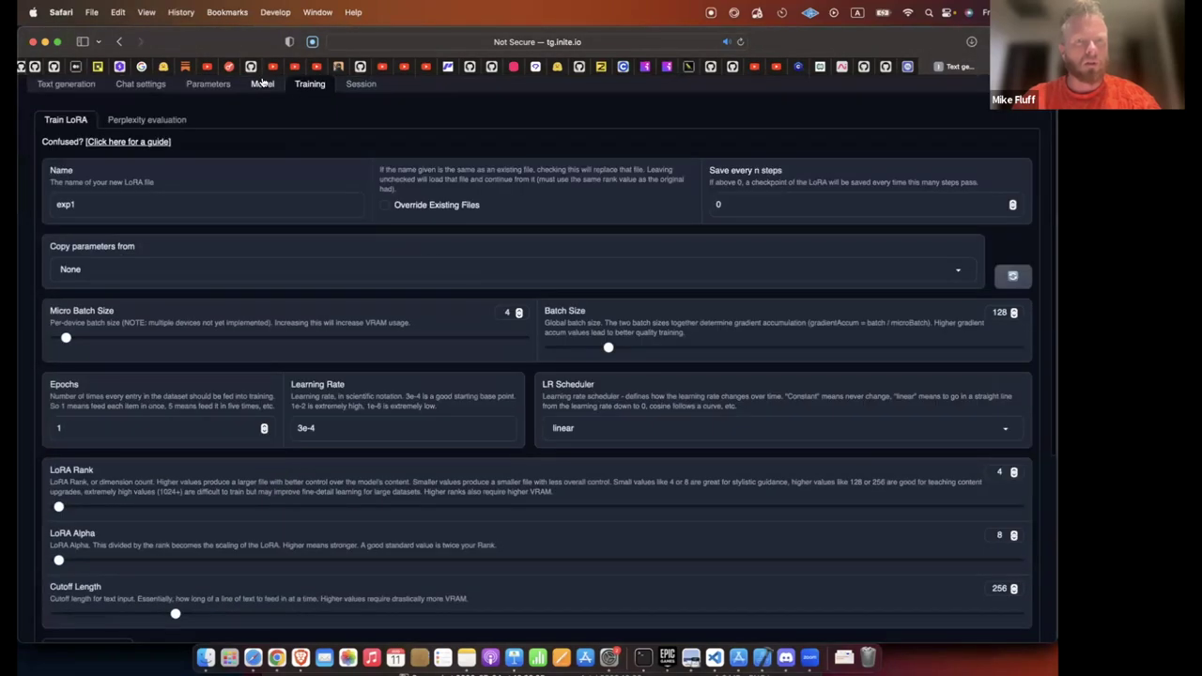
left_click(262, 83)
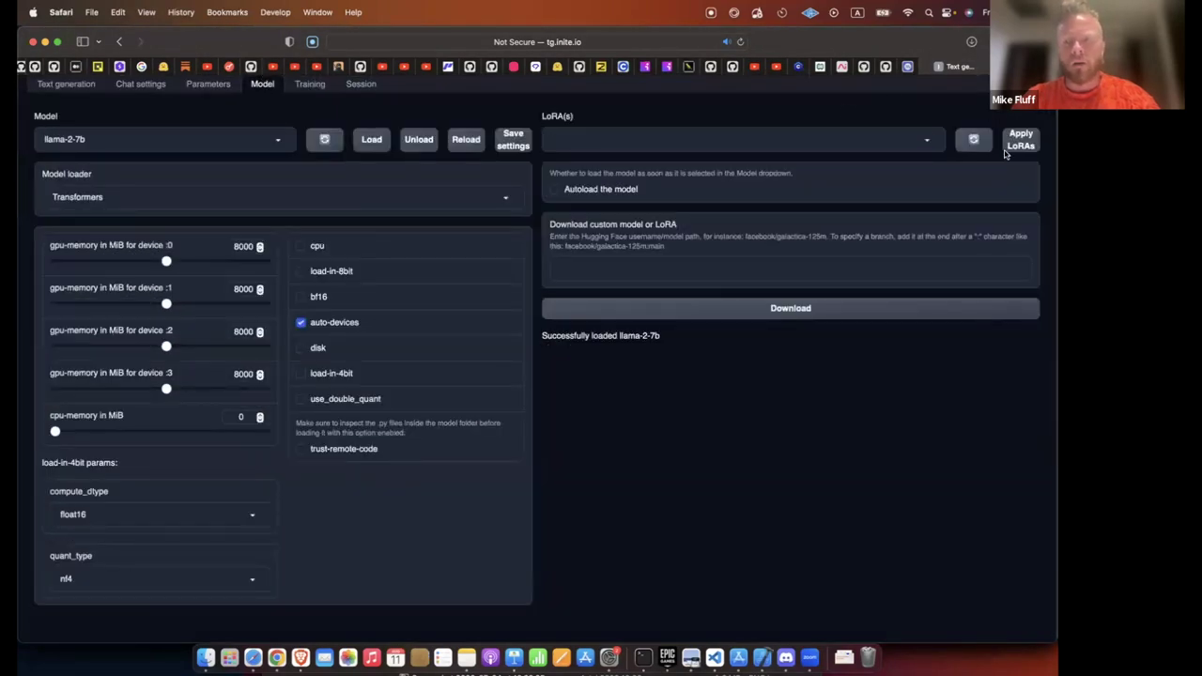
left_click(976, 141)
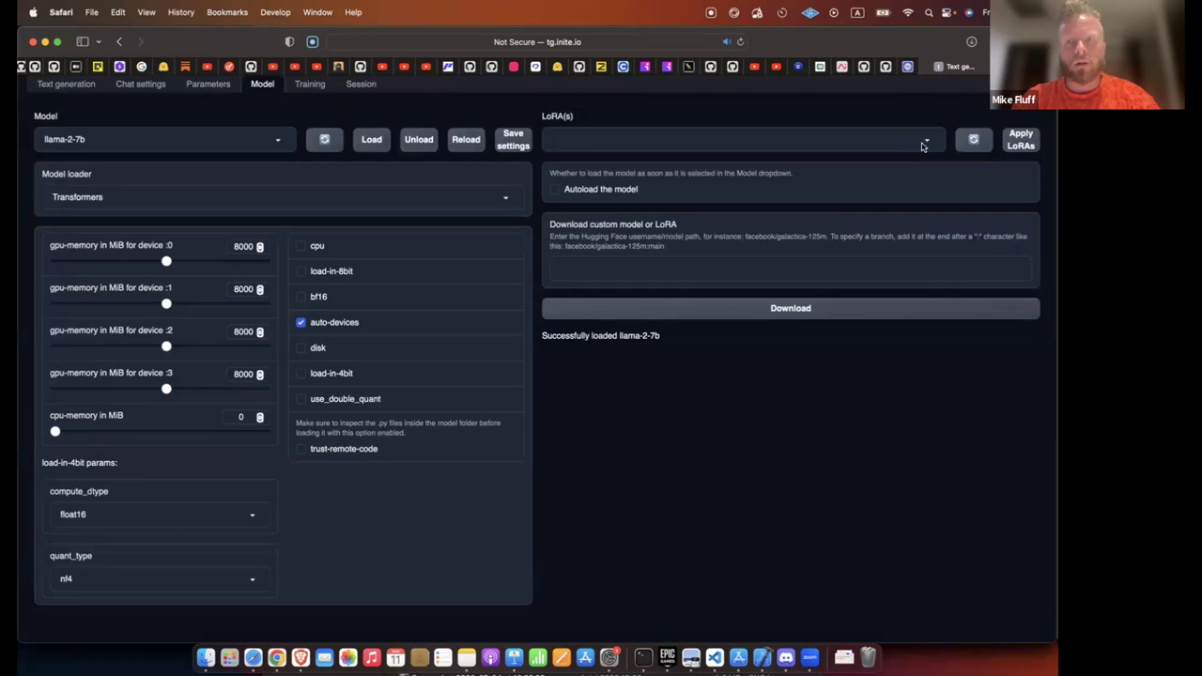
left_click(924, 141)
left_click(571, 166)
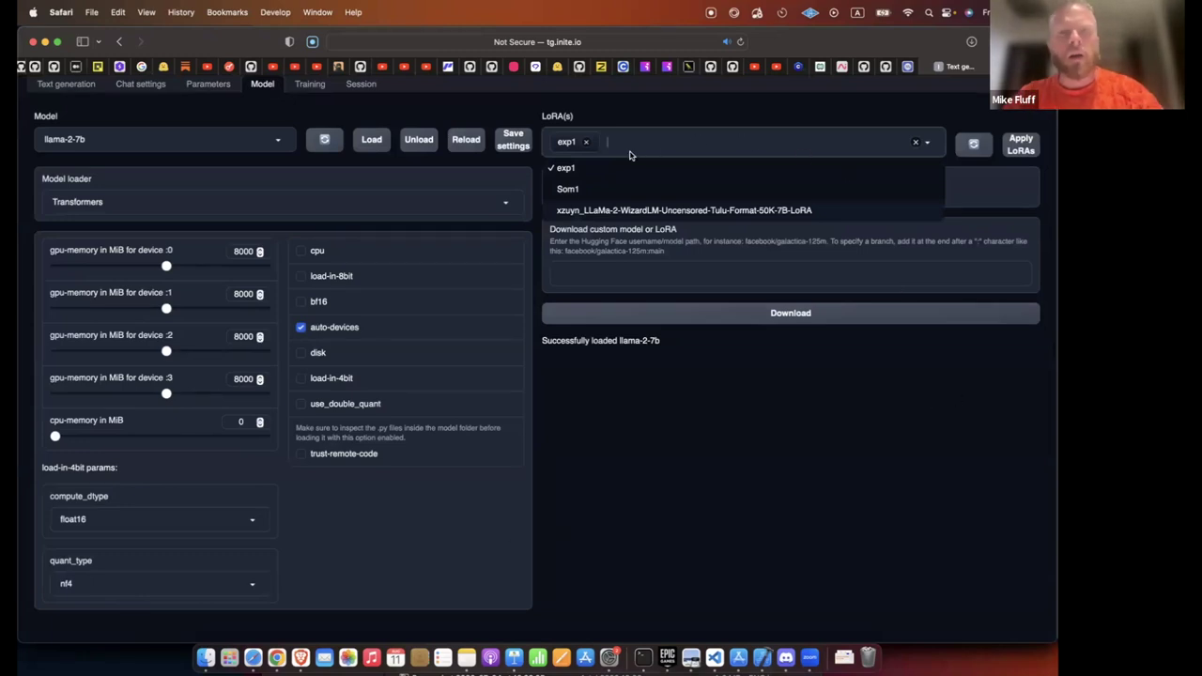
left_click(586, 144)
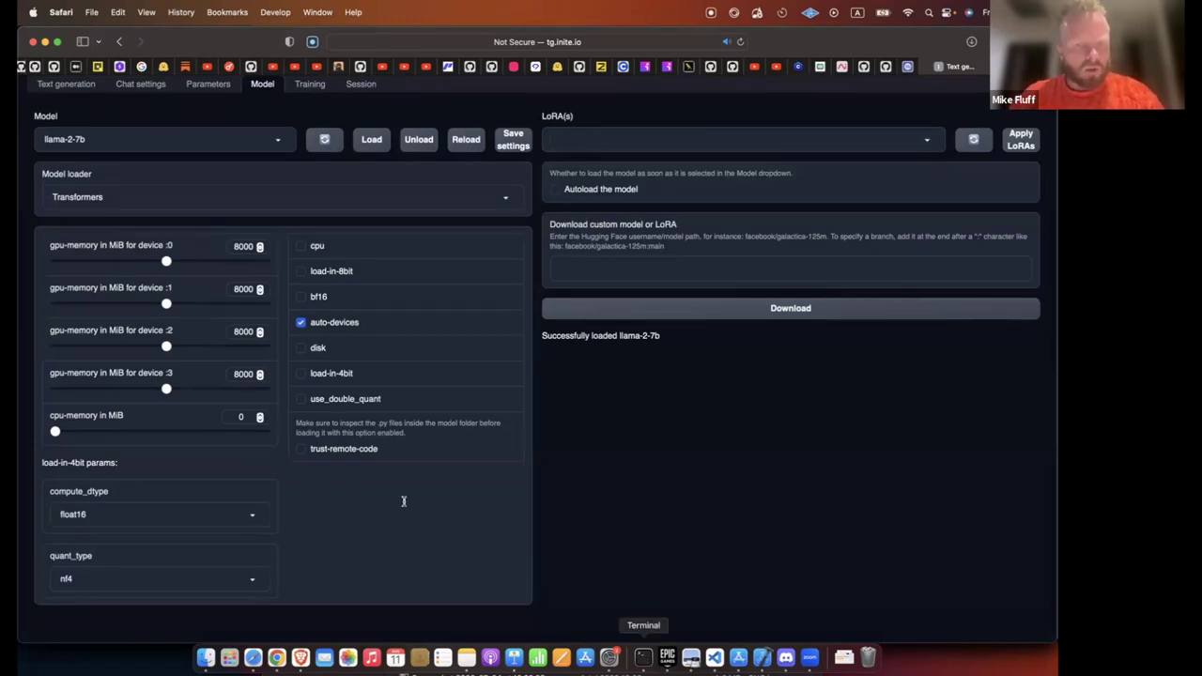
Switch to Terminal, check the text-generation-webui training log, and return to Safari.
key("super+Tab")
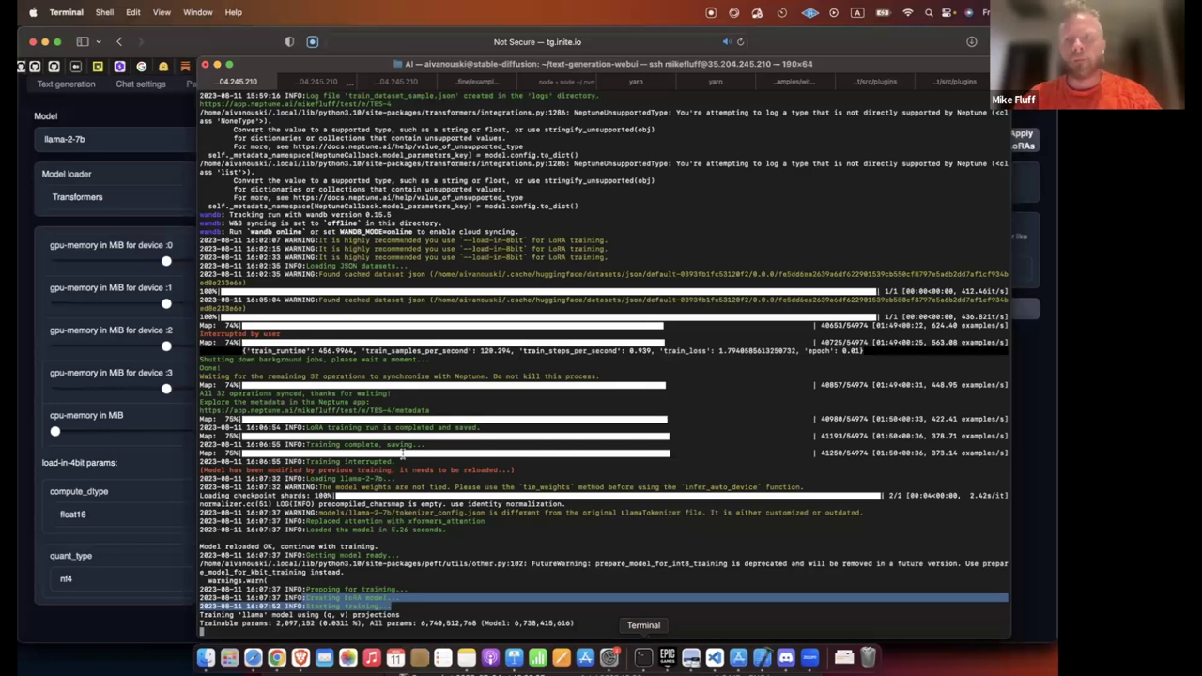
left_click(979, 75)
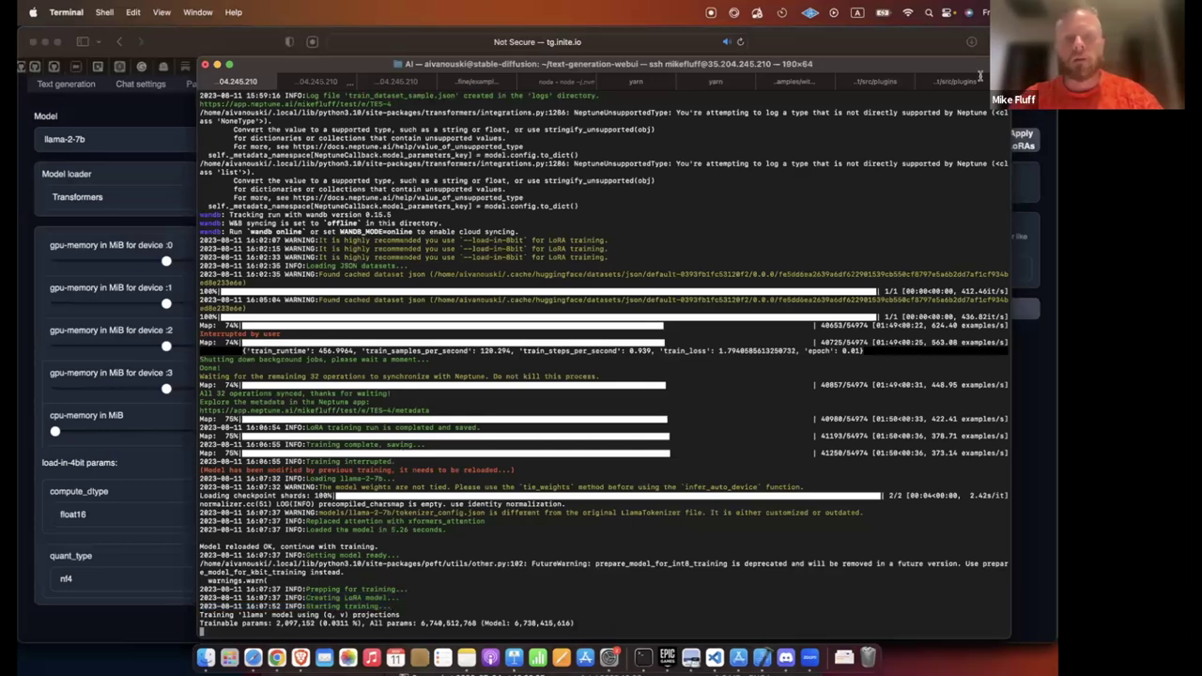
key("super+Tab")
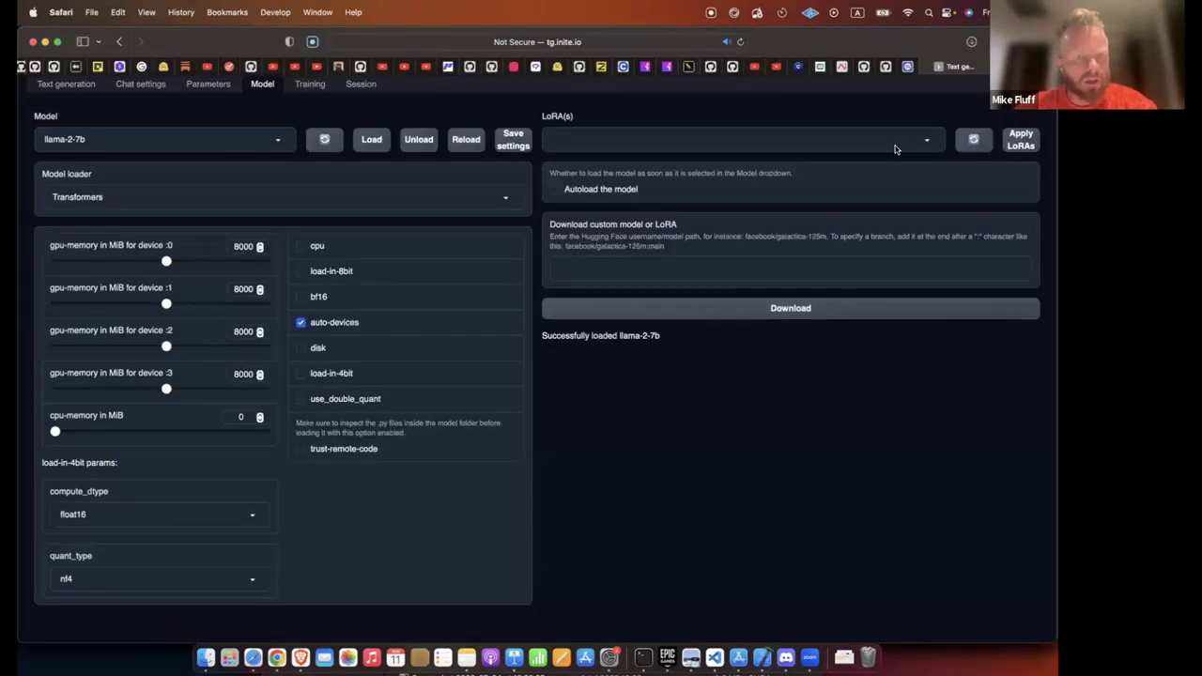
Return to H2O LLM Studio's new experiment form, name the experiment exp2 and run it.
key("ctrl+shift+Tab")
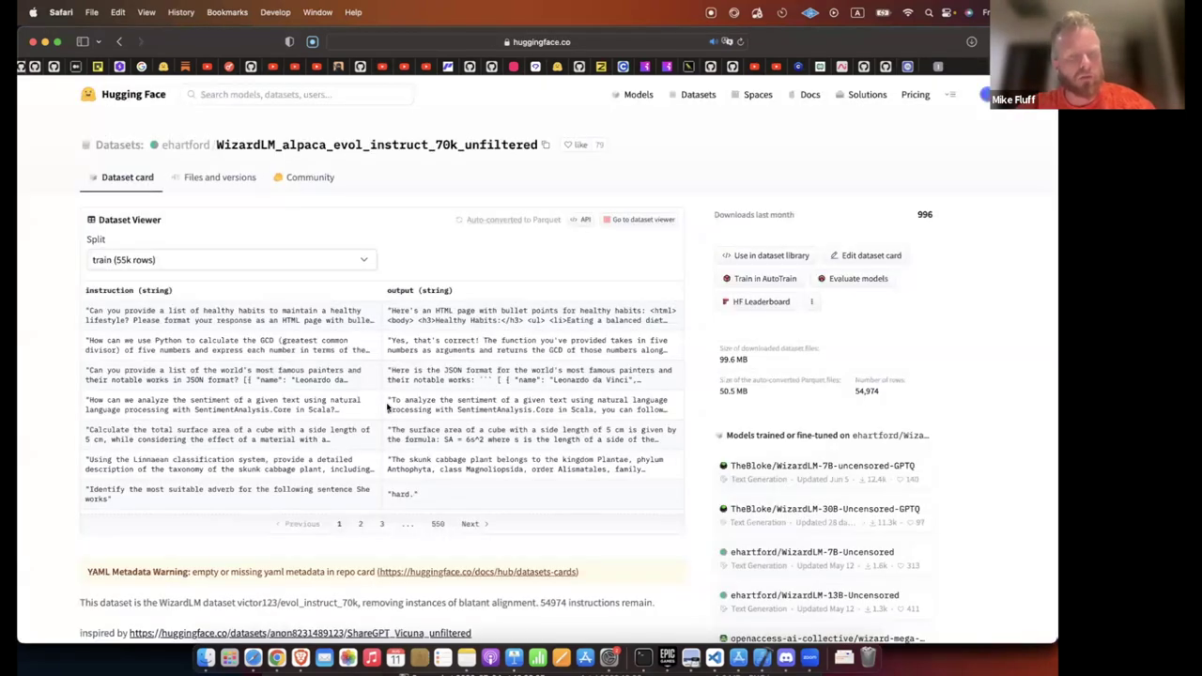
key("ctrl+shift+Tab")
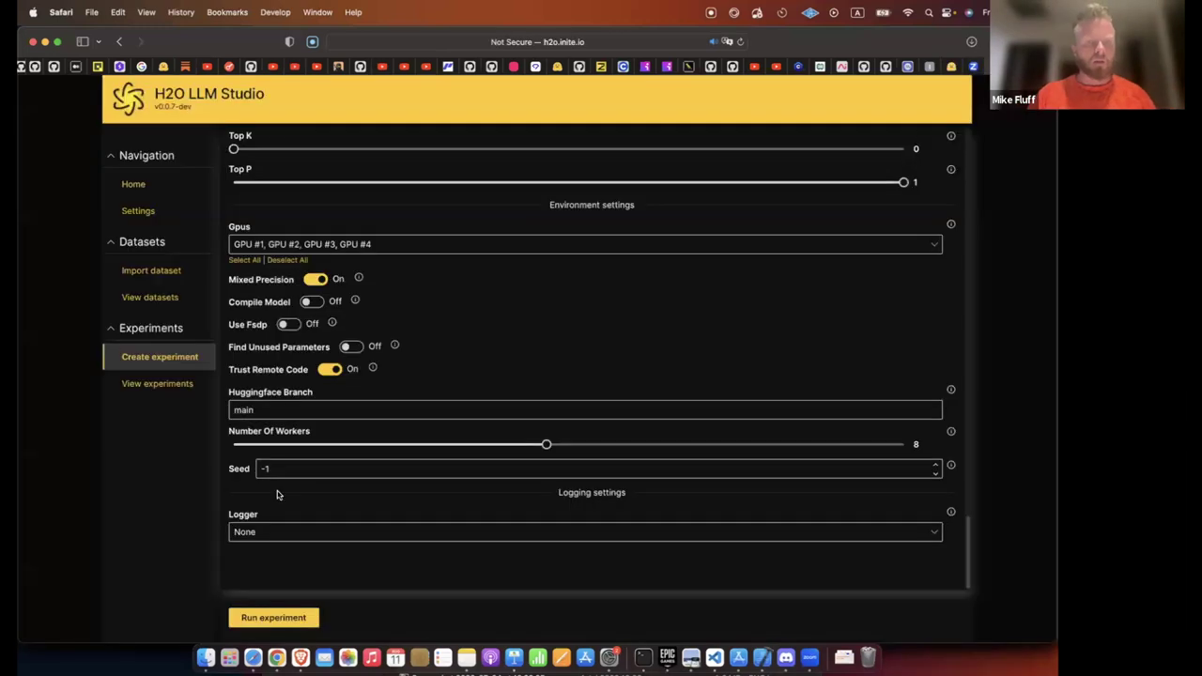
scroll(272, 493, "up", 5)
scroll(277, 498, "down", 3)
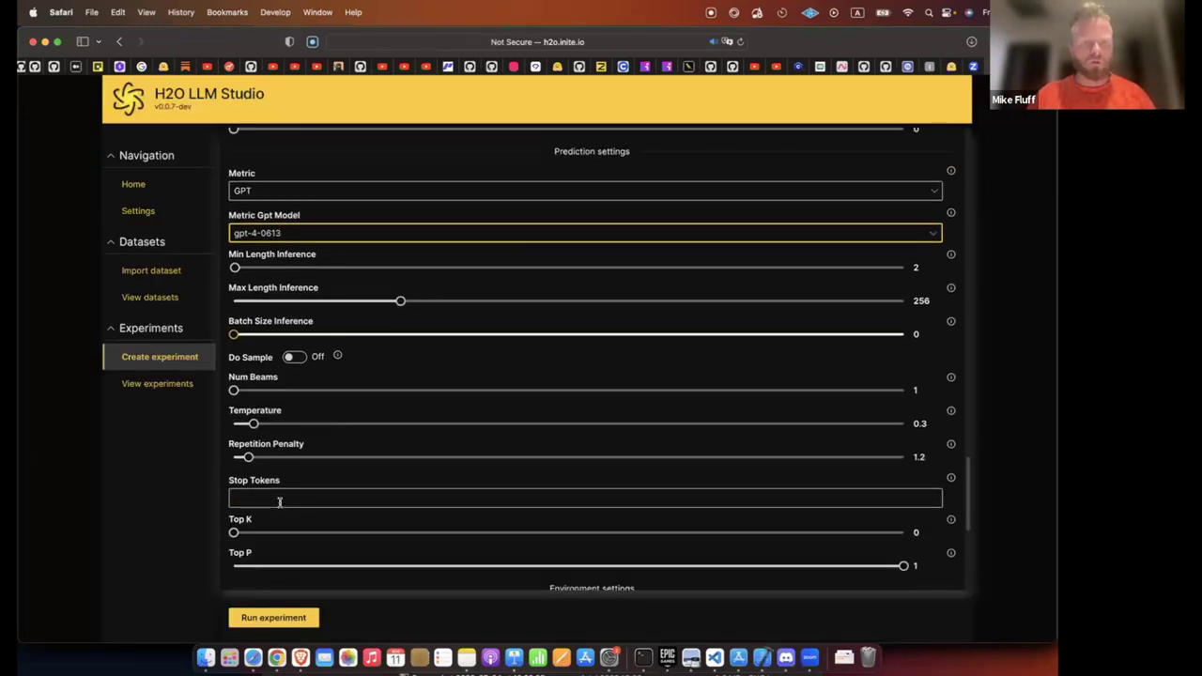
scroll(279, 502, "up", 10)
scroll(273, 517, "down", 5)
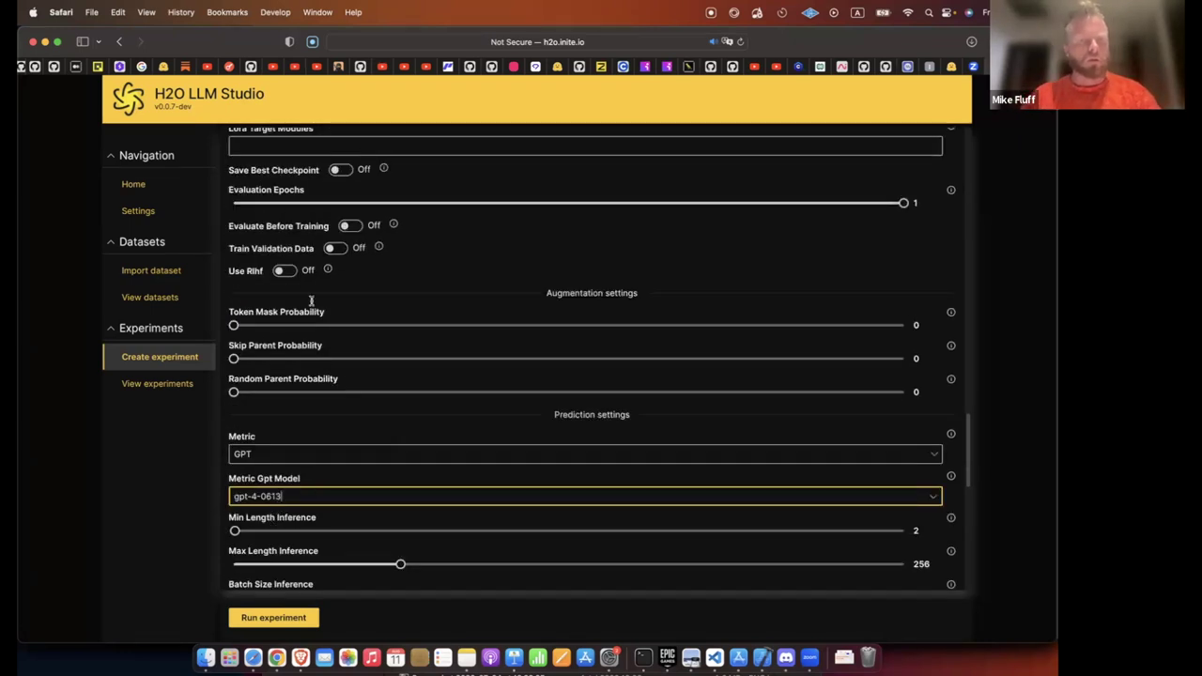
scroll(311, 300, "up", 10)
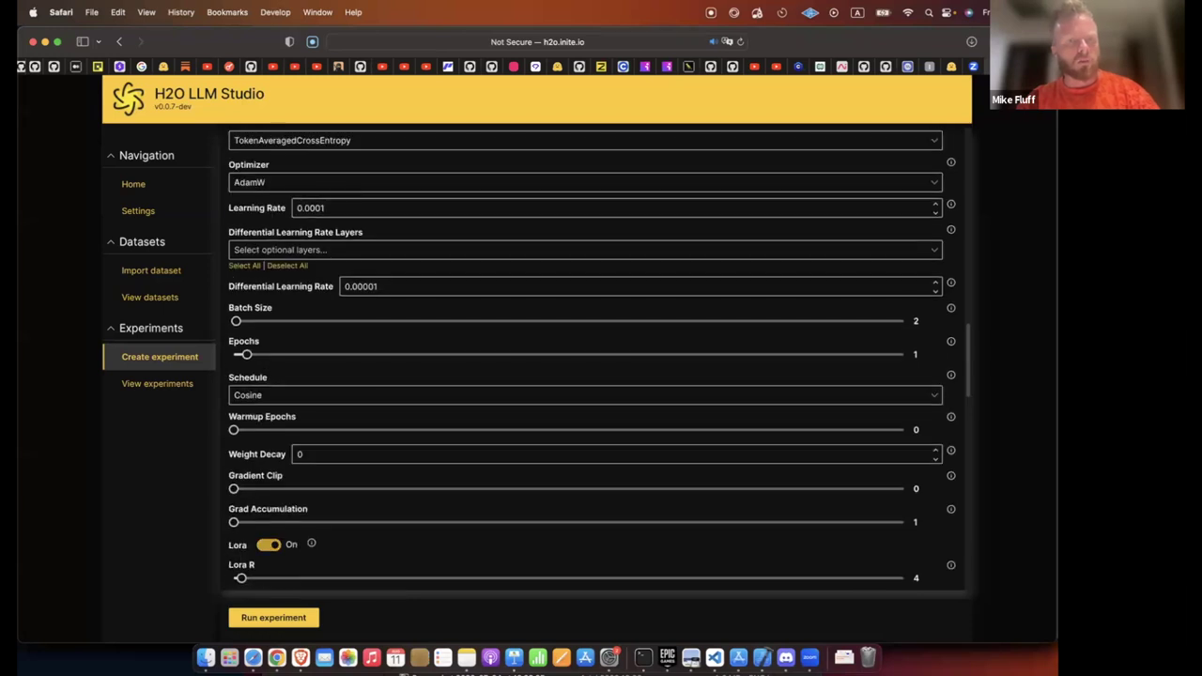
scroll(586, 361, "up", 15)
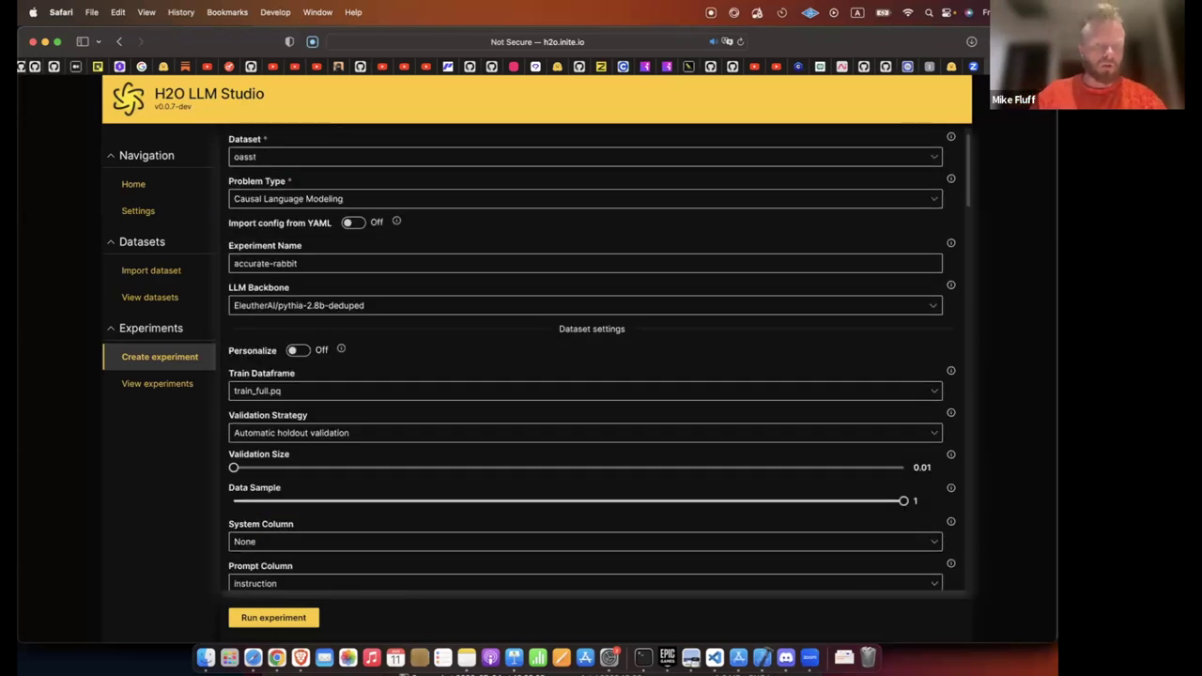
scroll(229, 353, "up", 1)
triple_click(281, 290)
type("exp")
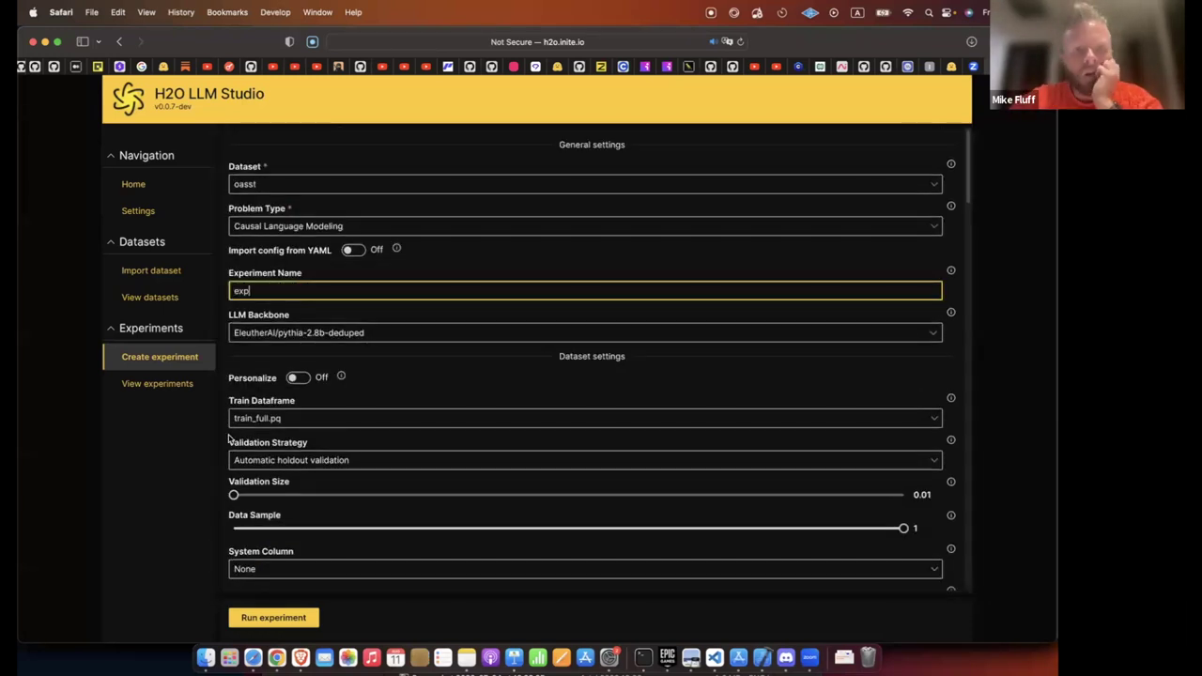
type("2")
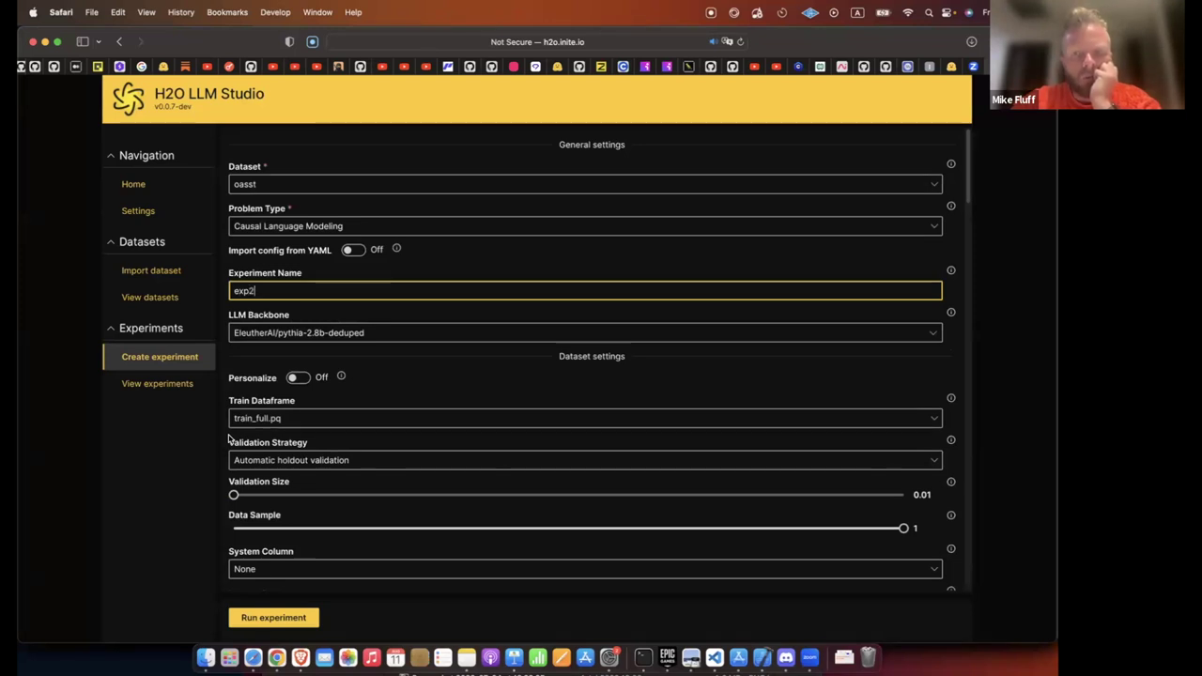
key("Return")
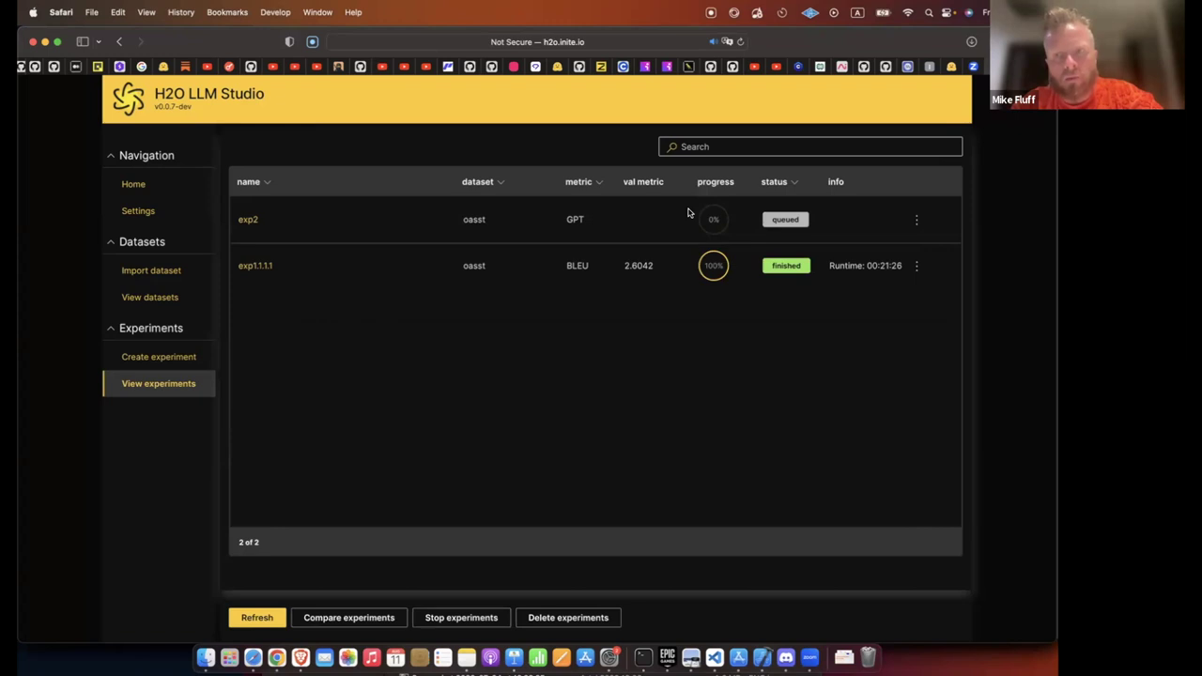
Switch to Terminal, stop the running text-generation-webui server, and go back to Safari.
left_click(856, 262)
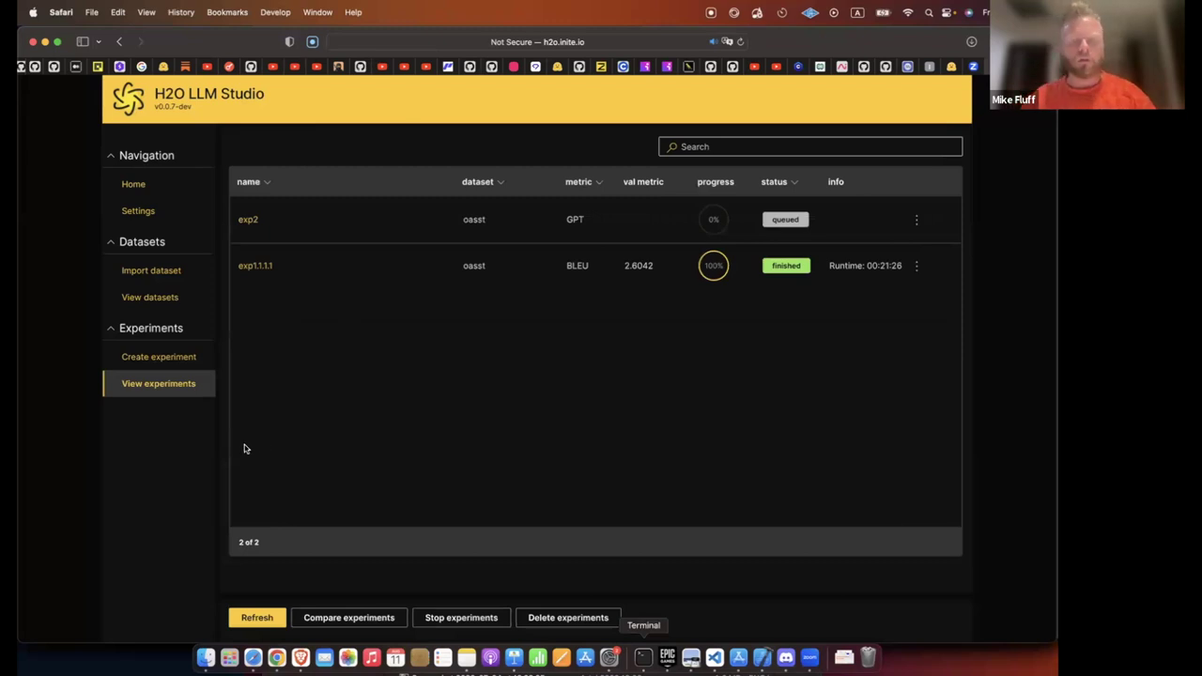
key("super+Tab")
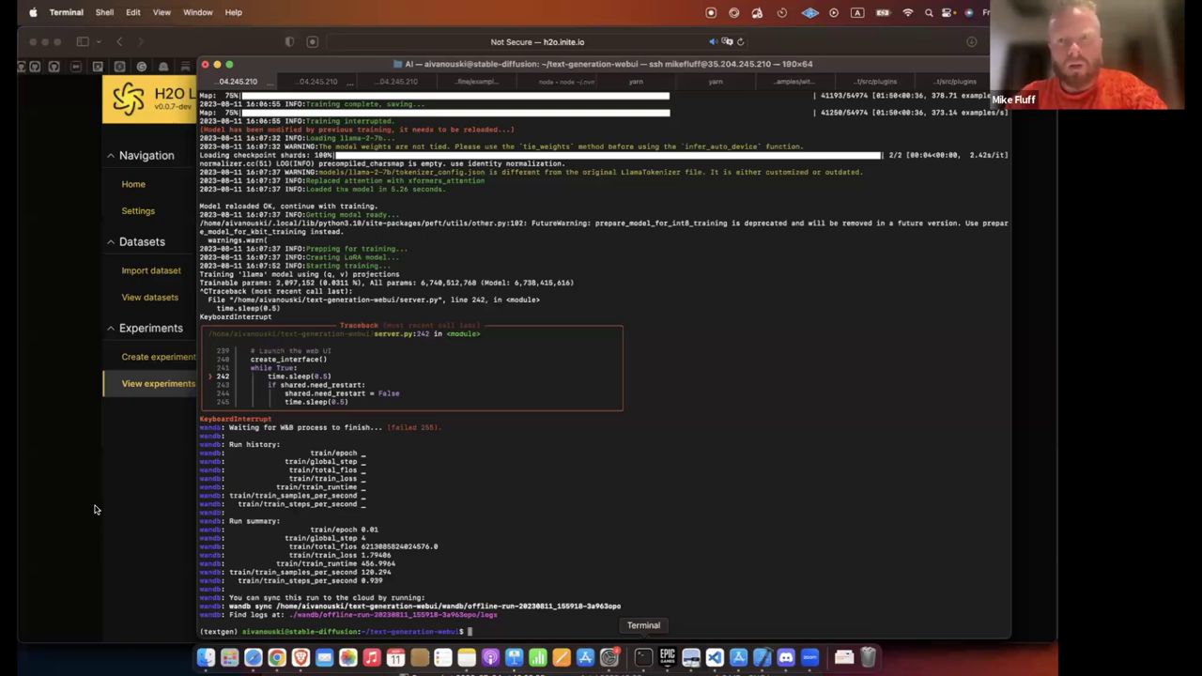
key("super+Tab")
Reload H2O LLM Studio and check the metrics and progress of exp2 and exp1.1.1.1 in the experiments list.
key("super+r")
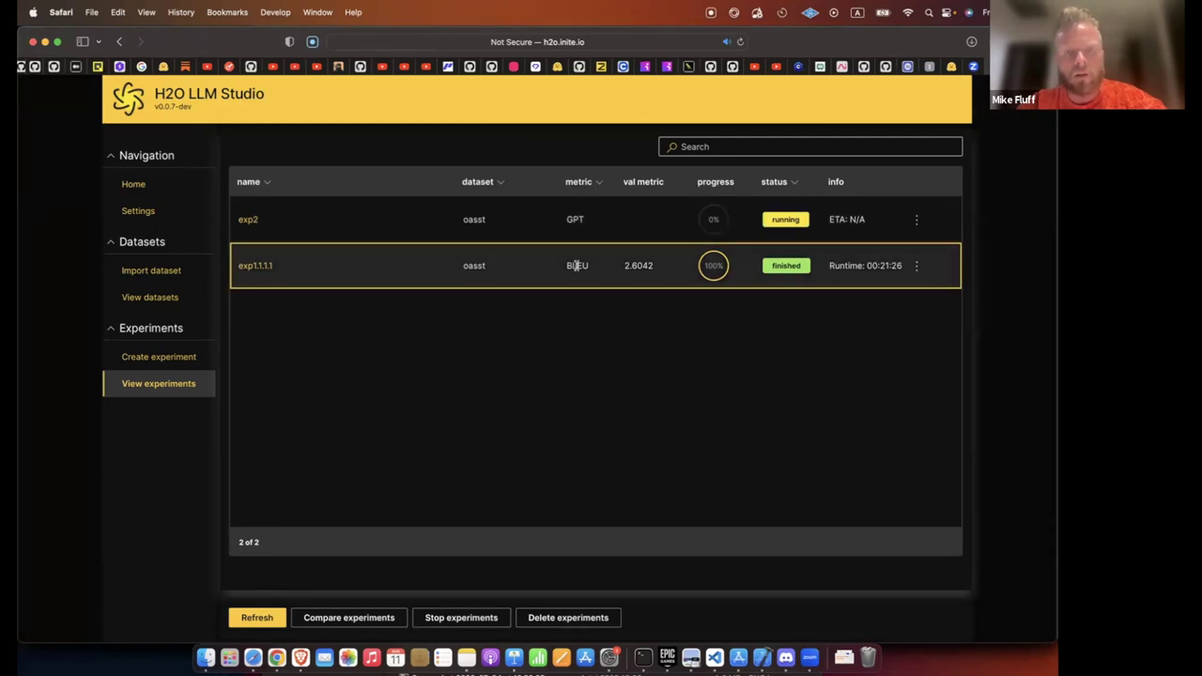
double_click(606, 267)
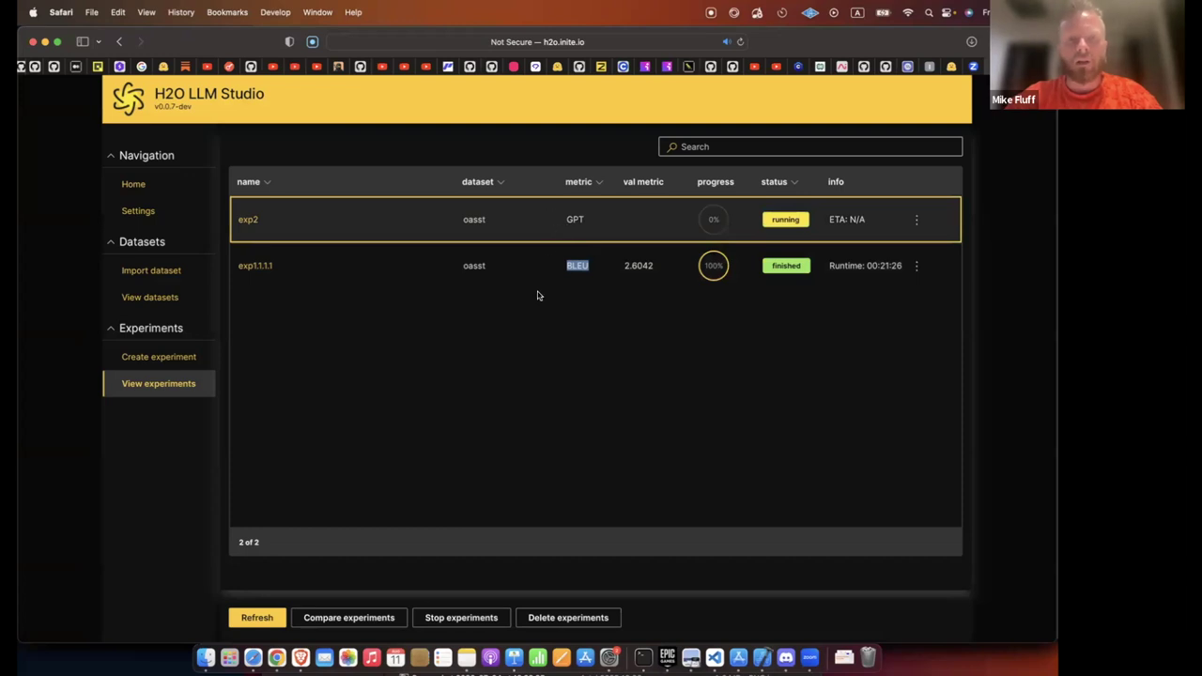
left_click(608, 270)
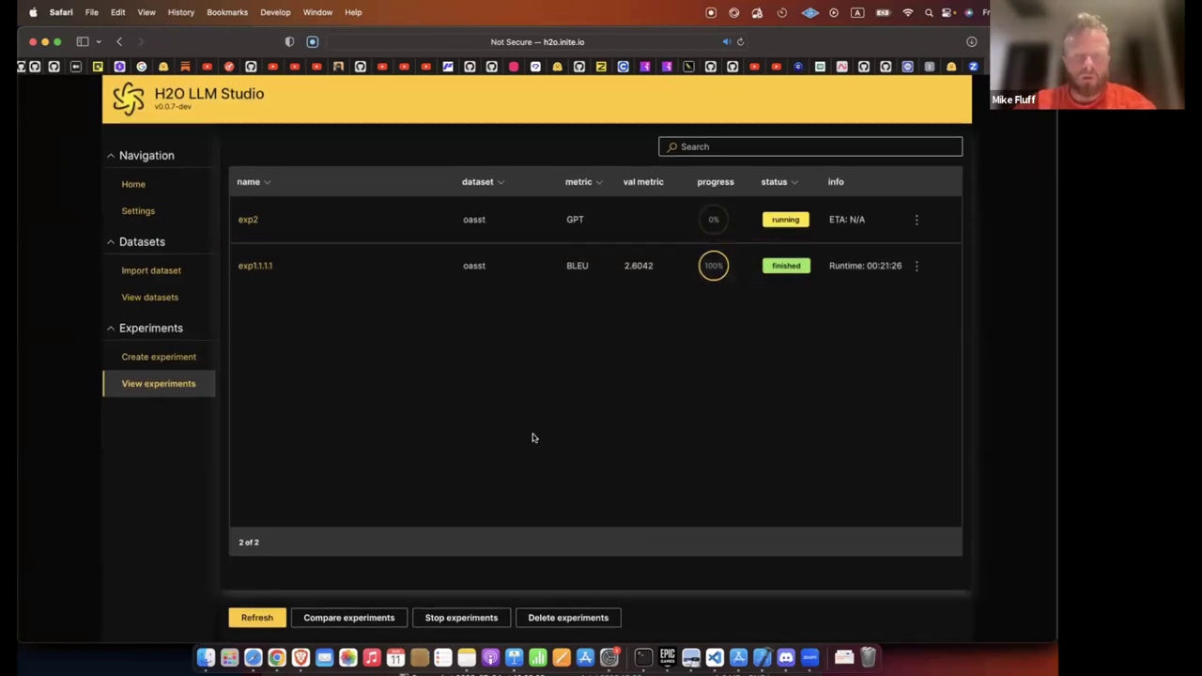
key("super+r")
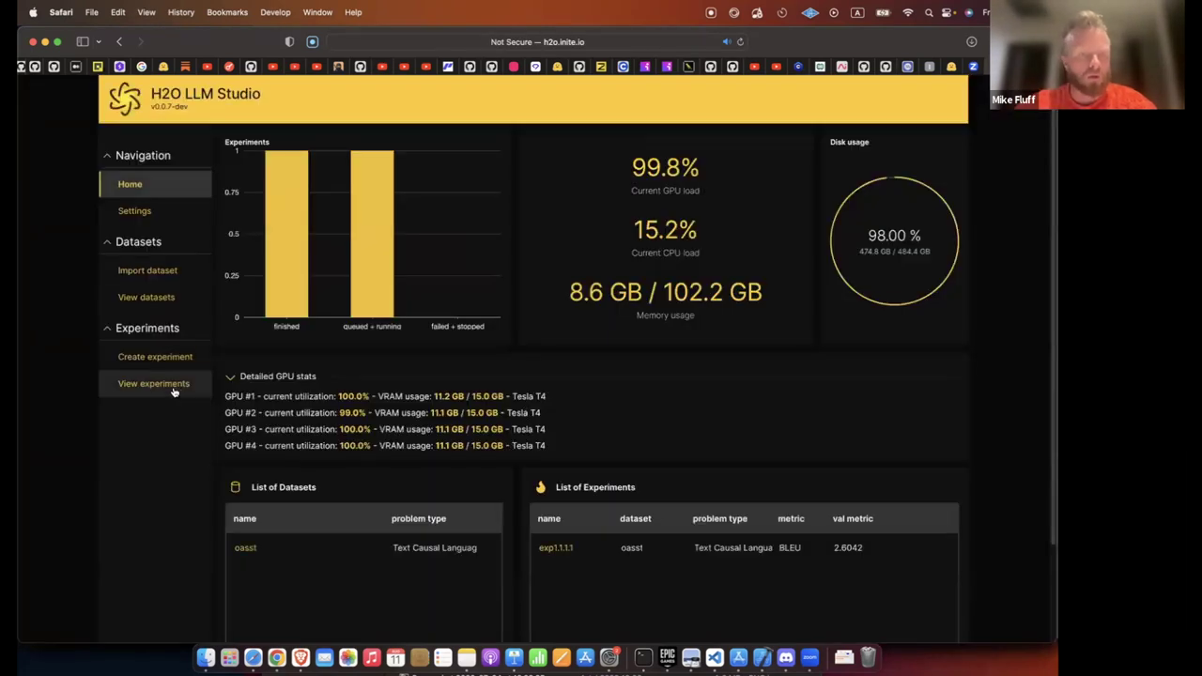
left_click(175, 385)
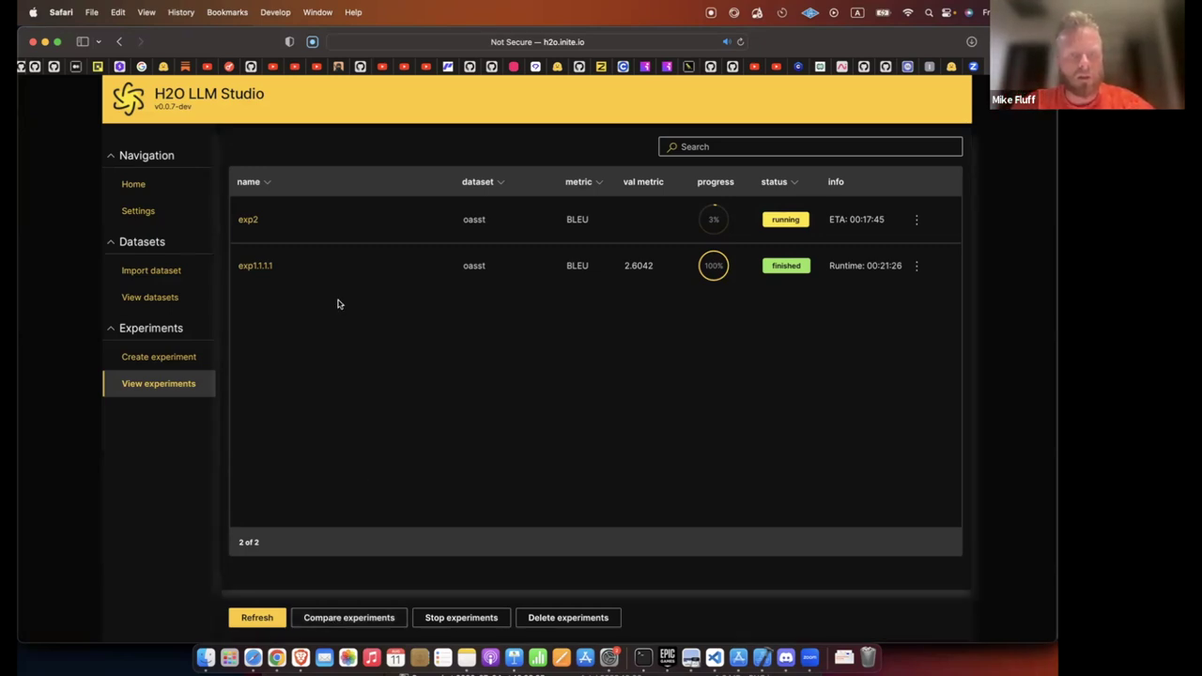
Open experiment exp1.1.1.1 and examine its charts and the tokenized sample in the train data insights.
left_click(280, 266)
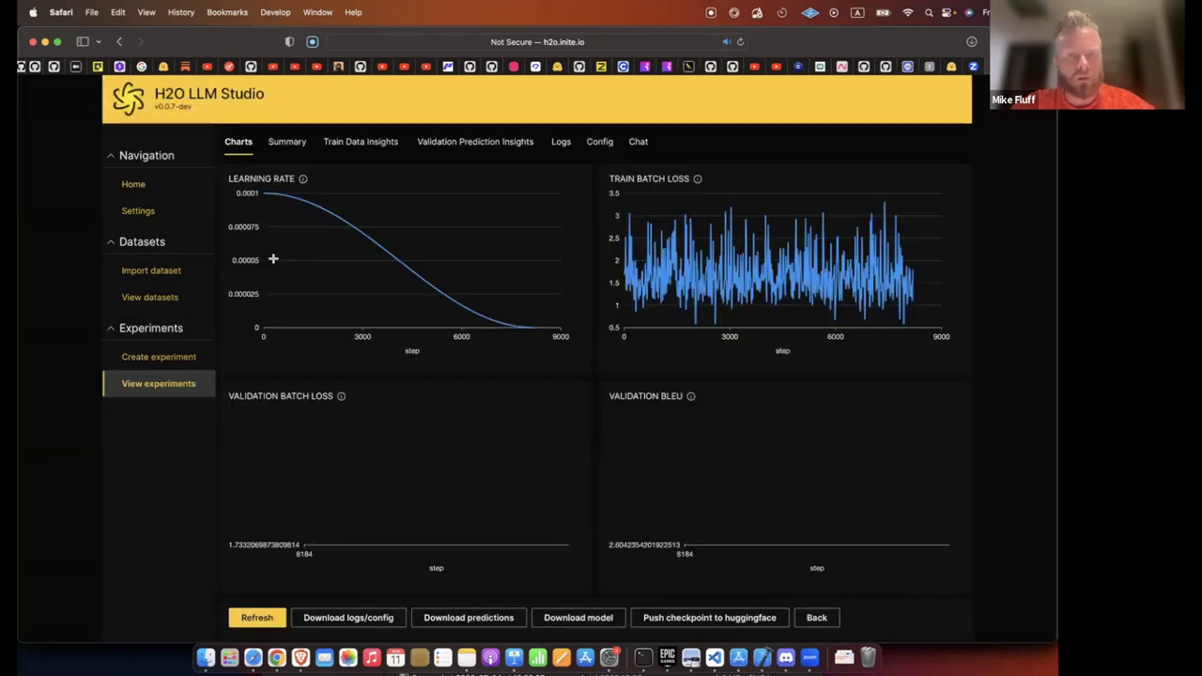
left_click(350, 144)
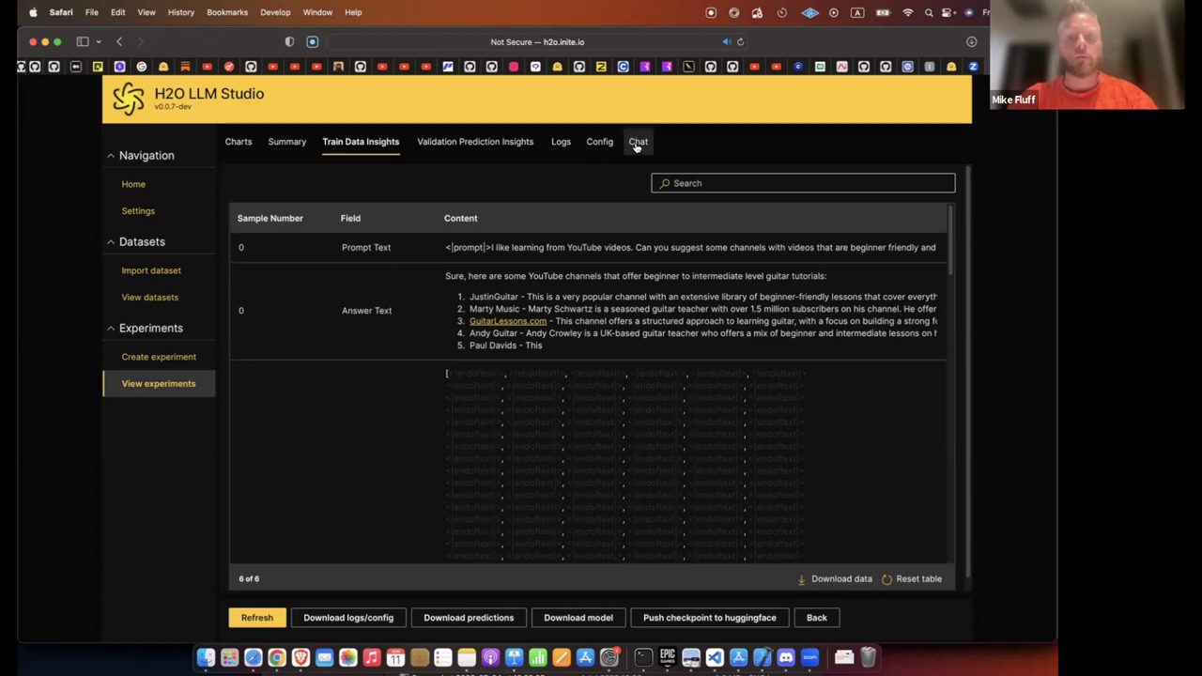
scroll(289, 319, "down", 3)
scroll(289, 320, "down", 5)
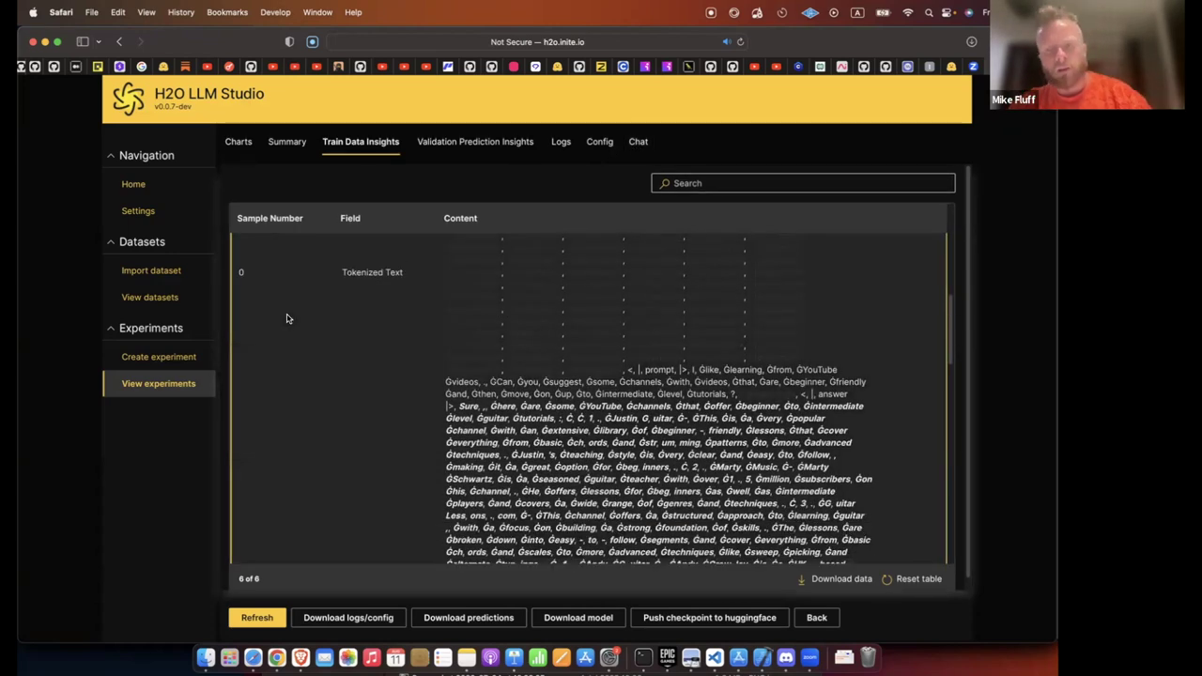
scroll(288, 319, "down", 3)
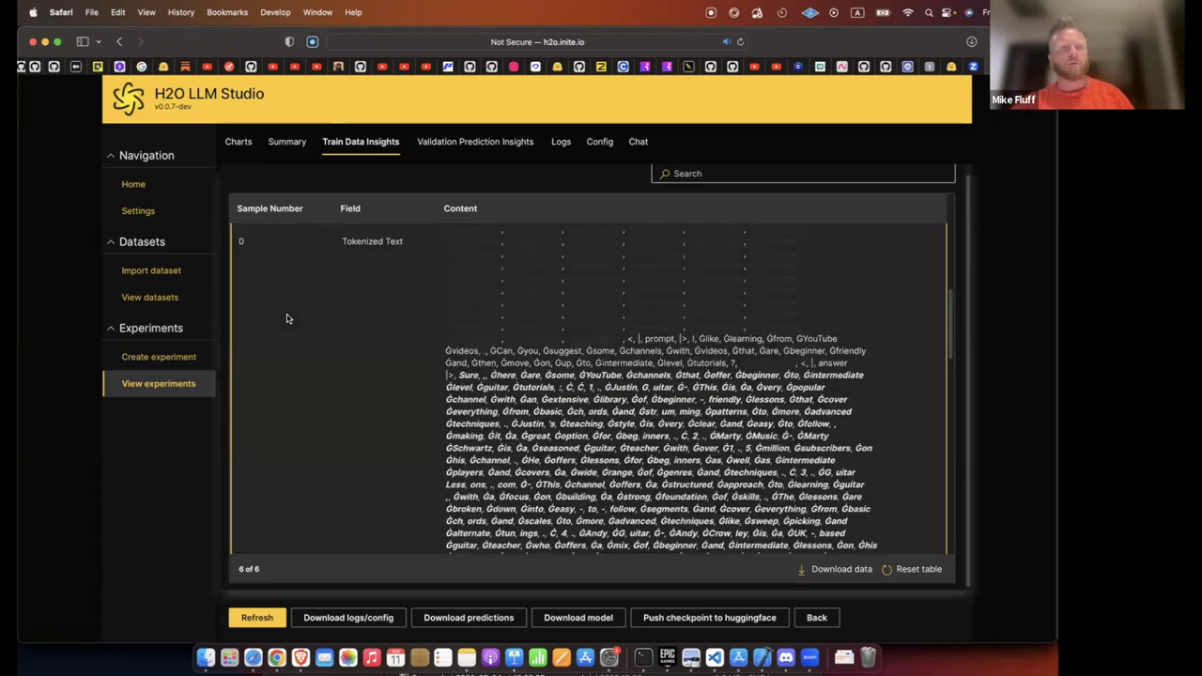
scroll(288, 319, "up", 8)
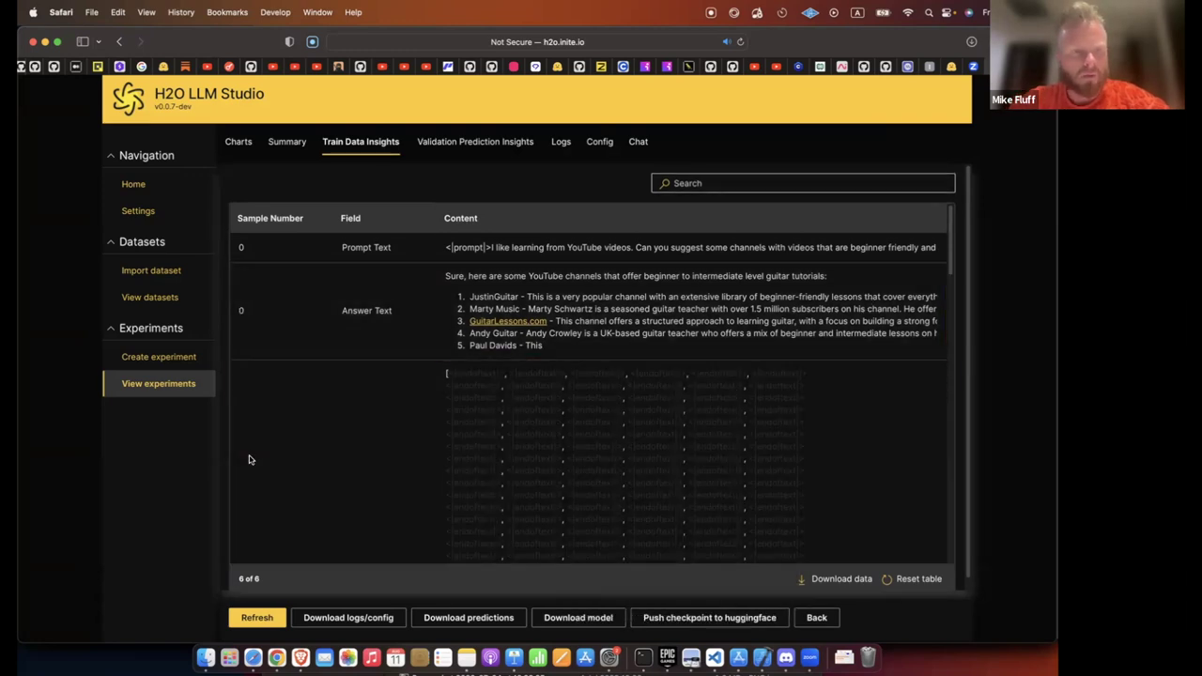
Return to the experiments list and check the progress of the exp2 run.
left_click(180, 383)
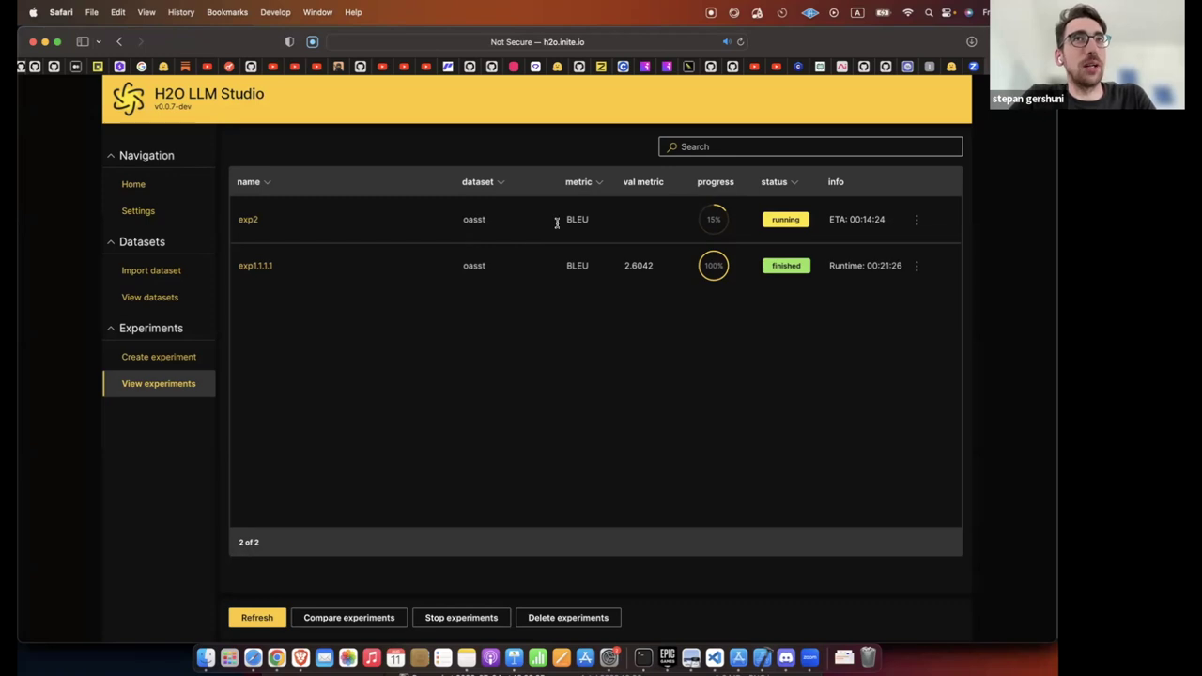
left_click(525, 275)
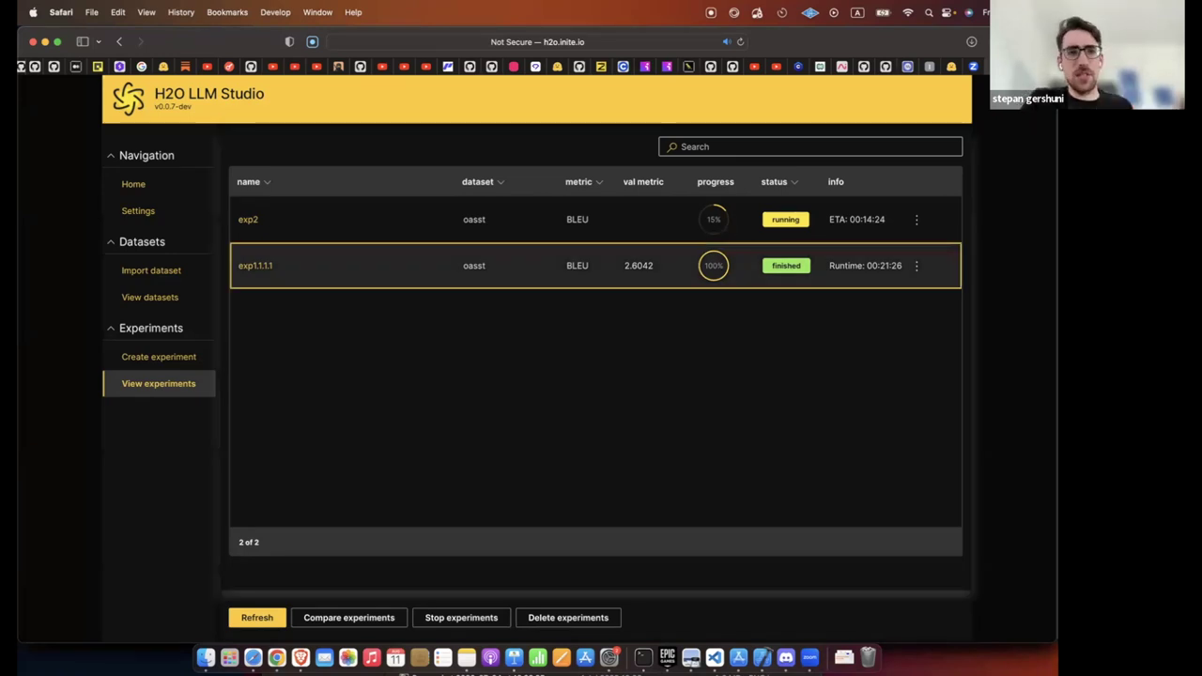
right_click(525, 273)
key("Escape")
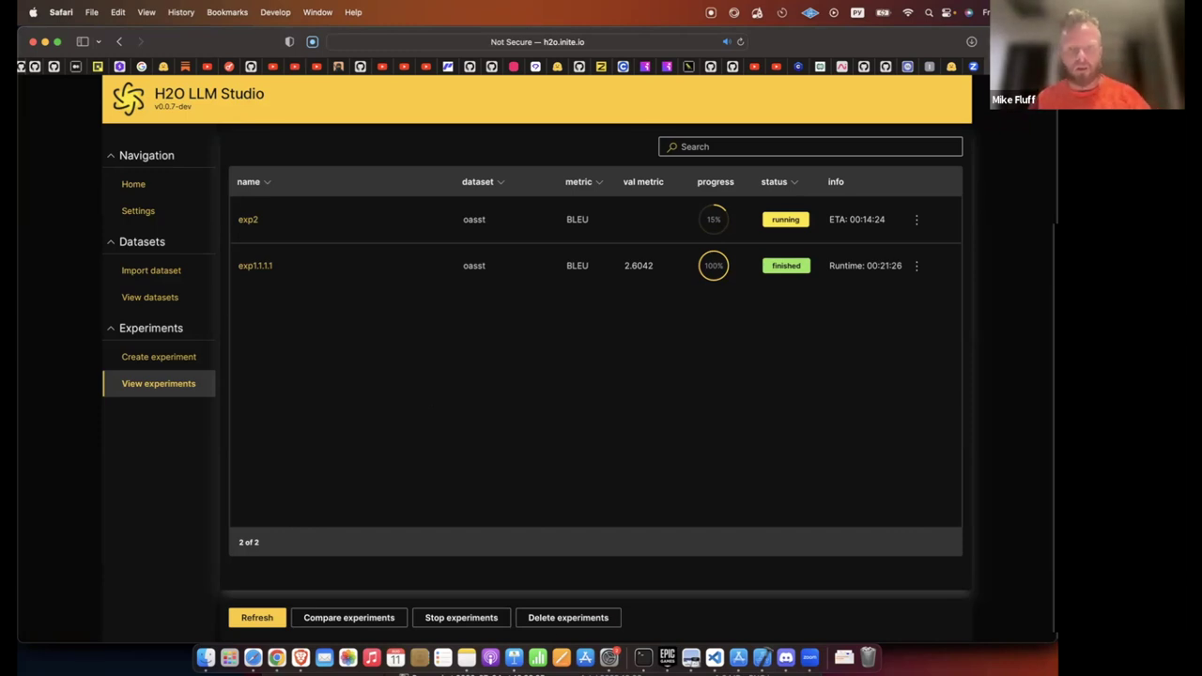
Switch to Terminal and compare the H2O LLM Studio training log with the text-generation-webui log.
key("super+Tab")
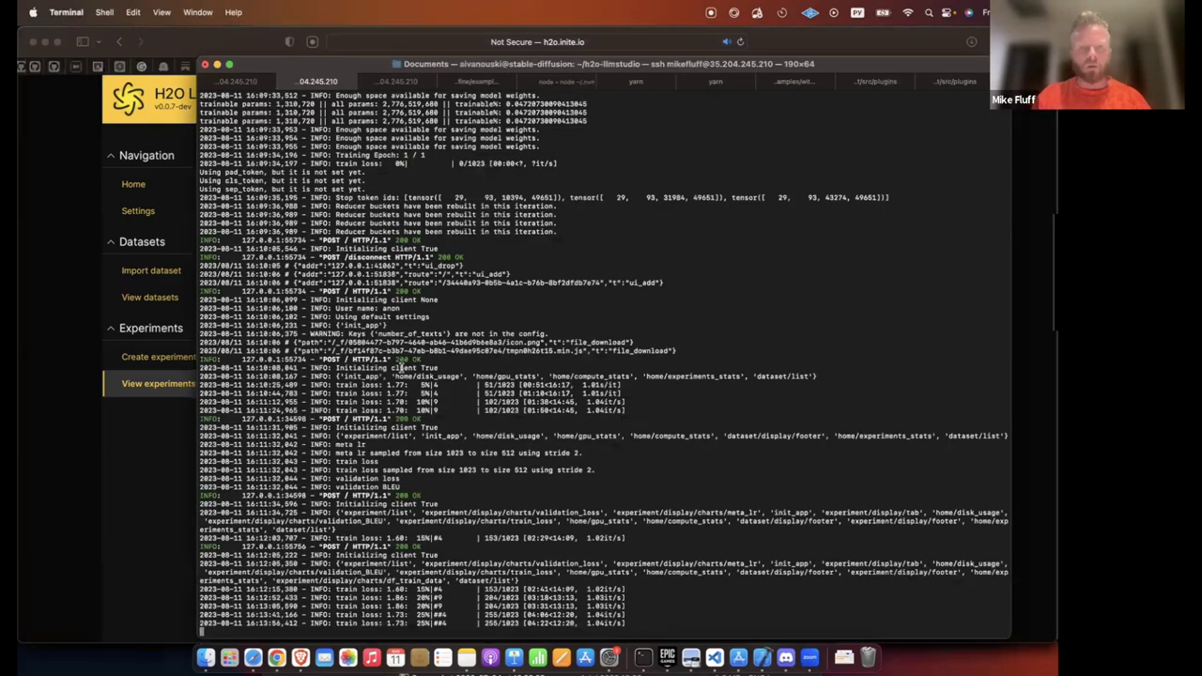
left_click(230, 80)
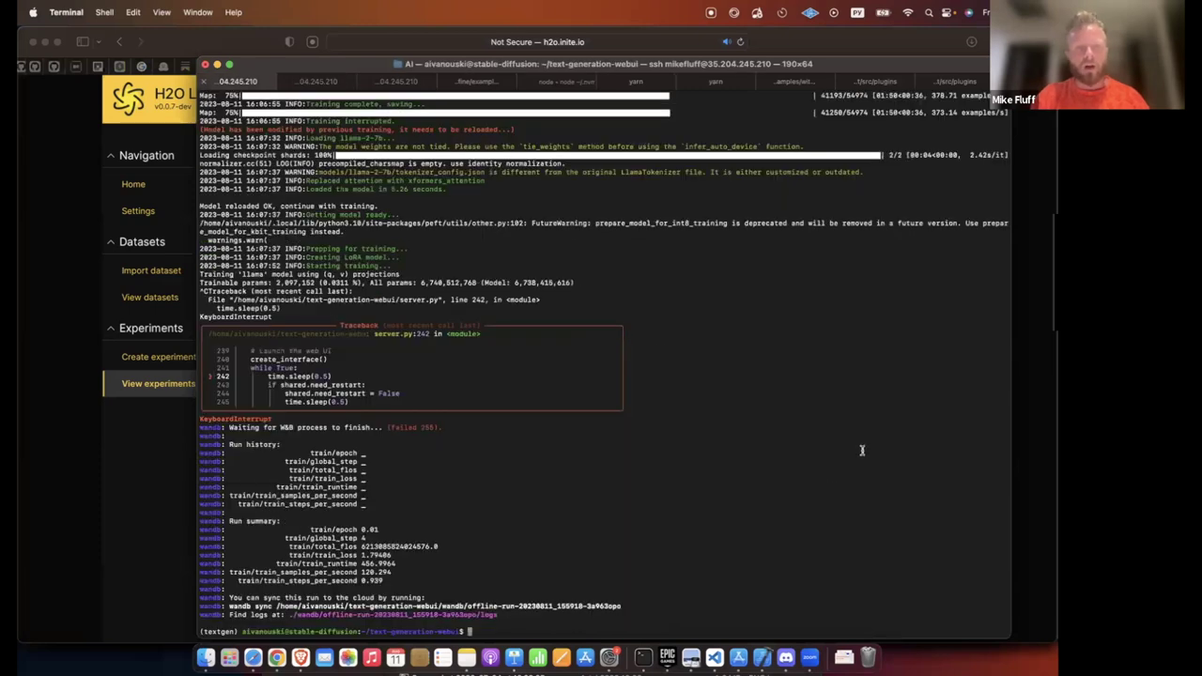
scroll(633, 588, "up", 10)
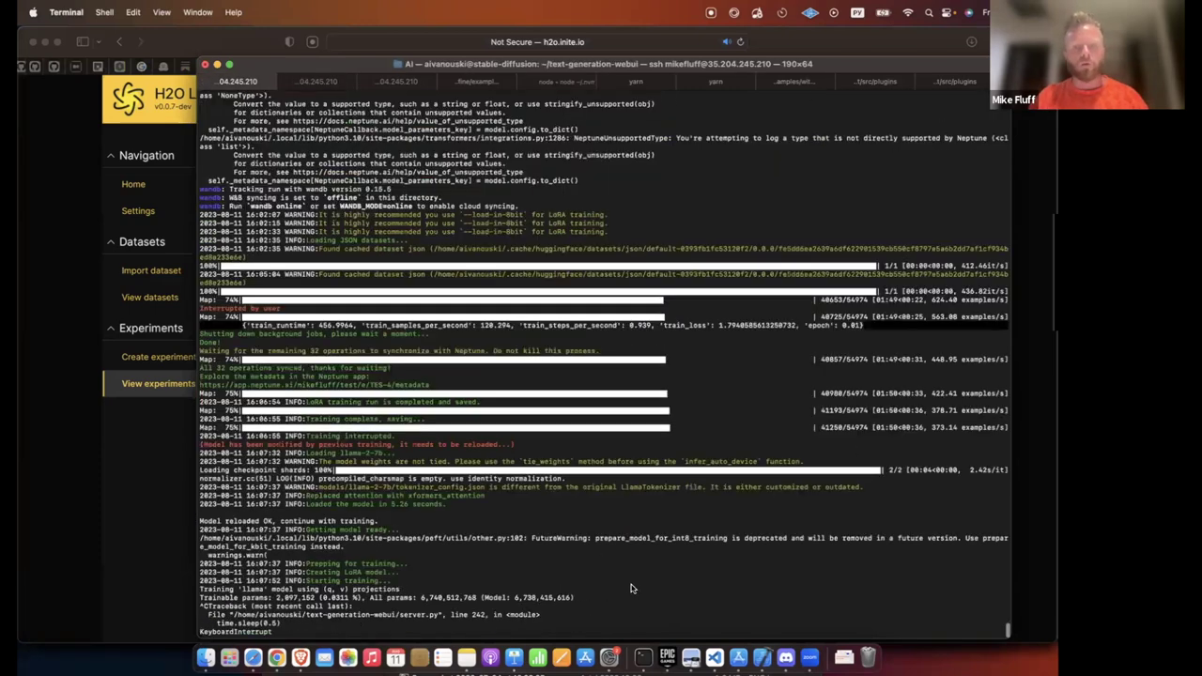
key("super+shift+bracketright")
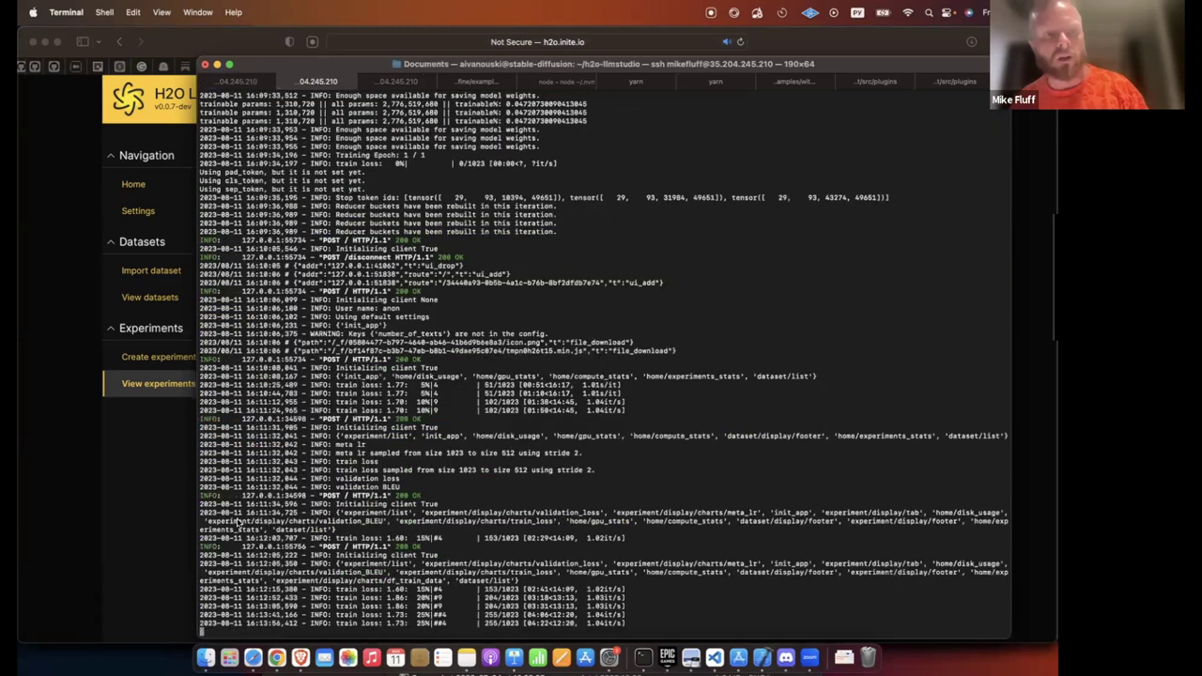
Switch to the codex.town_ training presentation in Keynote.
key("super+Tab")
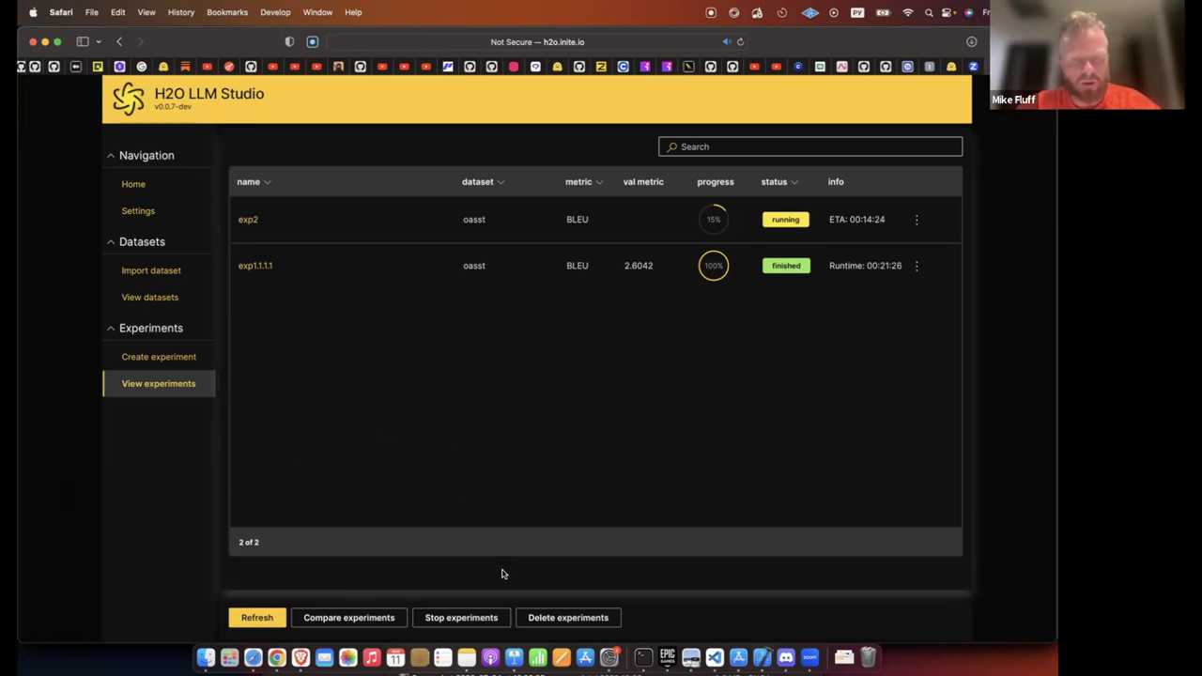
left_click(514, 658)
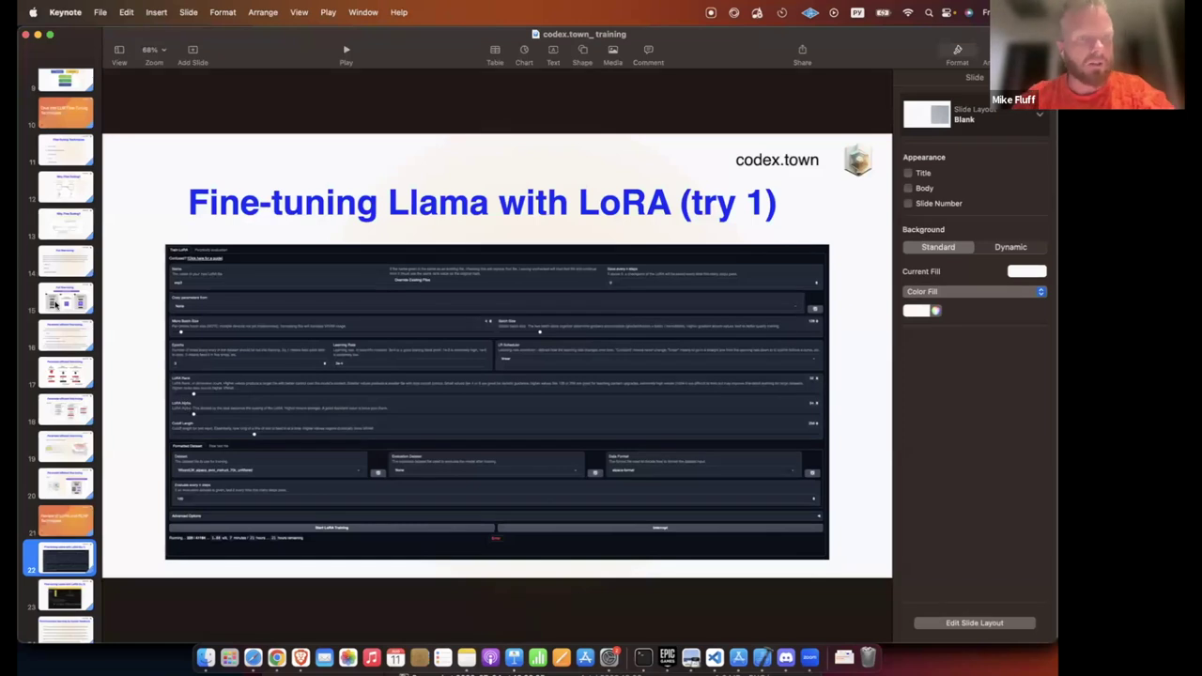
Review the presentation slides on adapters, the reasons for fine-tuning, and quantized size weights training.
left_click(78, 406)
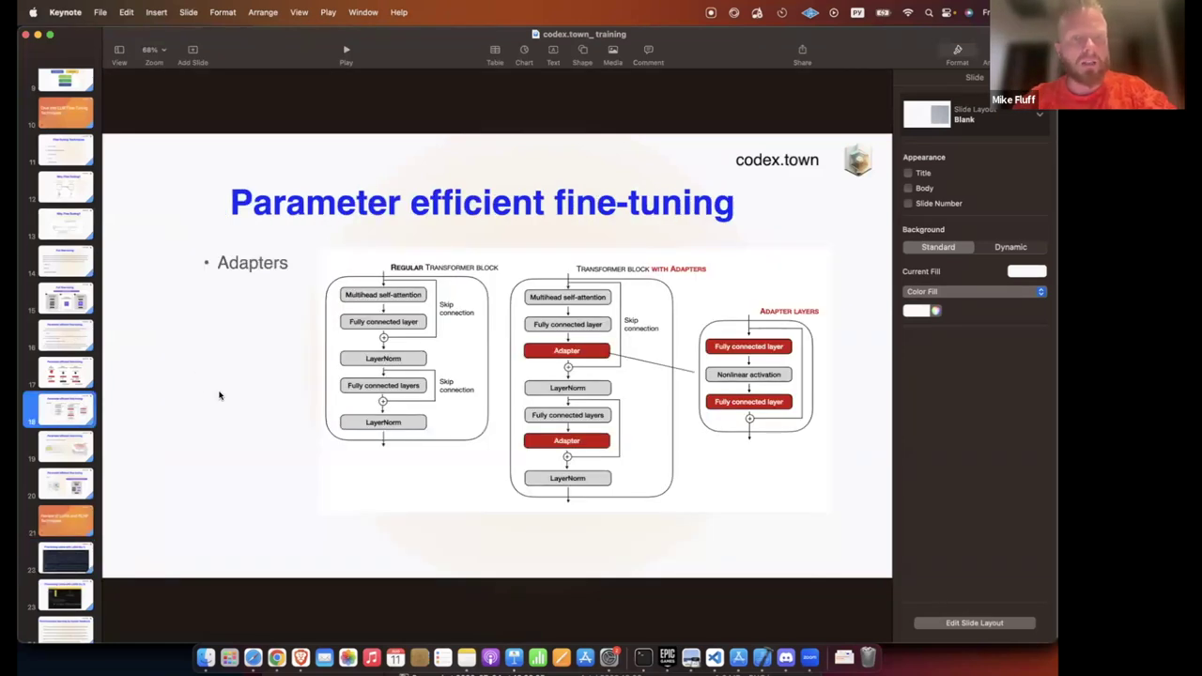
scroll(66, 376, "up", 3)
left_click(68, 297)
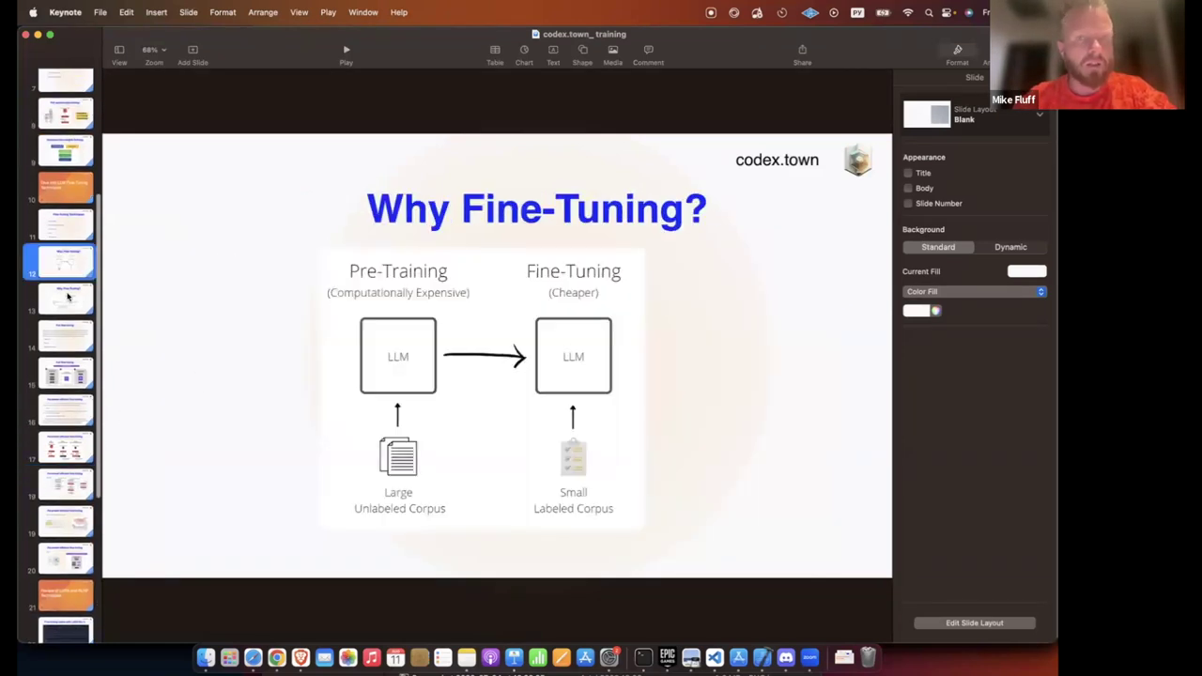
left_click(67, 297)
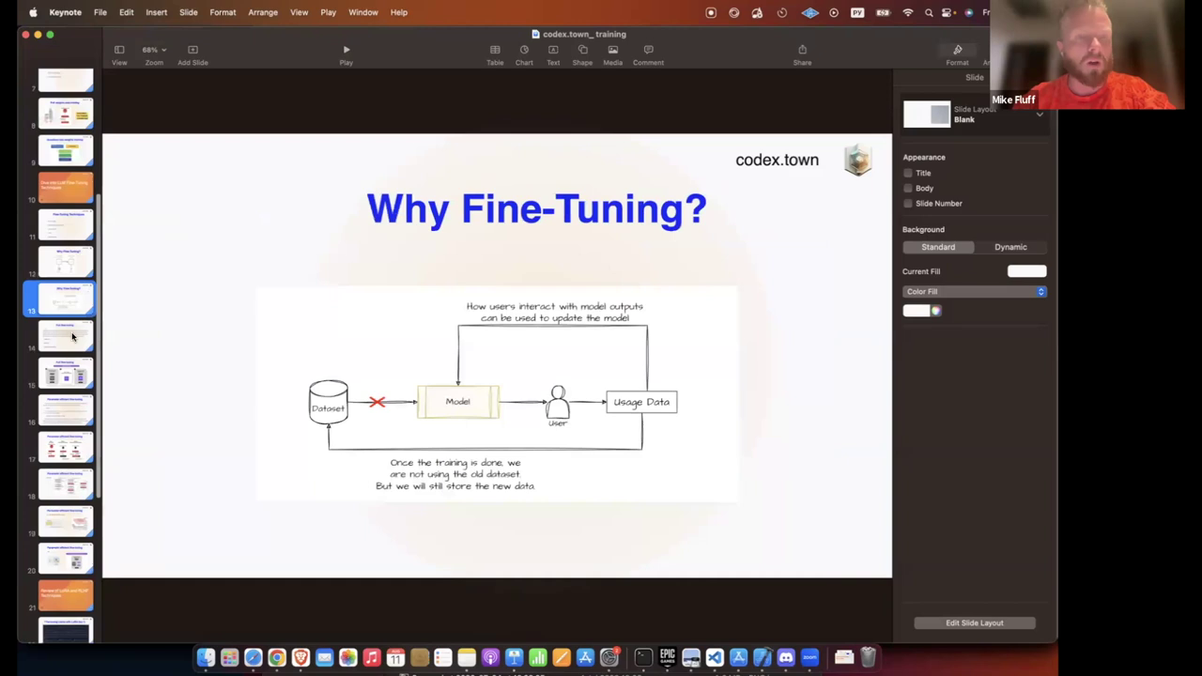
left_click(71, 158)
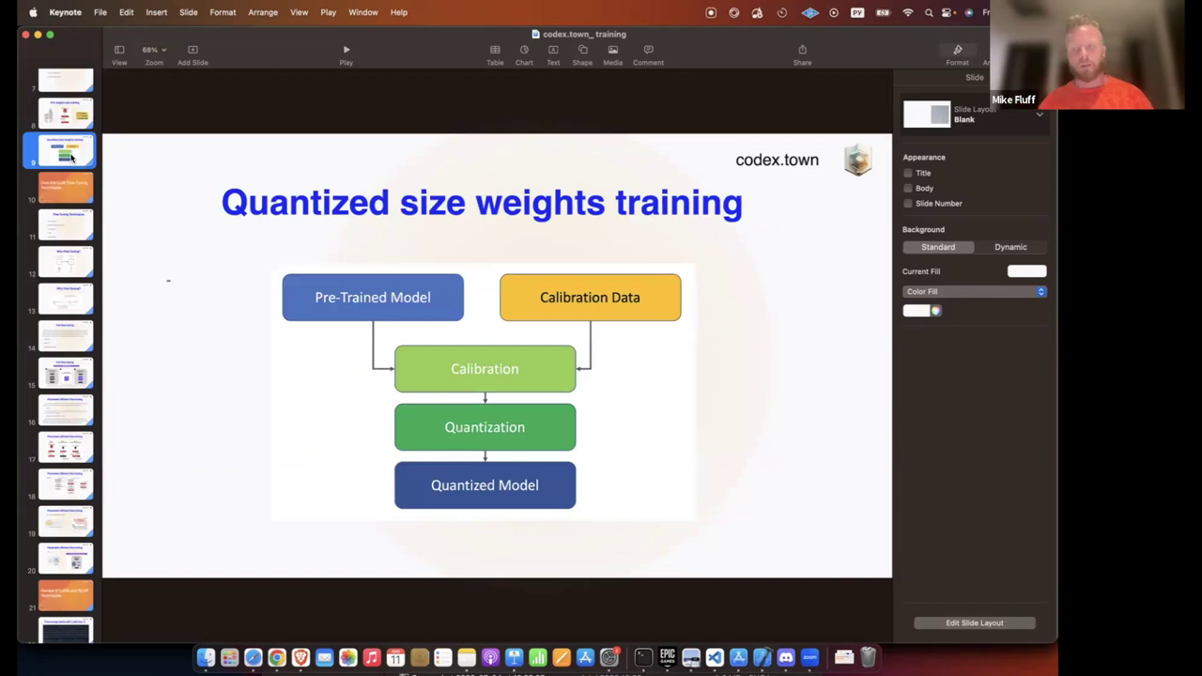
Switch to the text-generation web UI in Safari and examine the available models and the load-in-4bit option.
left_click(253, 657)
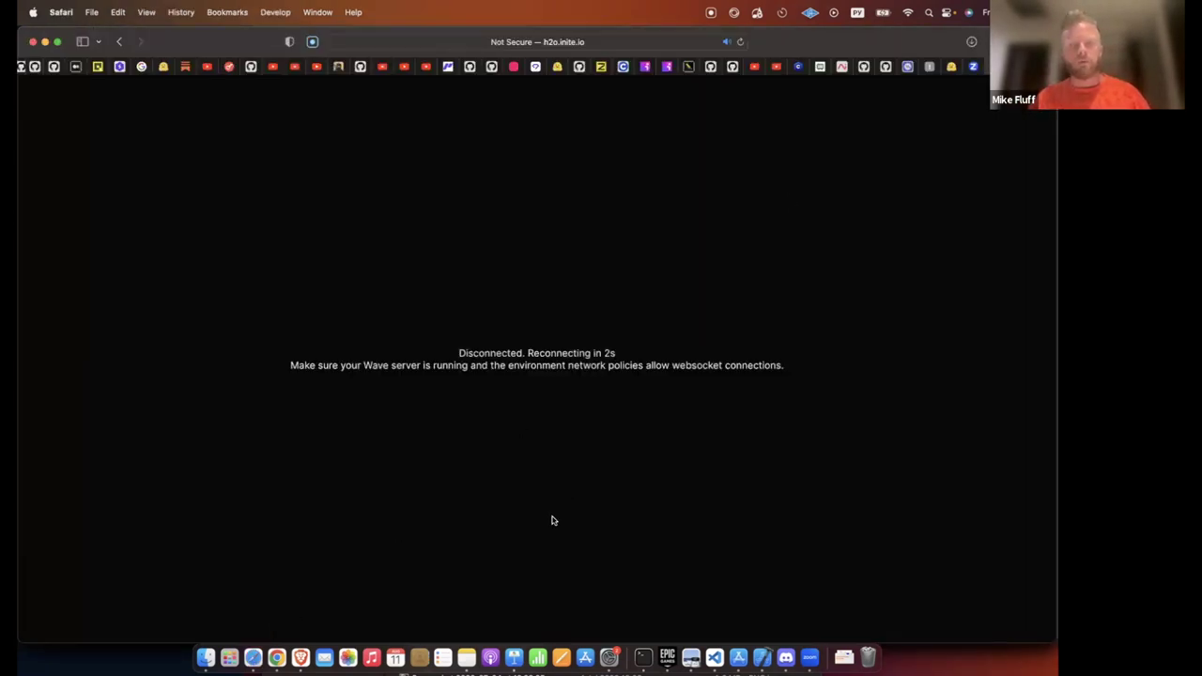
left_click(930, 67)
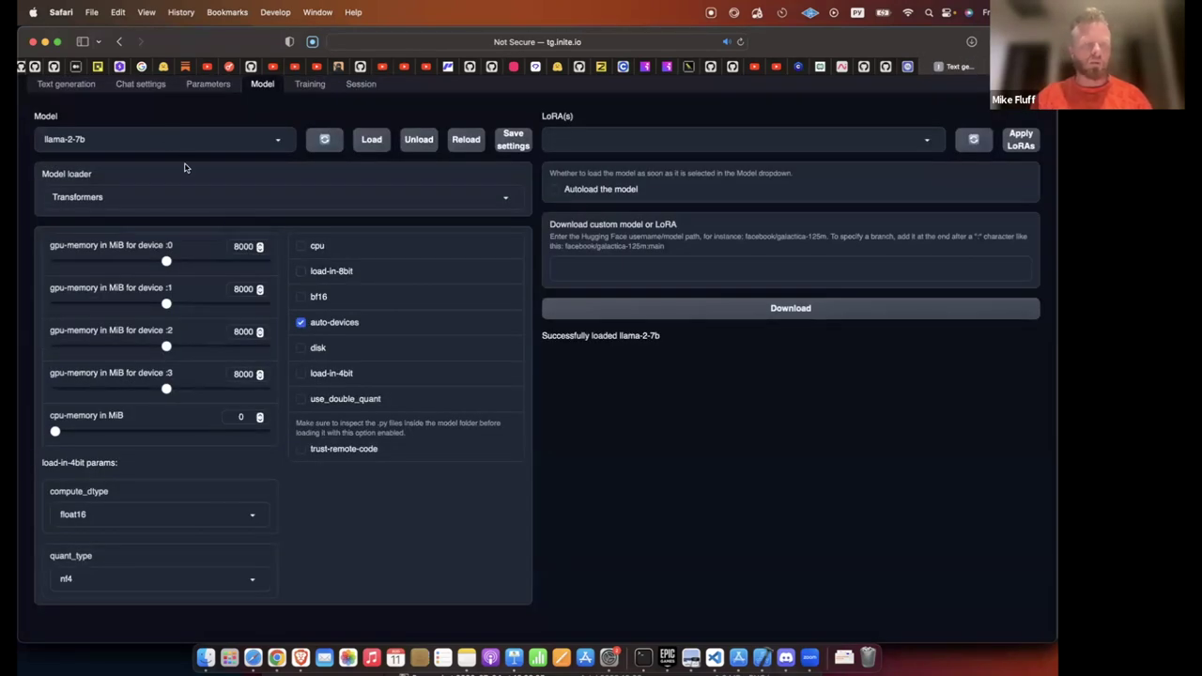
left_click(277, 140)
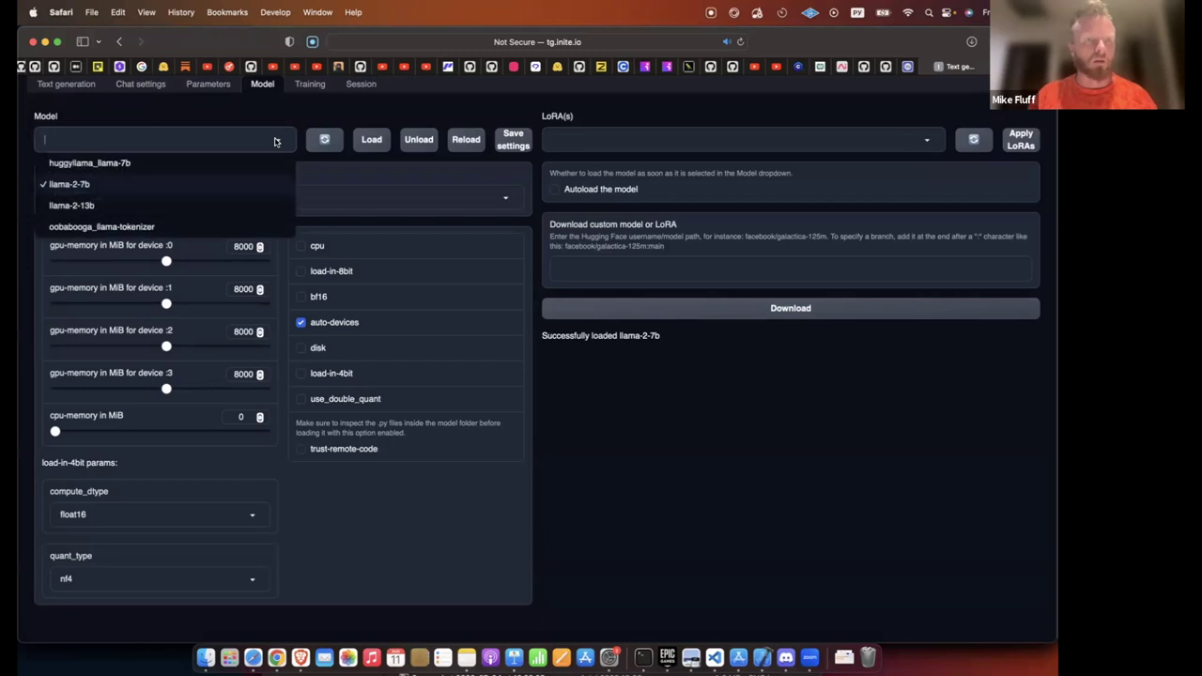
left_click(275, 141)
left_click(276, 140)
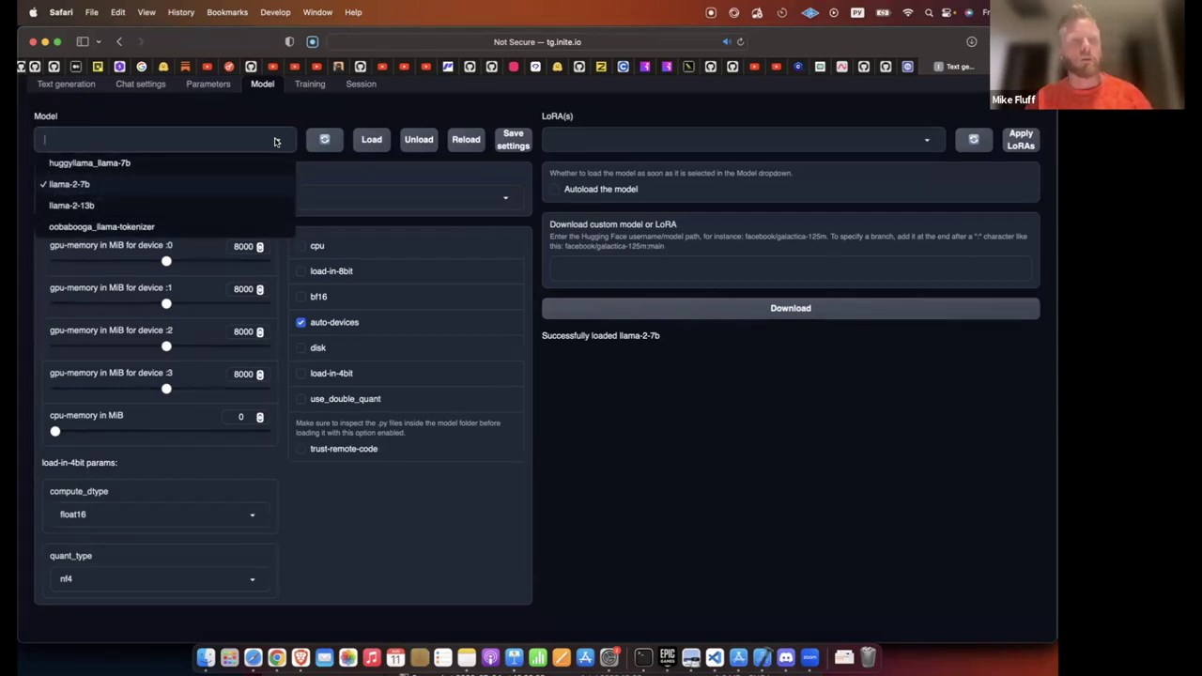
left_click(277, 133)
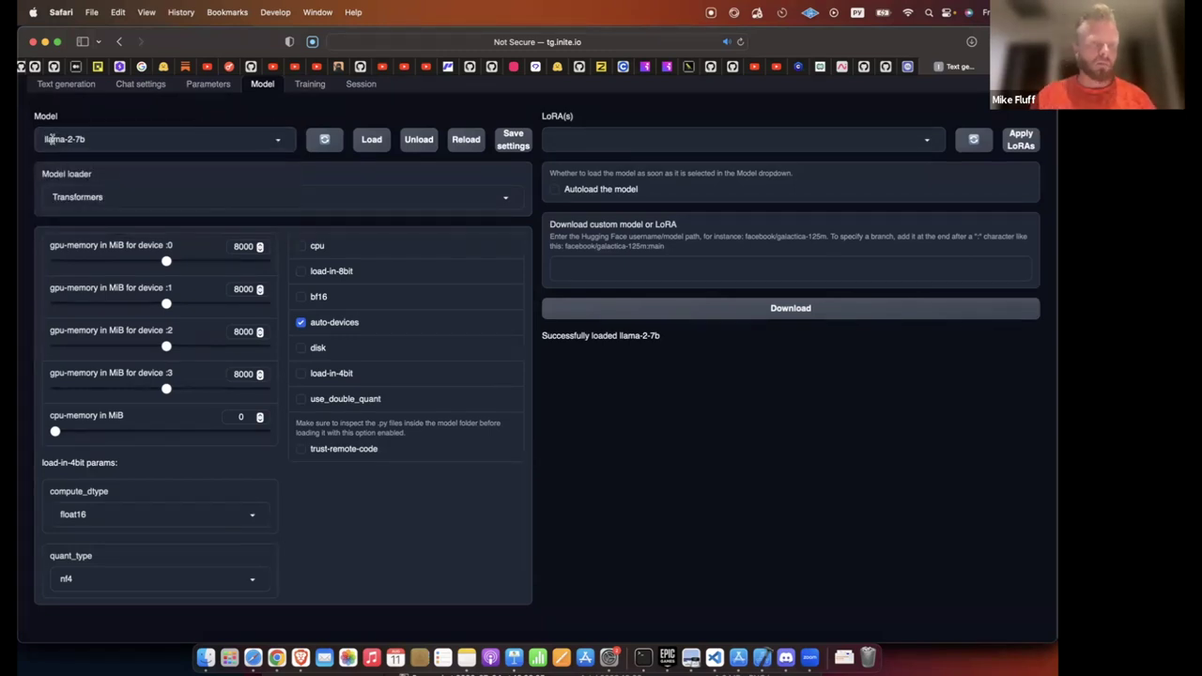
left_click(49, 139)
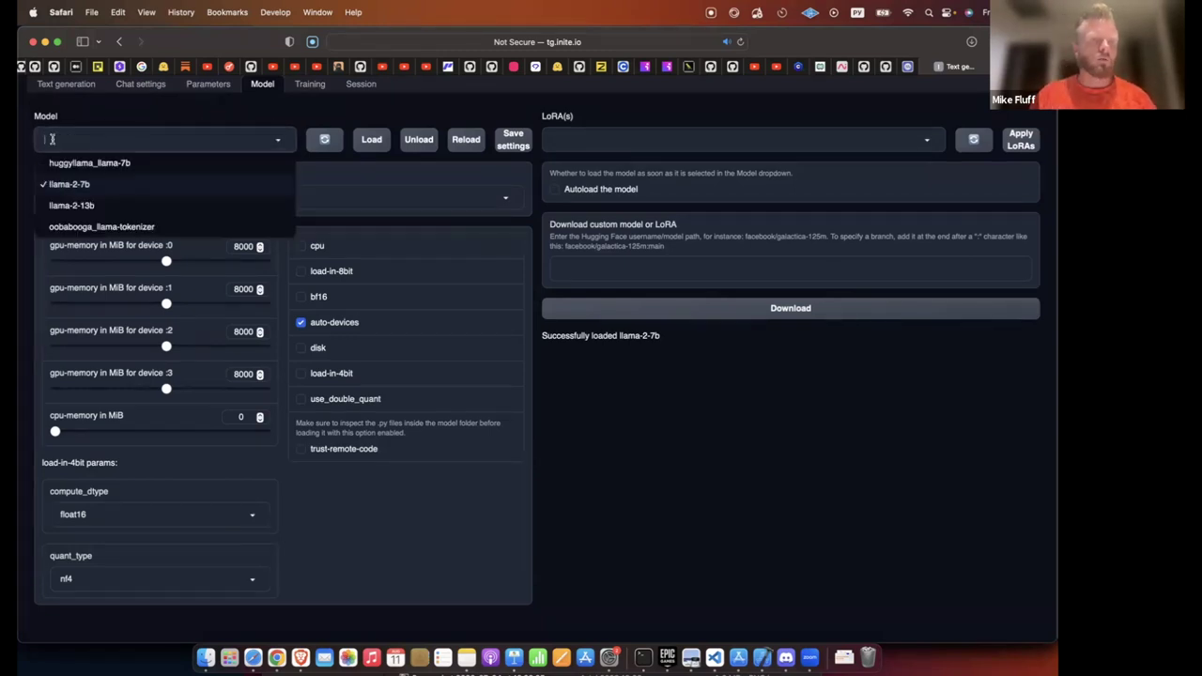
left_click(302, 374)
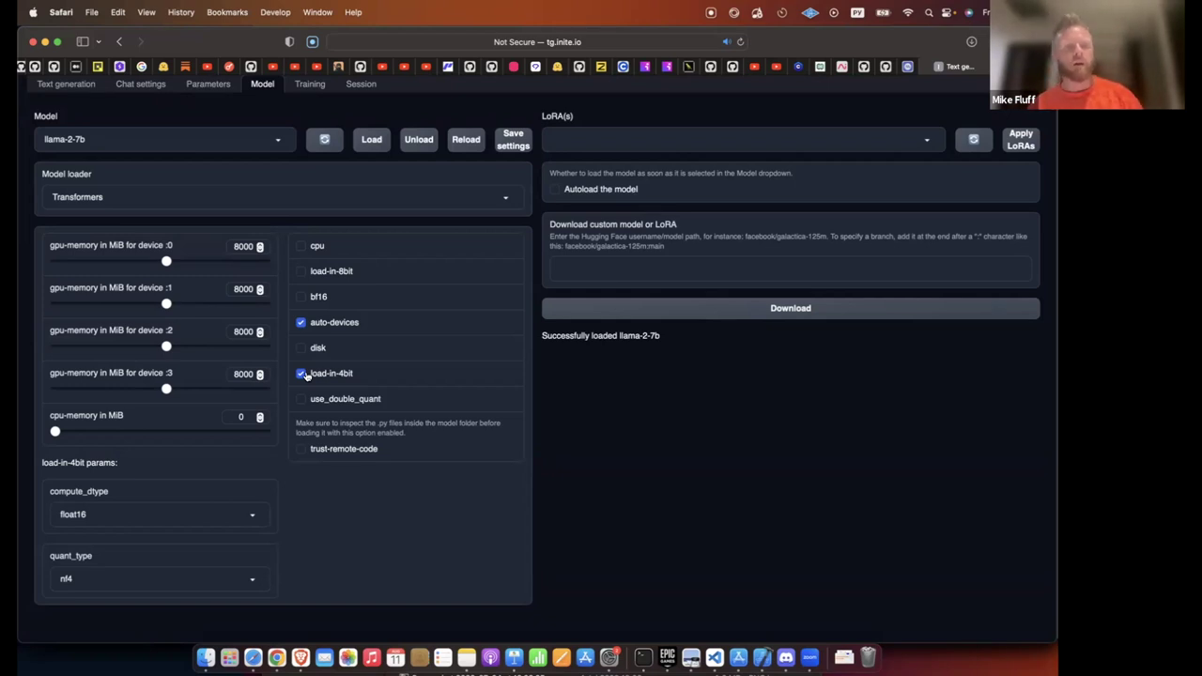
left_click(303, 373)
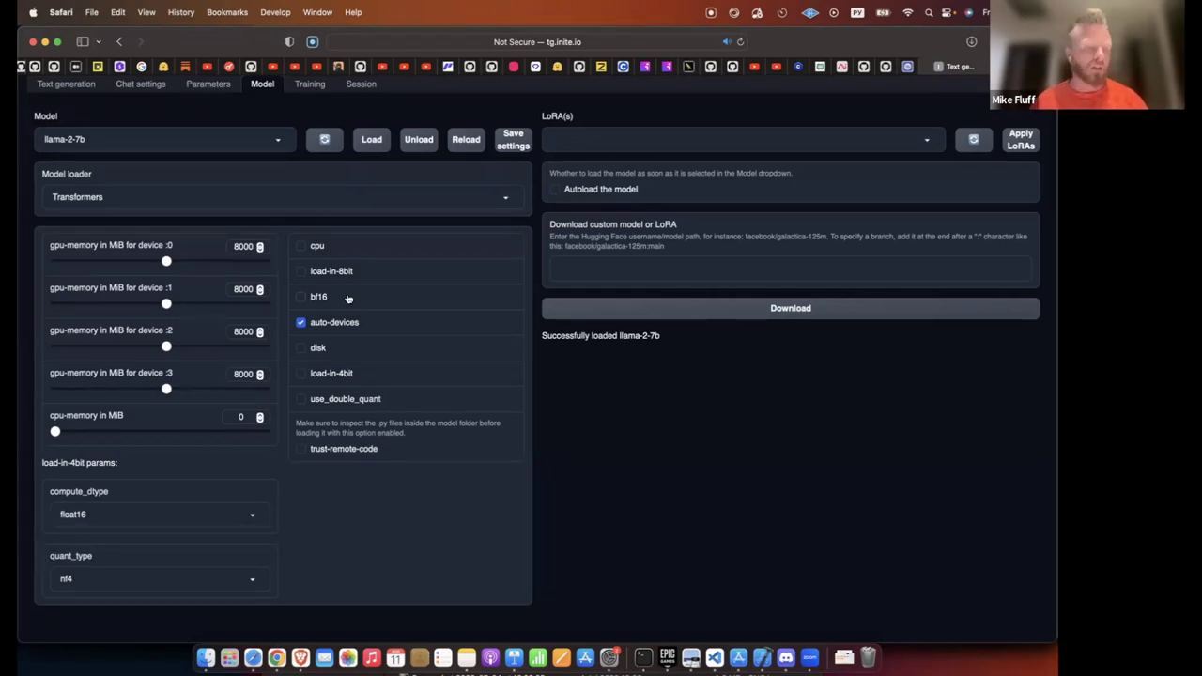
Examine the LoRA training settings for exp1, from batch size and LoRA rank to the training dataset.
left_click(309, 86)
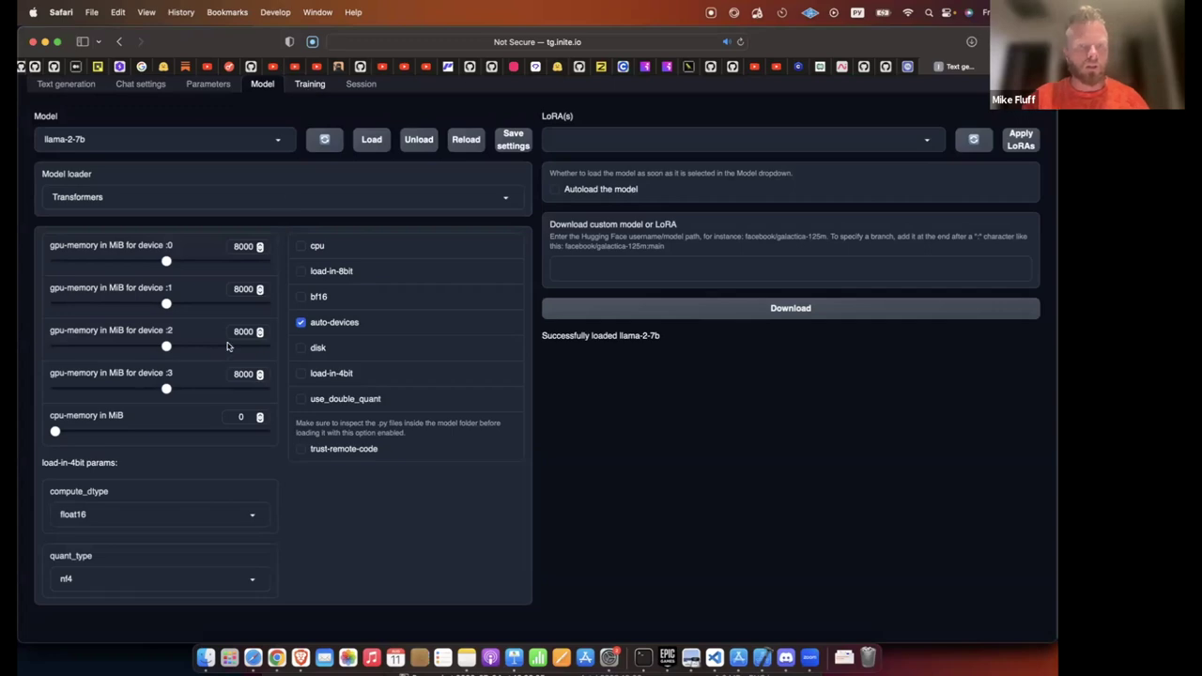
scroll(226, 347, "down", 5)
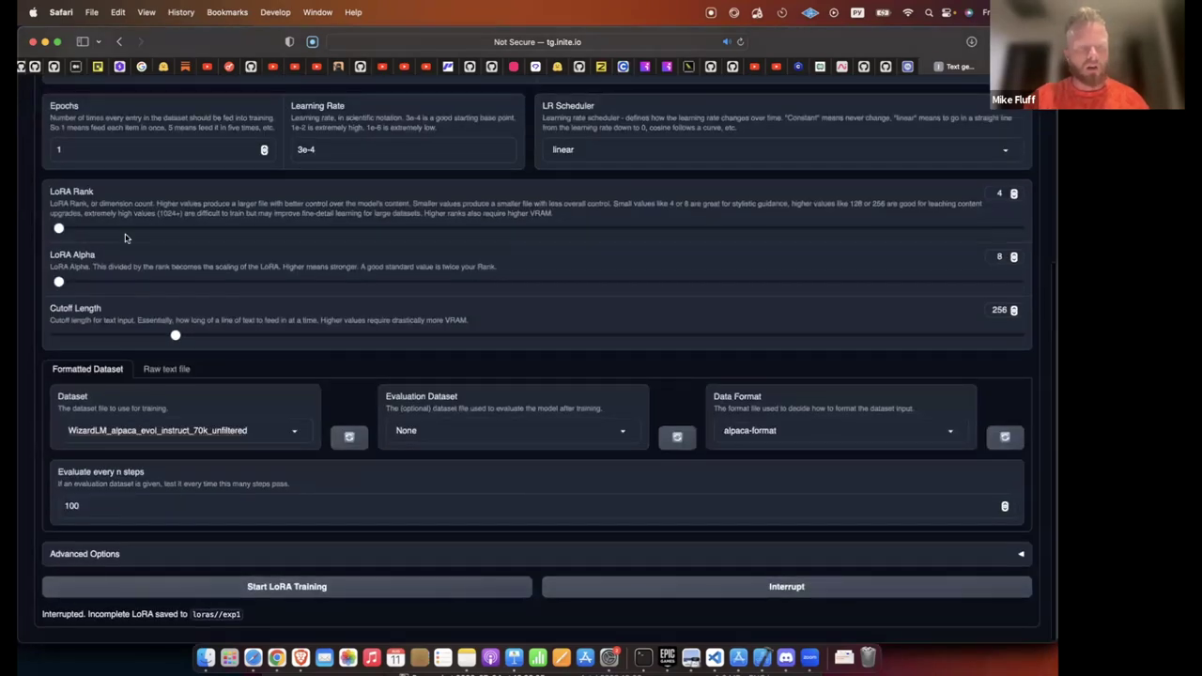
scroll(230, 81, "up", 5)
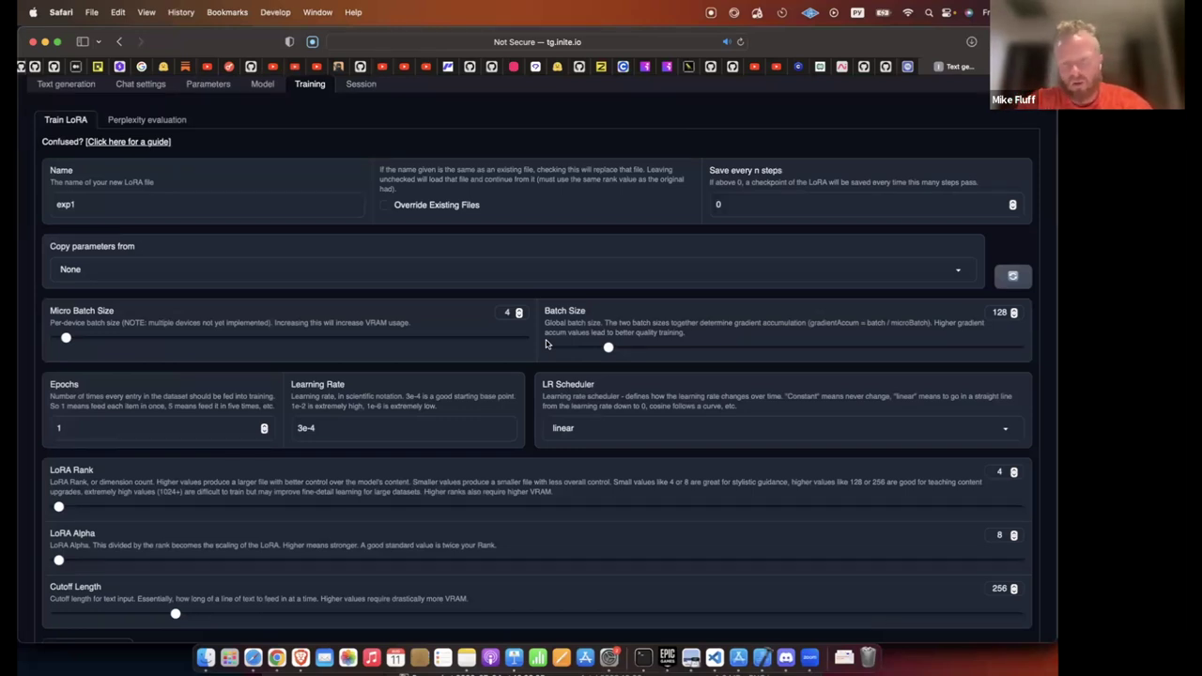
Return to the model loading settings and enable the cpu option for llama-2-7b.
left_click(211, 84)
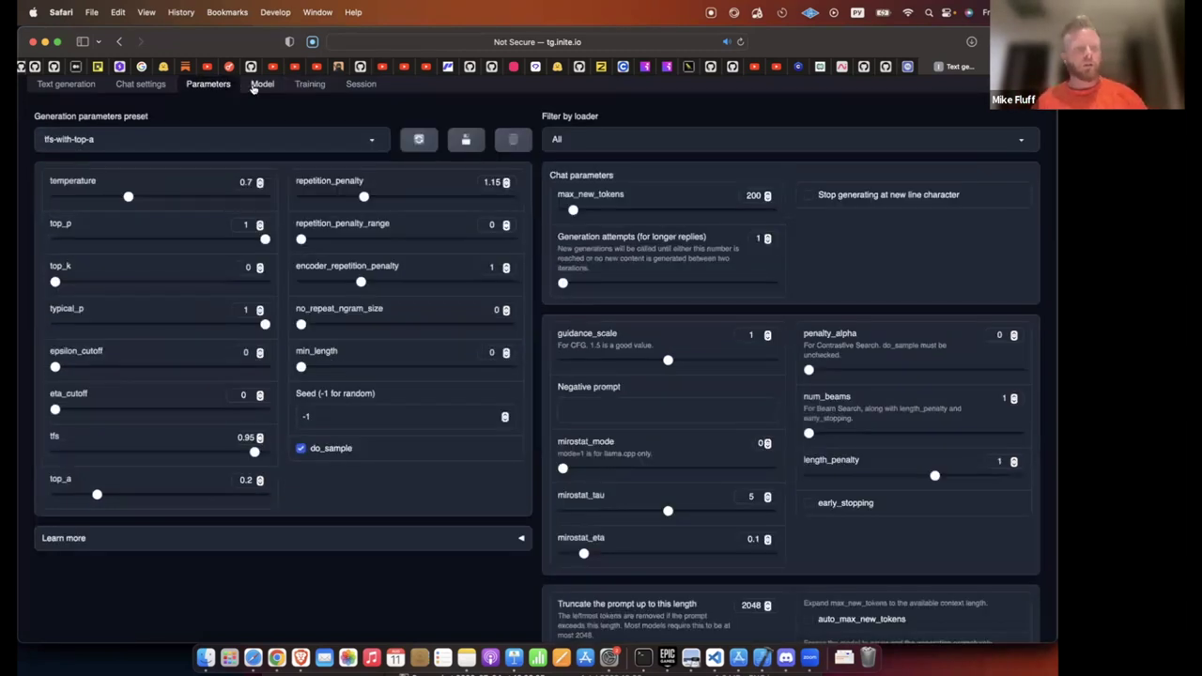
left_click(256, 85)
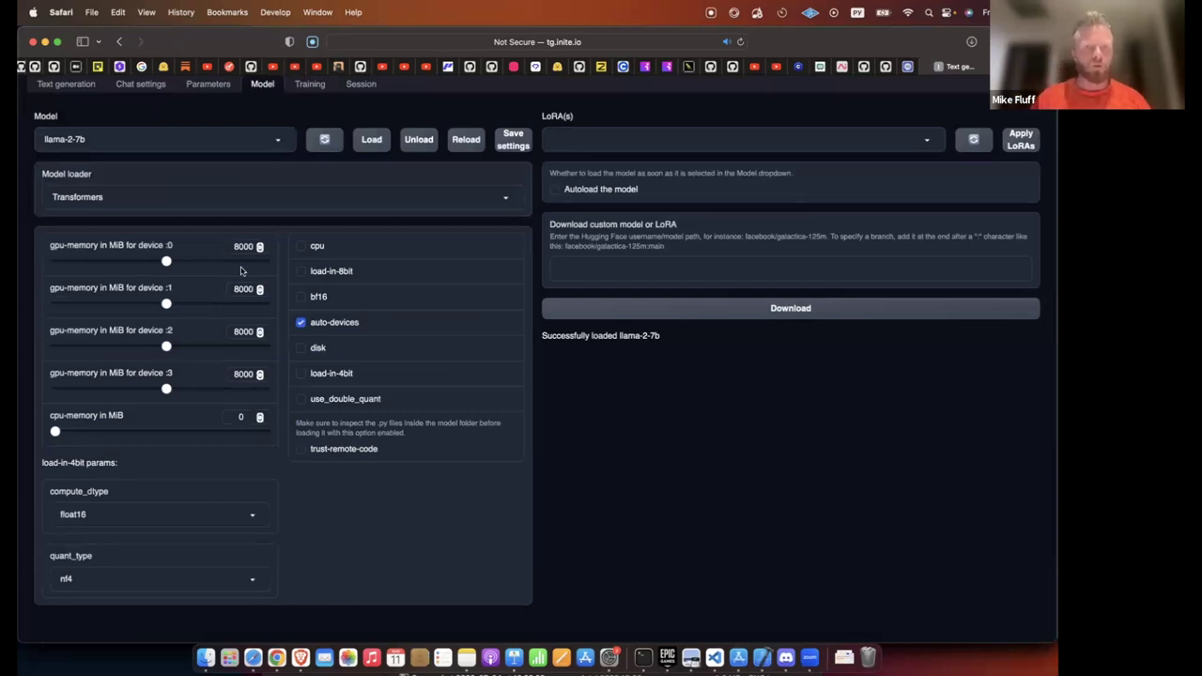
left_click(301, 246)
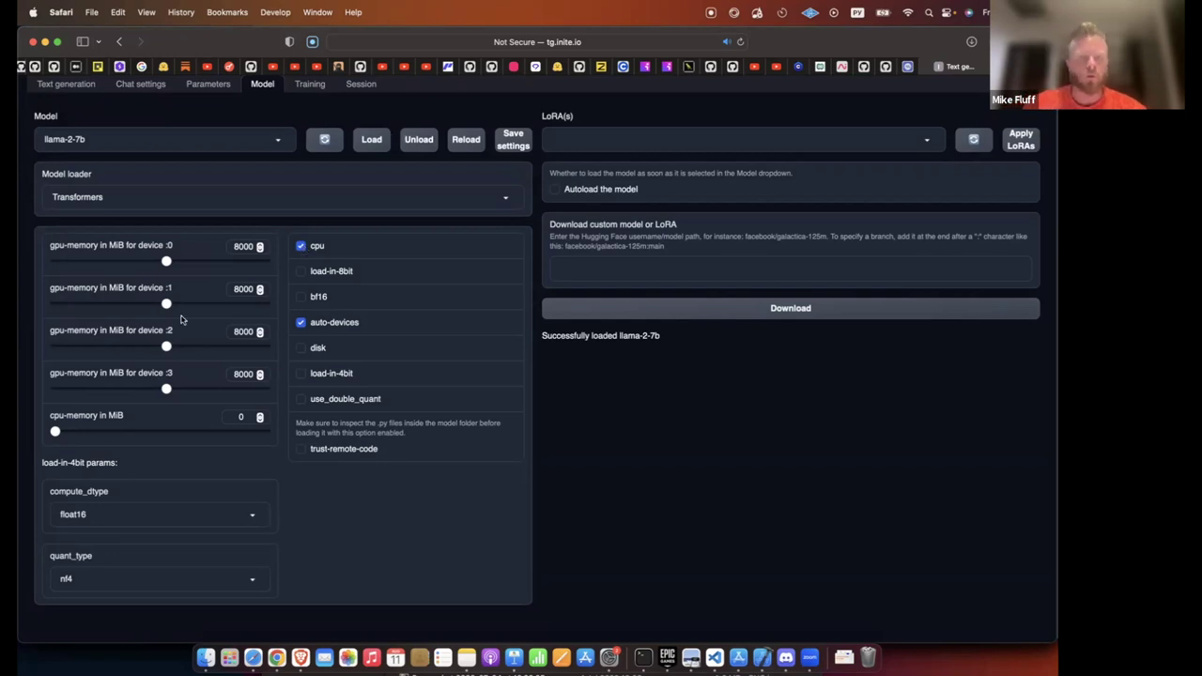
Show the WizardLM_alpaca_evol_instruct_70k_unfiltered dataset page on Hugging Face.
mouse_move(907, 66)
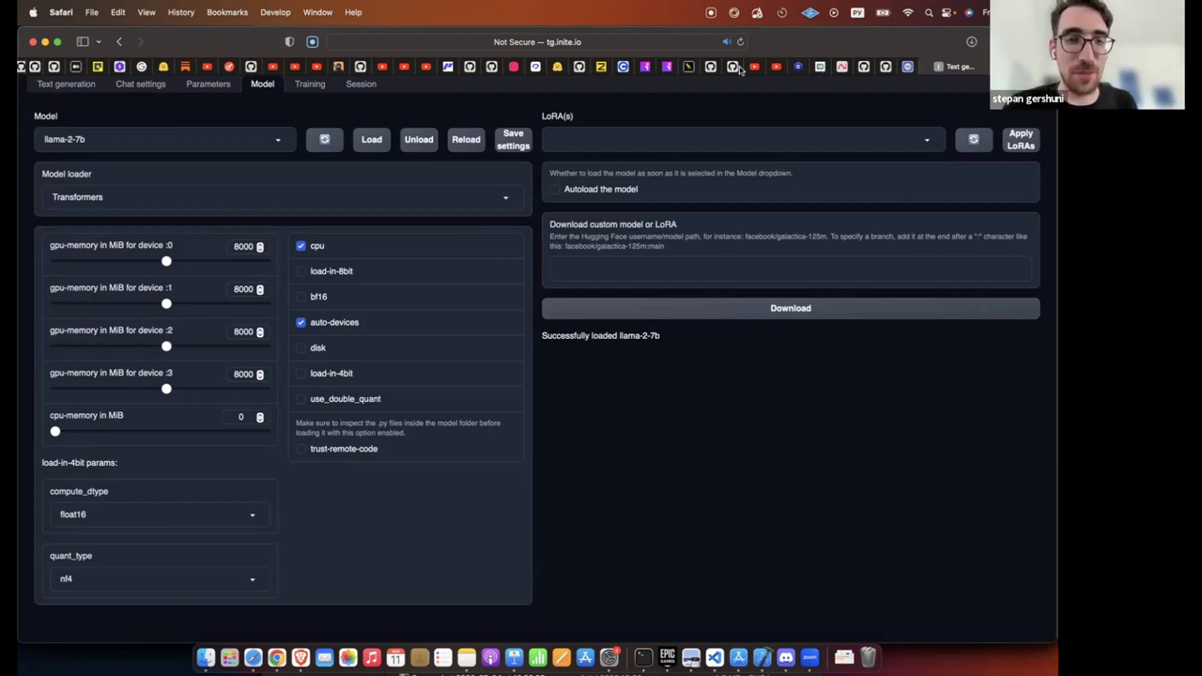
key("ctrl+Tab")
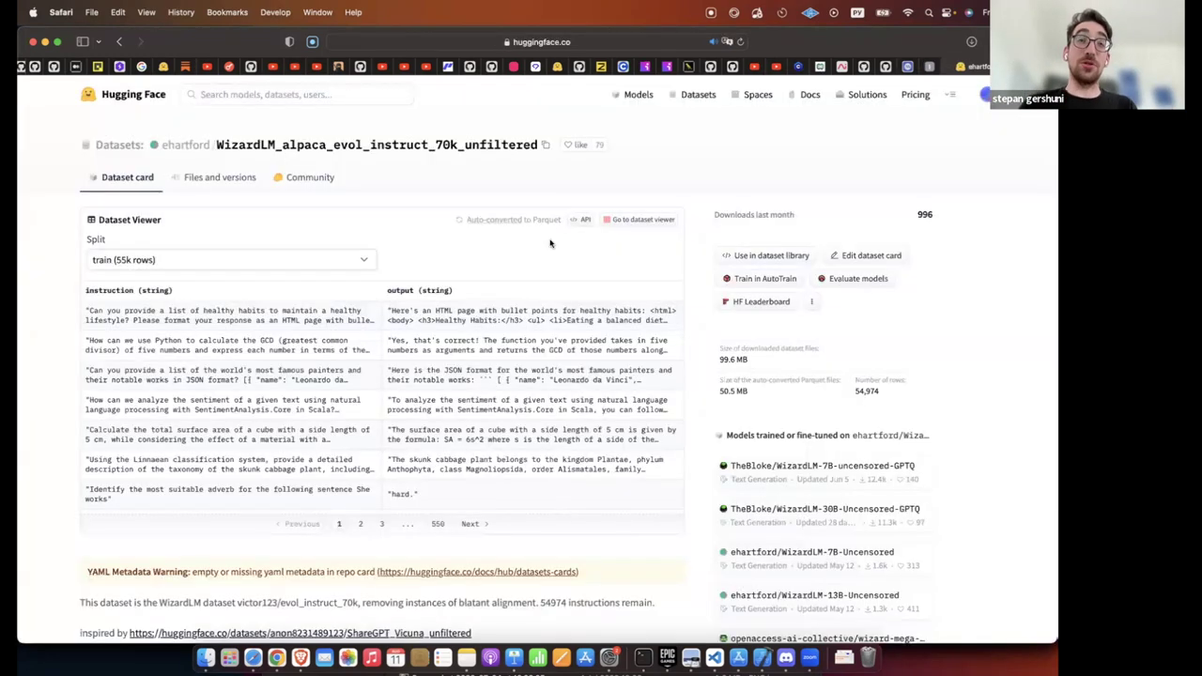